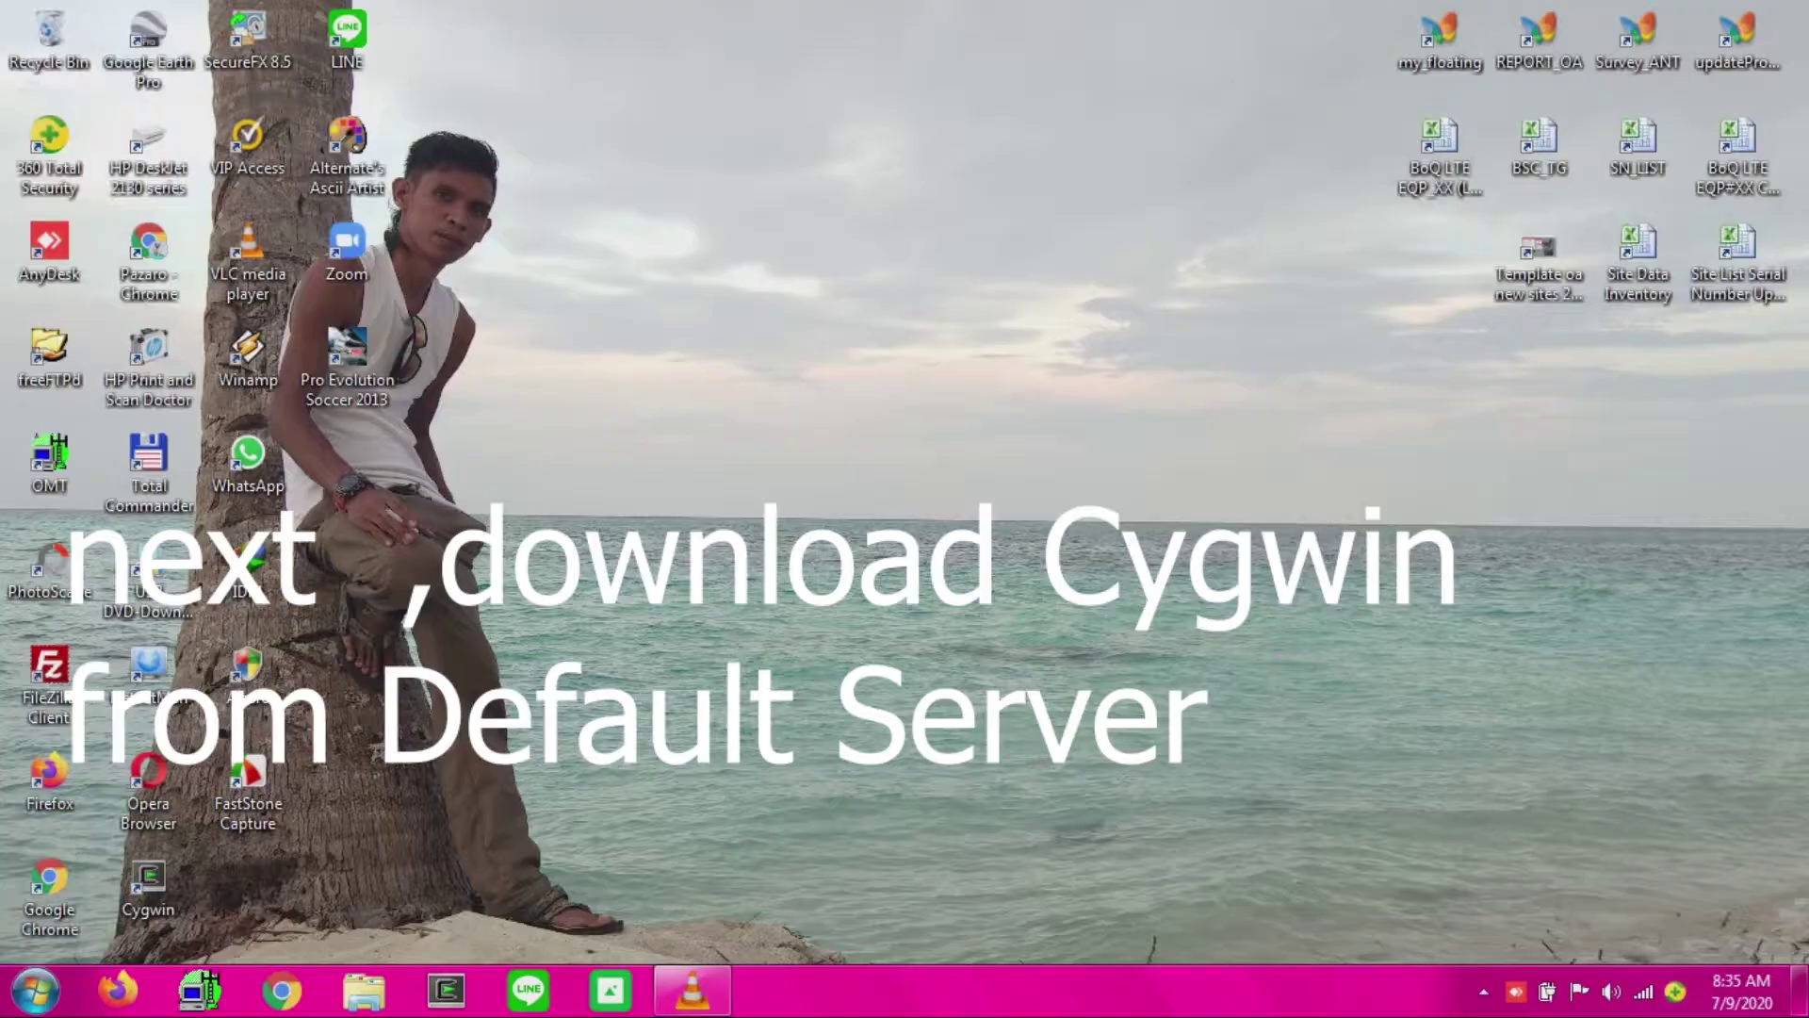
right_click(757, 351)
click(789, 428)
right_click(783, 434)
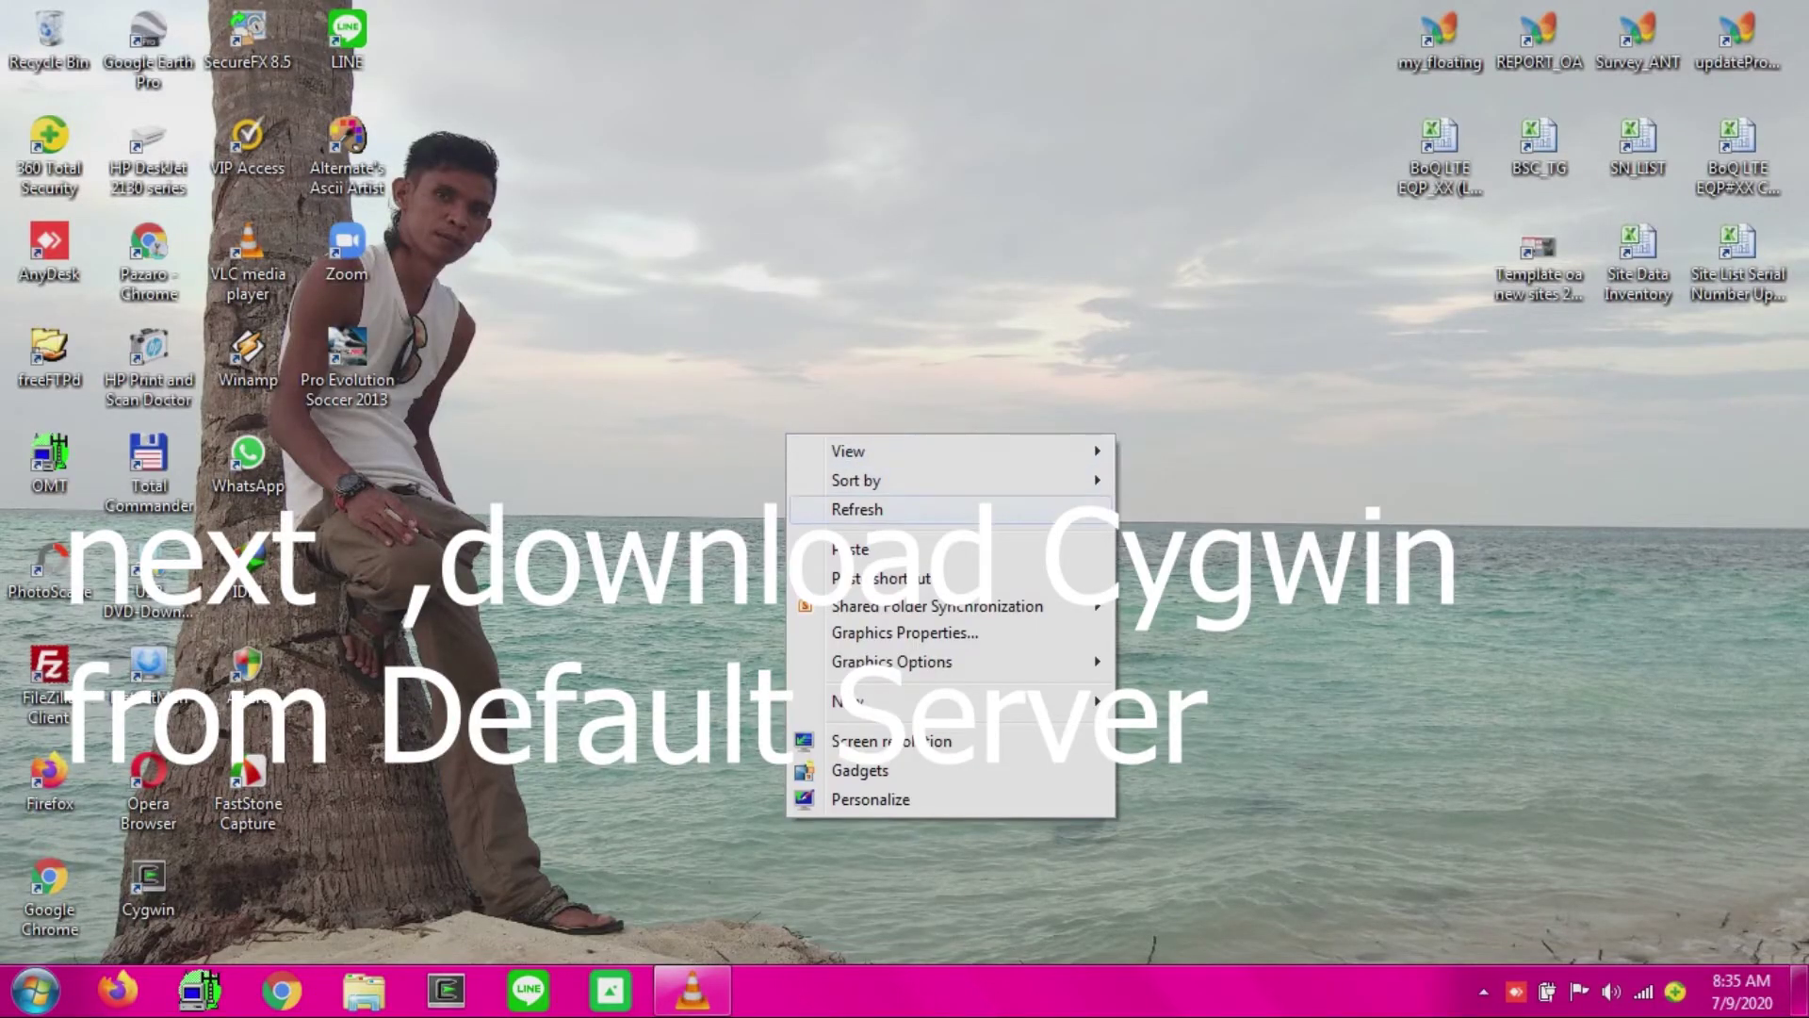
click(829, 507)
right_click(836, 481)
click(880, 555)
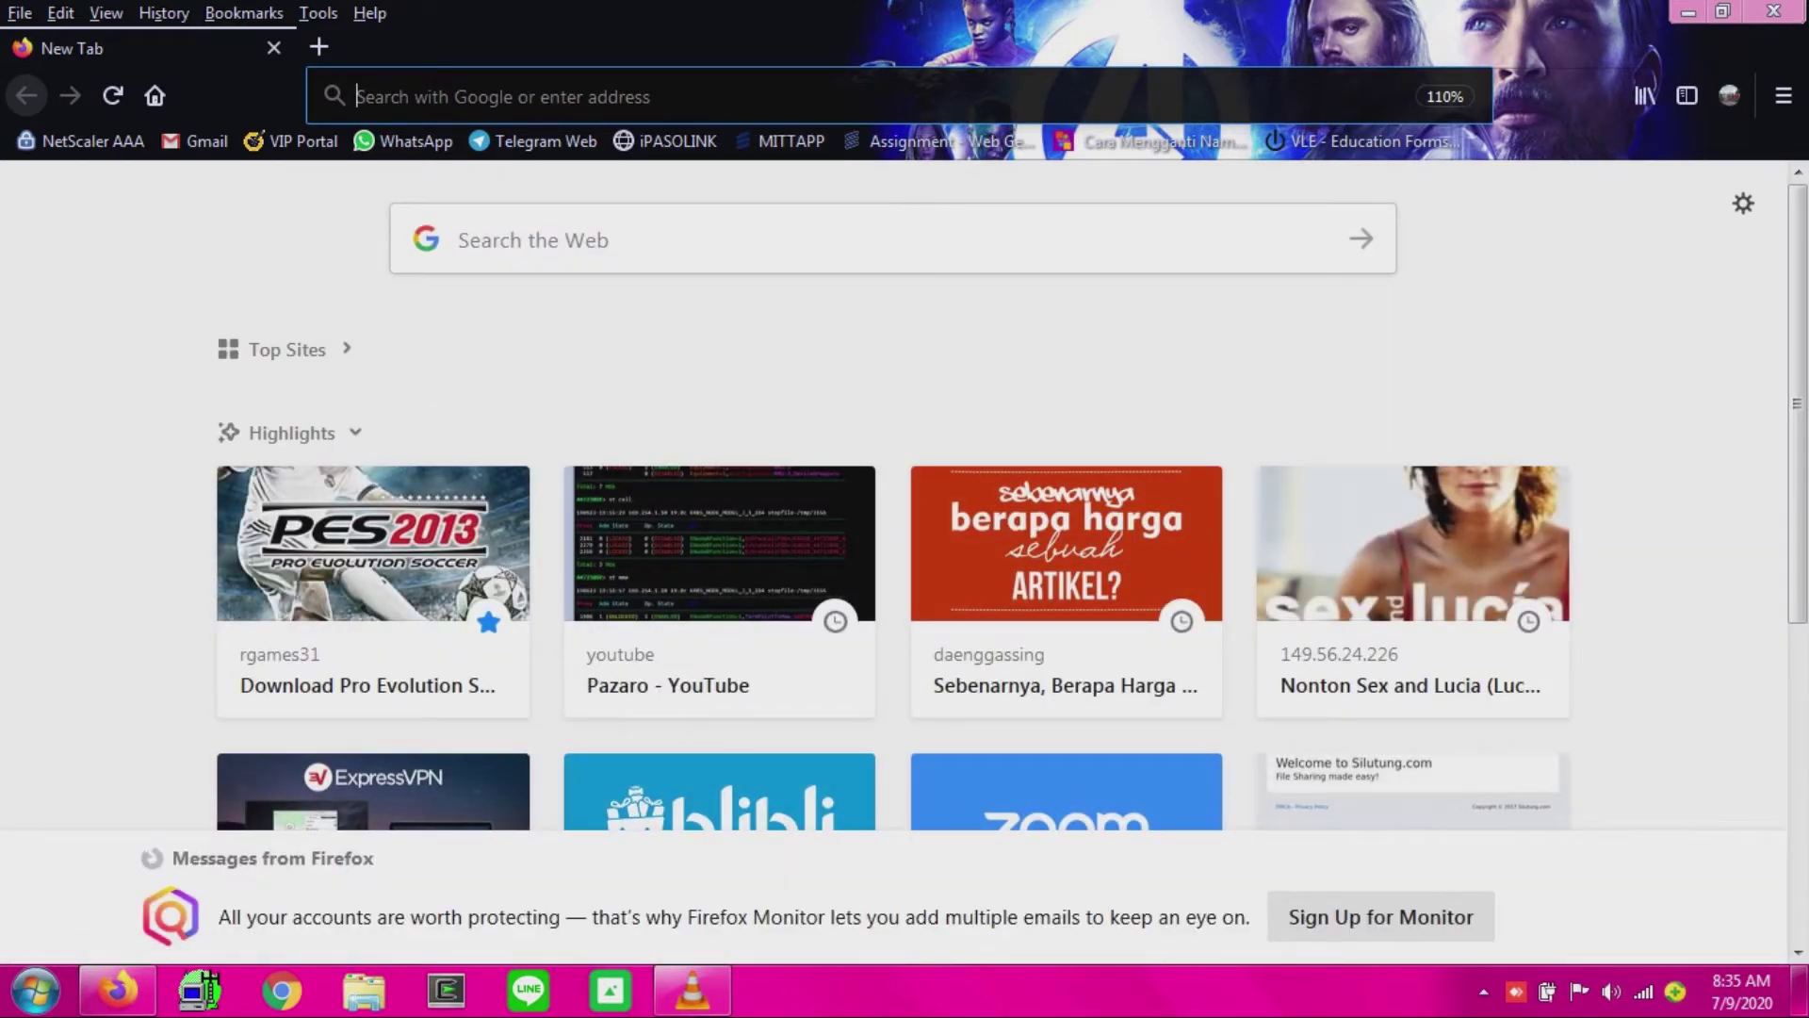
Search the web for cygwin in Firefox and open the Install Cygwin page from the results.
text(cygwin)
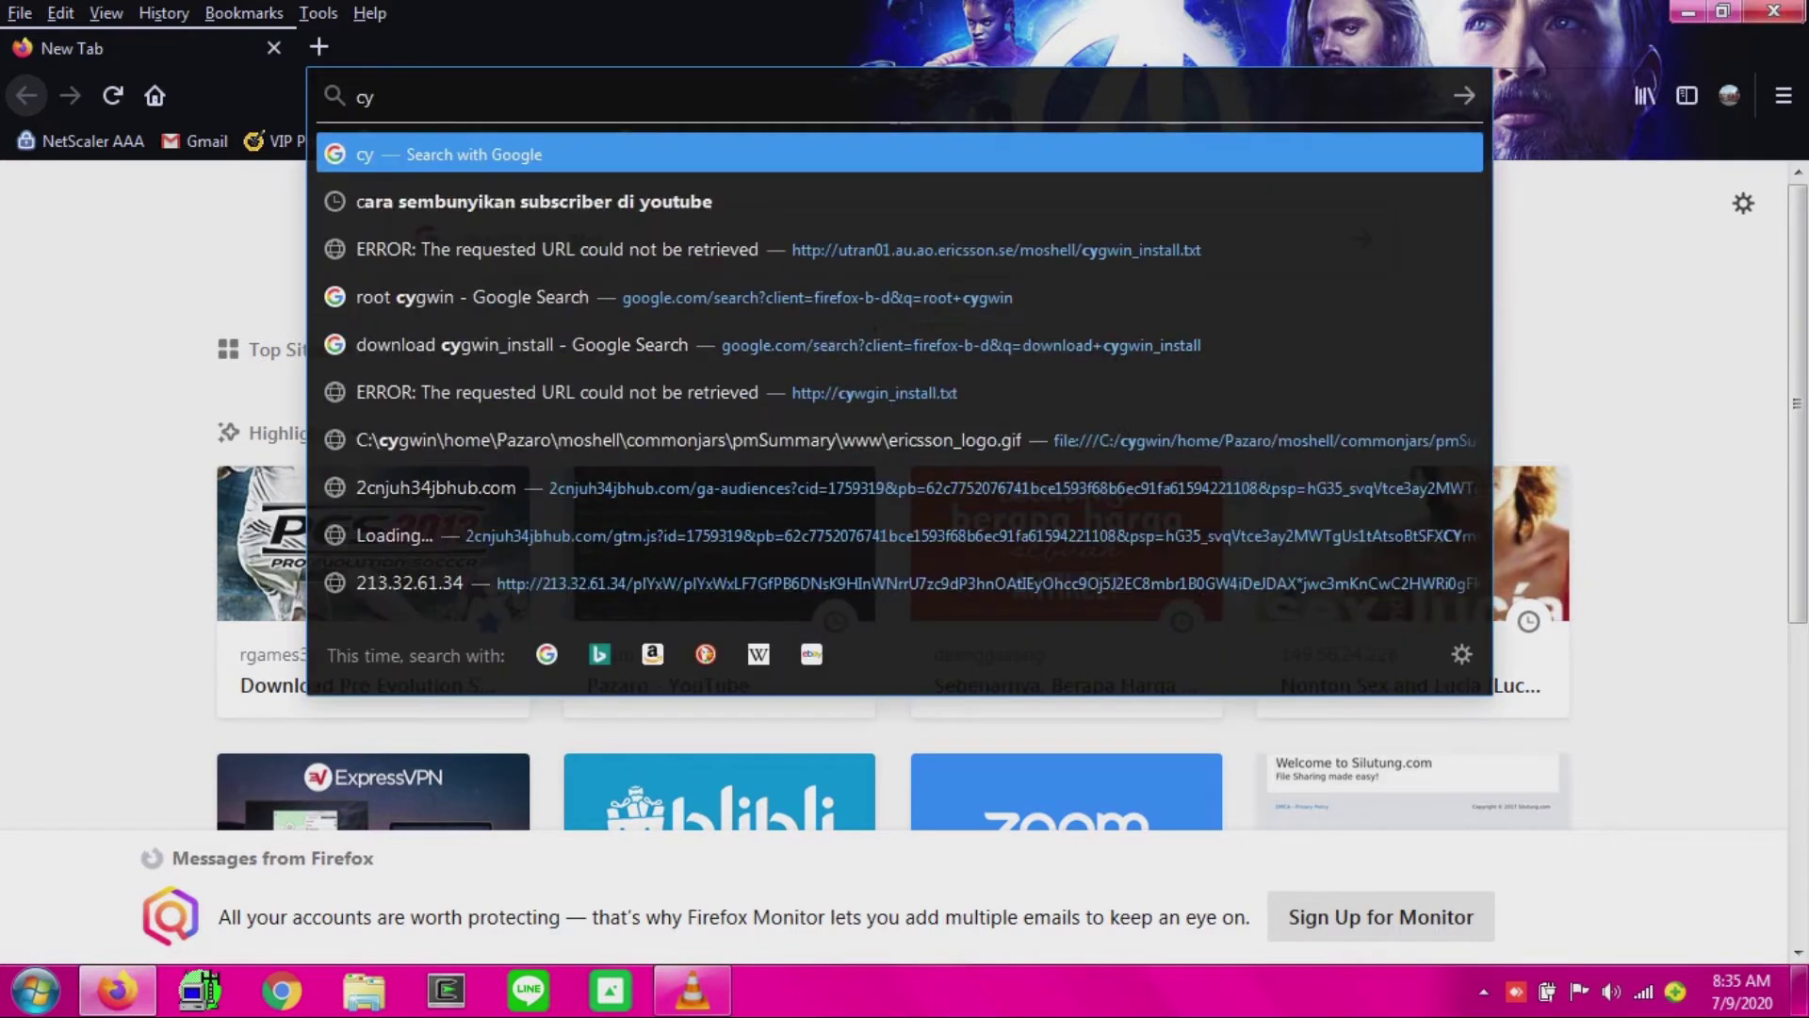
key(Return)
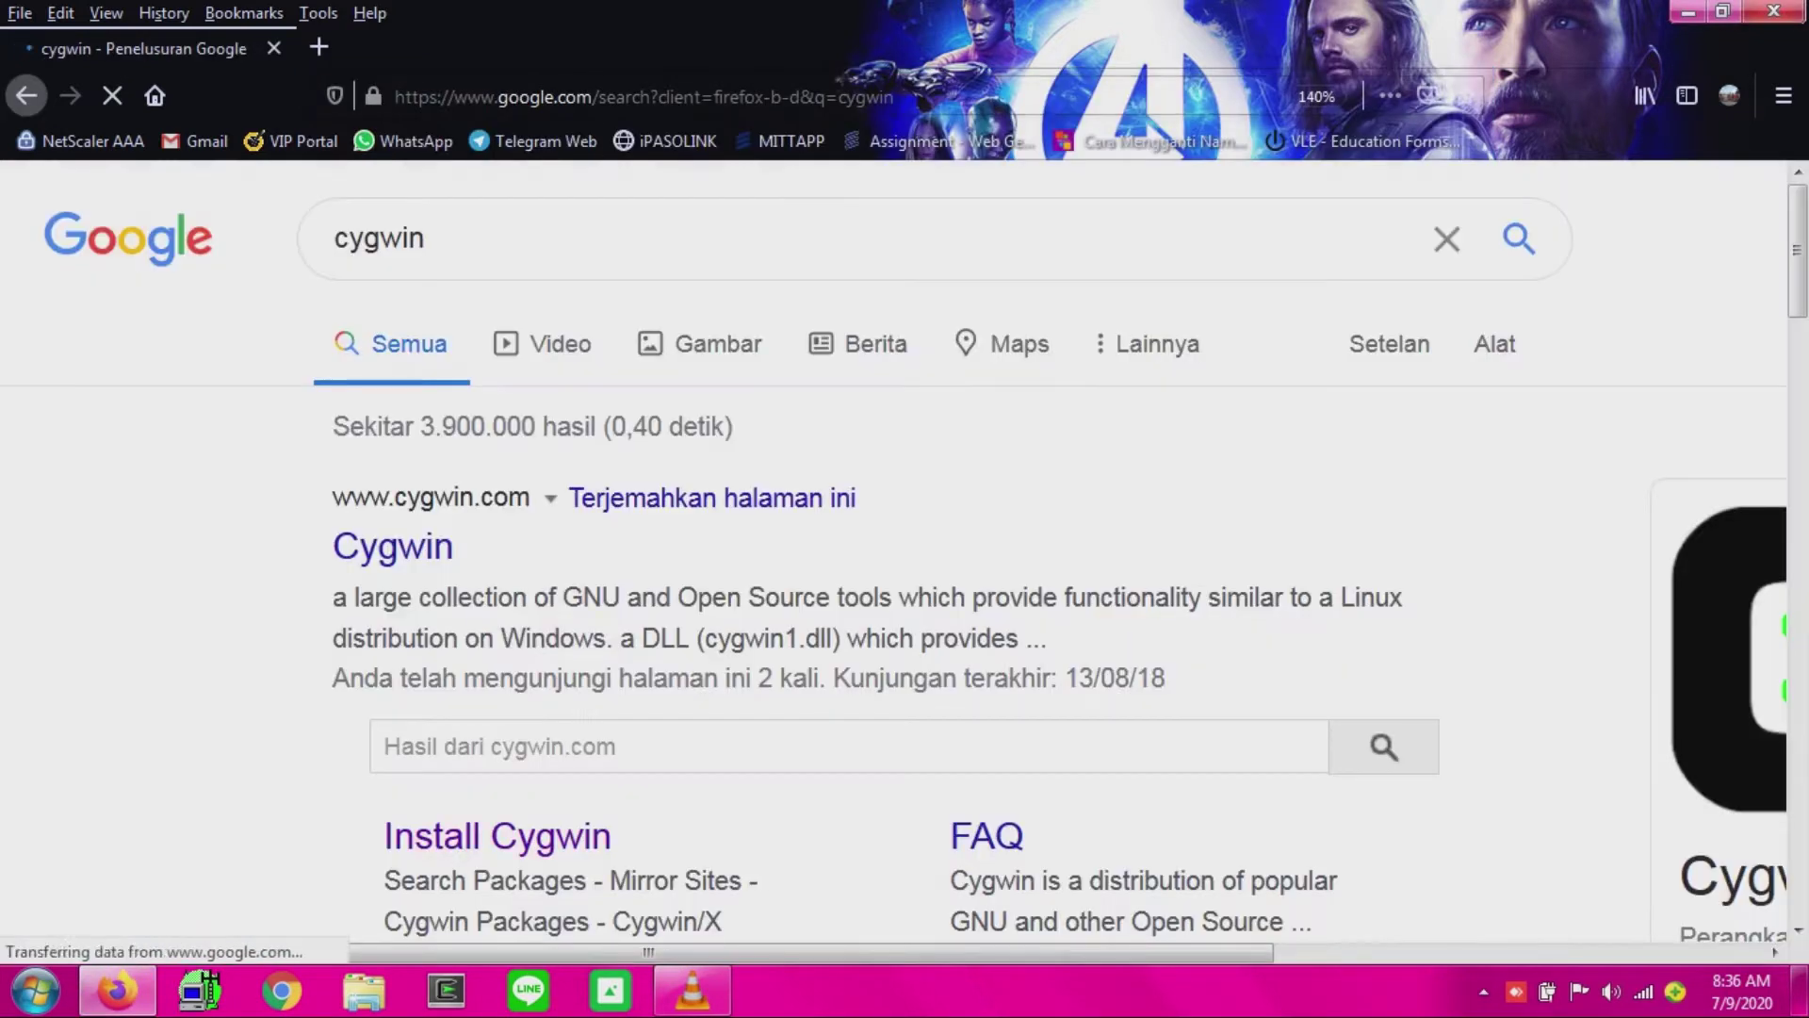
scroll(497, 439, down, 4)
click(497, 439)
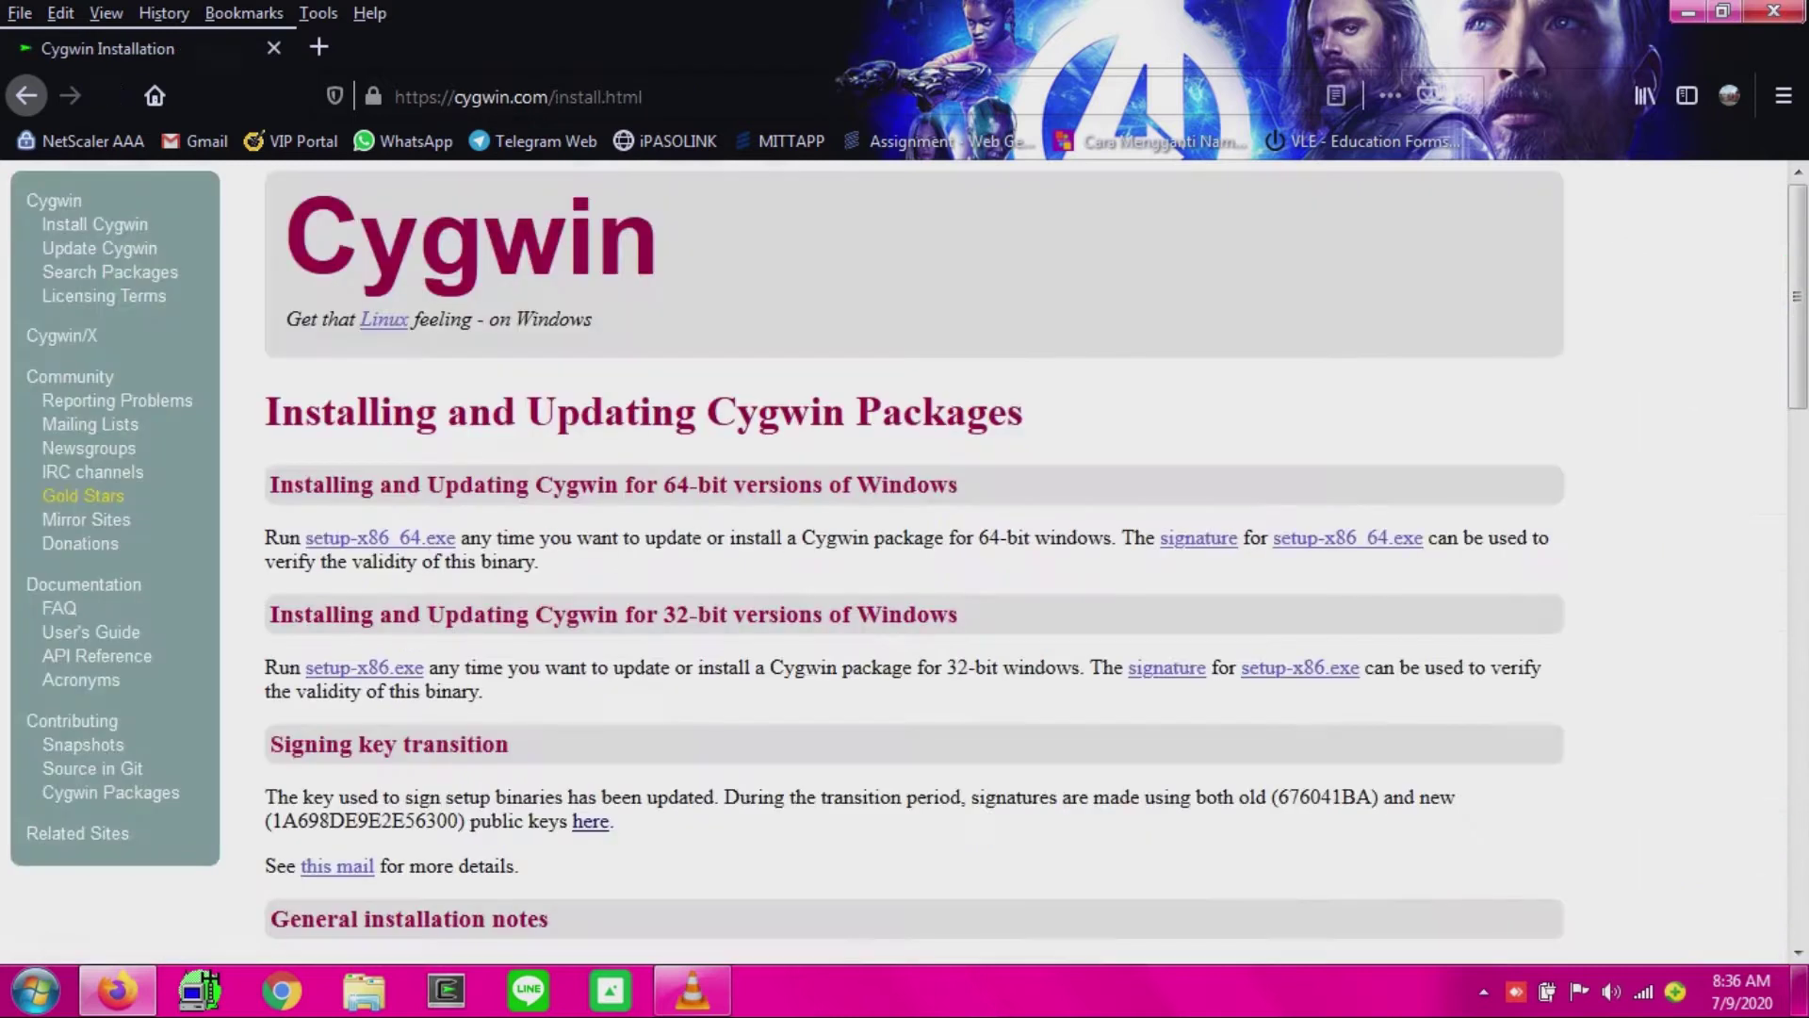
Download the 32-bit Windows installer setup-x86.exe and launch it.
scroll(363, 396, down, 3)
click(363, 396)
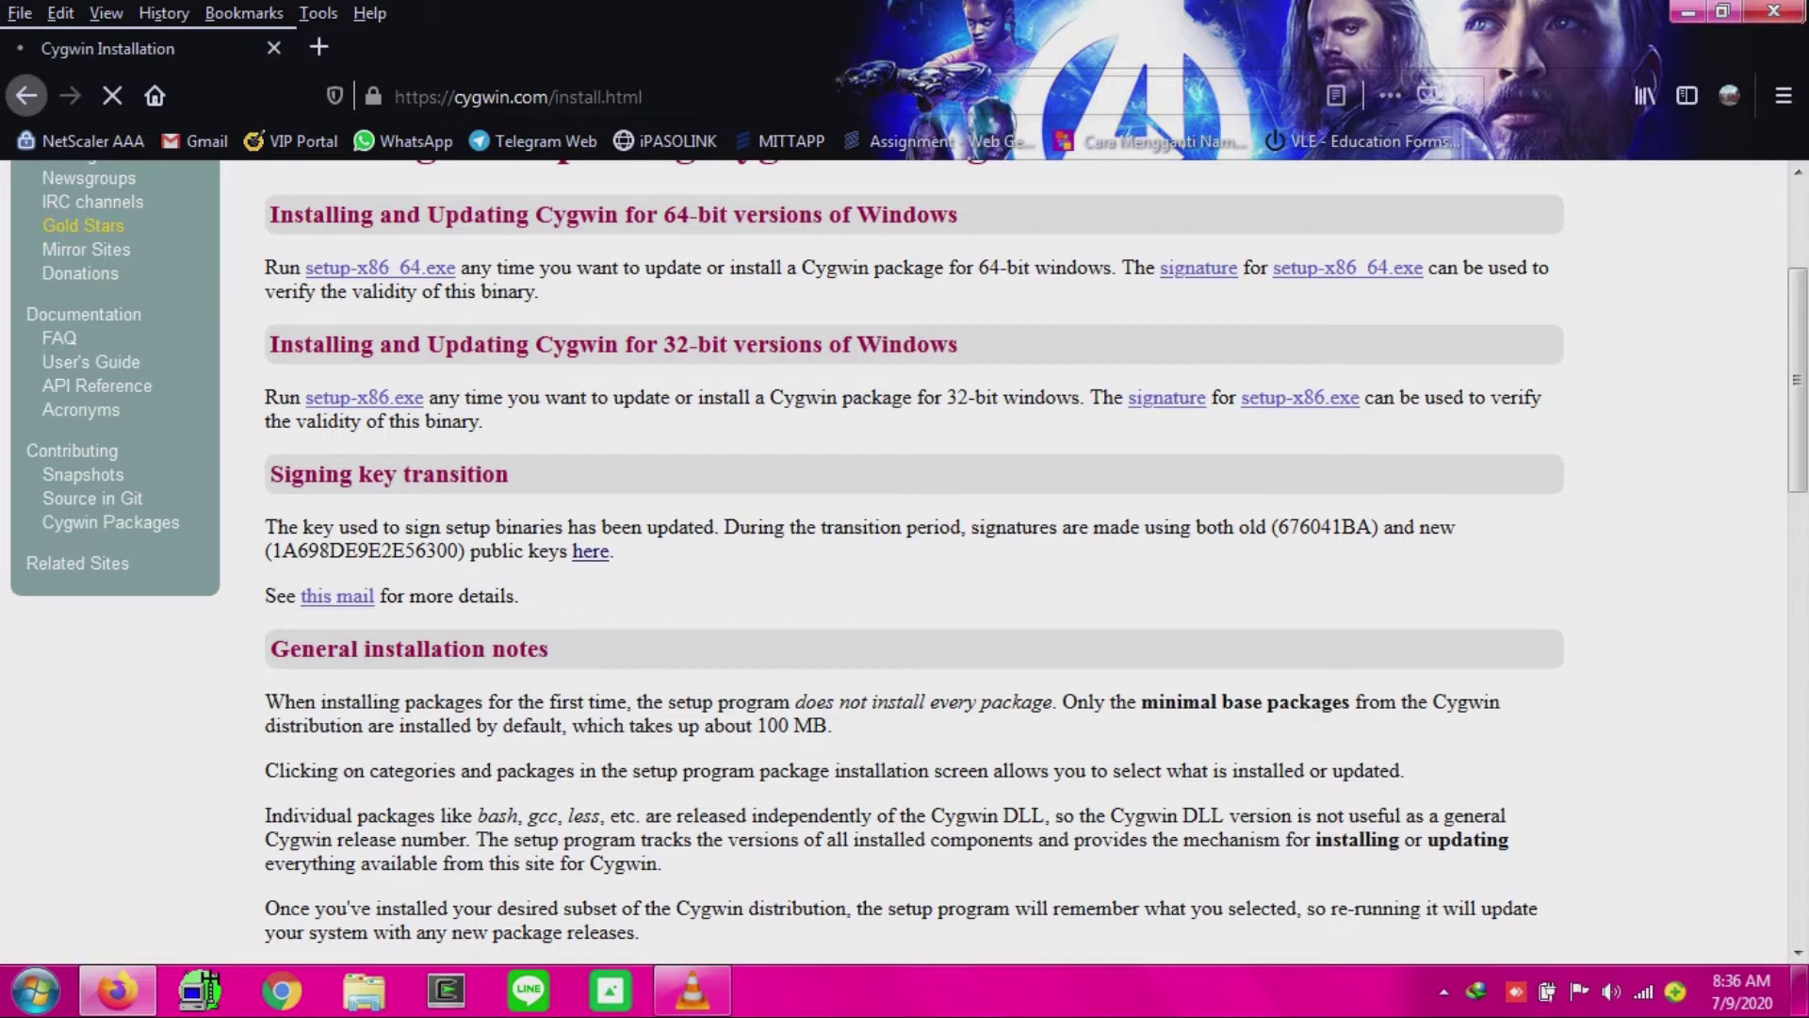
click(896, 609)
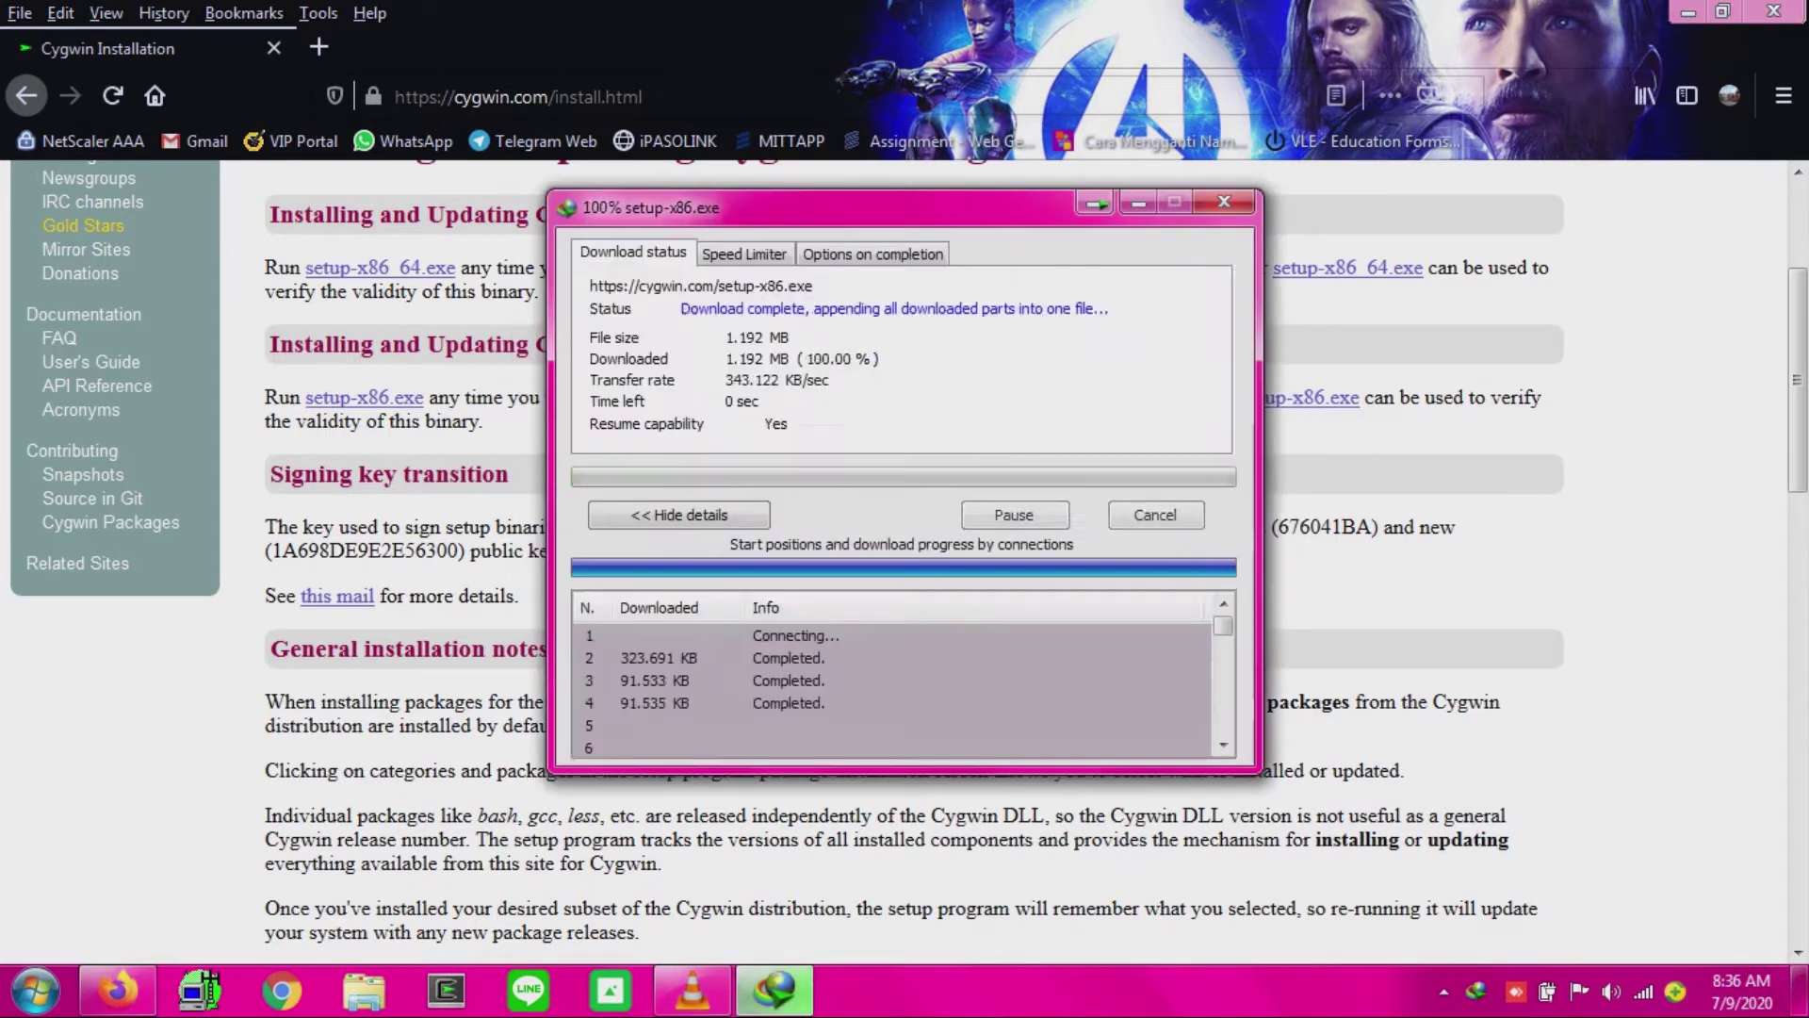
click(679, 576)
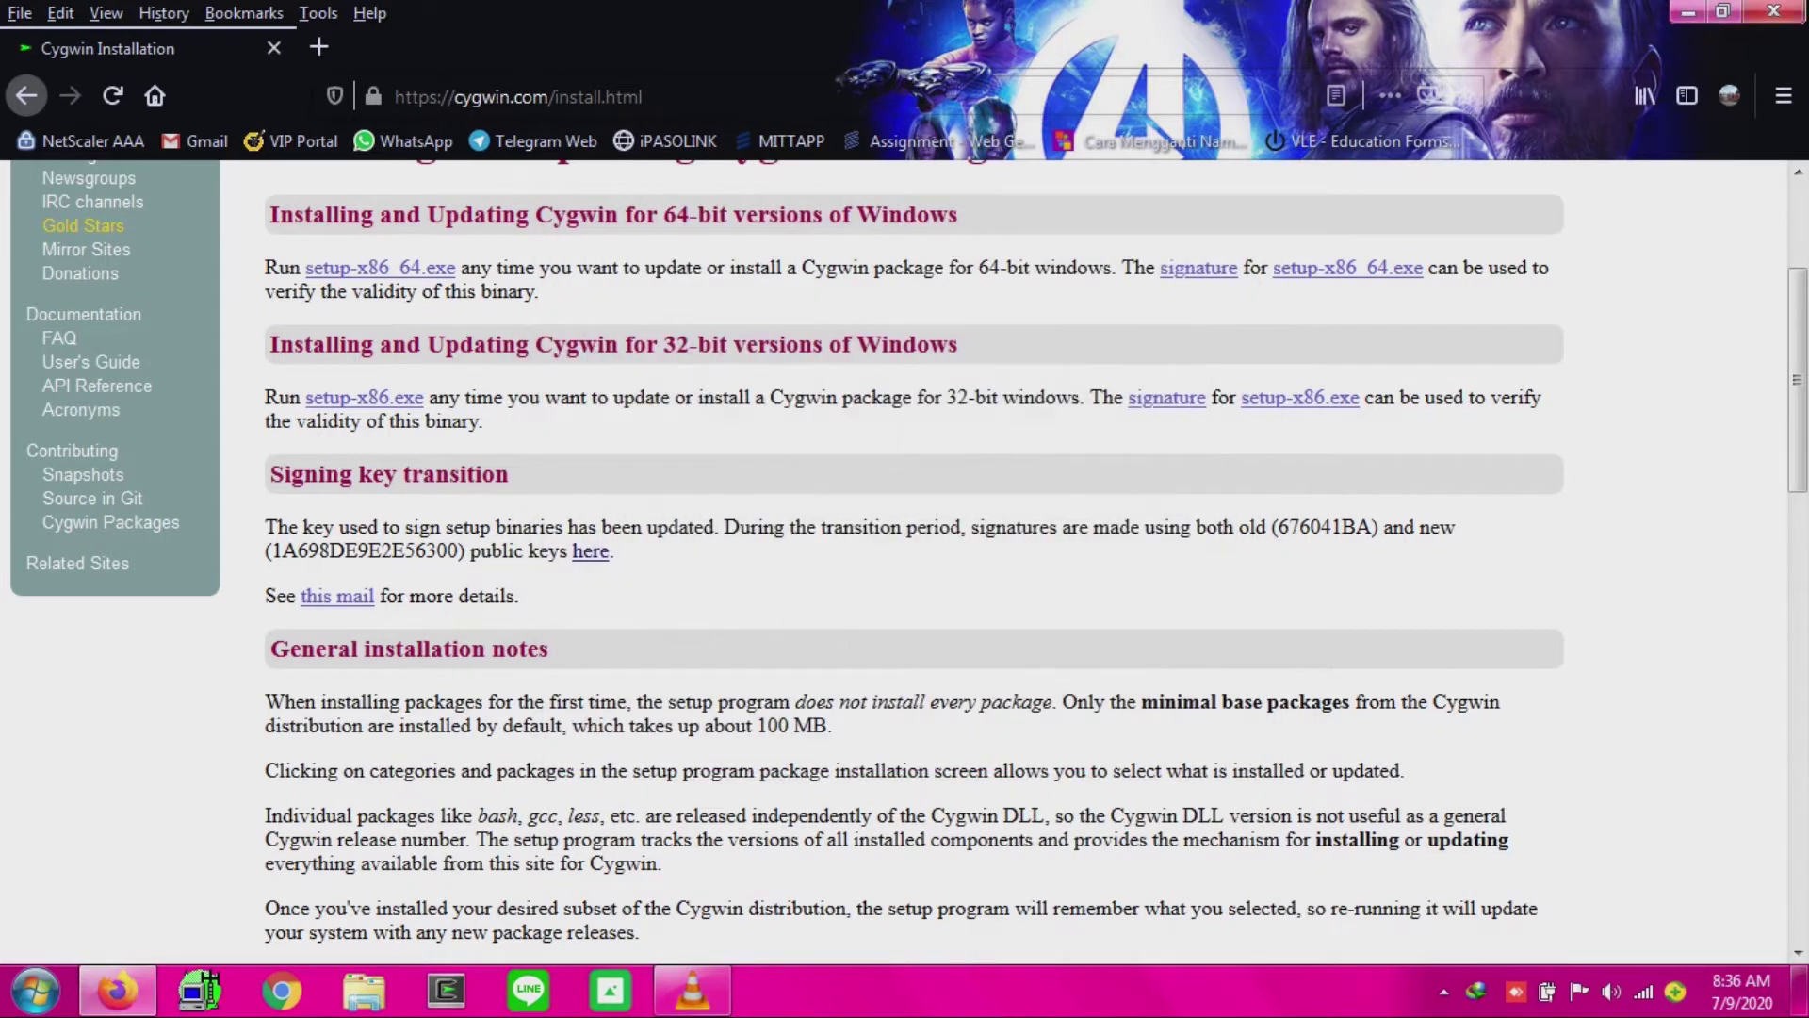
key(Return)
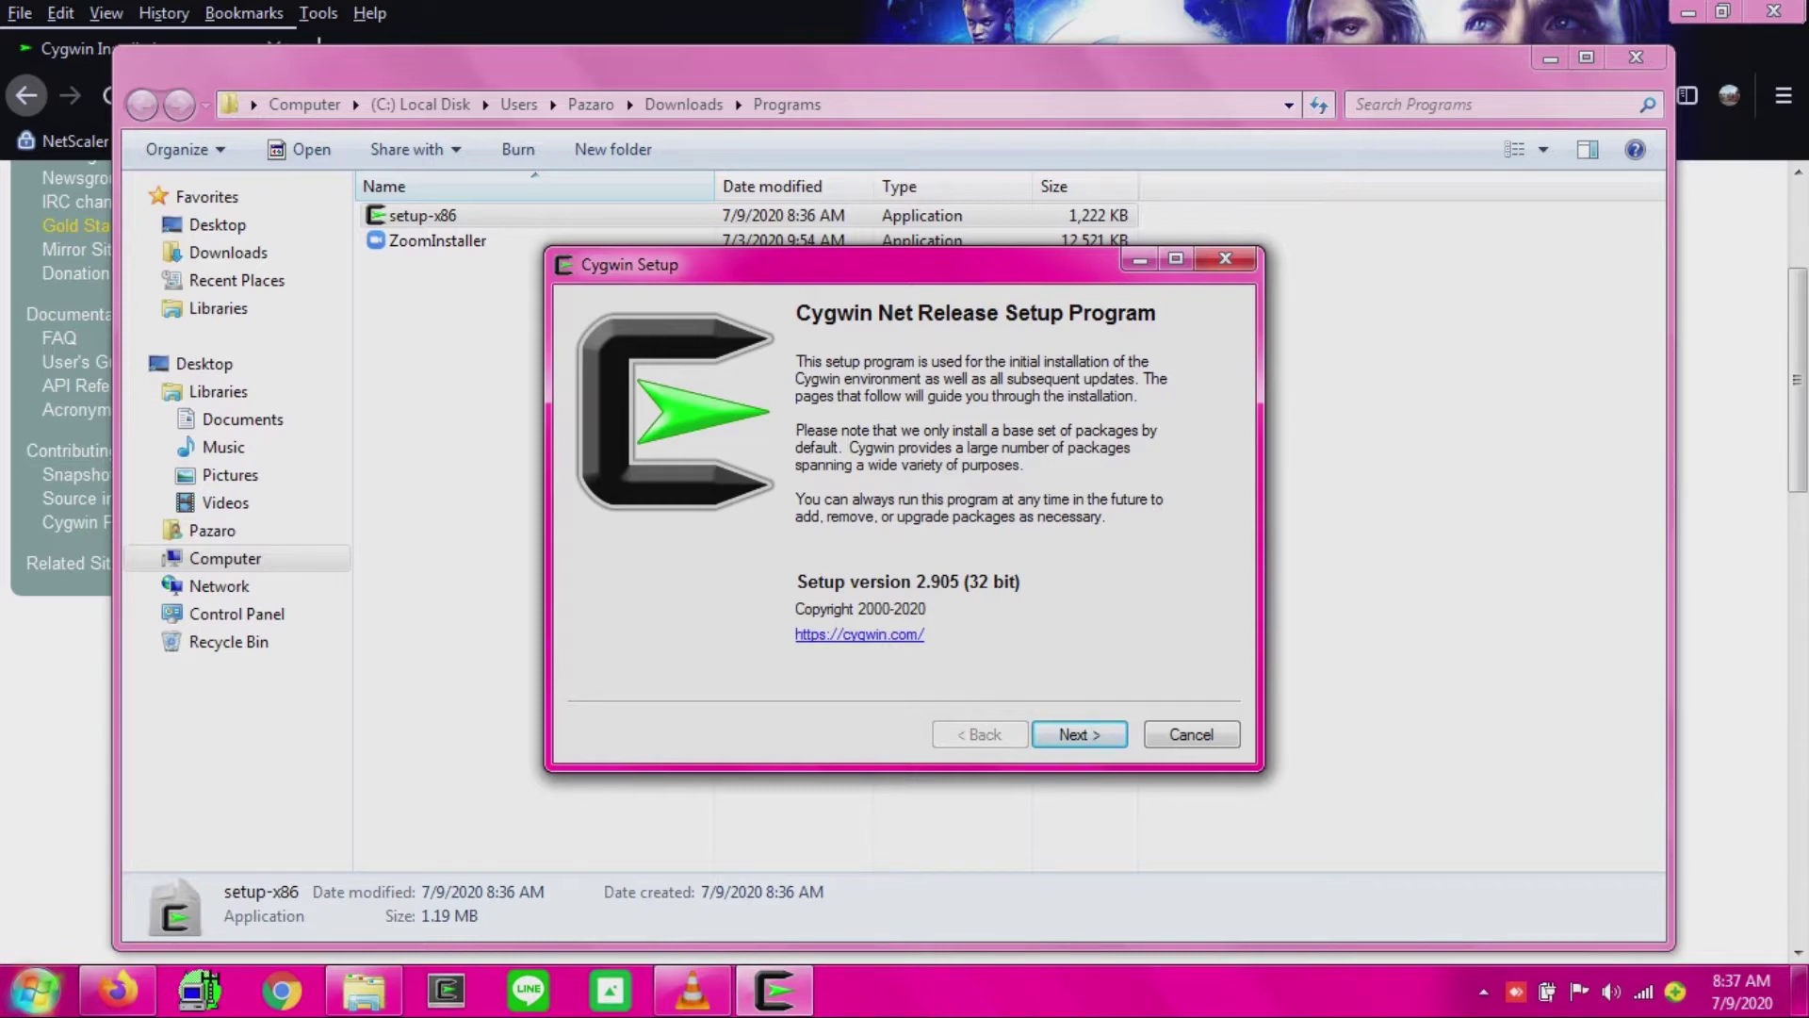
Set up an installation from the Internet into C:\cygwin for all users, keeping the default local package directory and connection settings.
key(Return)
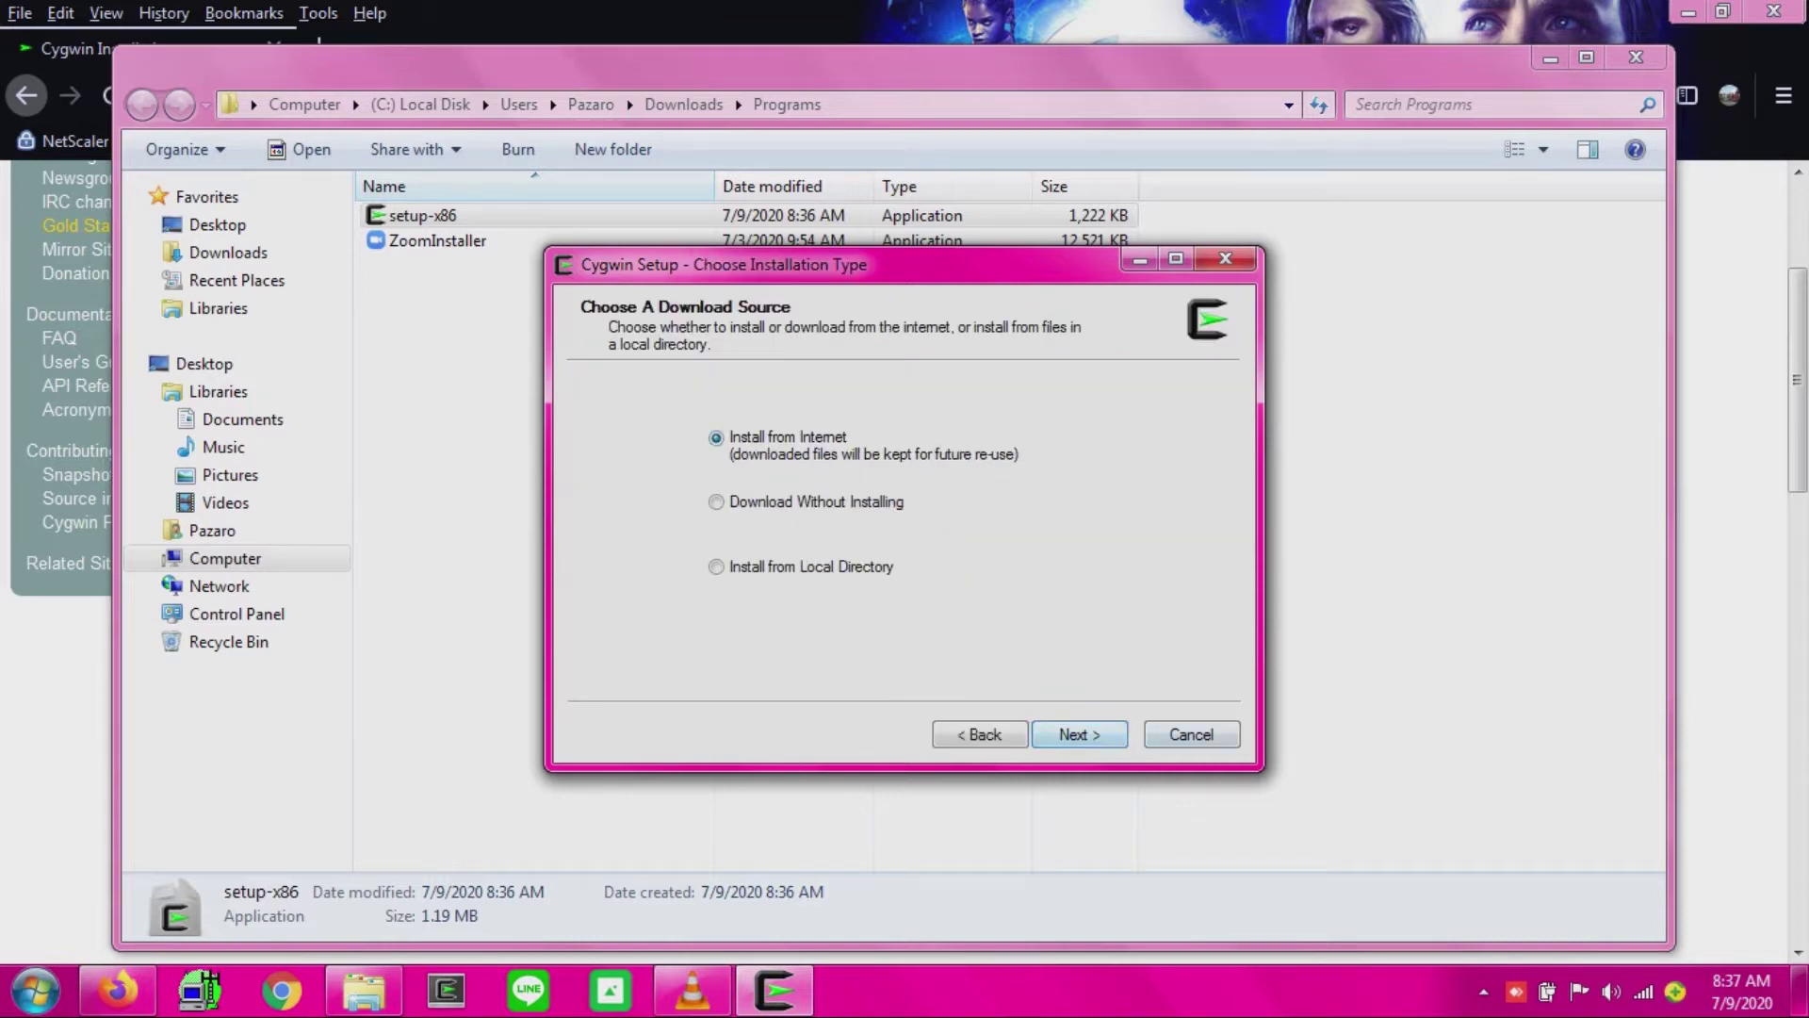
key(Return)
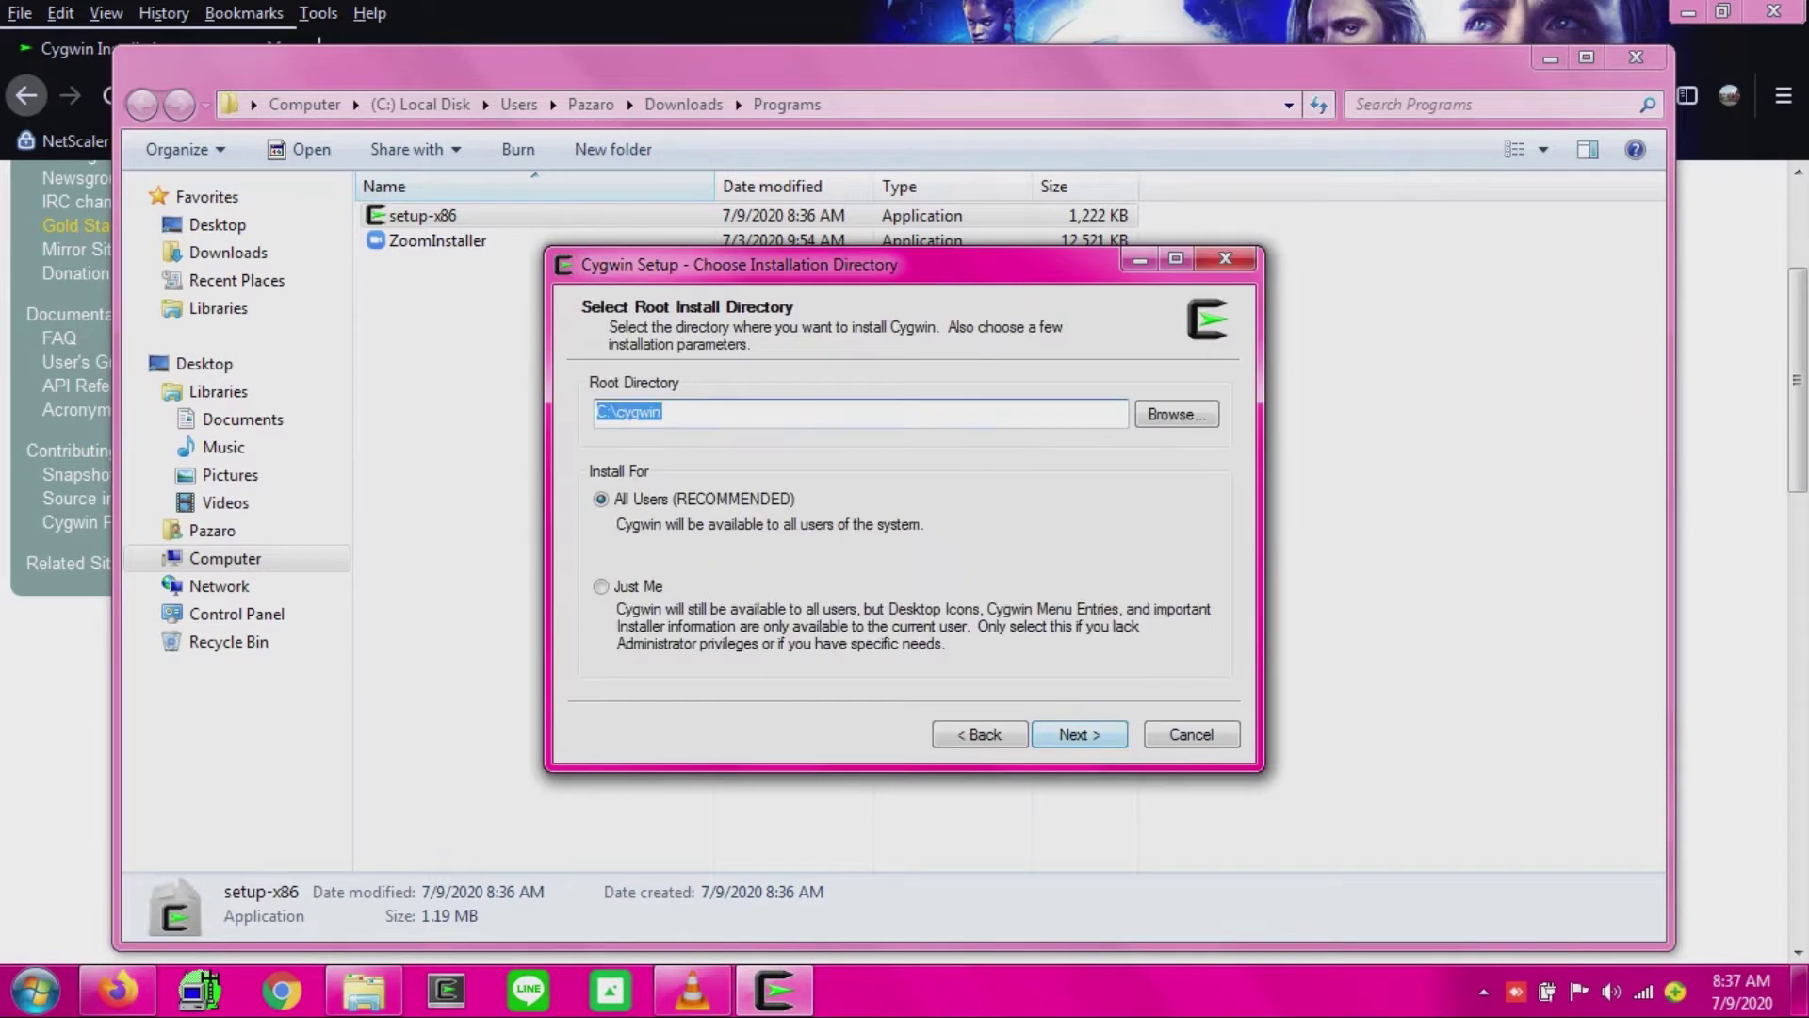
key(Return)
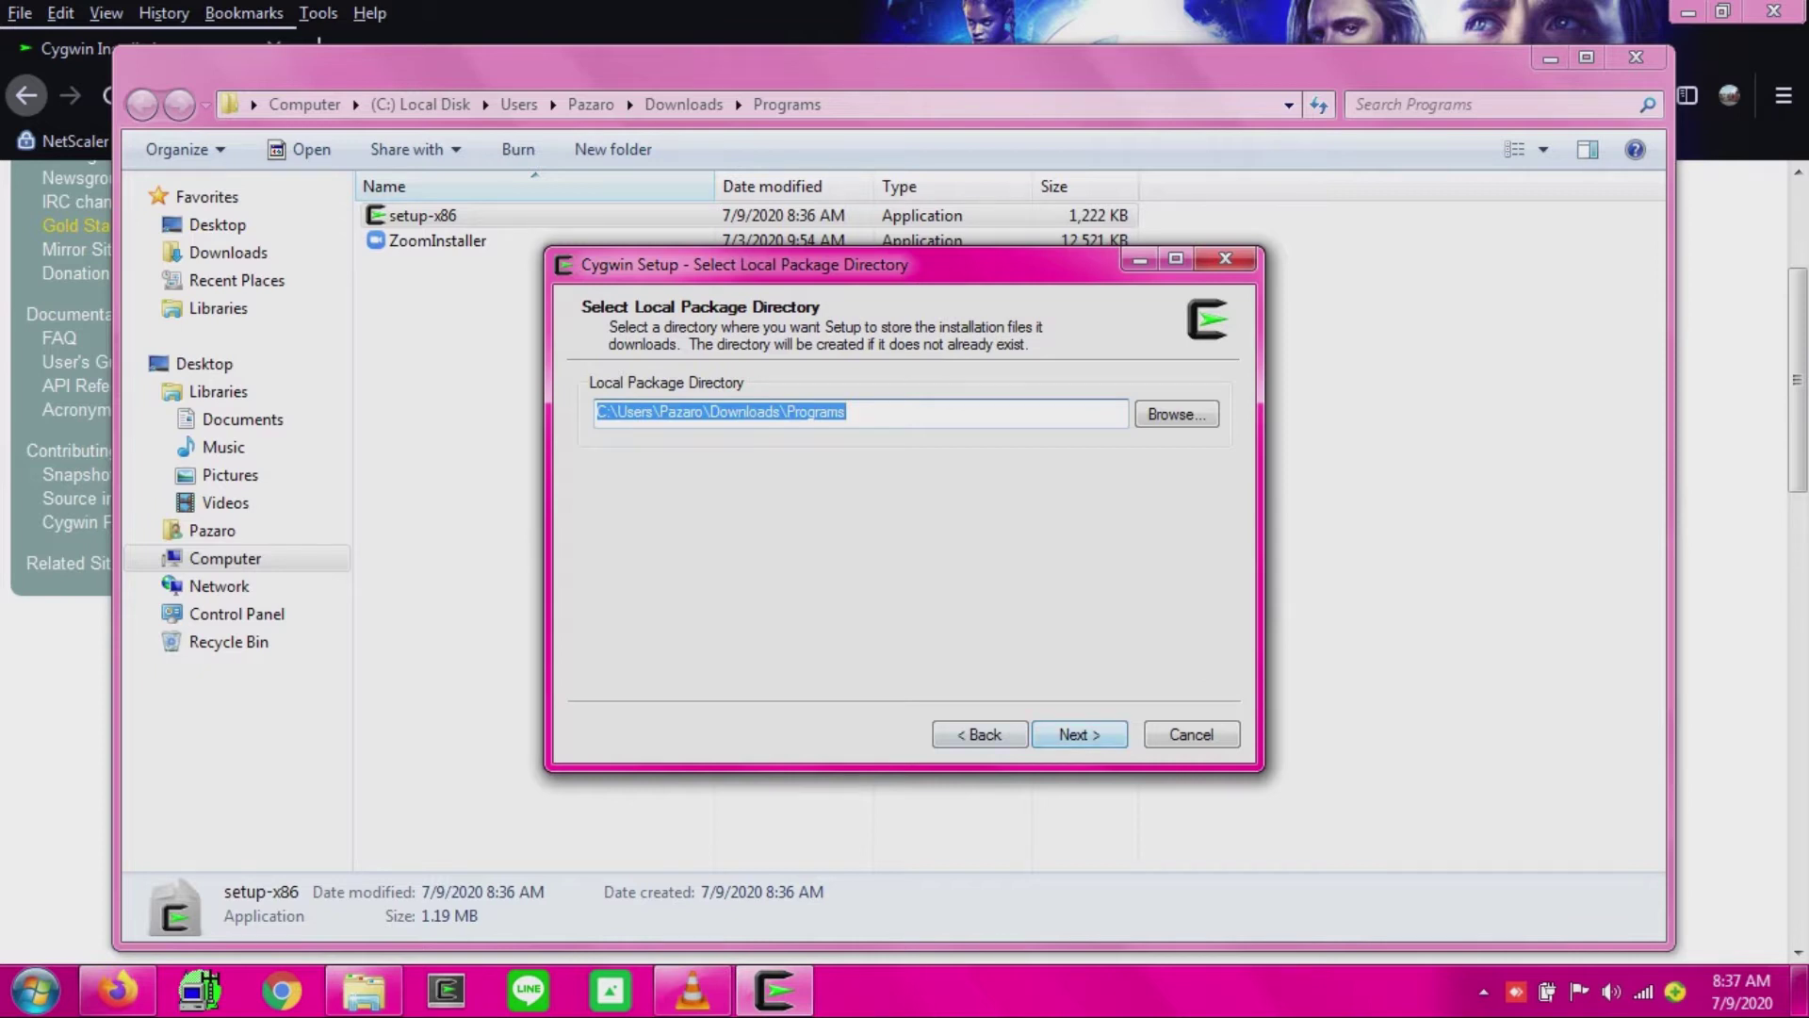
key(Return)
key(Return)
click(780, 459)
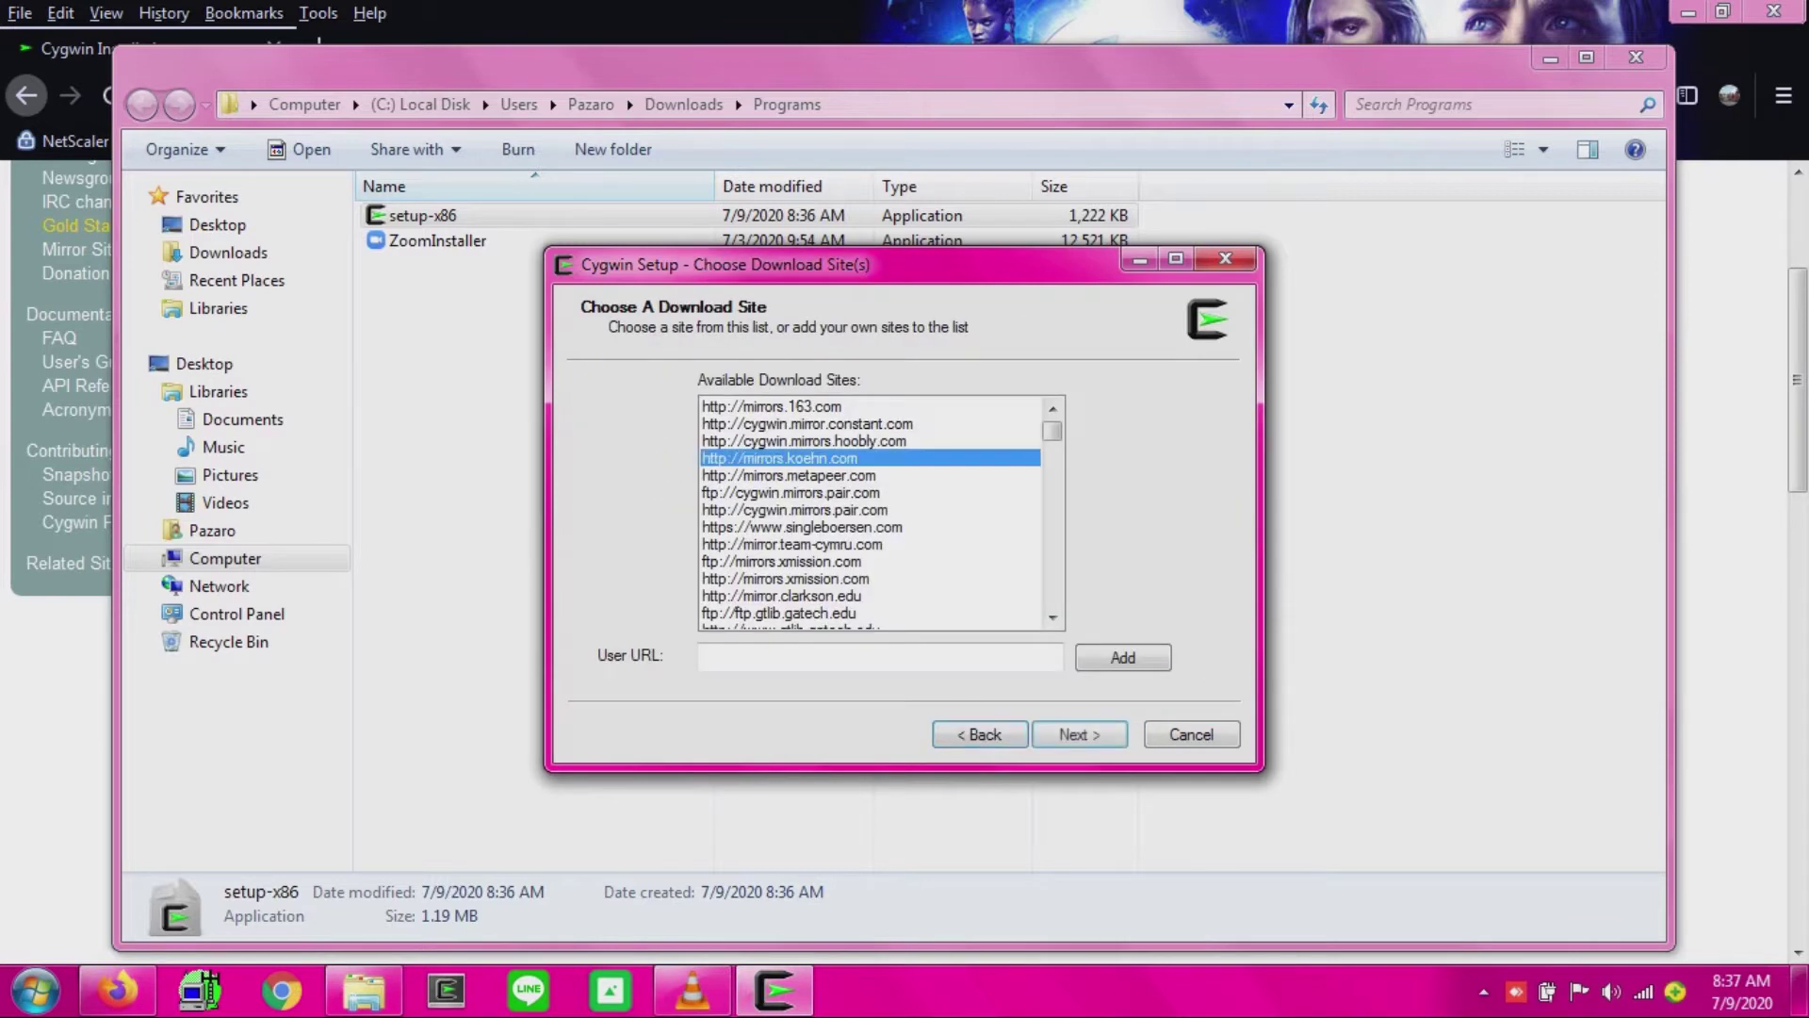
click(801, 528)
click(792, 544)
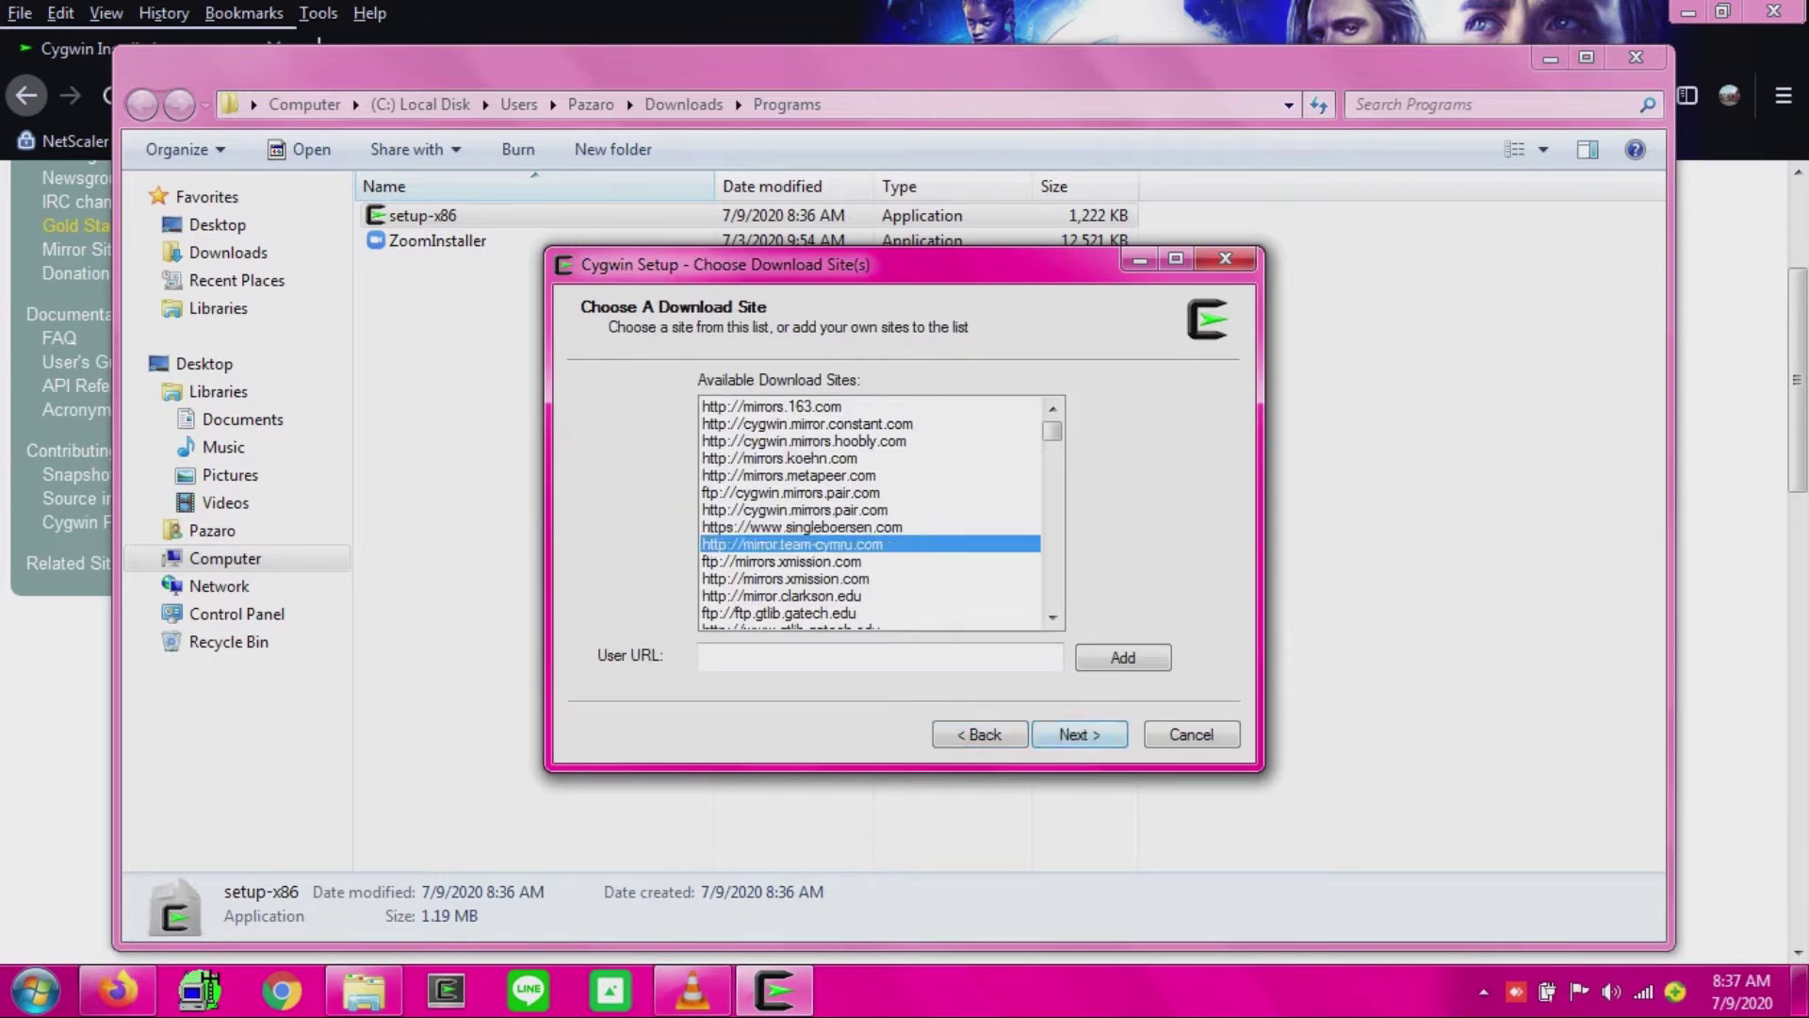
key(Return)
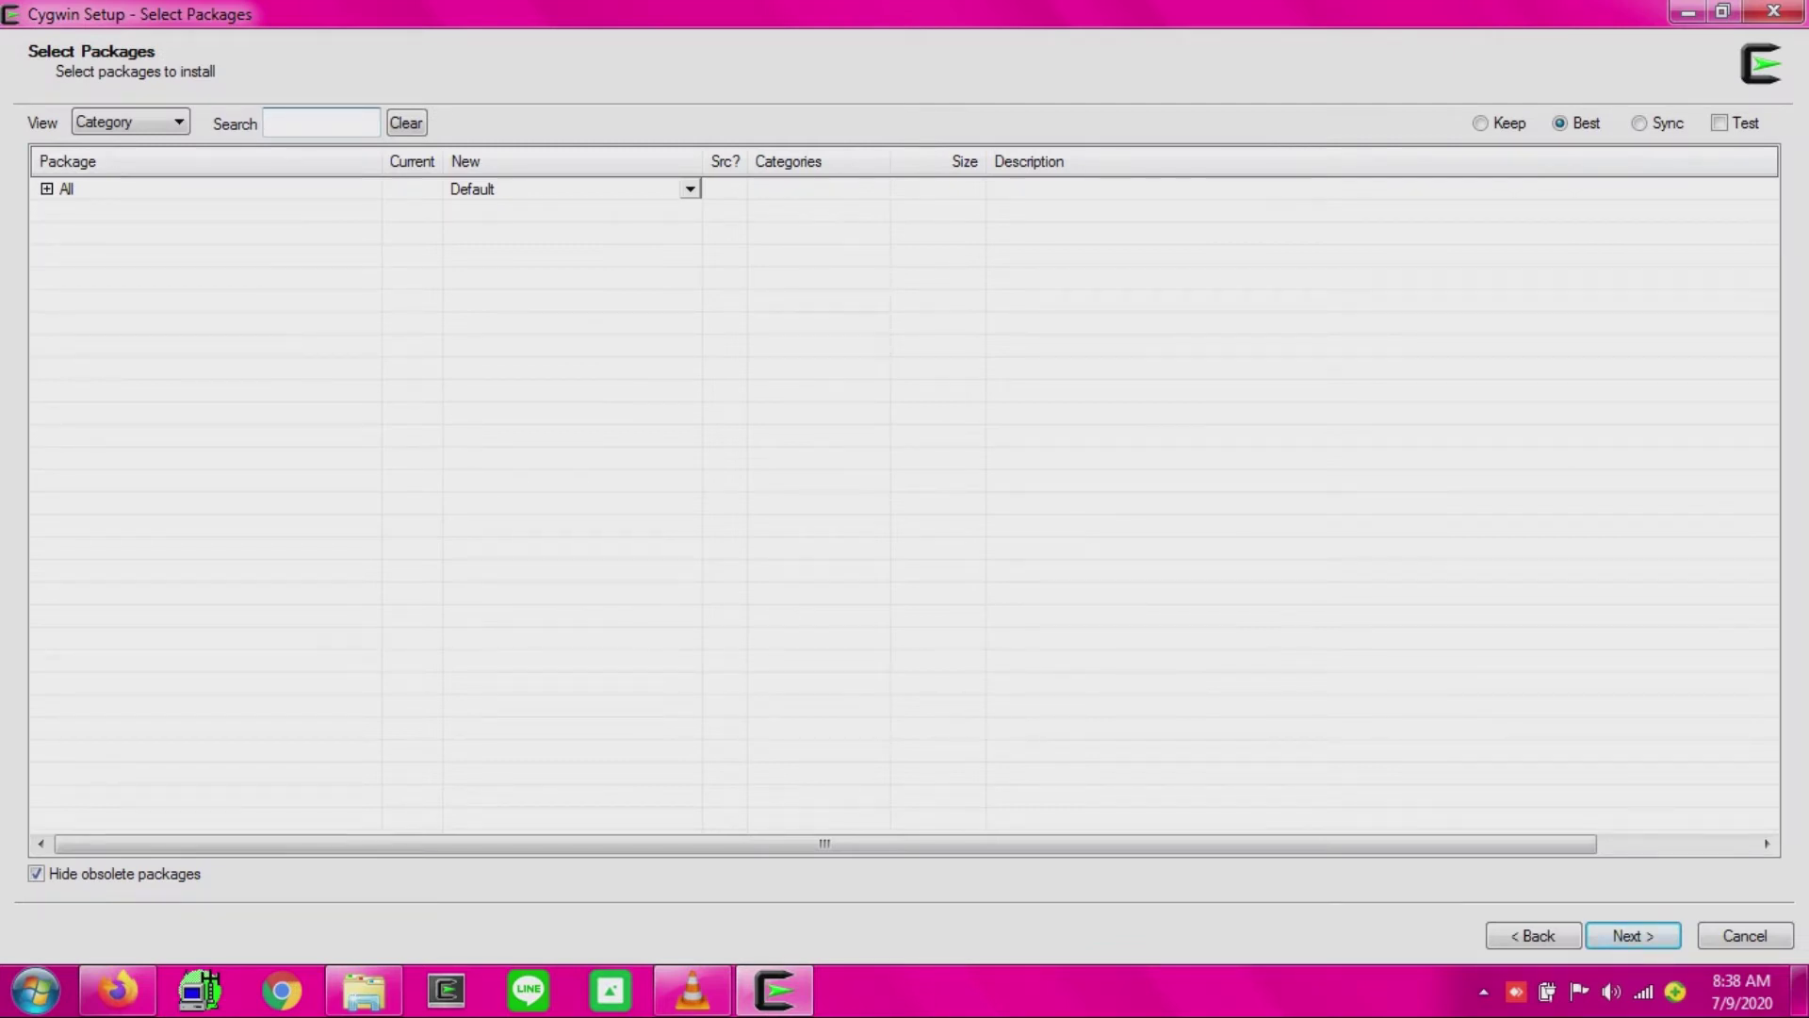
Expand the Archive category and mark unzip 6.0-17 and zip 3.0-12 for installation.
click(47, 189)
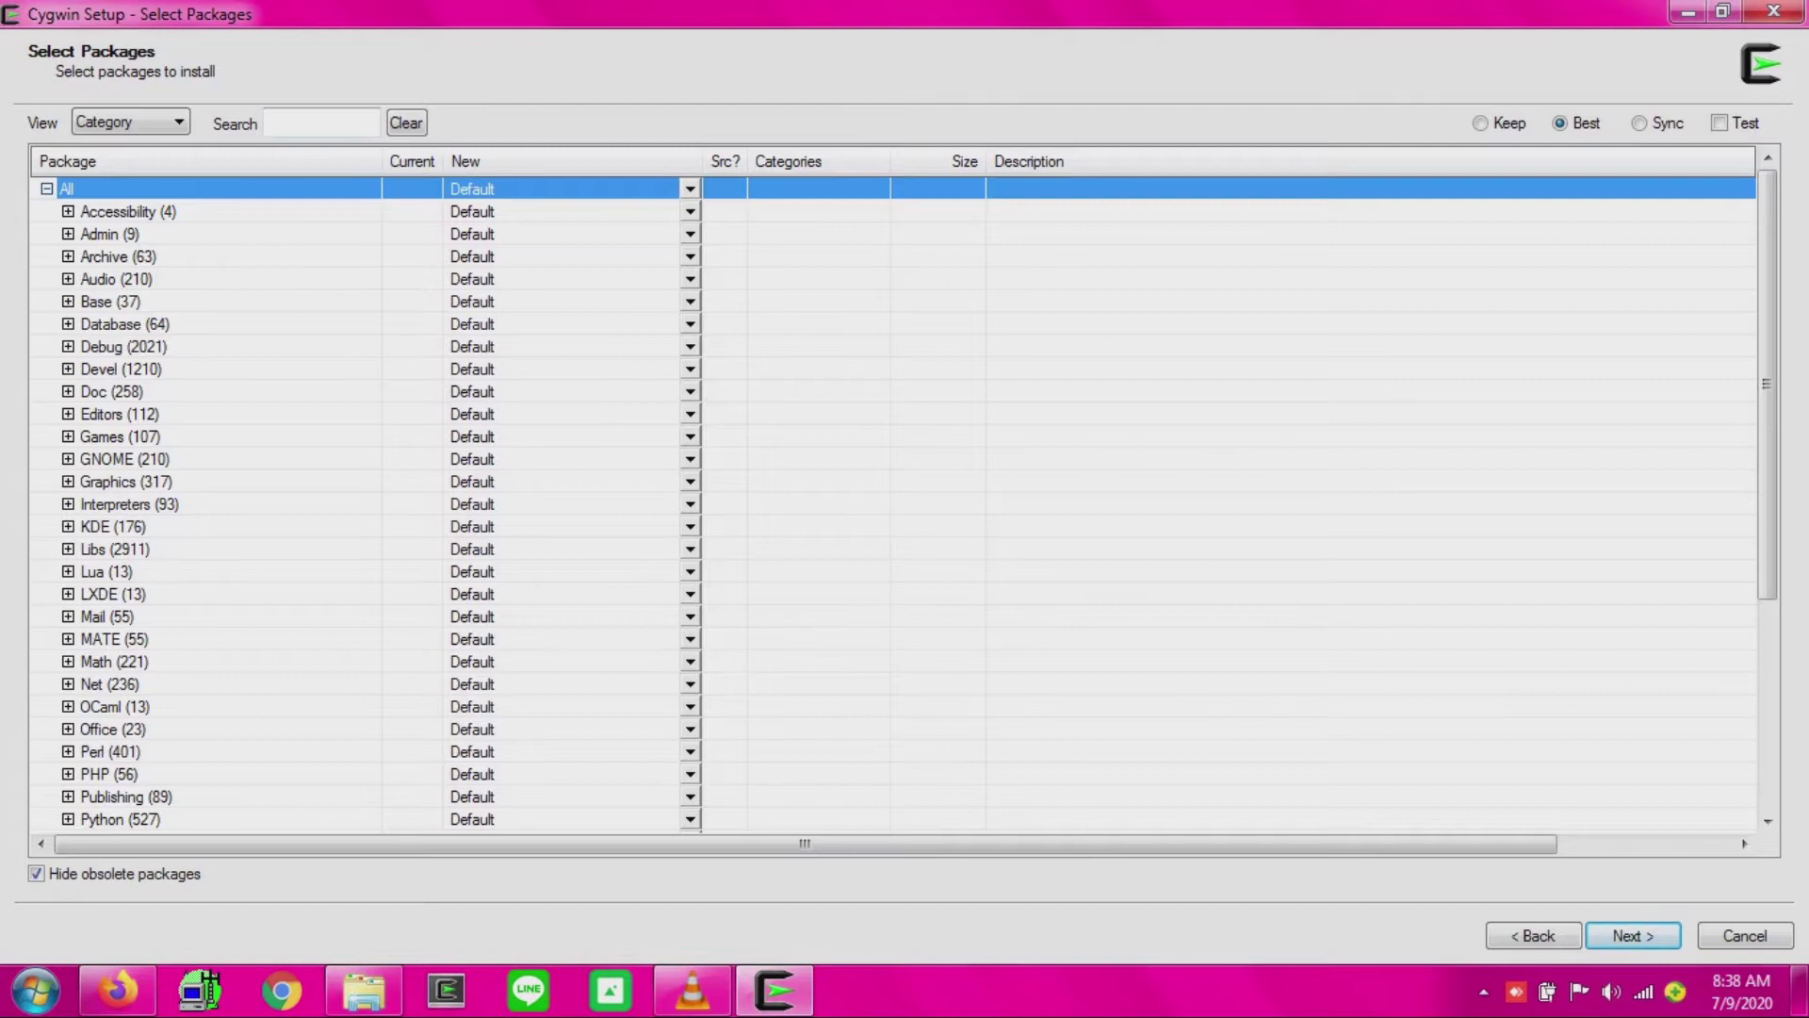
click(68, 257)
scroll(895, 499, down, 11)
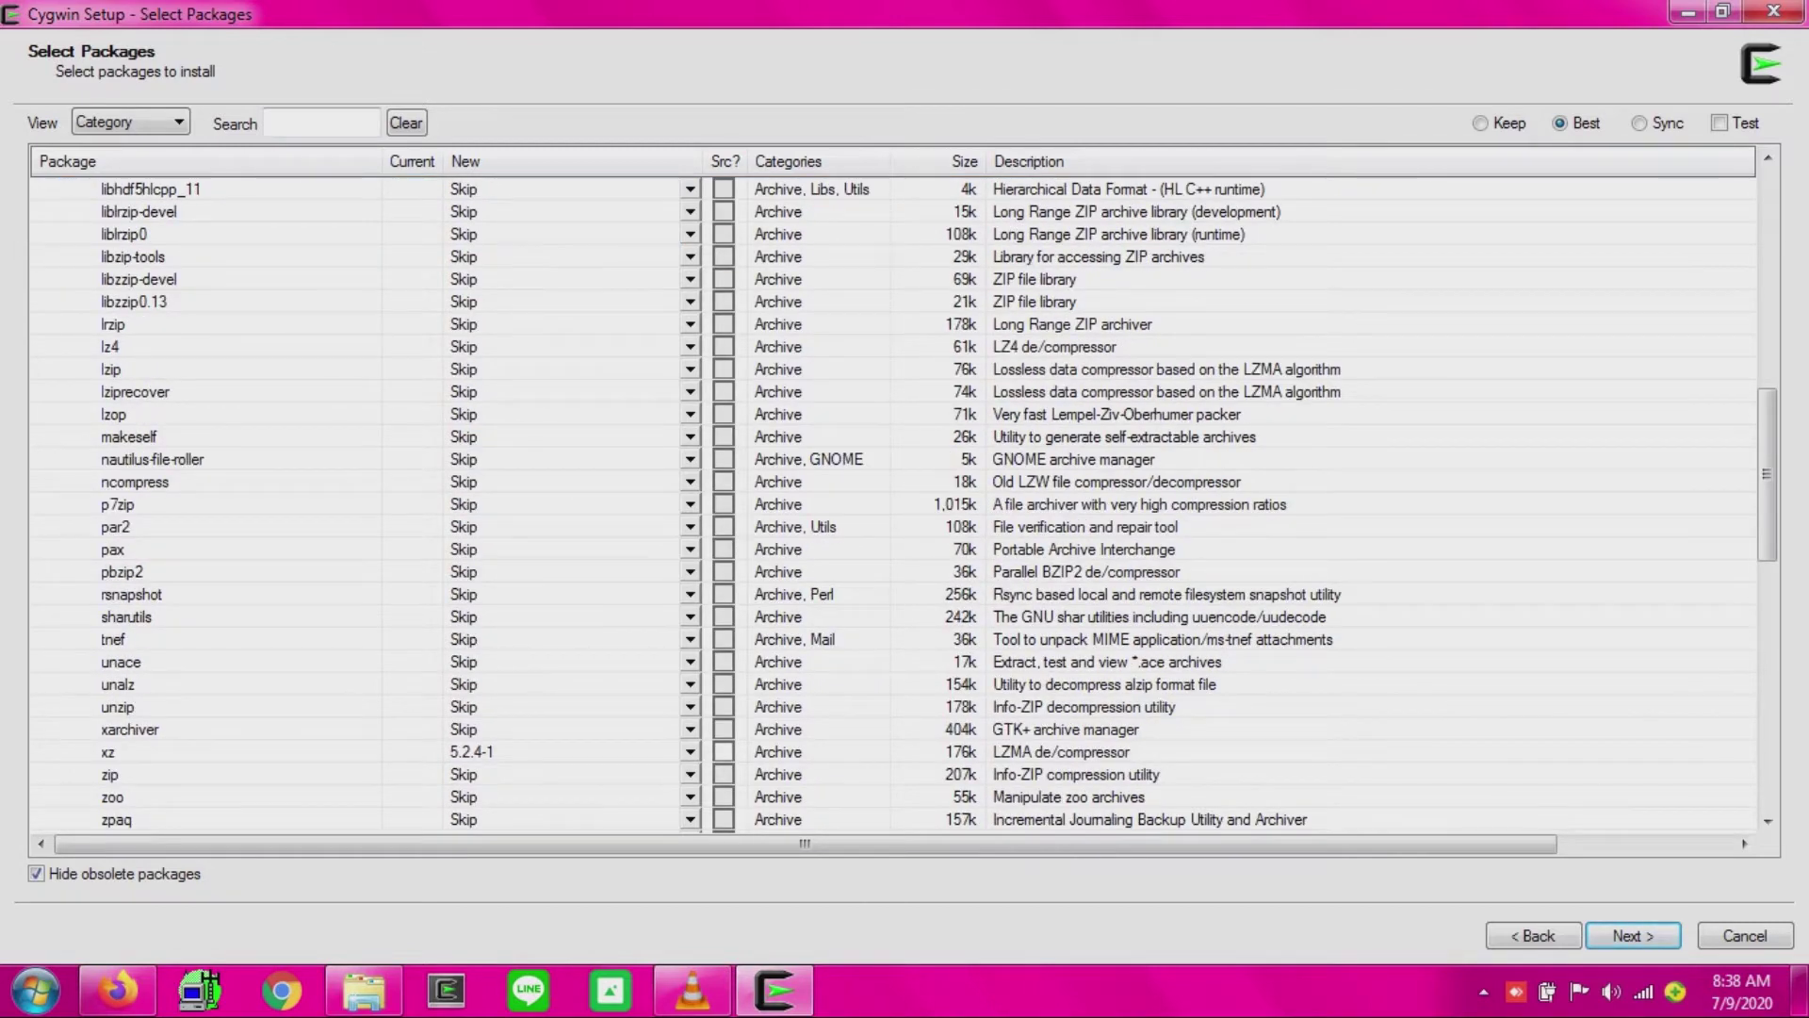
click(118, 706)
double_click(464, 774)
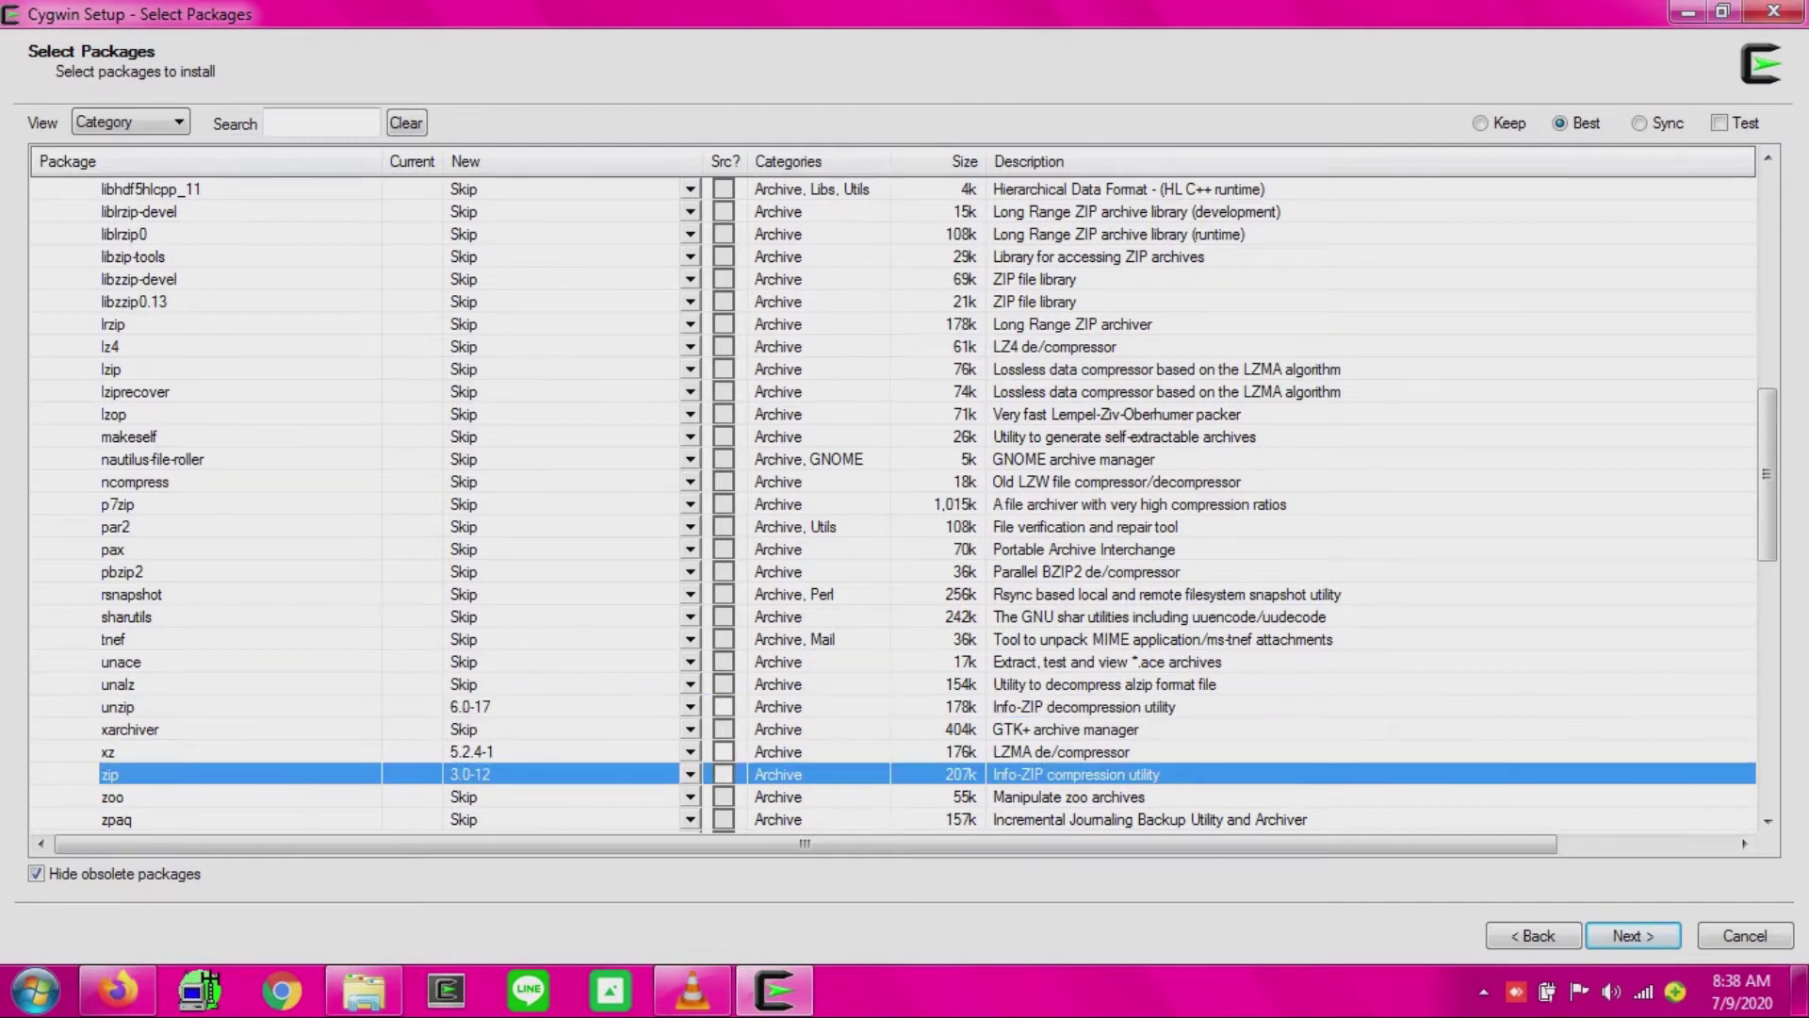
Mark the Archive packages zziplib 0.13.71-1 and p7zip 15.14.1-1 for installation.
scroll(463, 774, down, 2)
double_click(464, 729)
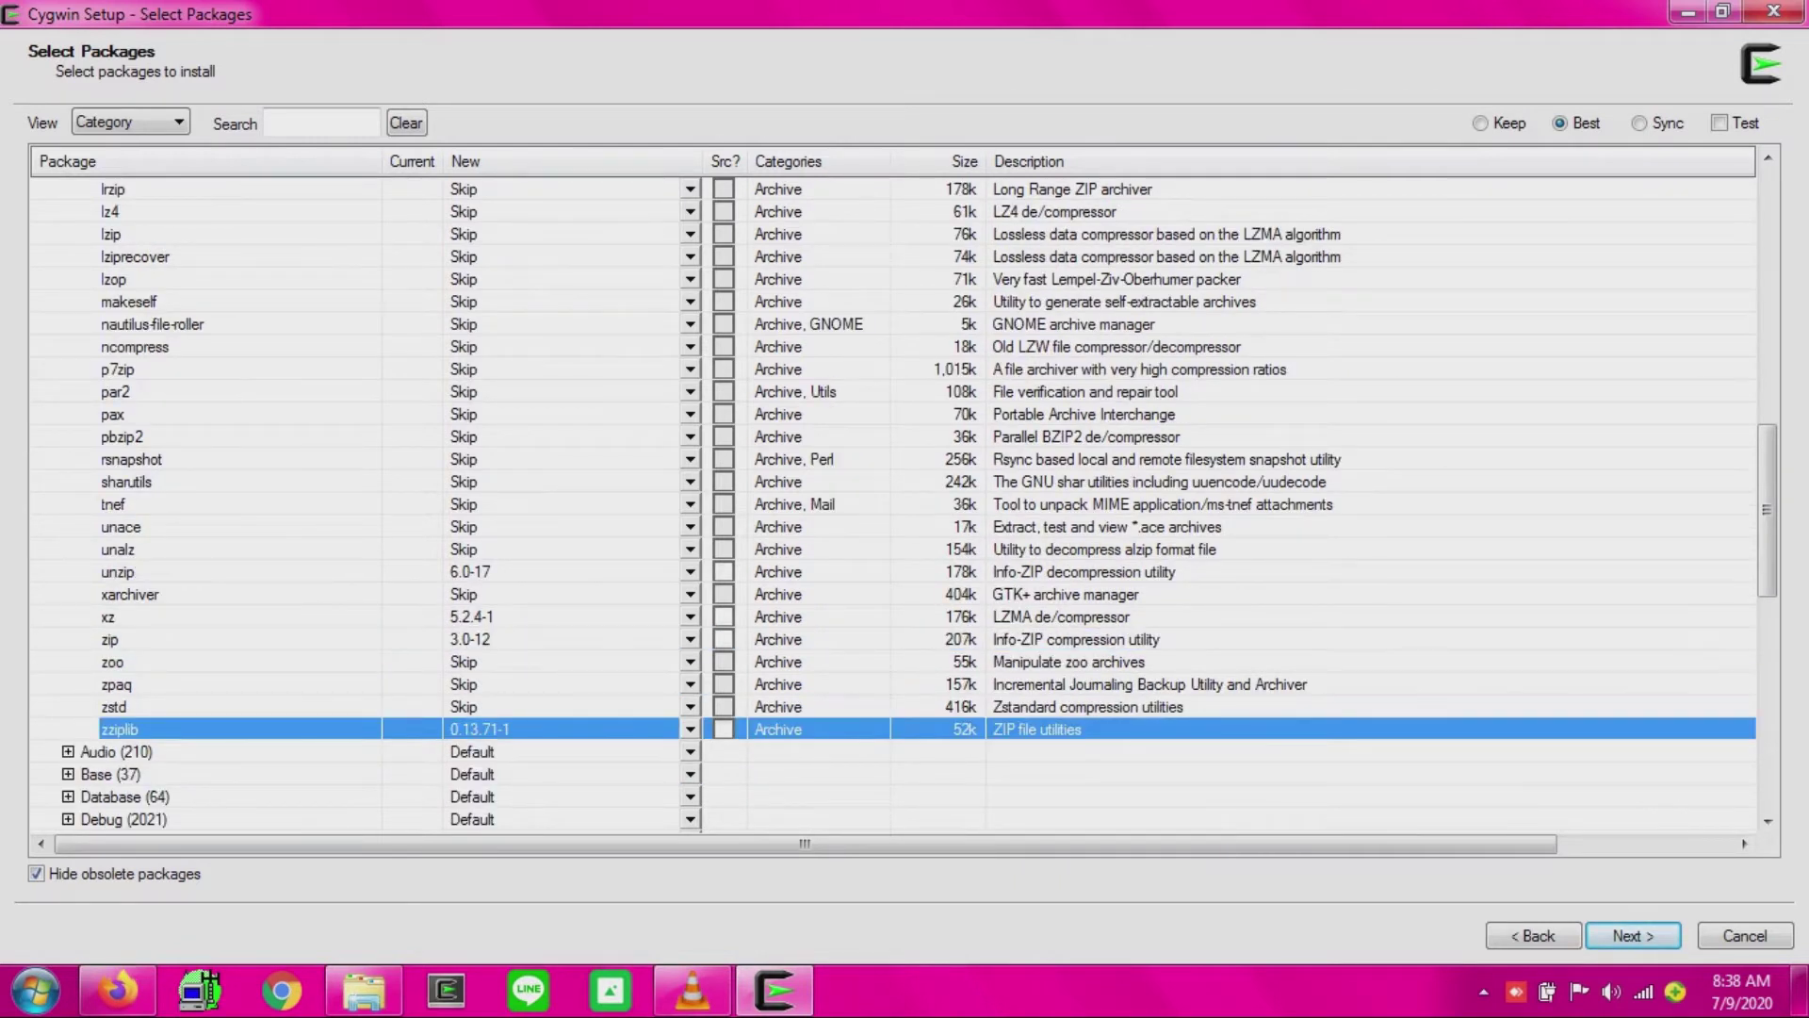
double_click(464, 370)
scroll(464, 370, up, 2)
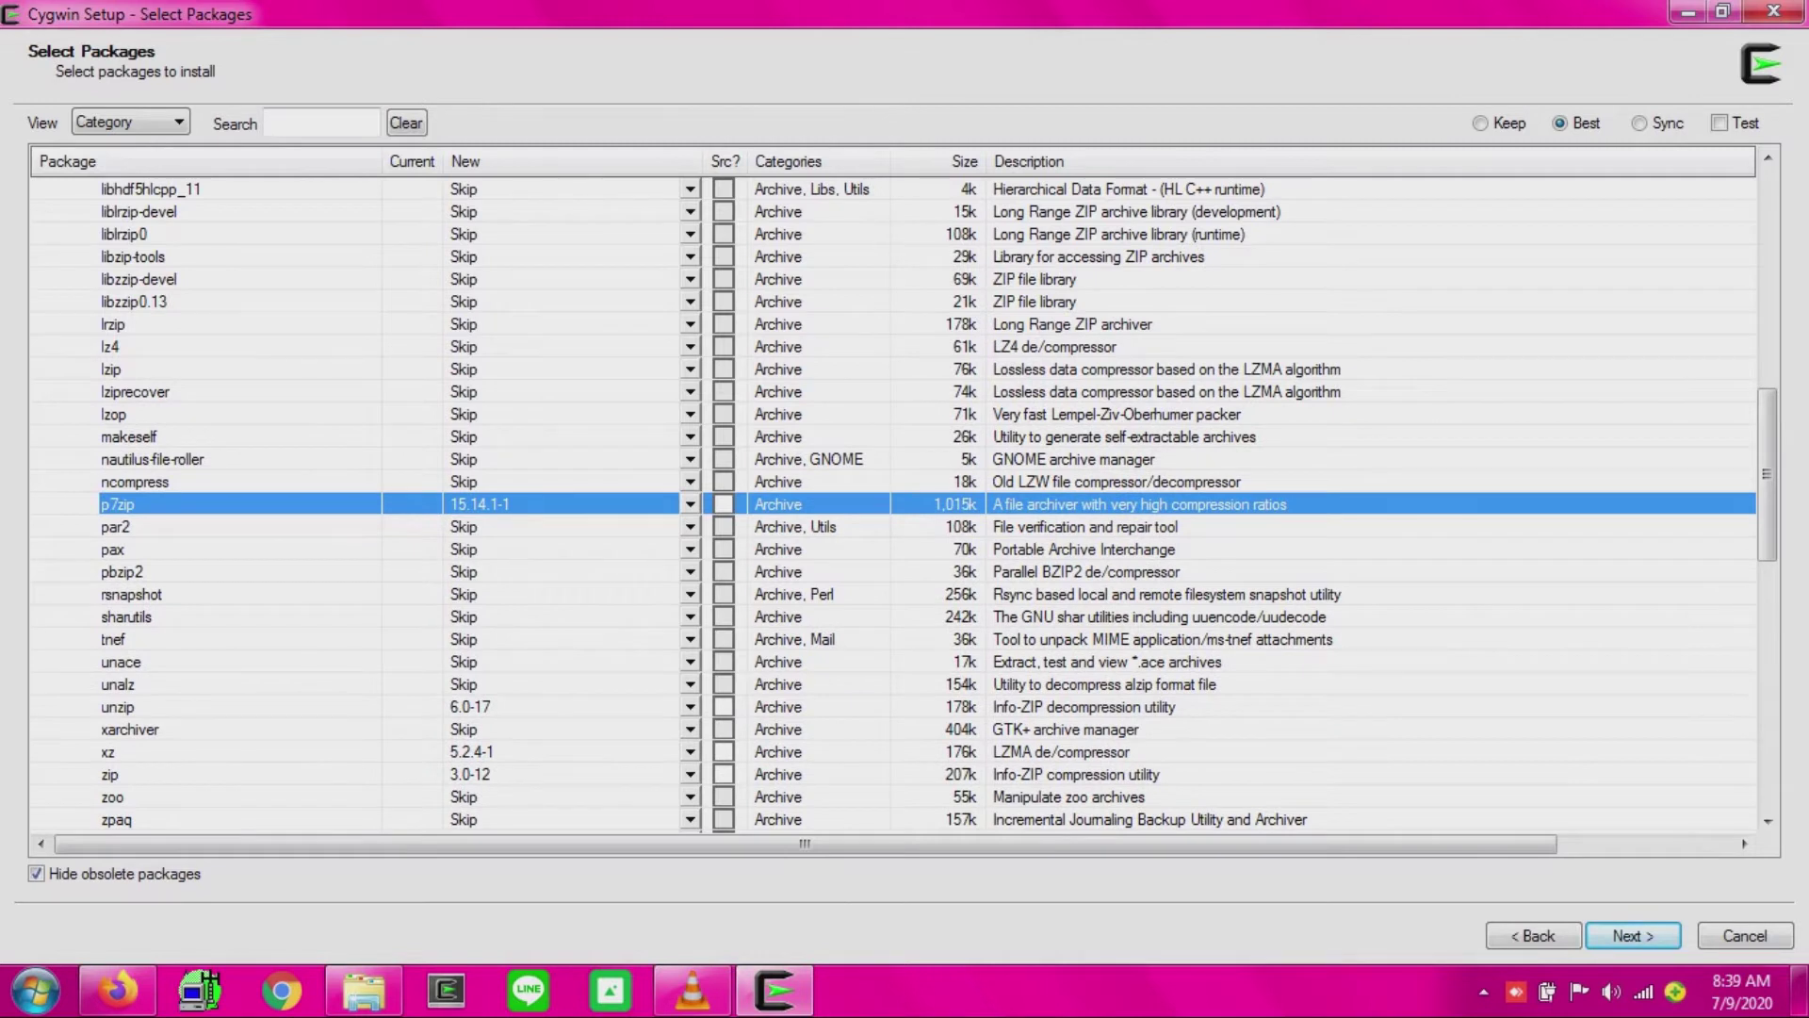
Expand the Database category and mark postgresql 12.2-1 for installation.
scroll(895, 499, down, 10)
click(68, 257)
scroll(68, 256, down, 16)
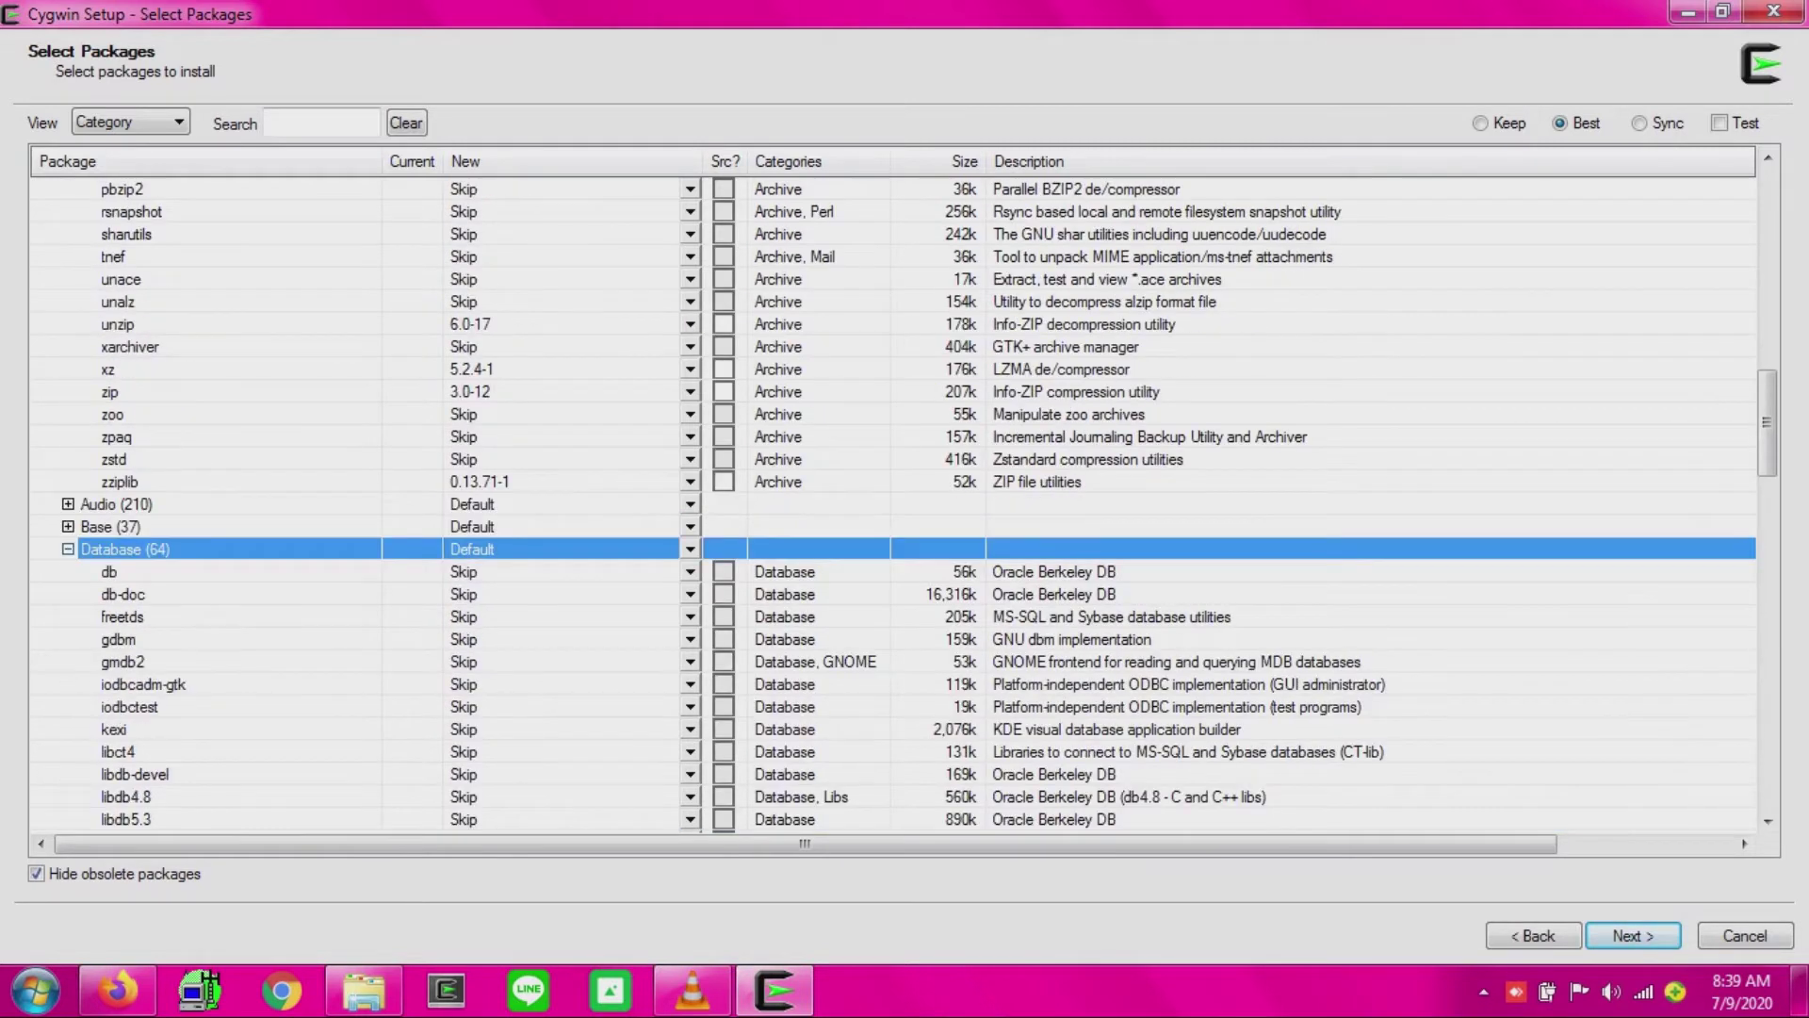
scroll(895, 499, down, 2)
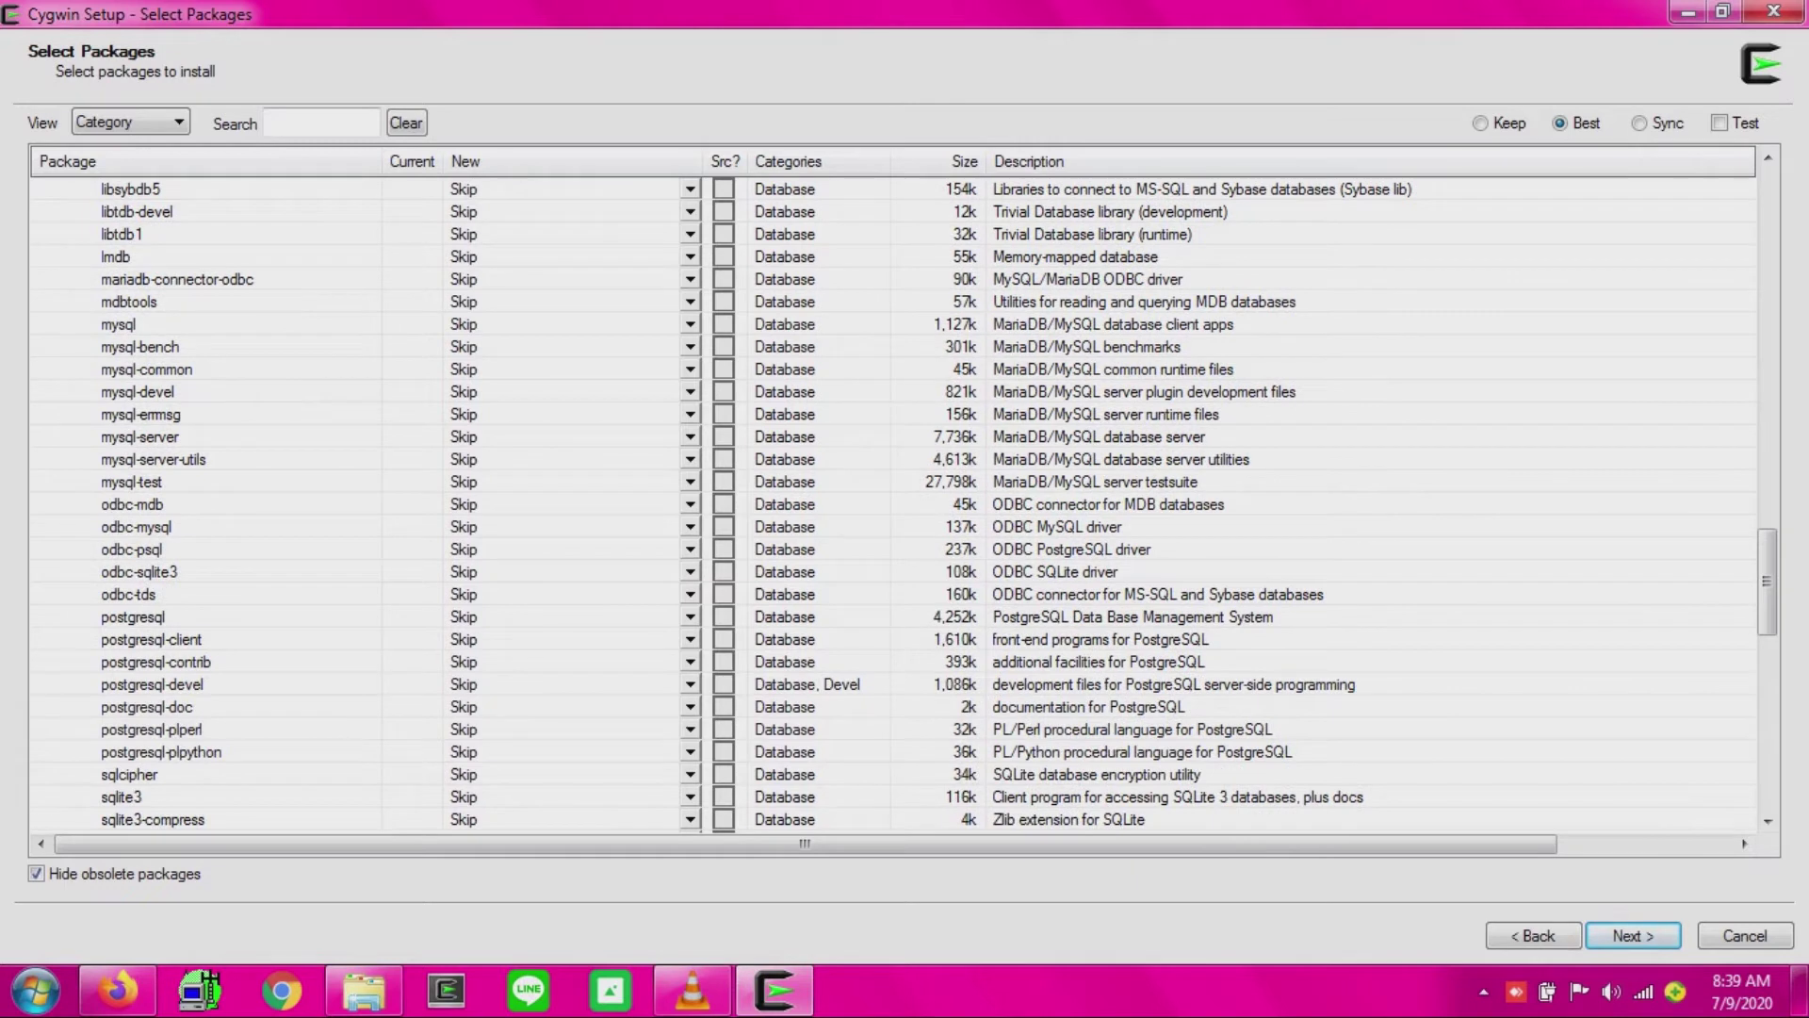
double_click(464, 617)
scroll(895, 499, down, 8)
scroll(896, 500, up, 4)
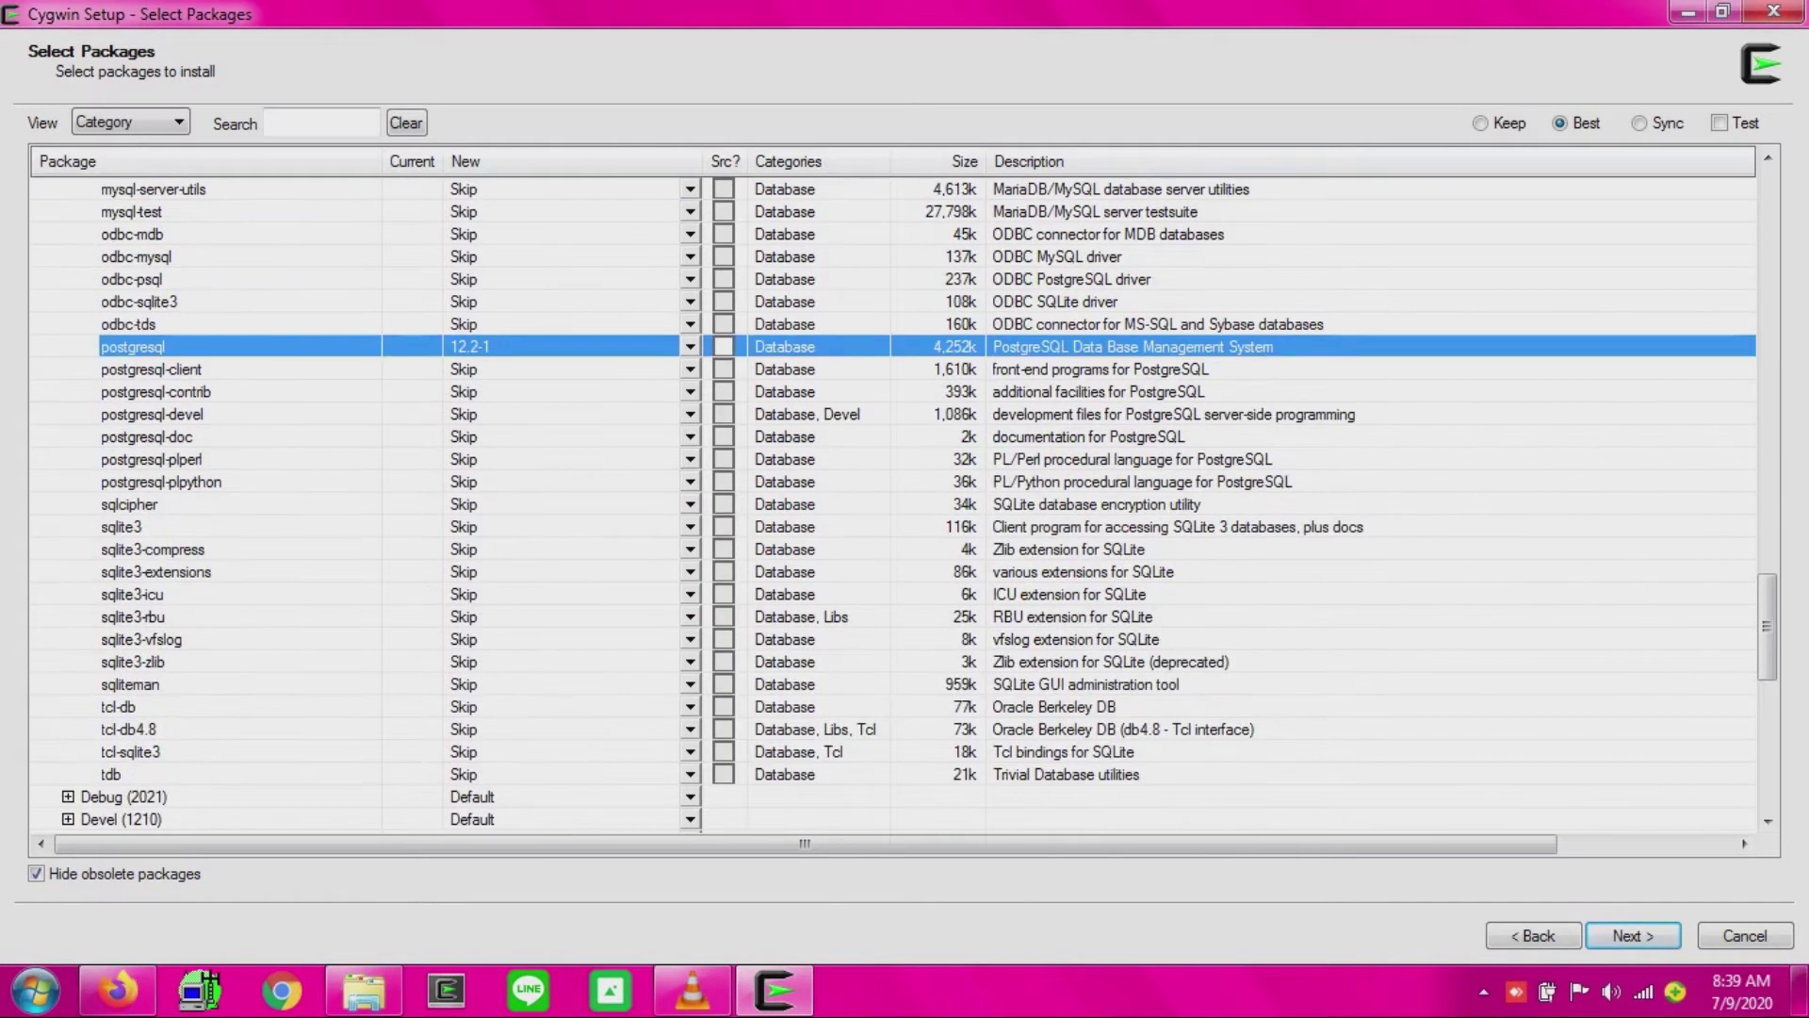
scroll(895, 499, up, 11)
Expand the Editors category and mark vim 8.2.0486-1 and xedit 1.2.2-1 for installation.
scroll(895, 499, down, 17)
scroll(895, 499, down, 2)
click(68, 324)
scroll(895, 499, down, 12)
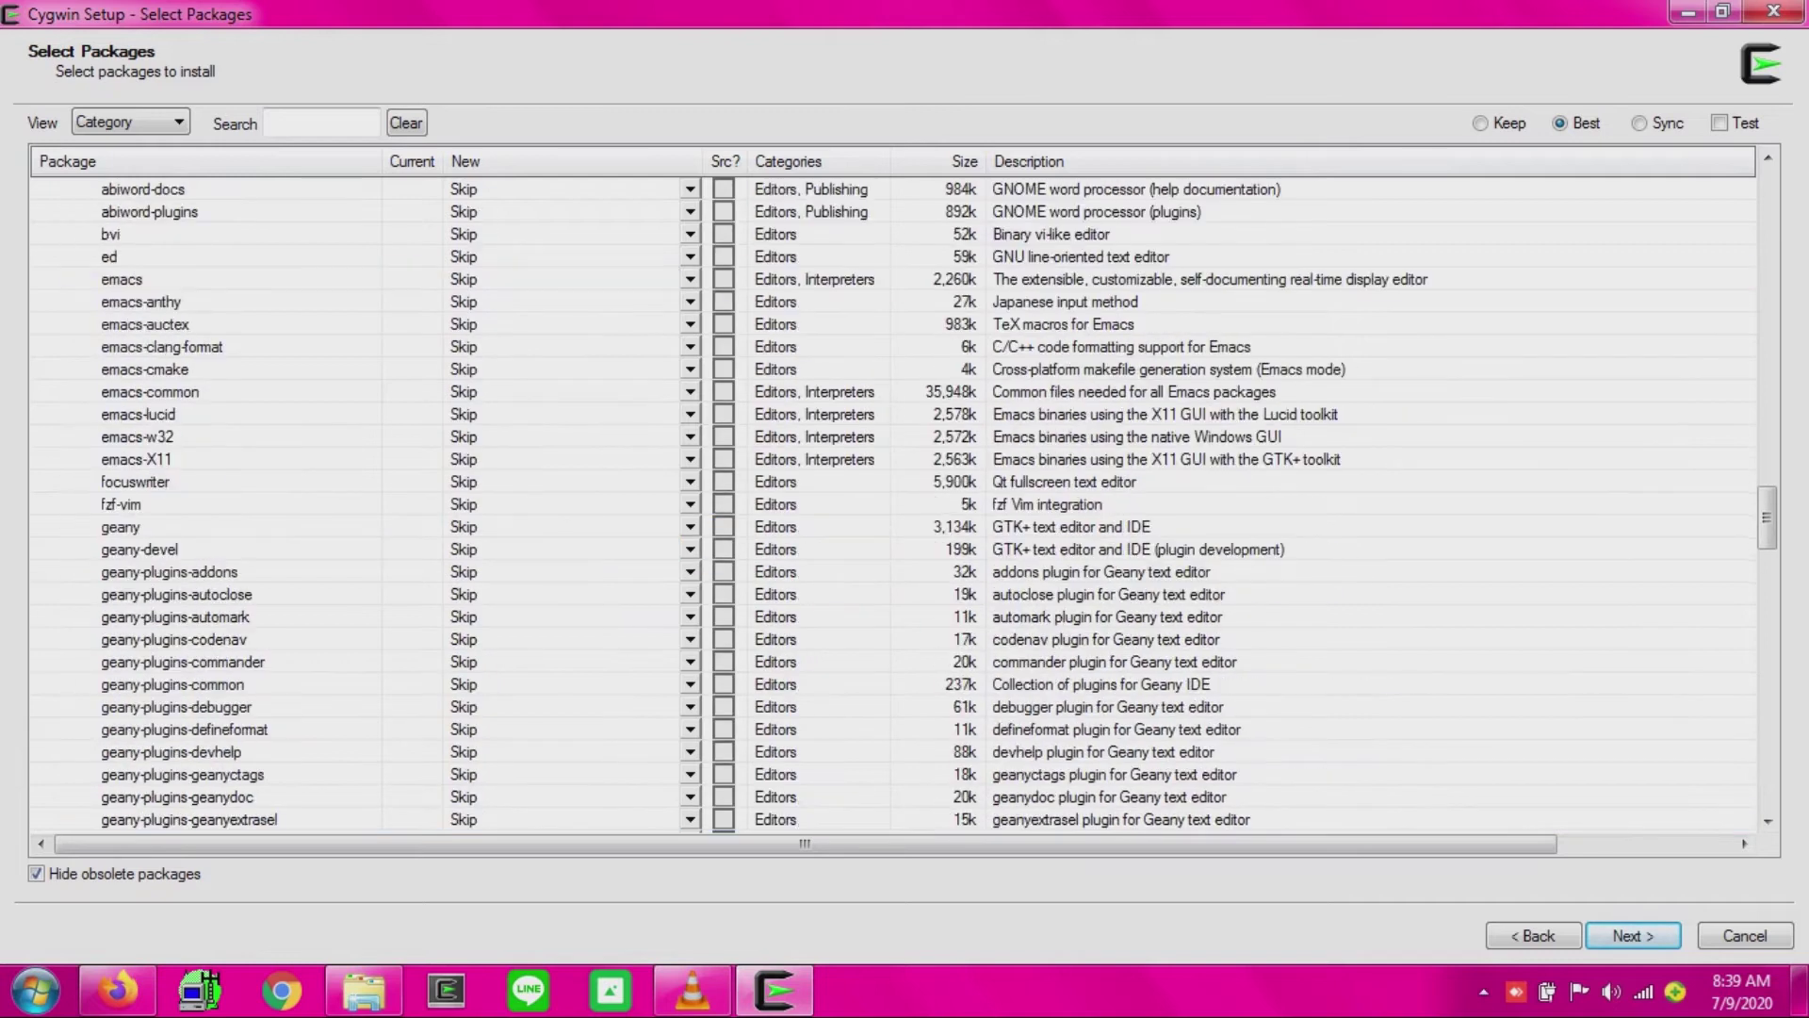
scroll(895, 500, down, 15)
scroll(895, 500, down, 8)
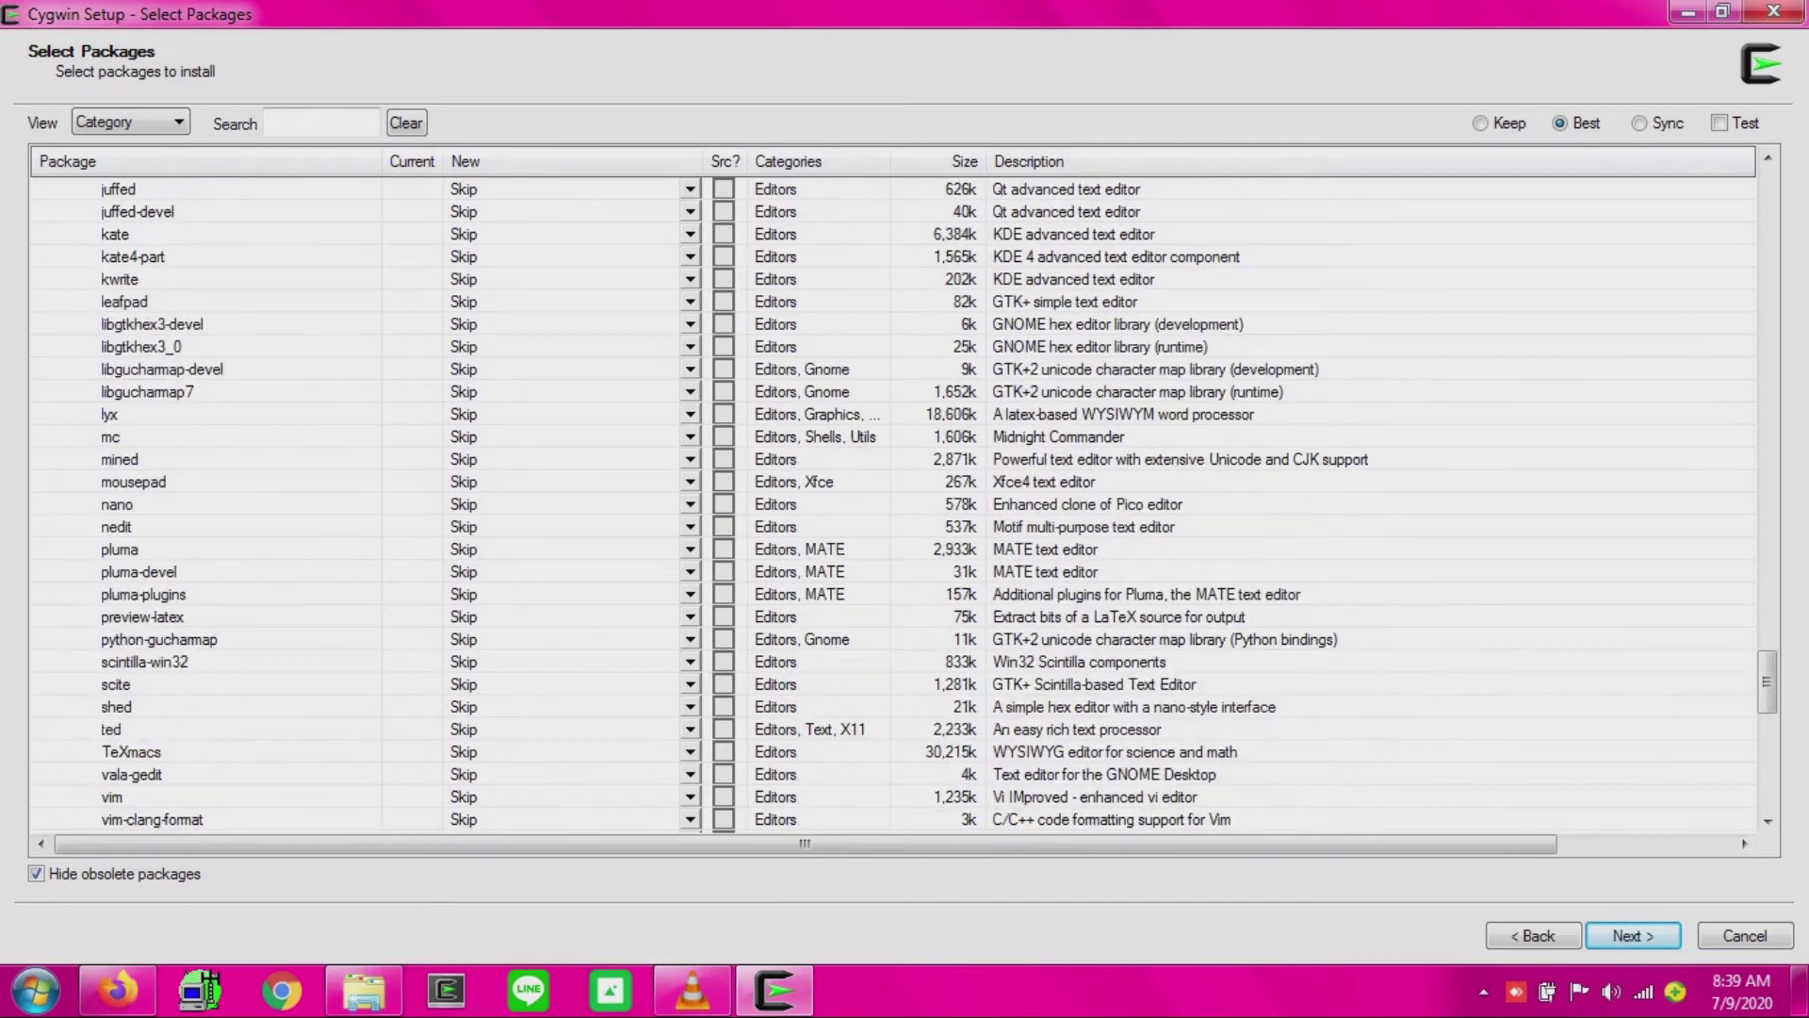
double_click(463, 662)
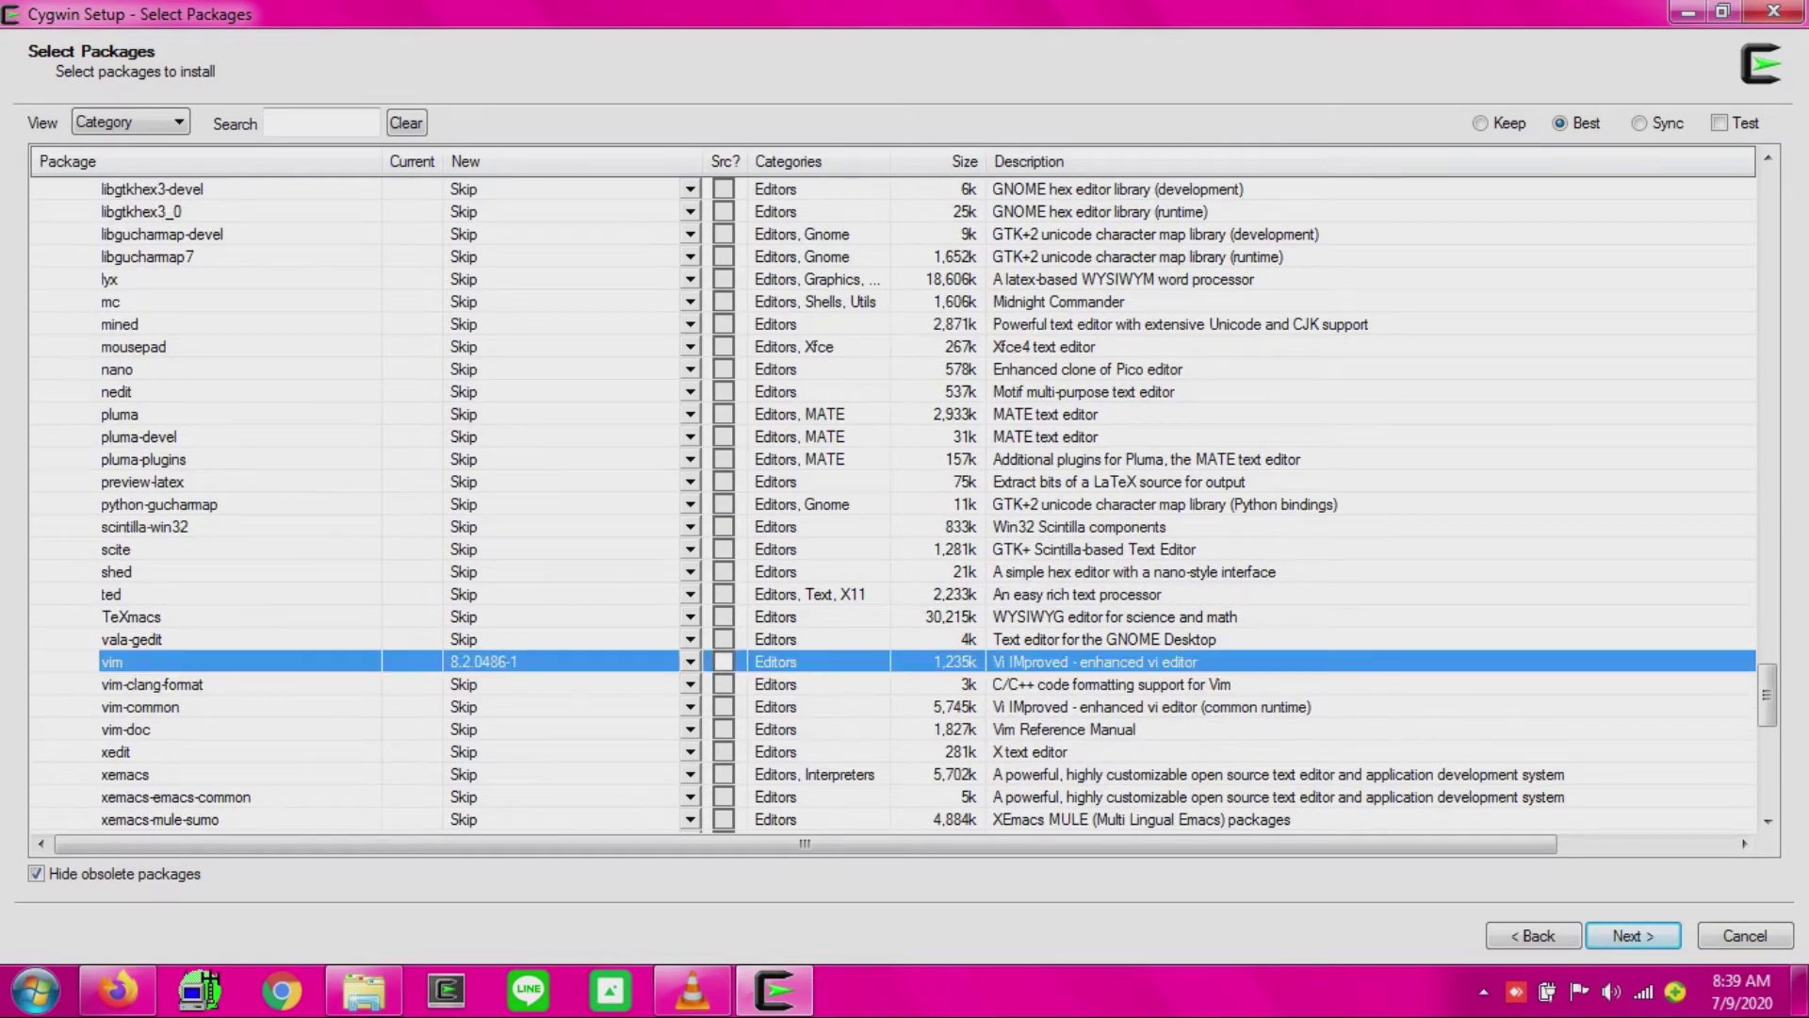
double_click(463, 752)
scroll(464, 752, down, 6)
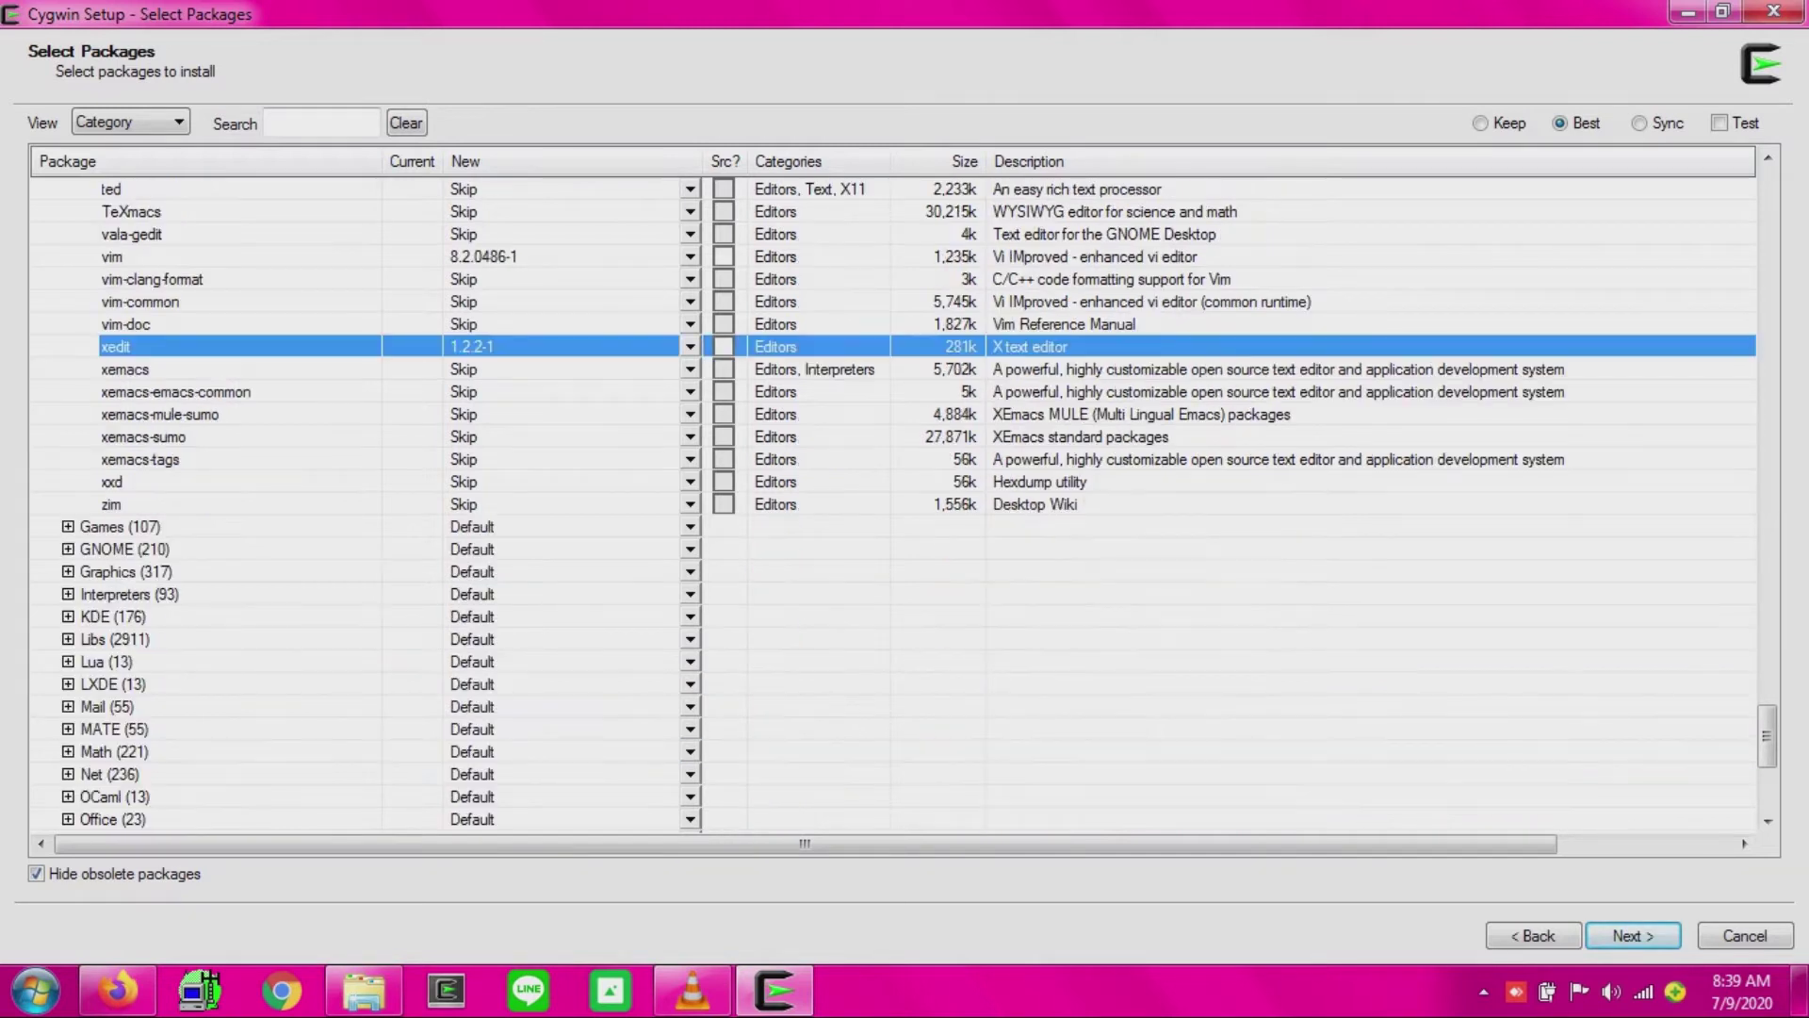
Review the packages in the Editors category and look through those in the Graphics category.
scroll(895, 499, up, 20)
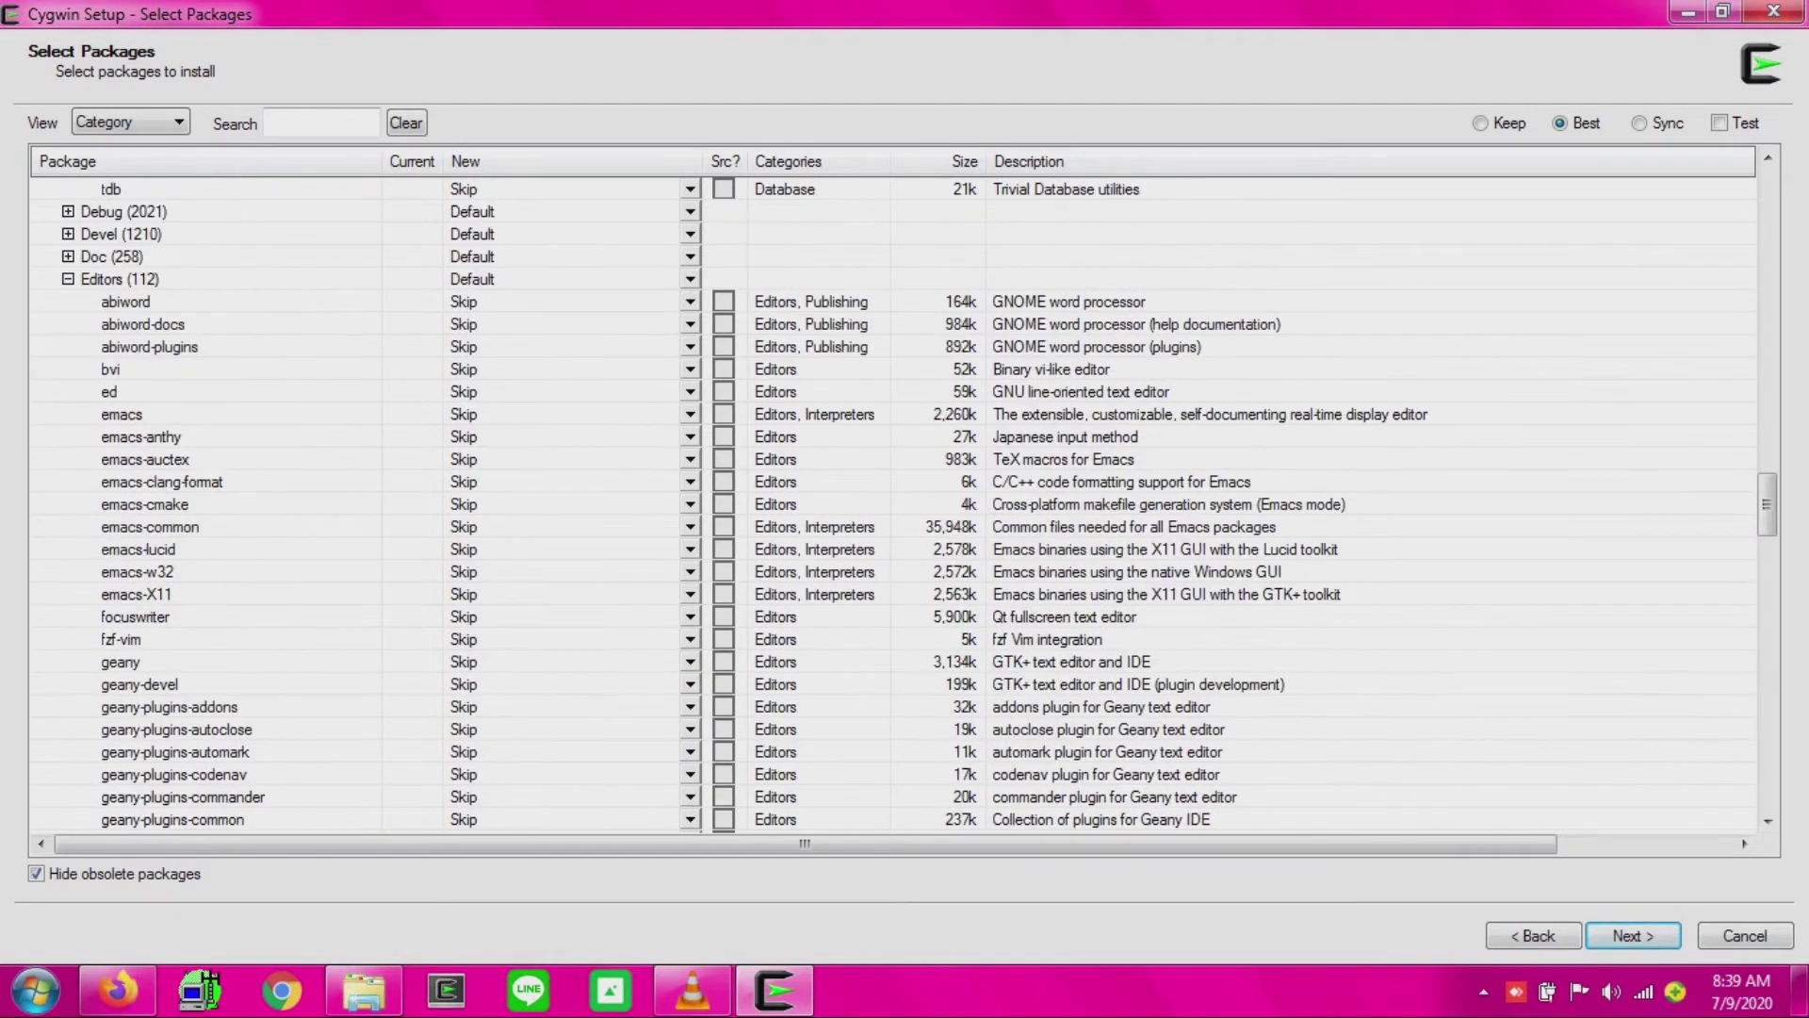
scroll(895, 499, down, 20)
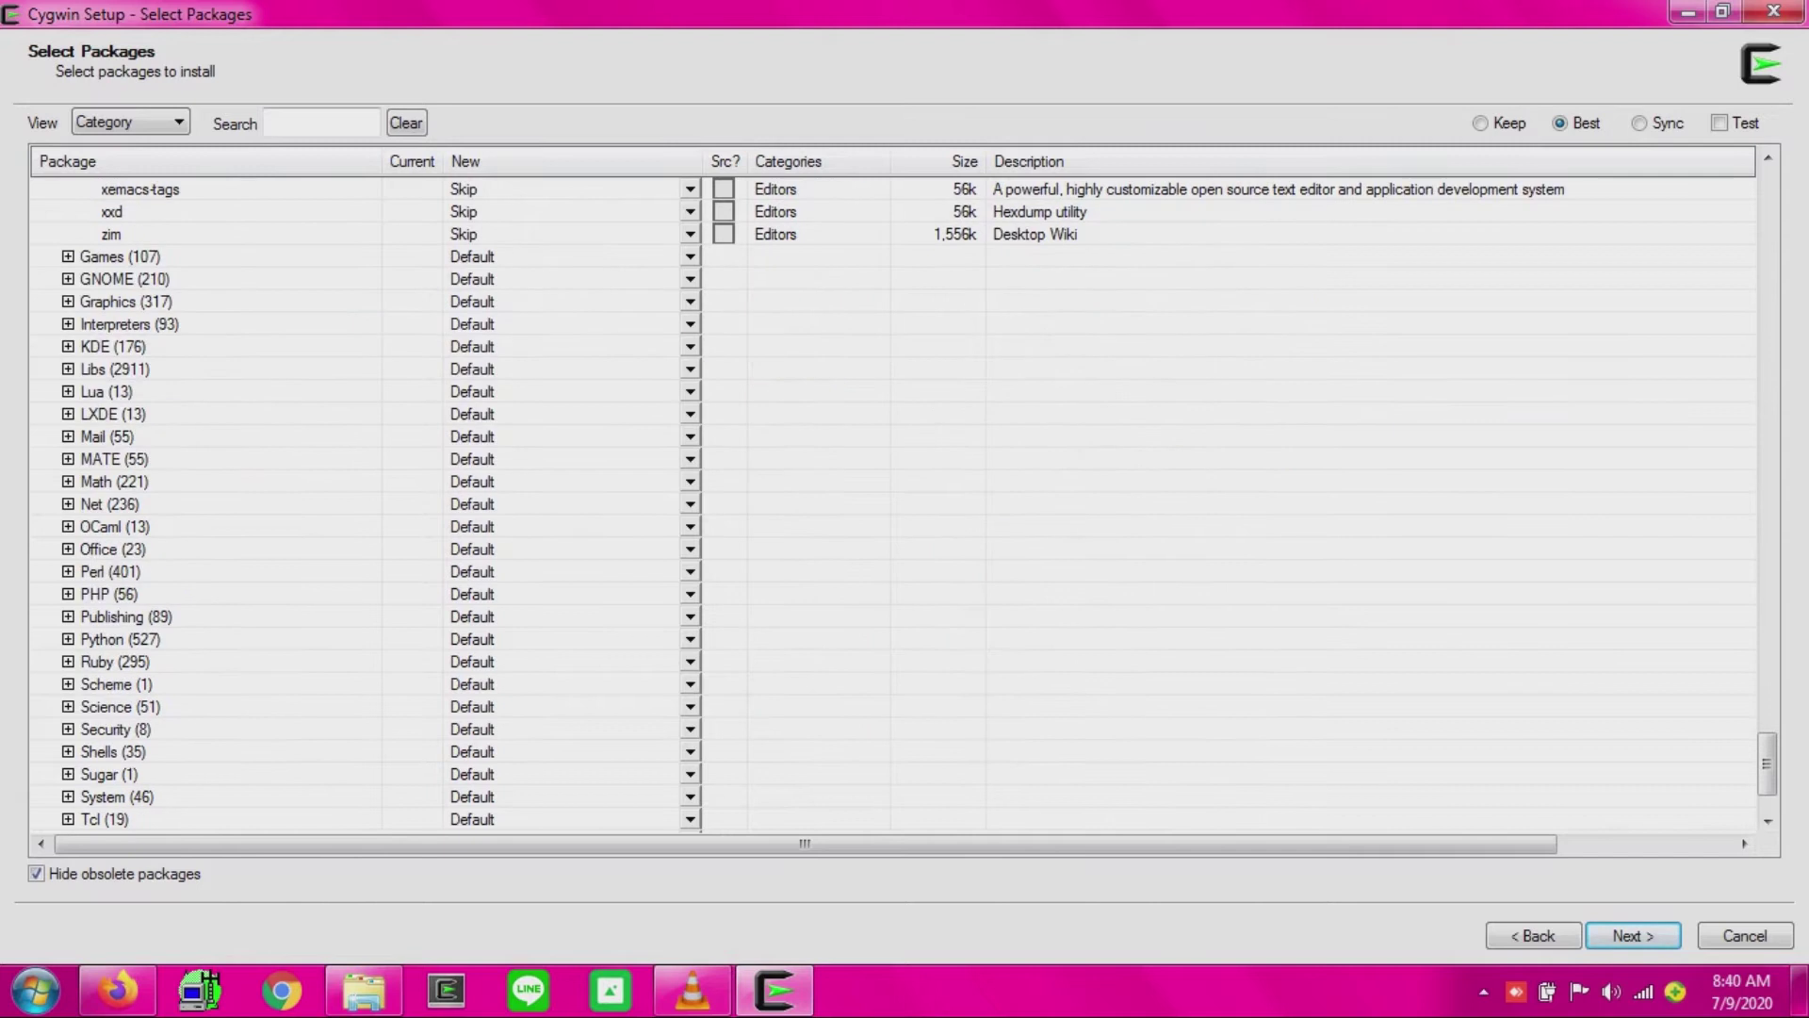
scroll(895, 499, up, 18)
scroll(895, 499, down, 20)
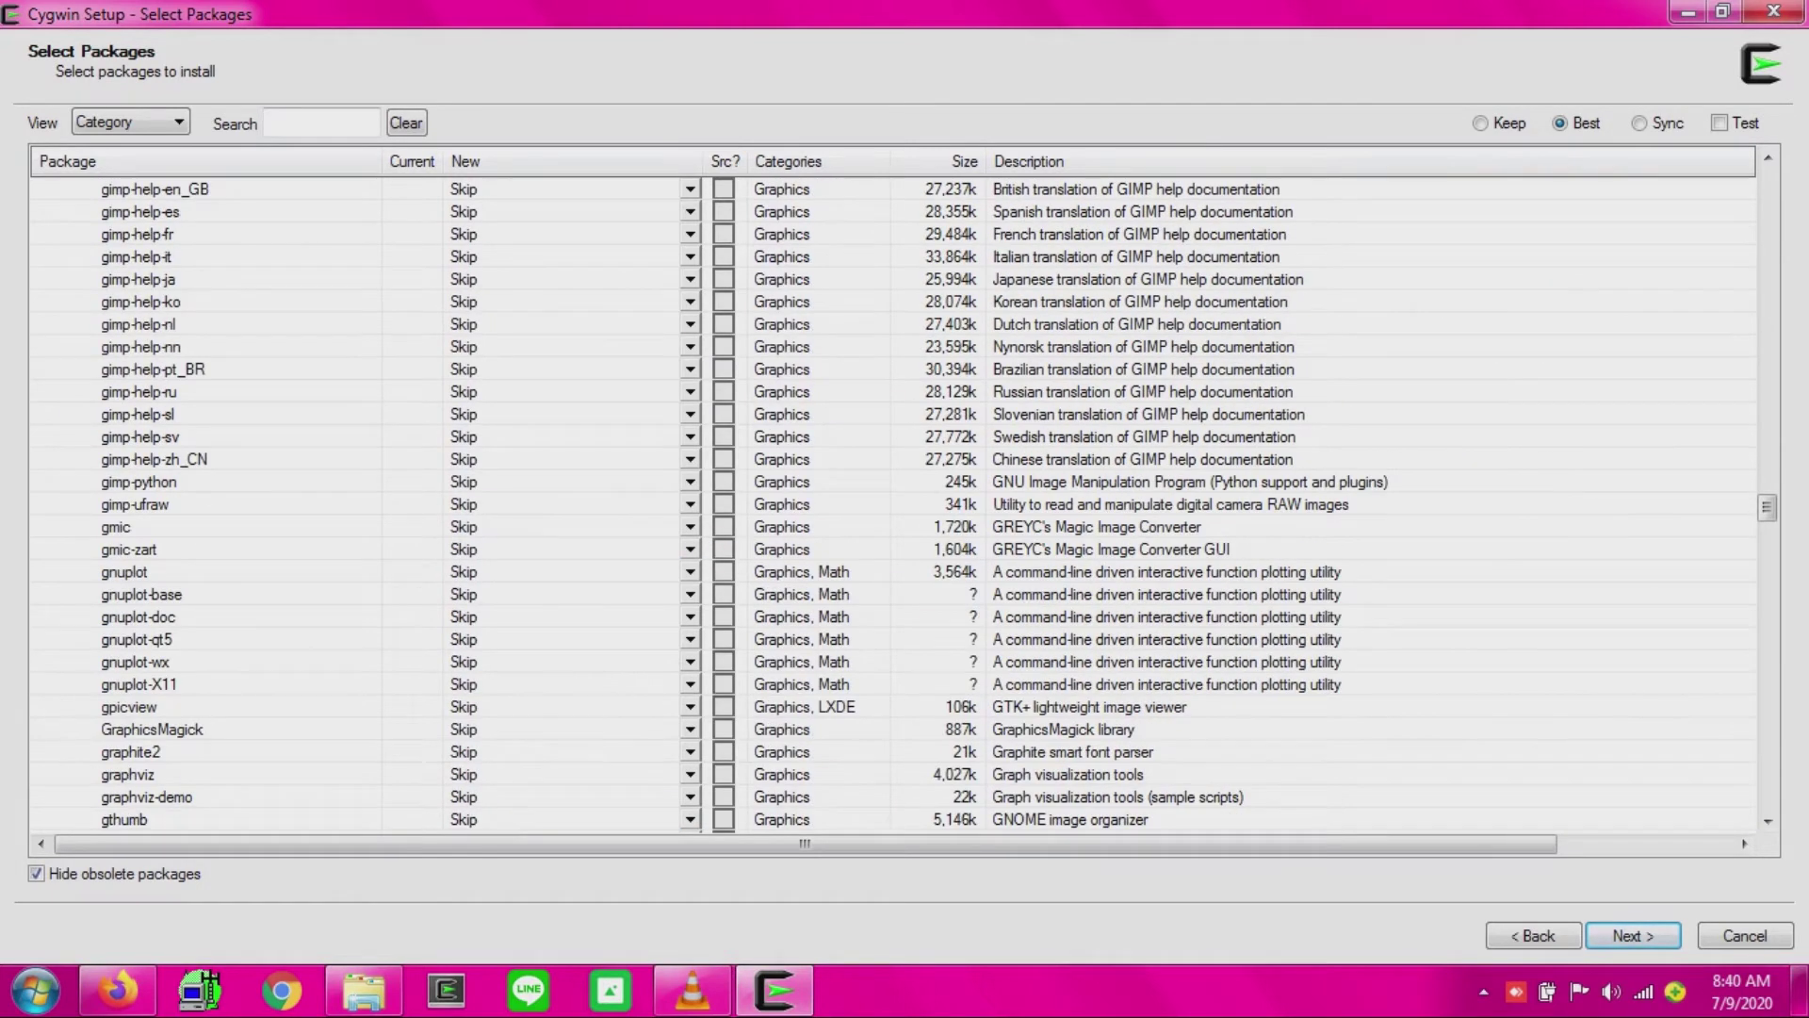
scroll(895, 500, down, 20)
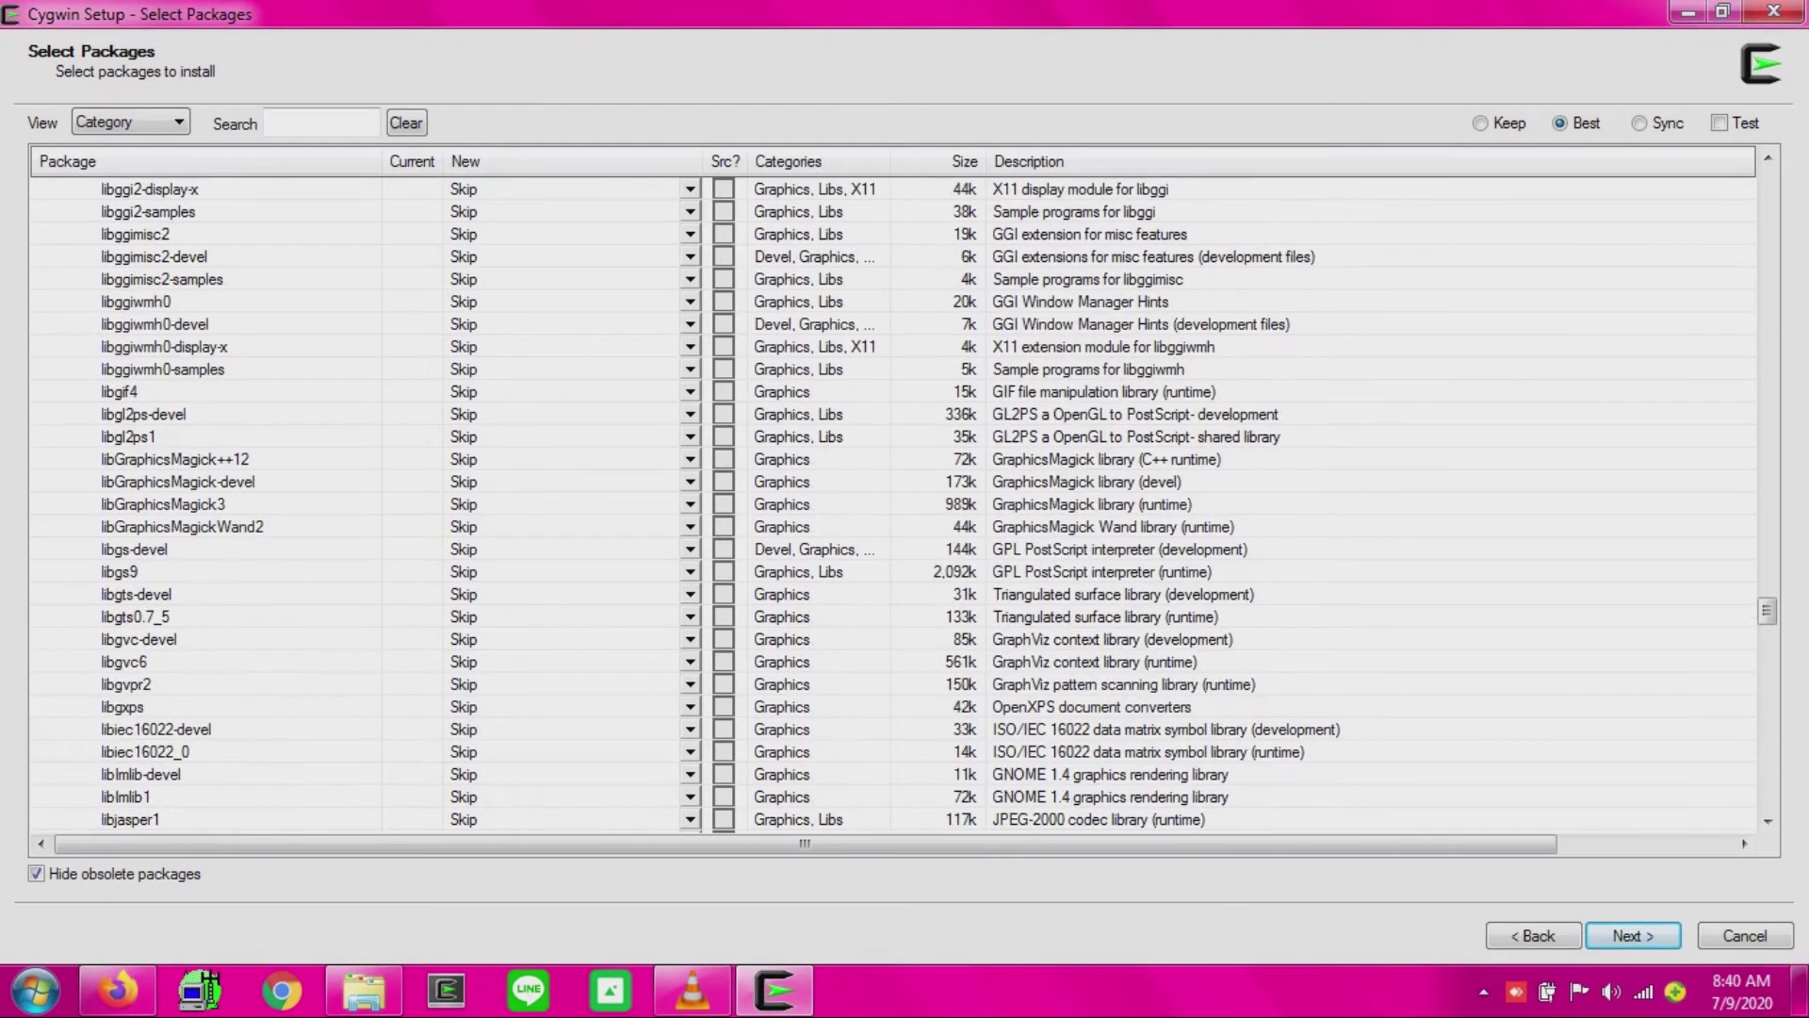
scroll(895, 500, down, 8)
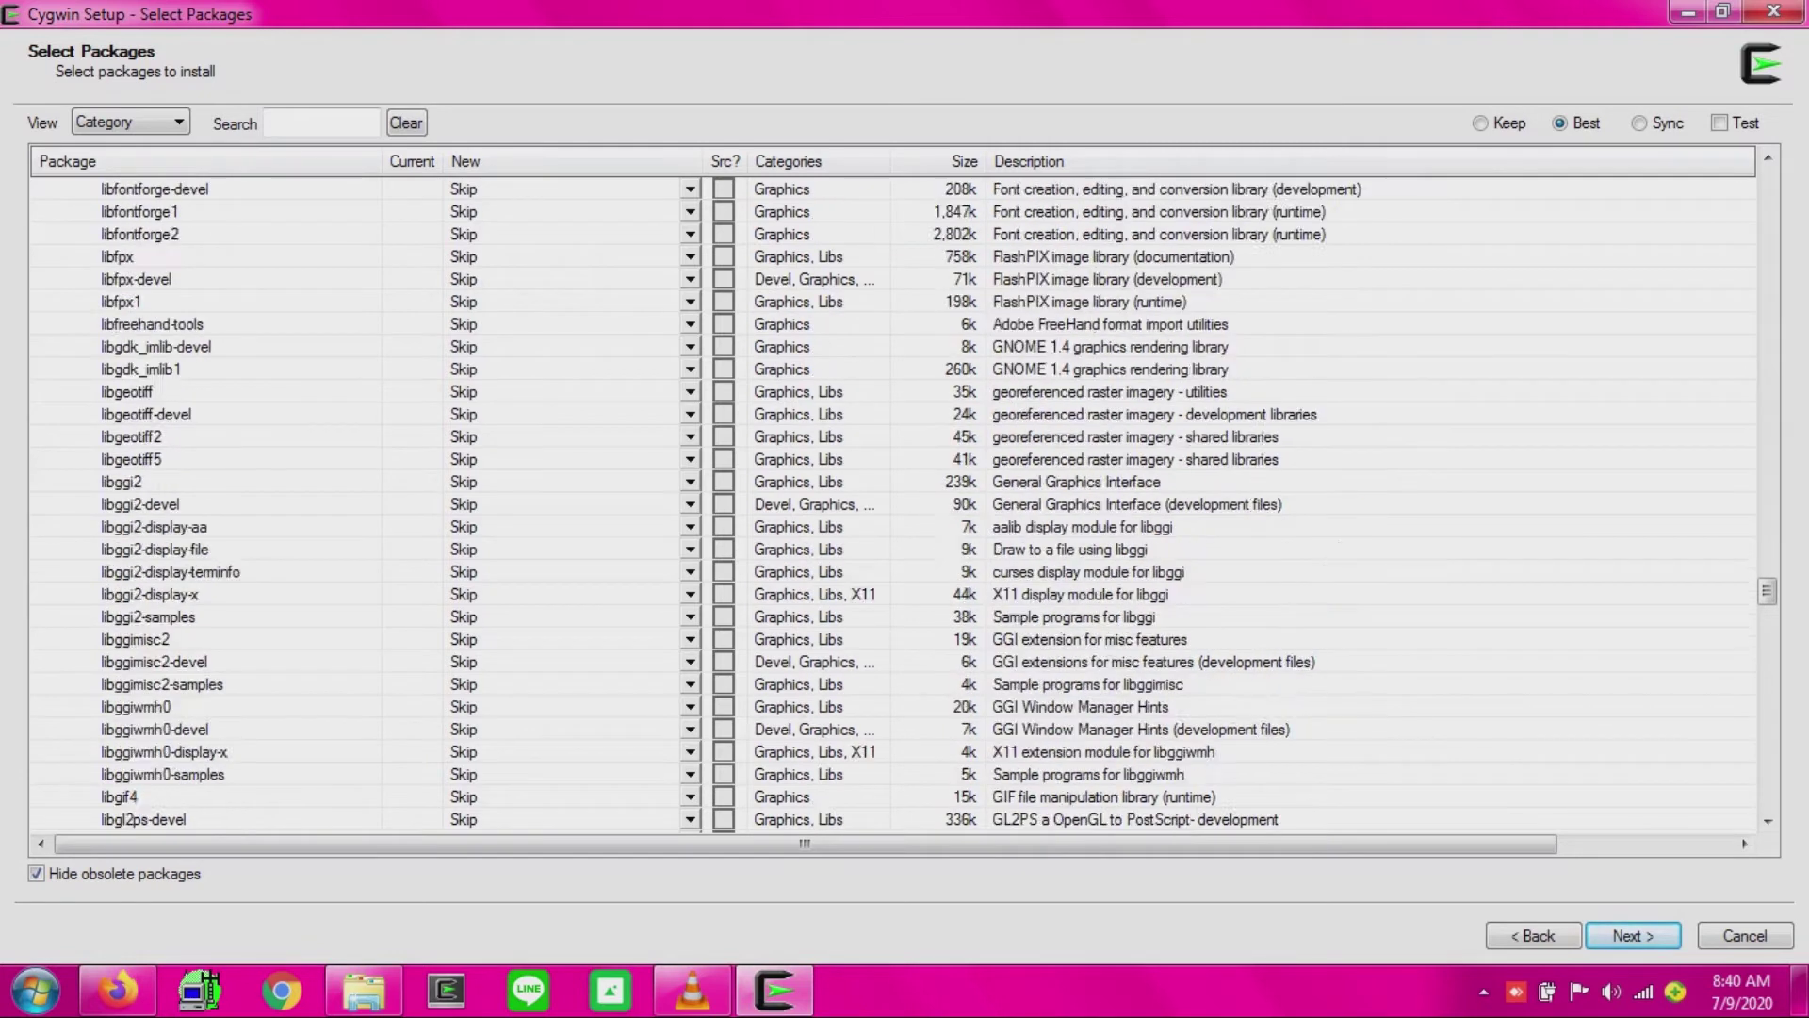
scroll(895, 499, up, 8)
scroll(895, 499, down, 4)
scroll(895, 500, down, 20)
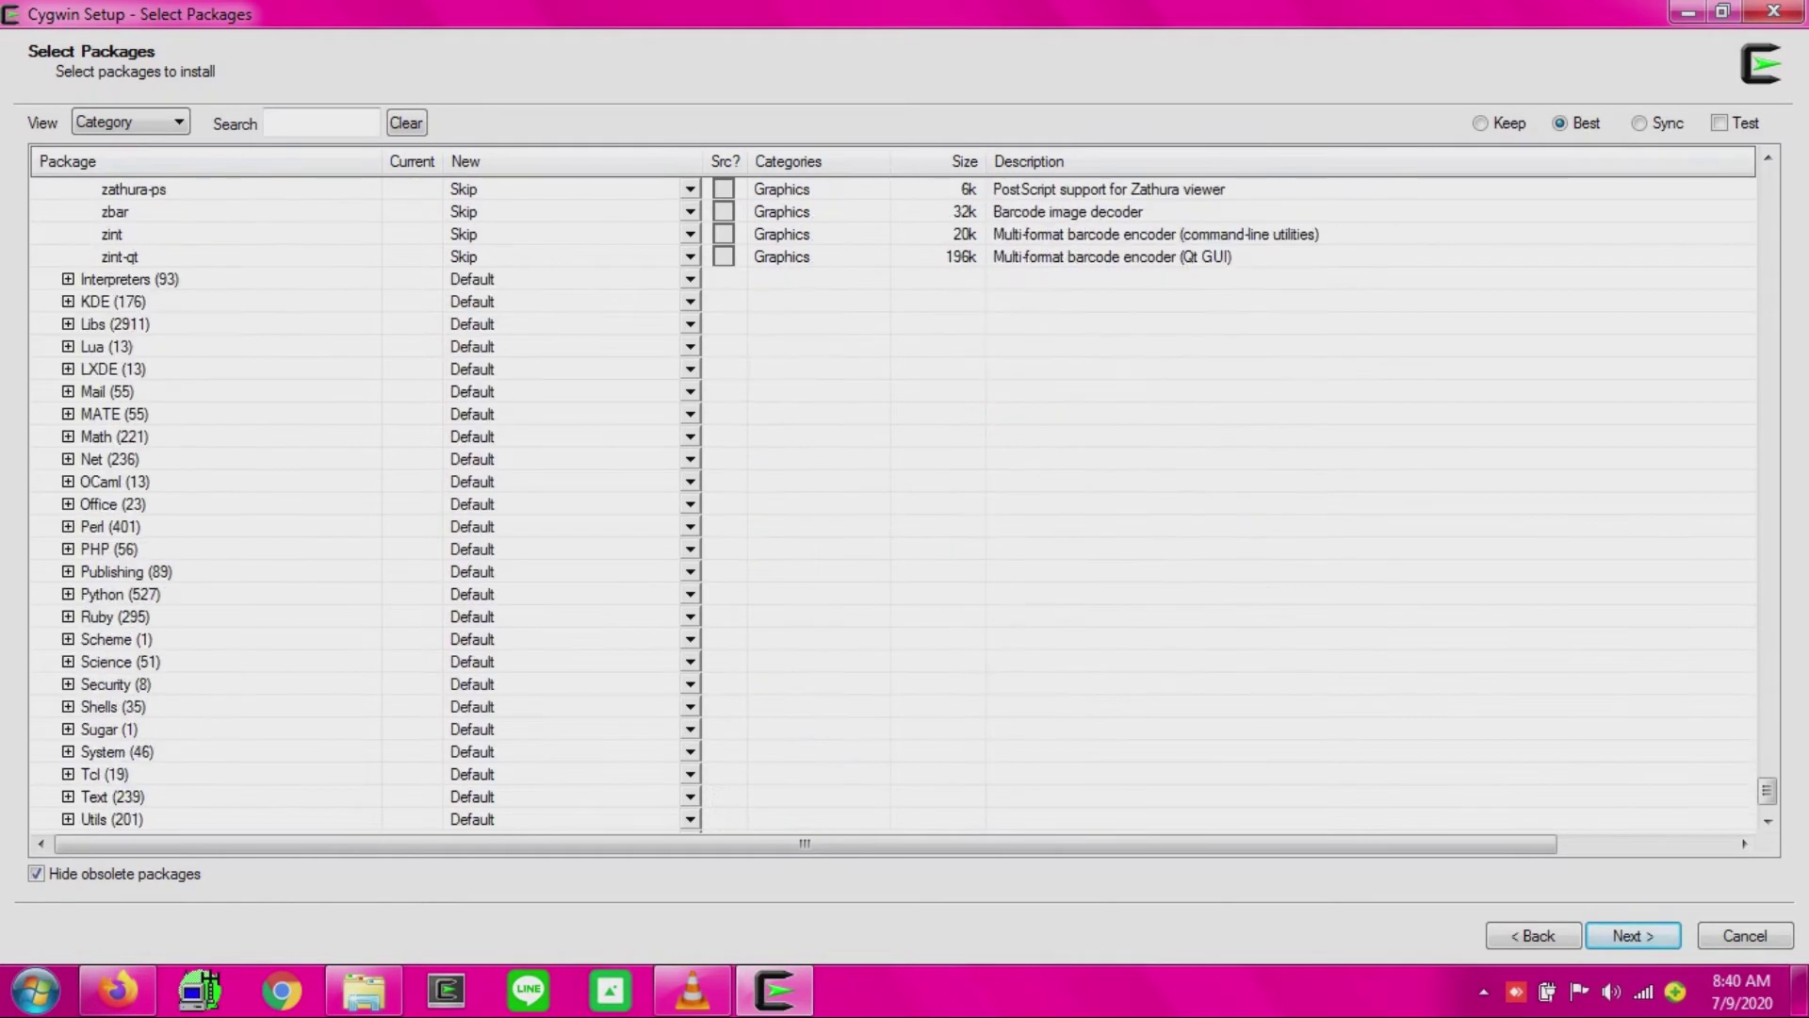
Expand the Libs category and mark libglib2.0_0 2.54.3-1 for installation.
click(68, 324)
scroll(895, 500, down, 12)
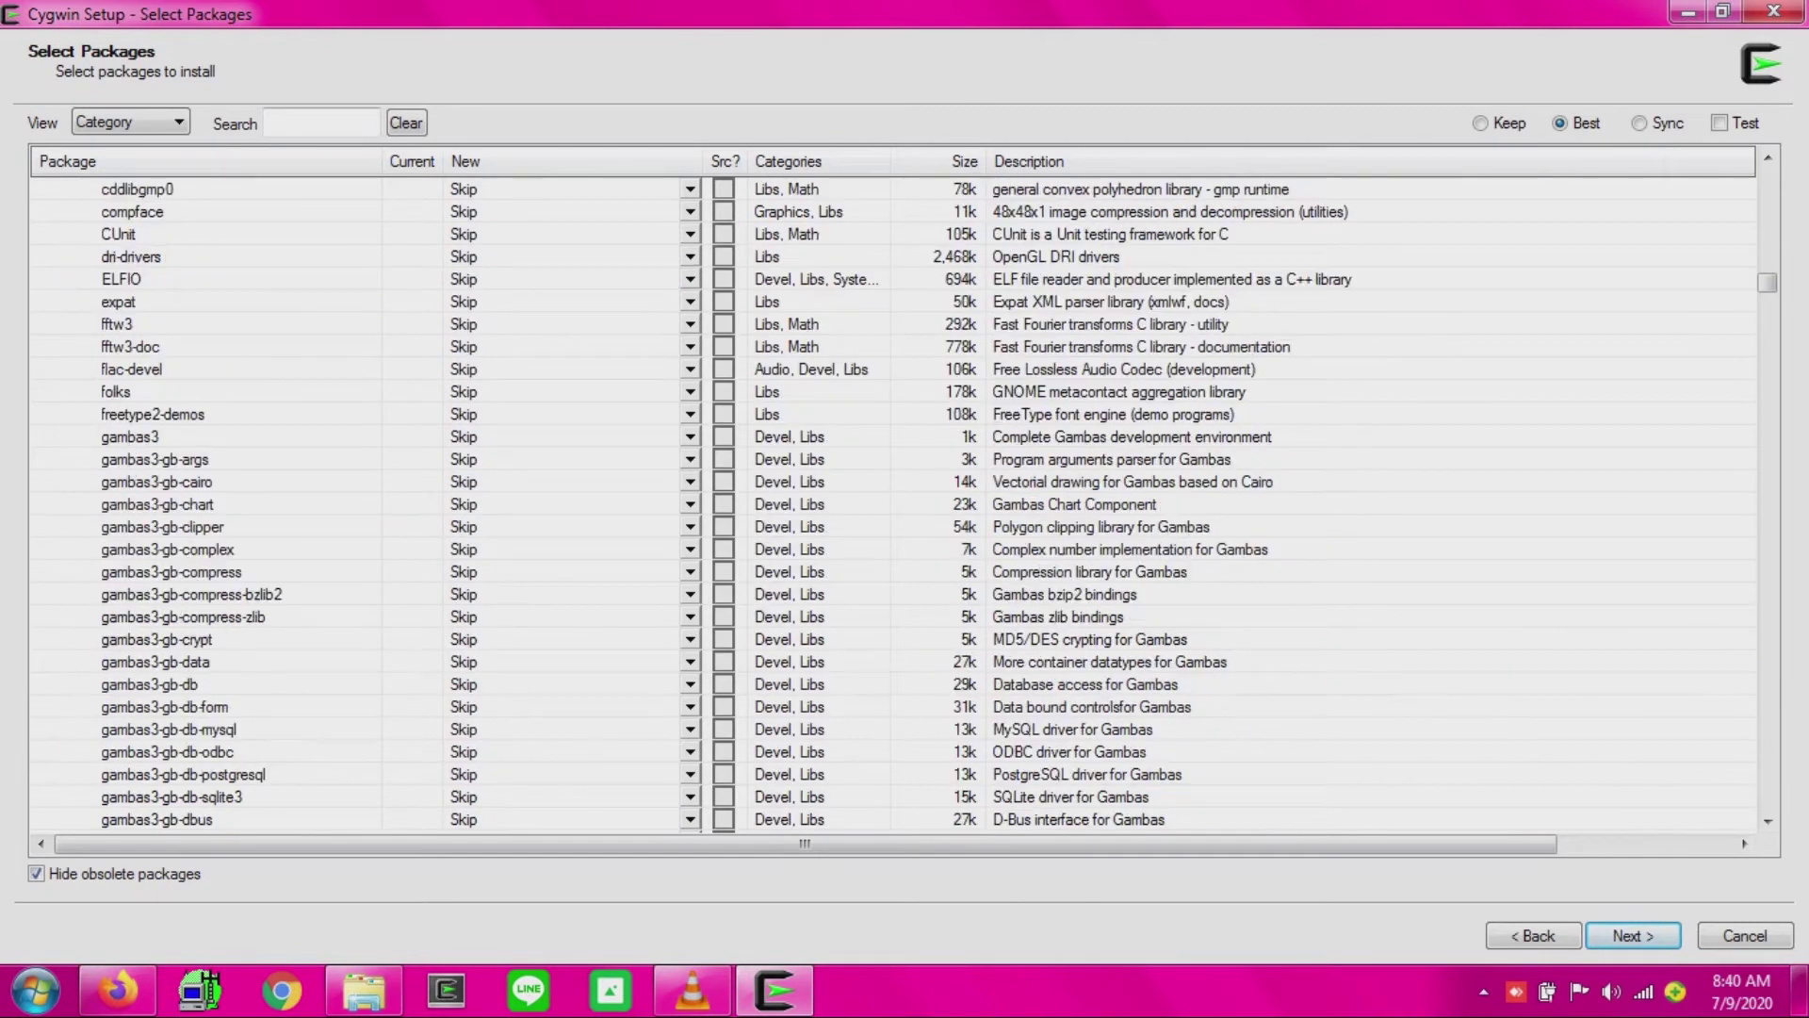
scroll(895, 499, up, 4)
scroll(895, 499, down, 20)
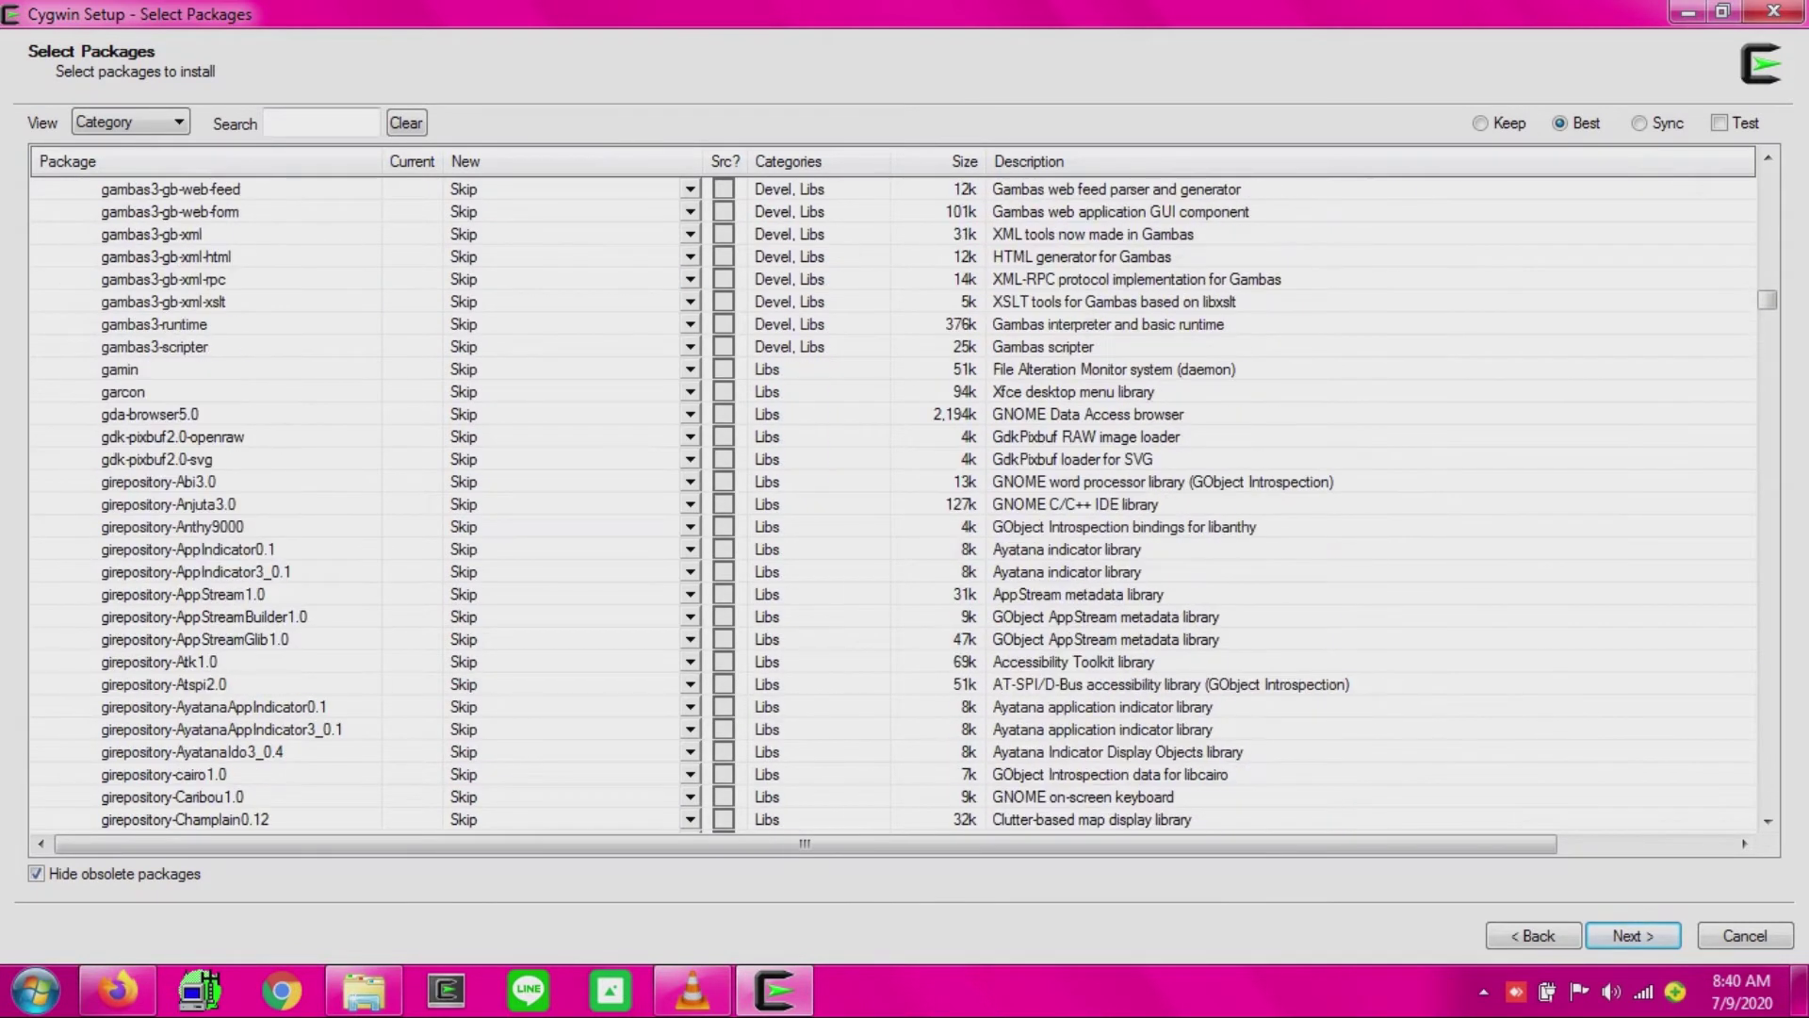
scroll(895, 499, down, 15)
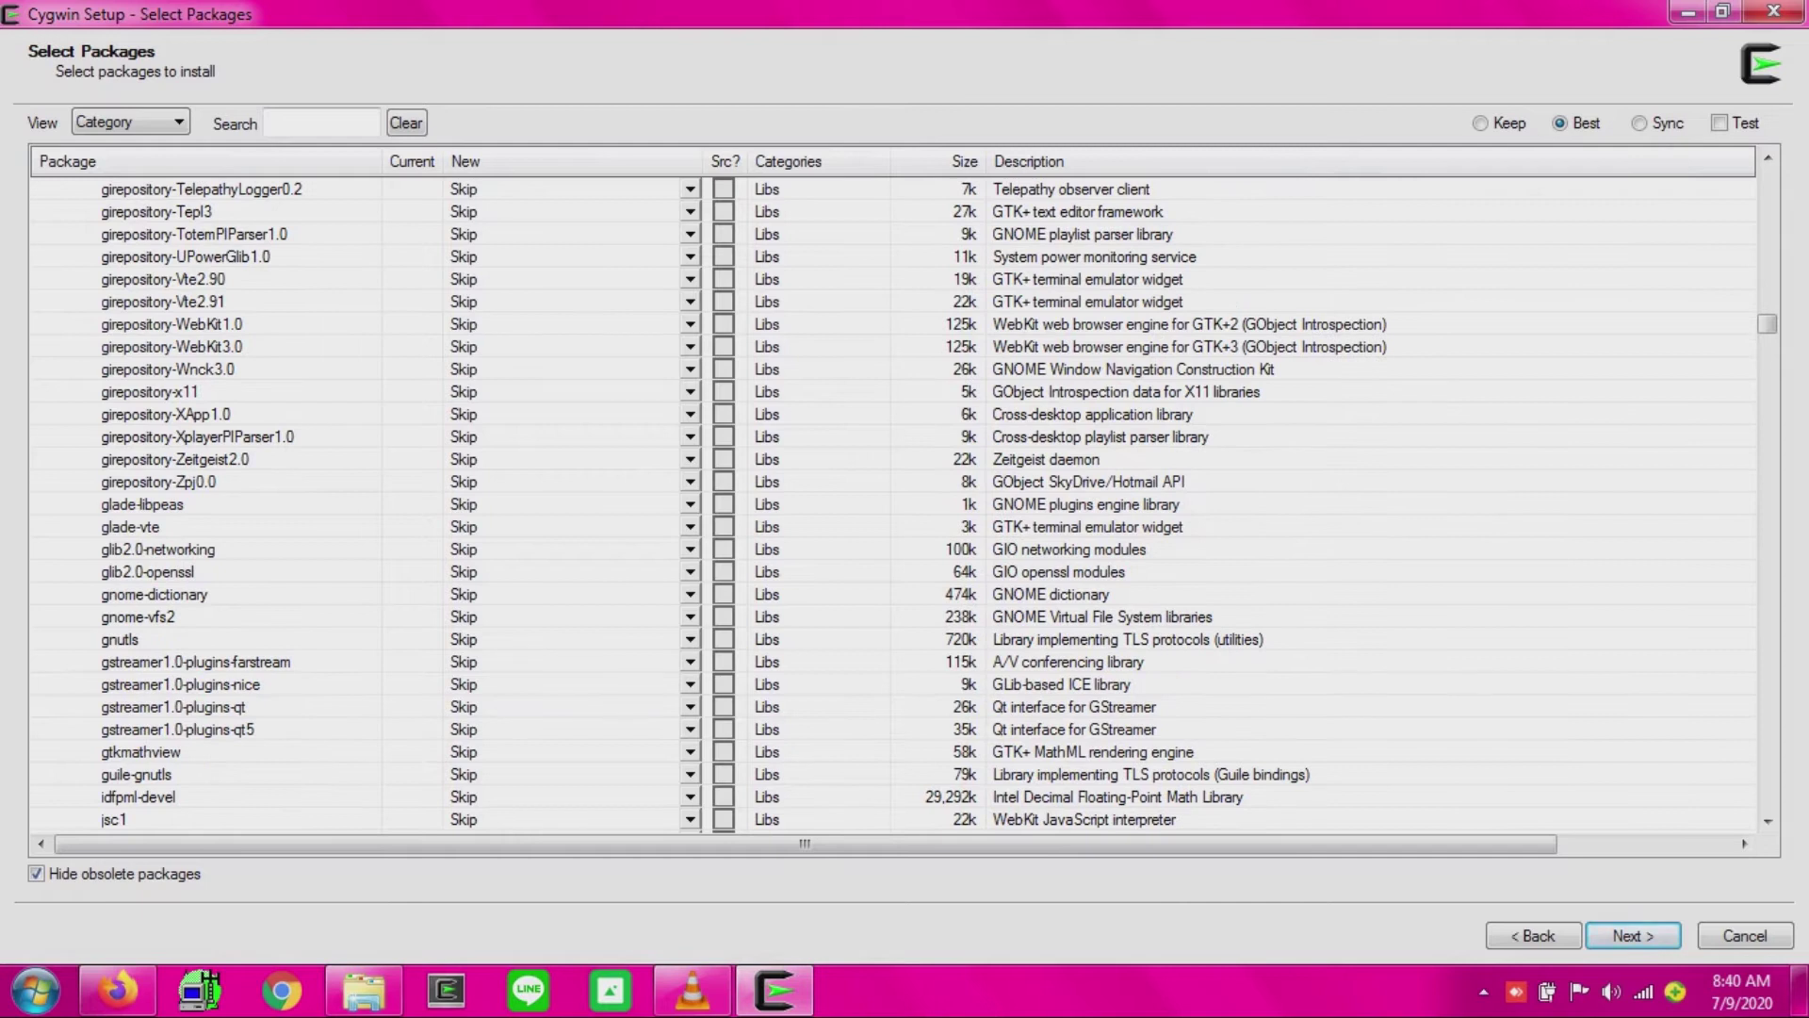
scroll(895, 500, down, 2)
scroll(895, 500, down, 20)
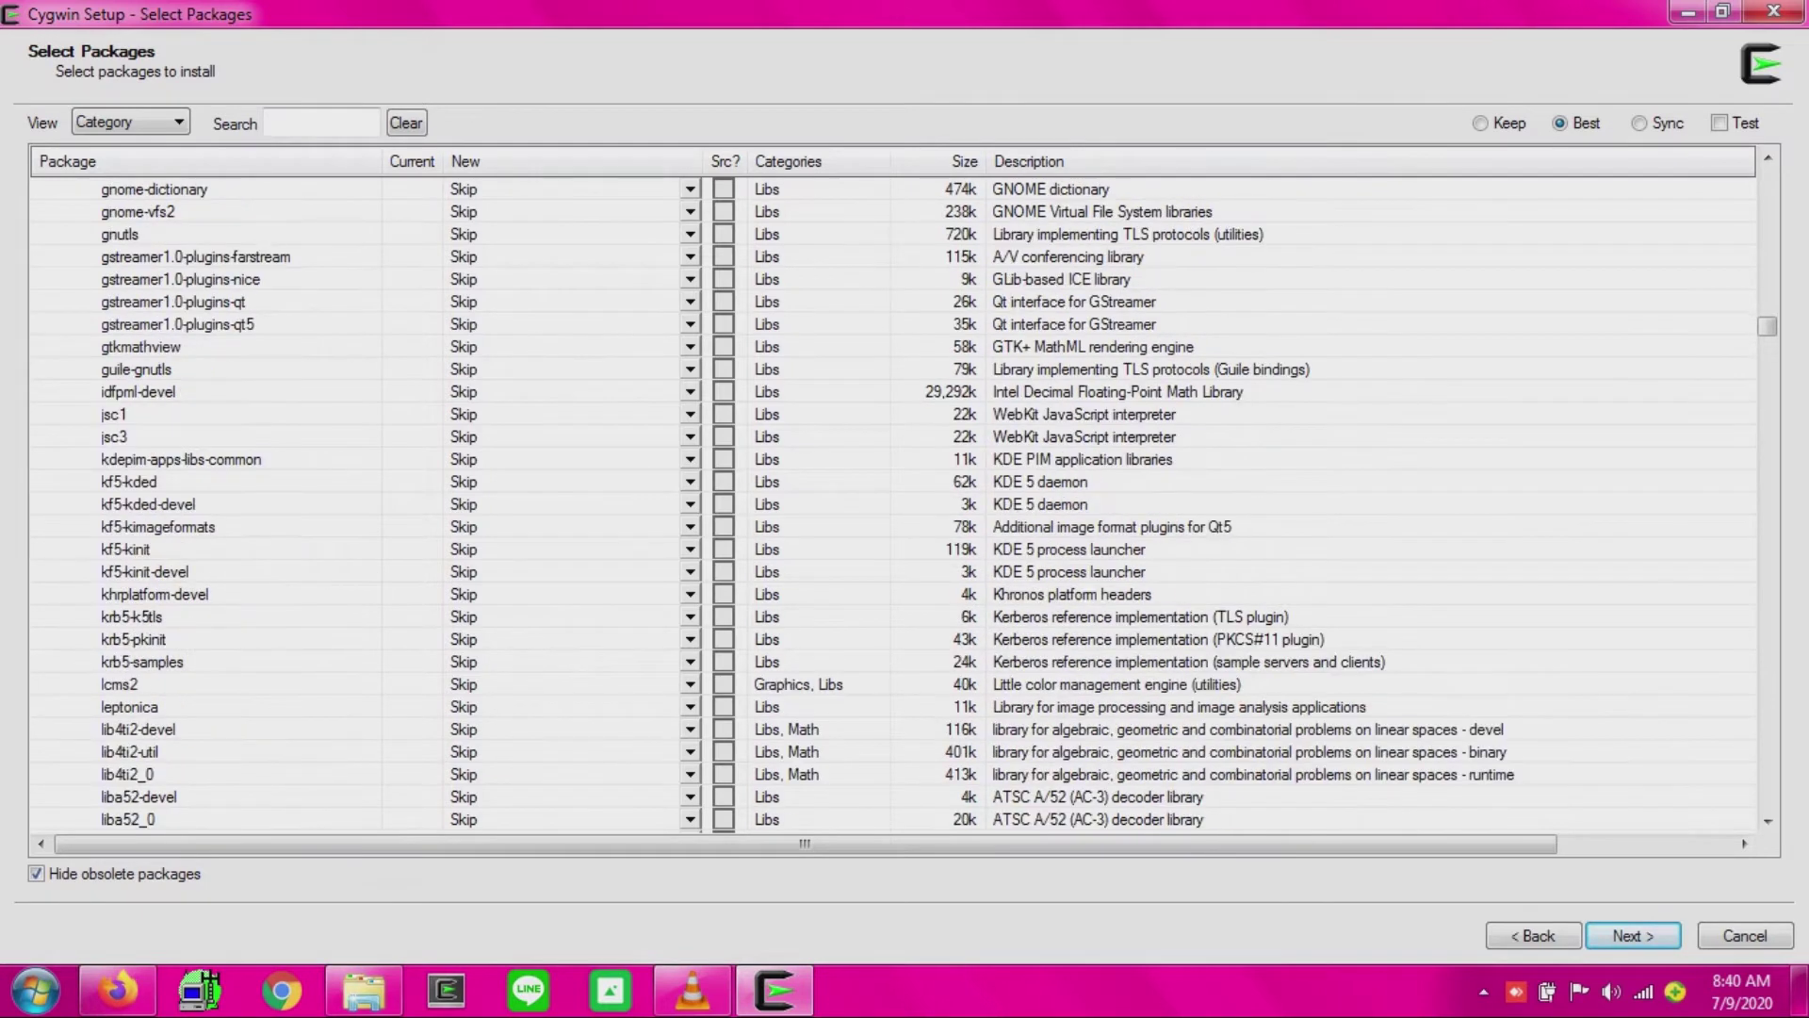
scroll(895, 499, down, 20)
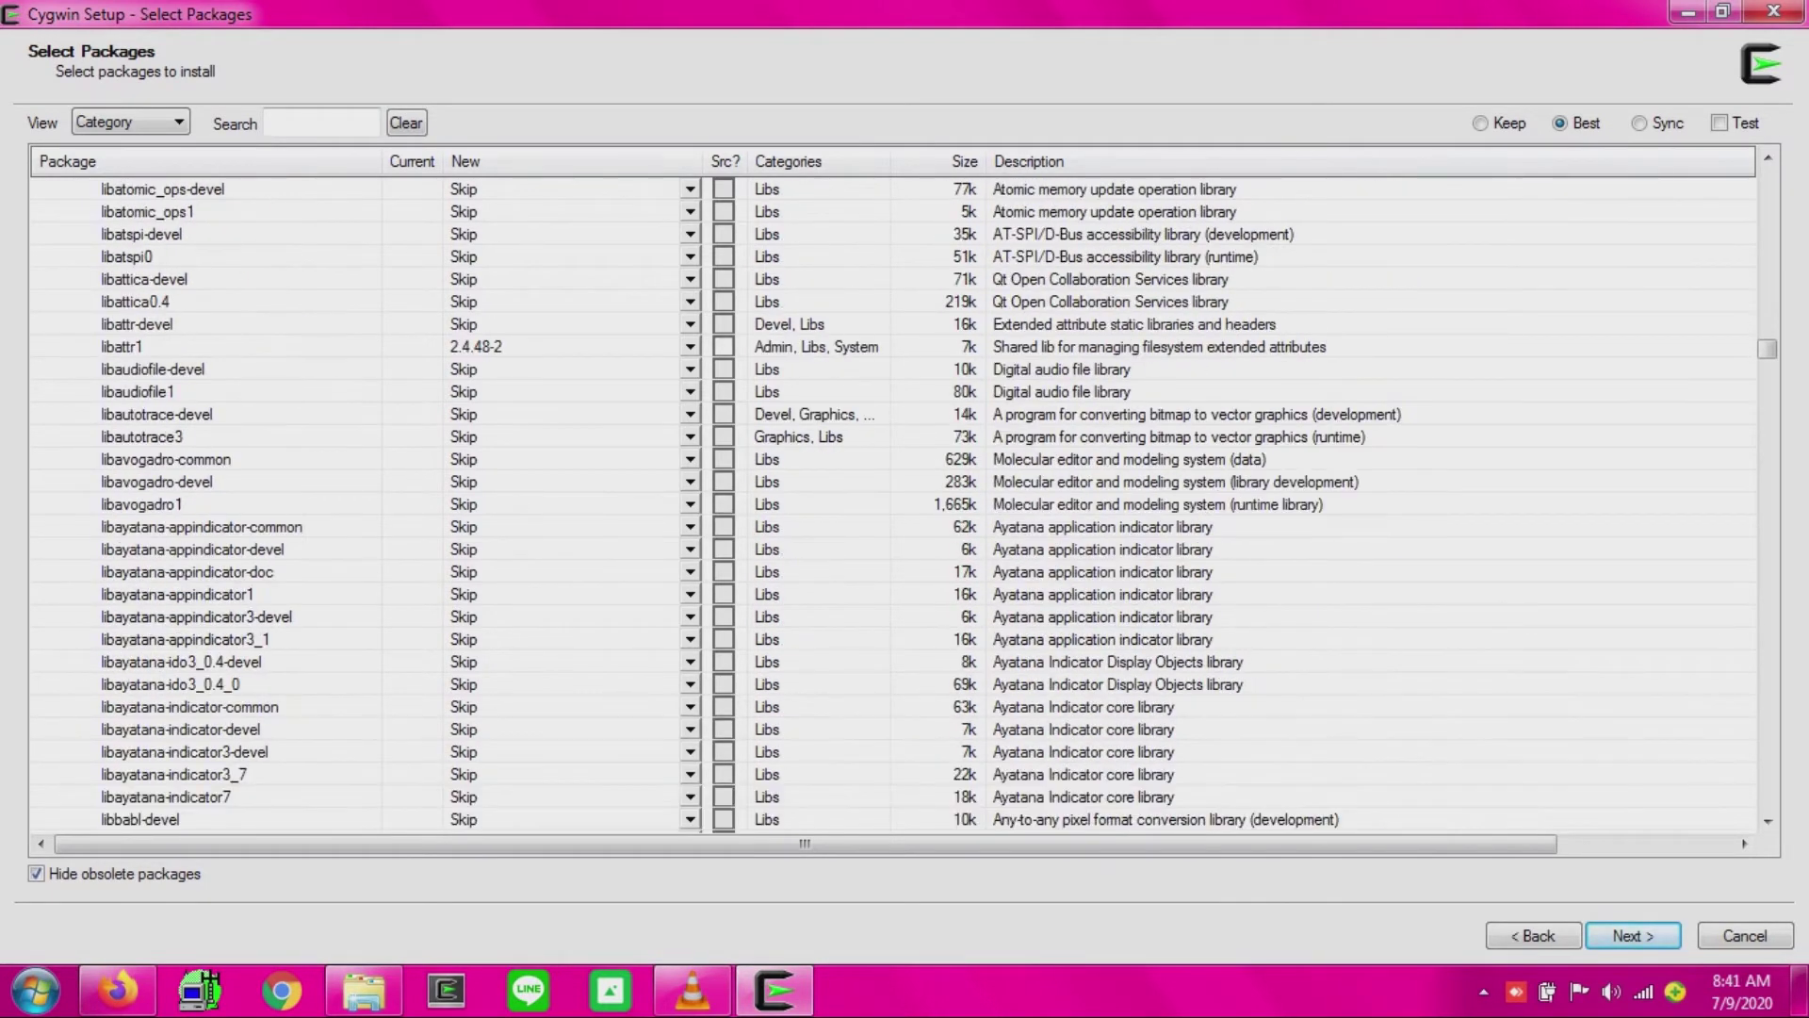
scroll(895, 499, up, 20)
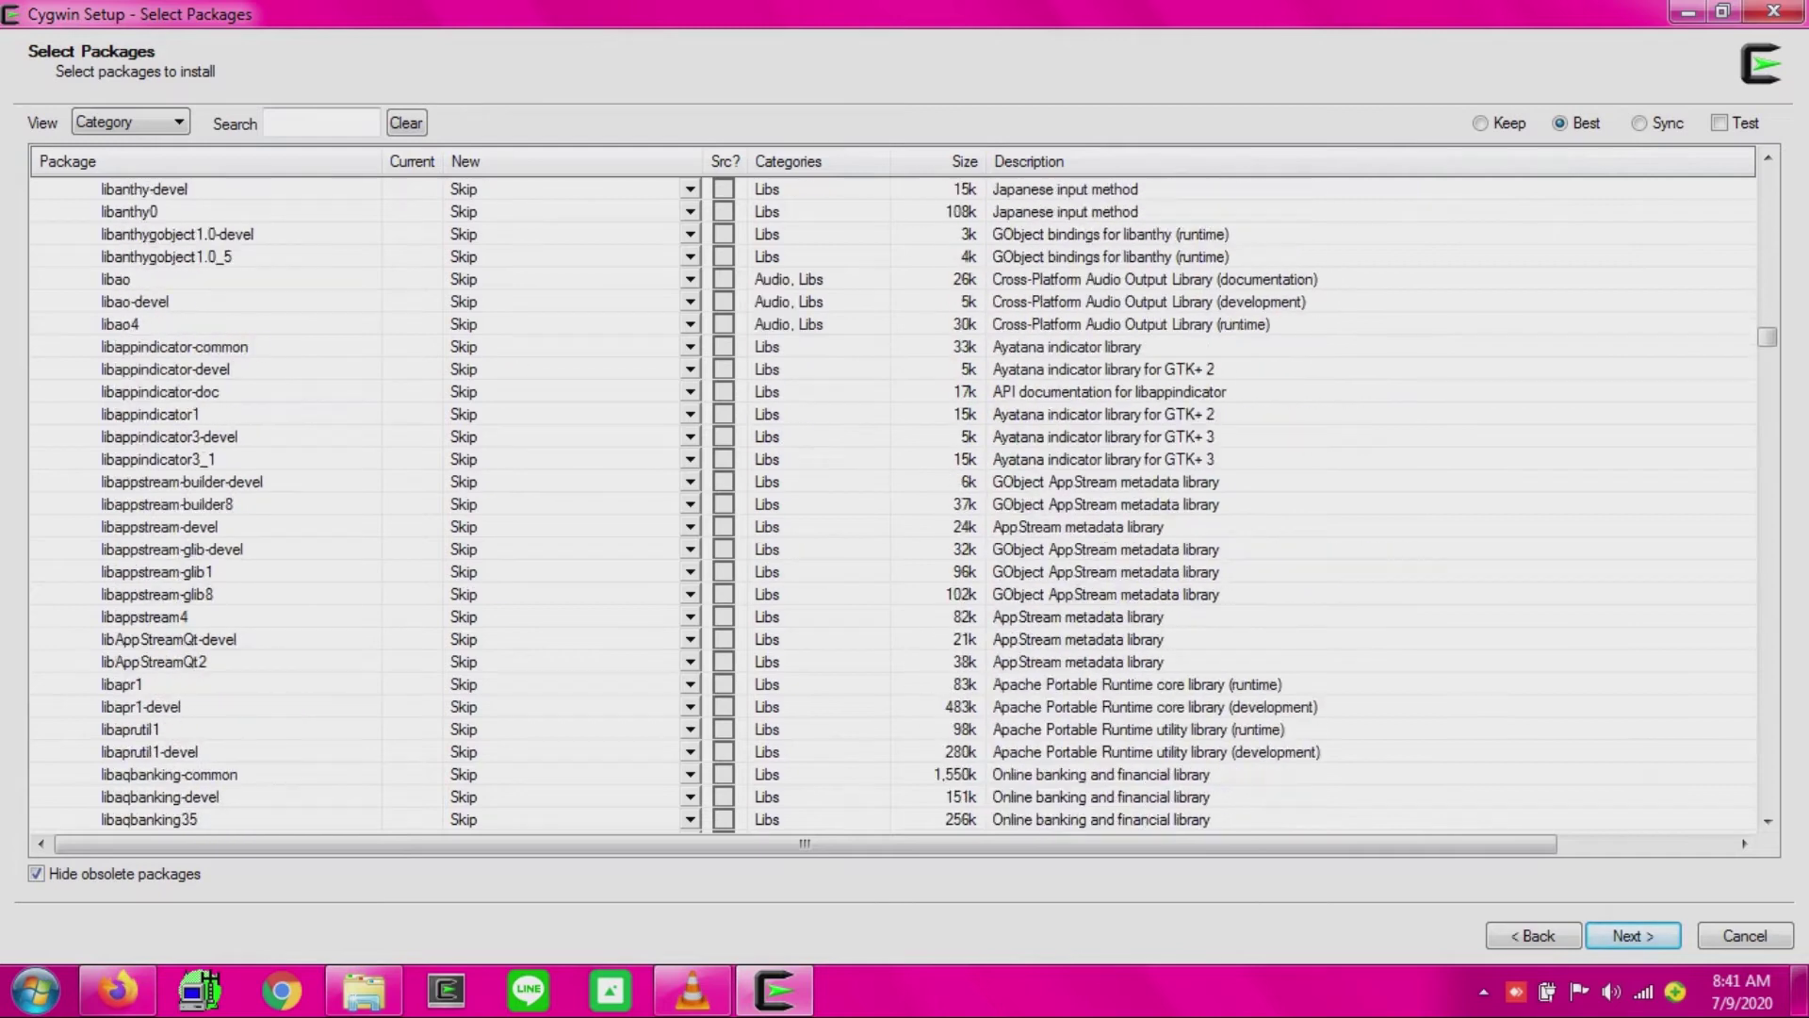
scroll(895, 499, down, 20)
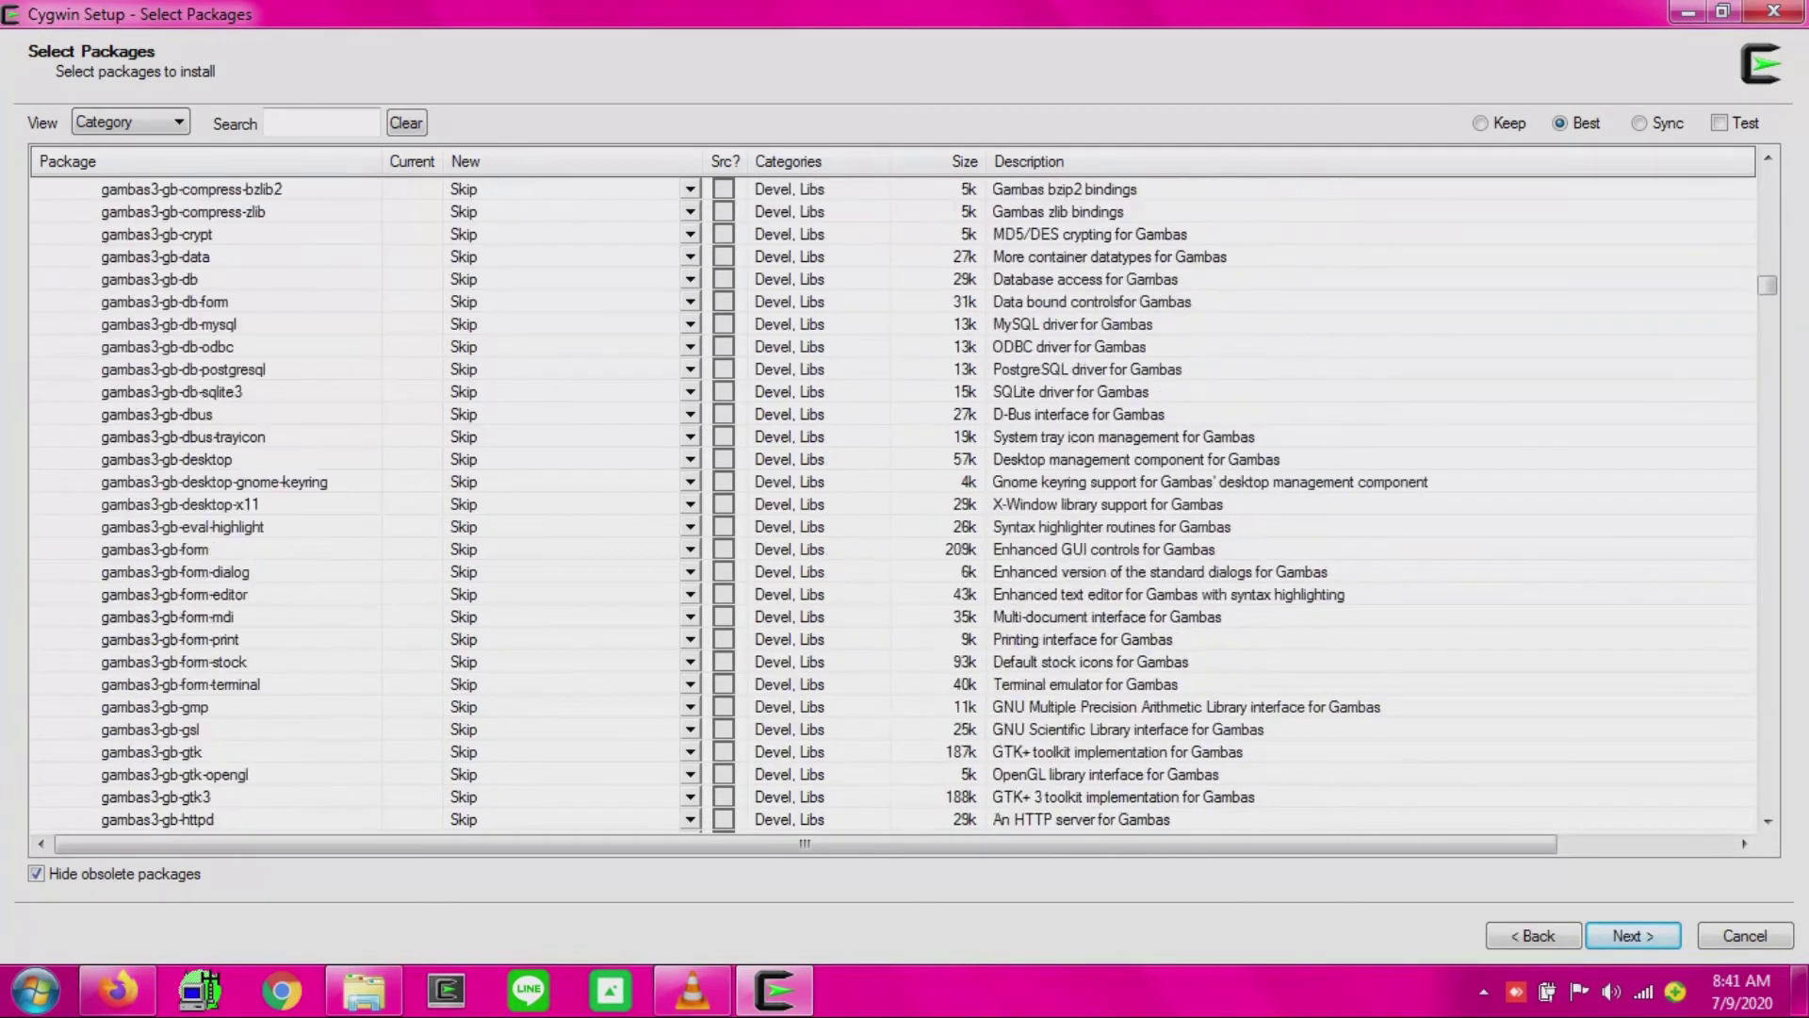
scroll(895, 500, down, 20)
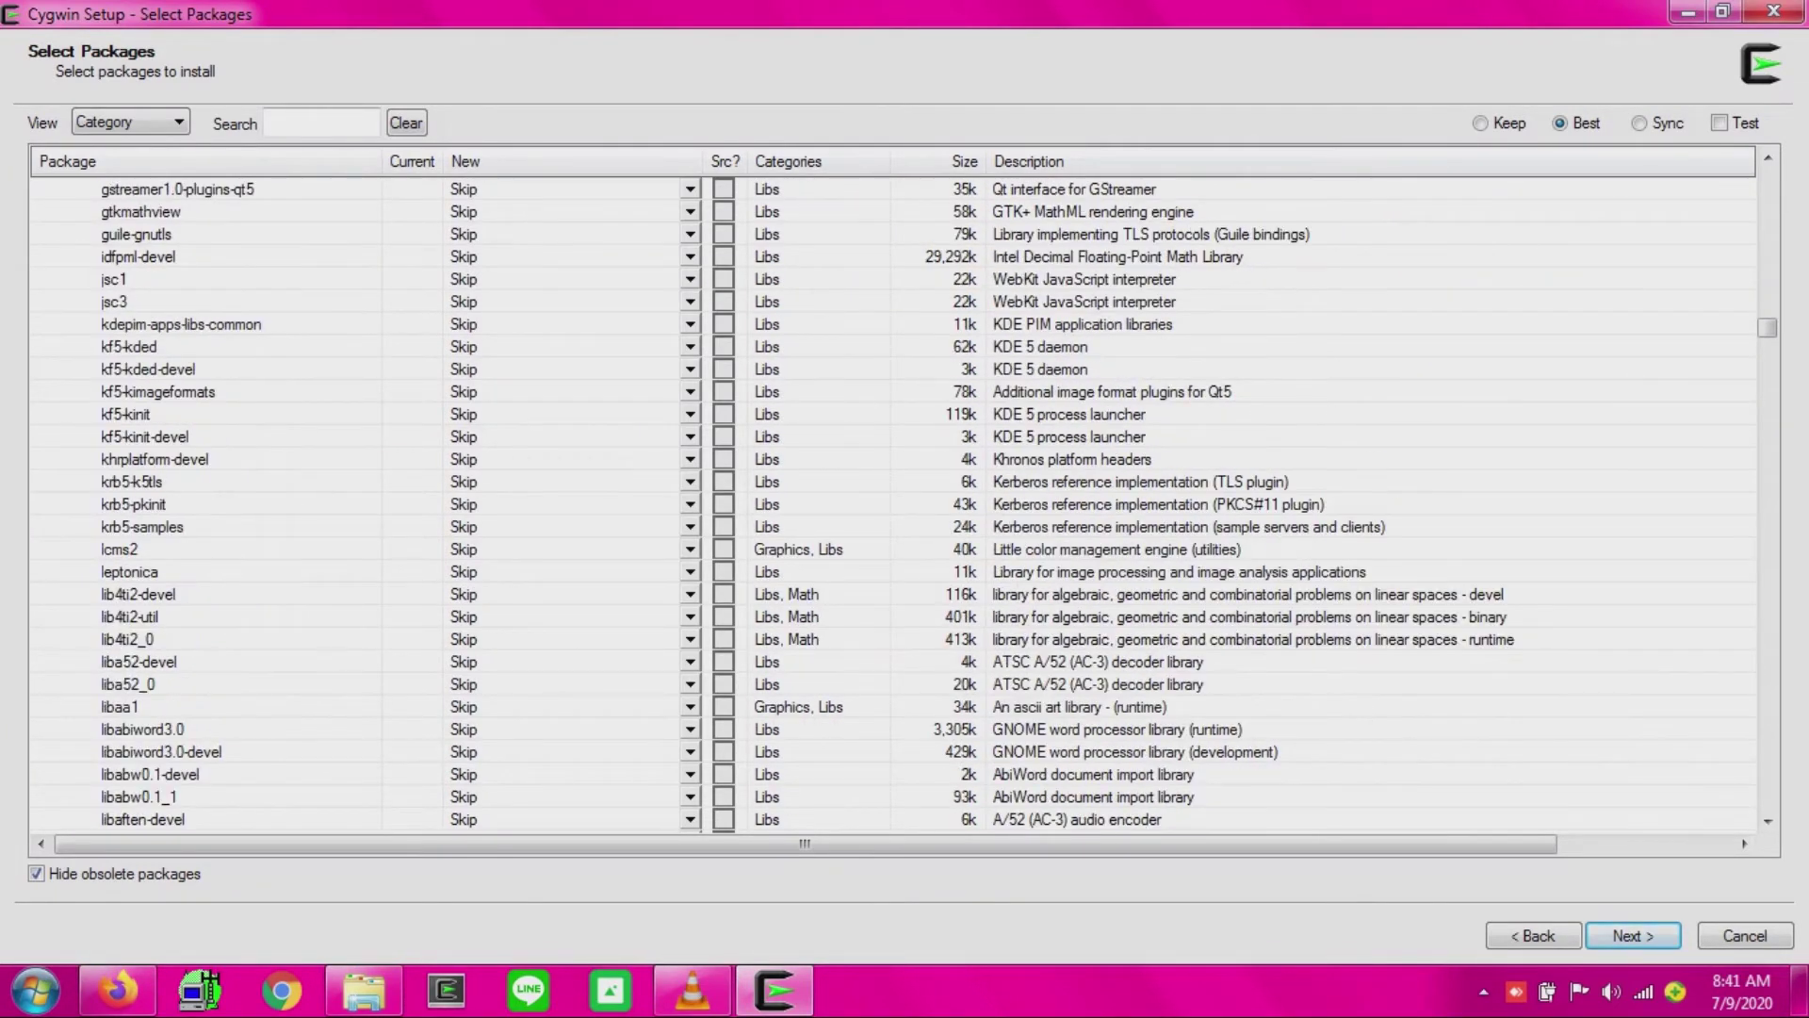
scroll(895, 499, down, 20)
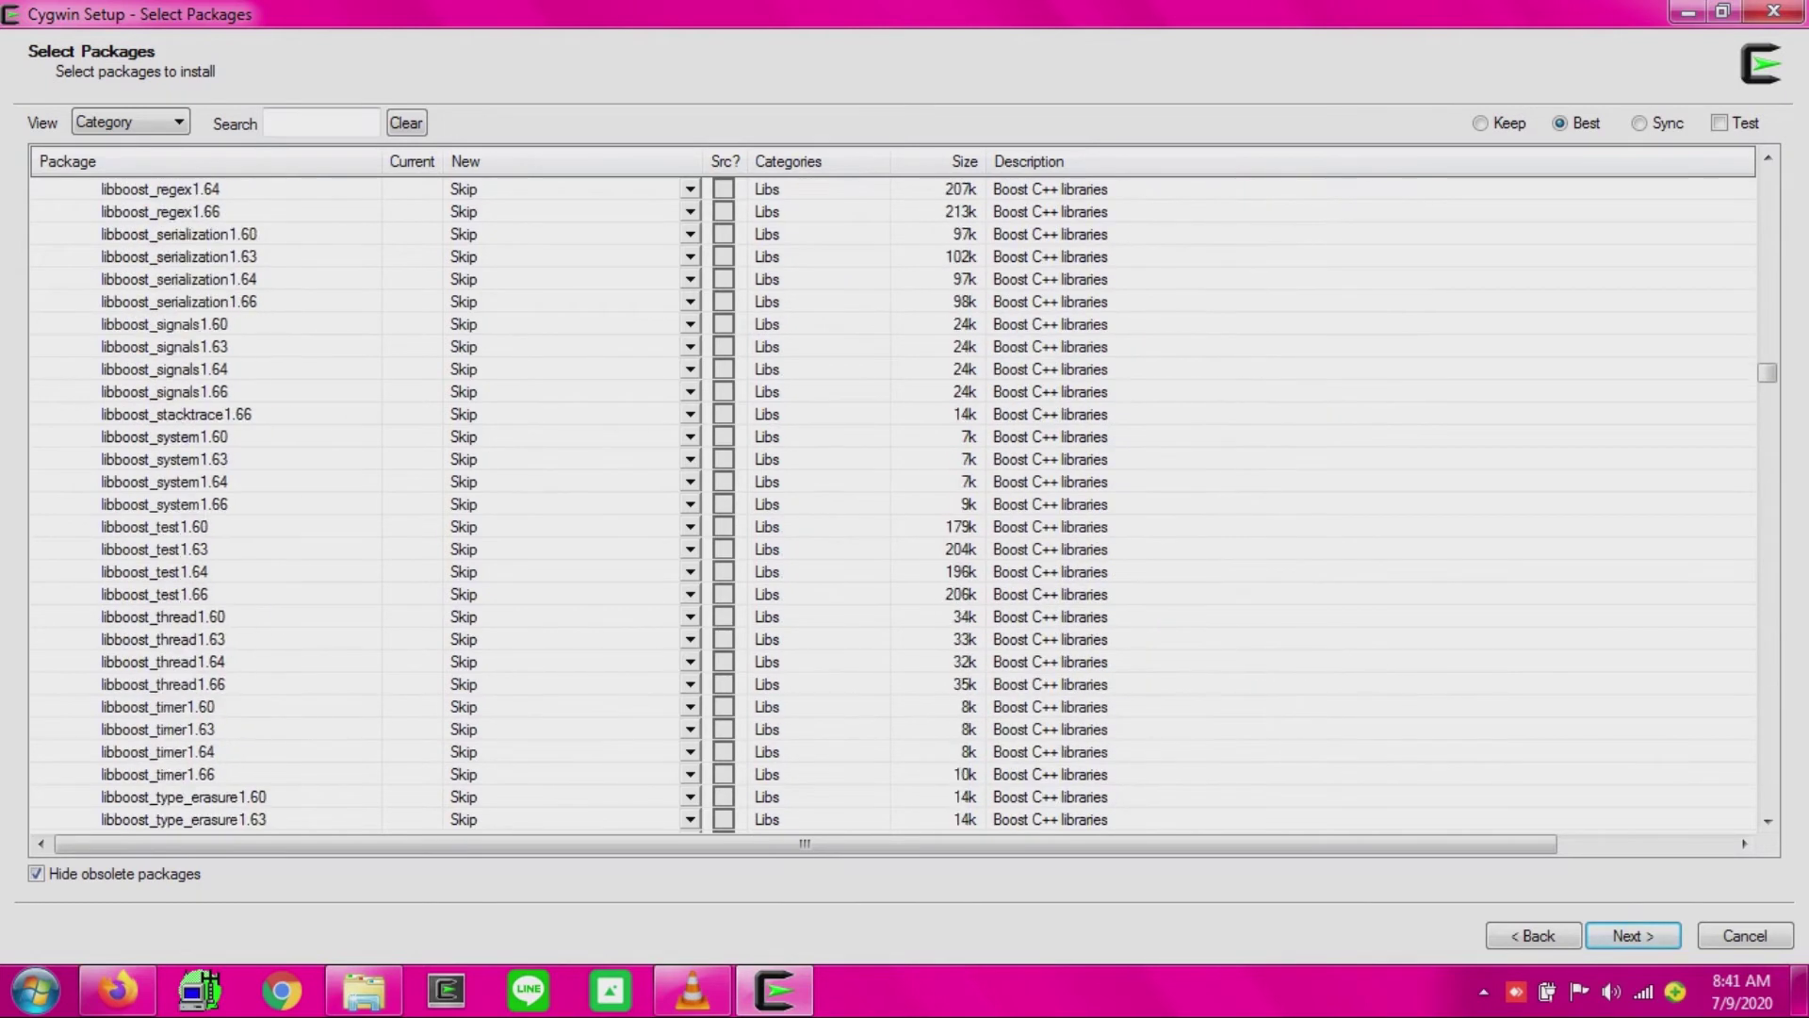
scroll(895, 499, down, 15)
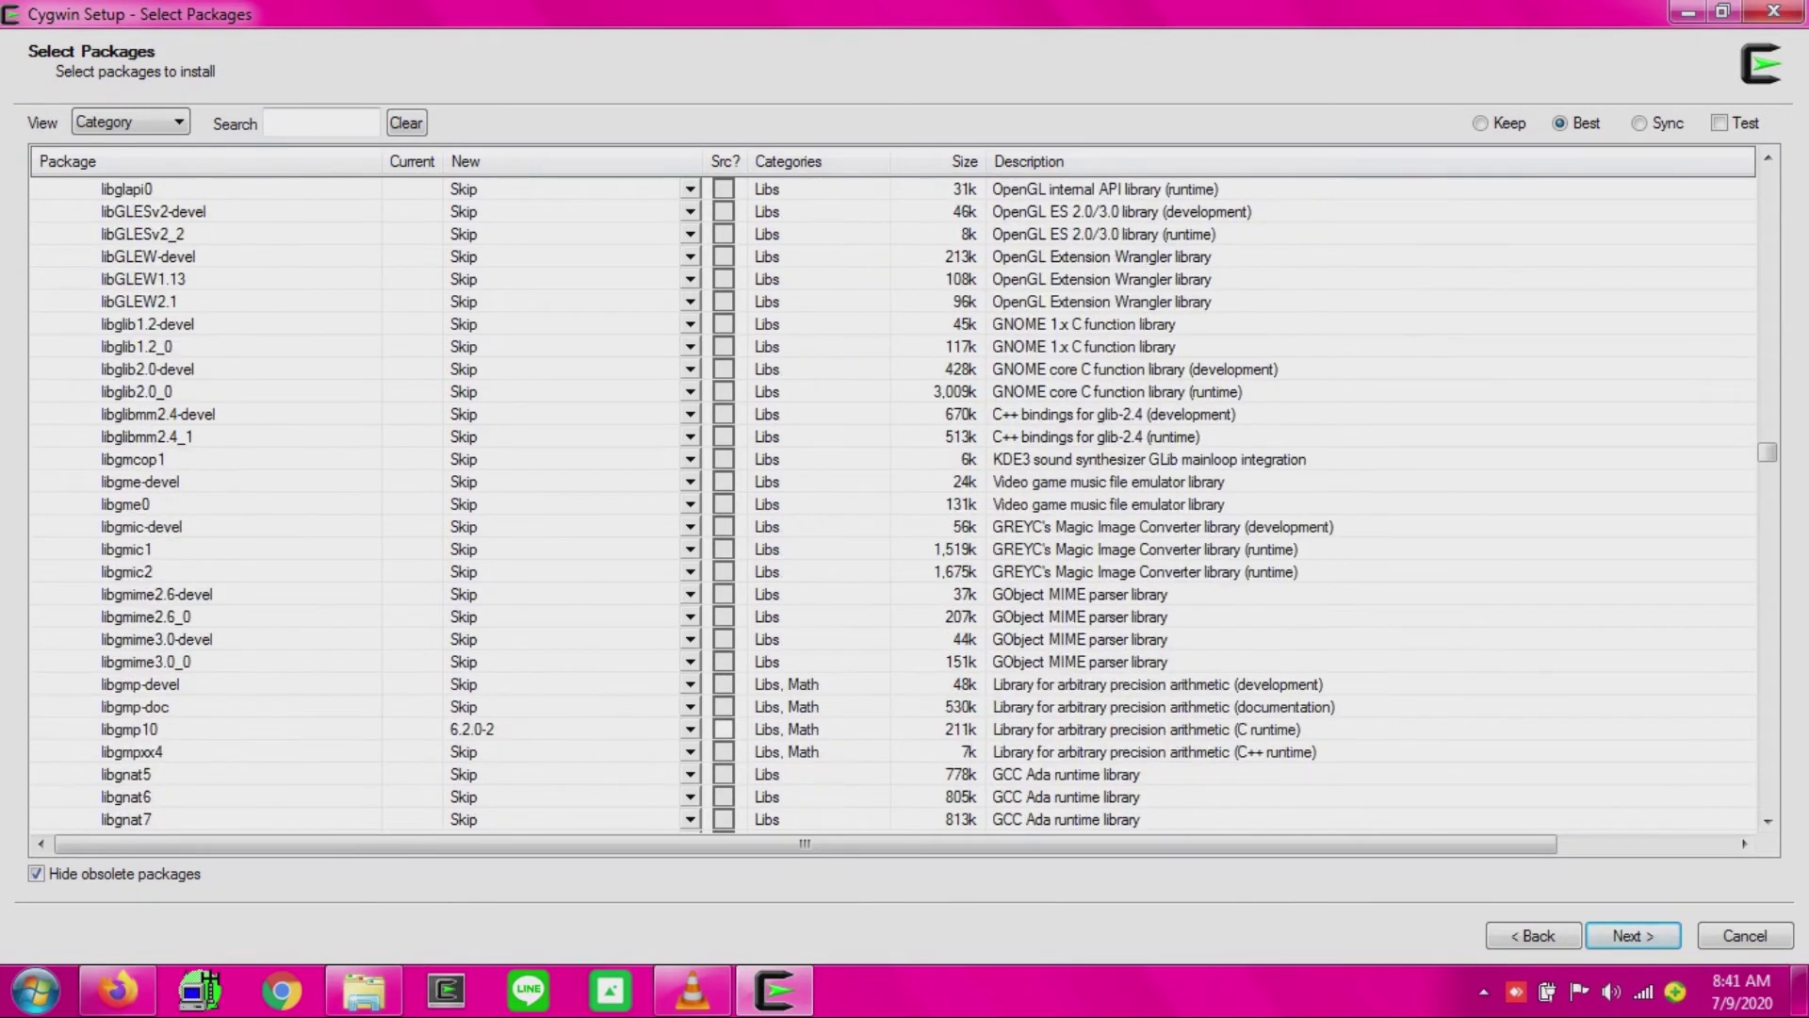
click(137, 391)
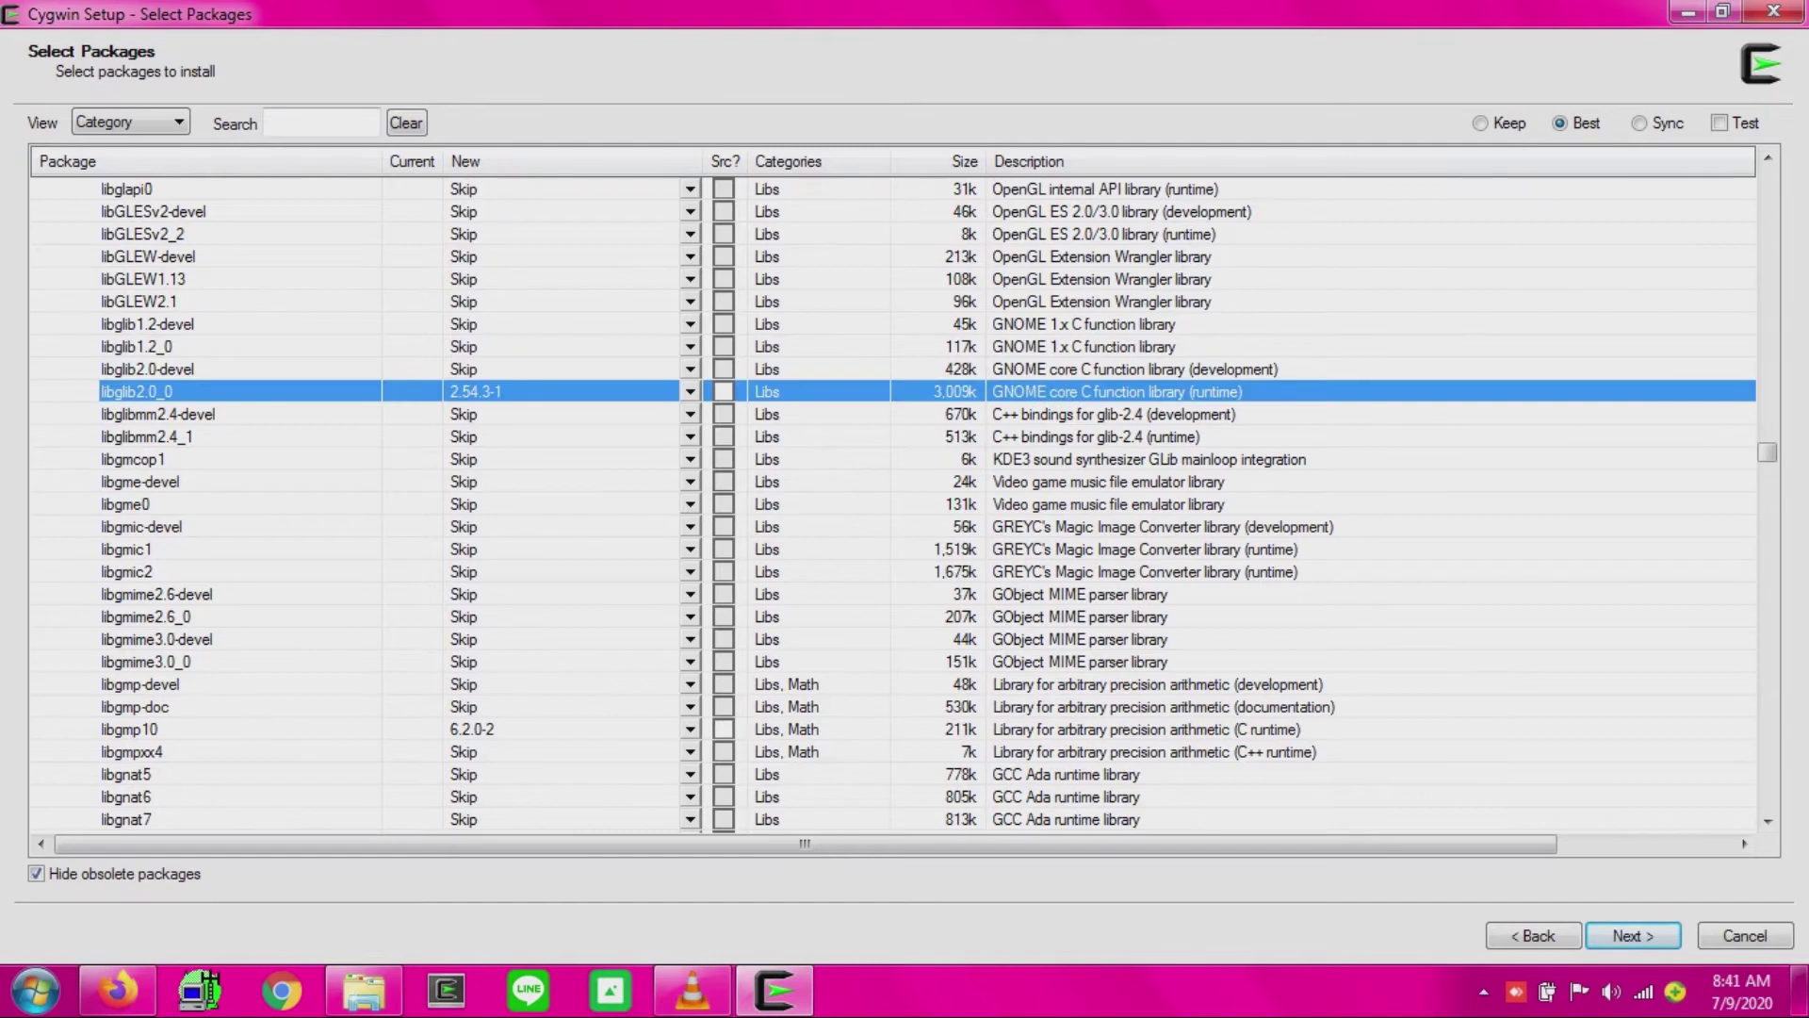
Look through the Libs packages that follow the libglib entries, down to the KDE 5 libraries.
scroll(895, 499, down, 20)
scroll(895, 499, up, 20)
scroll(895, 500, down, 20)
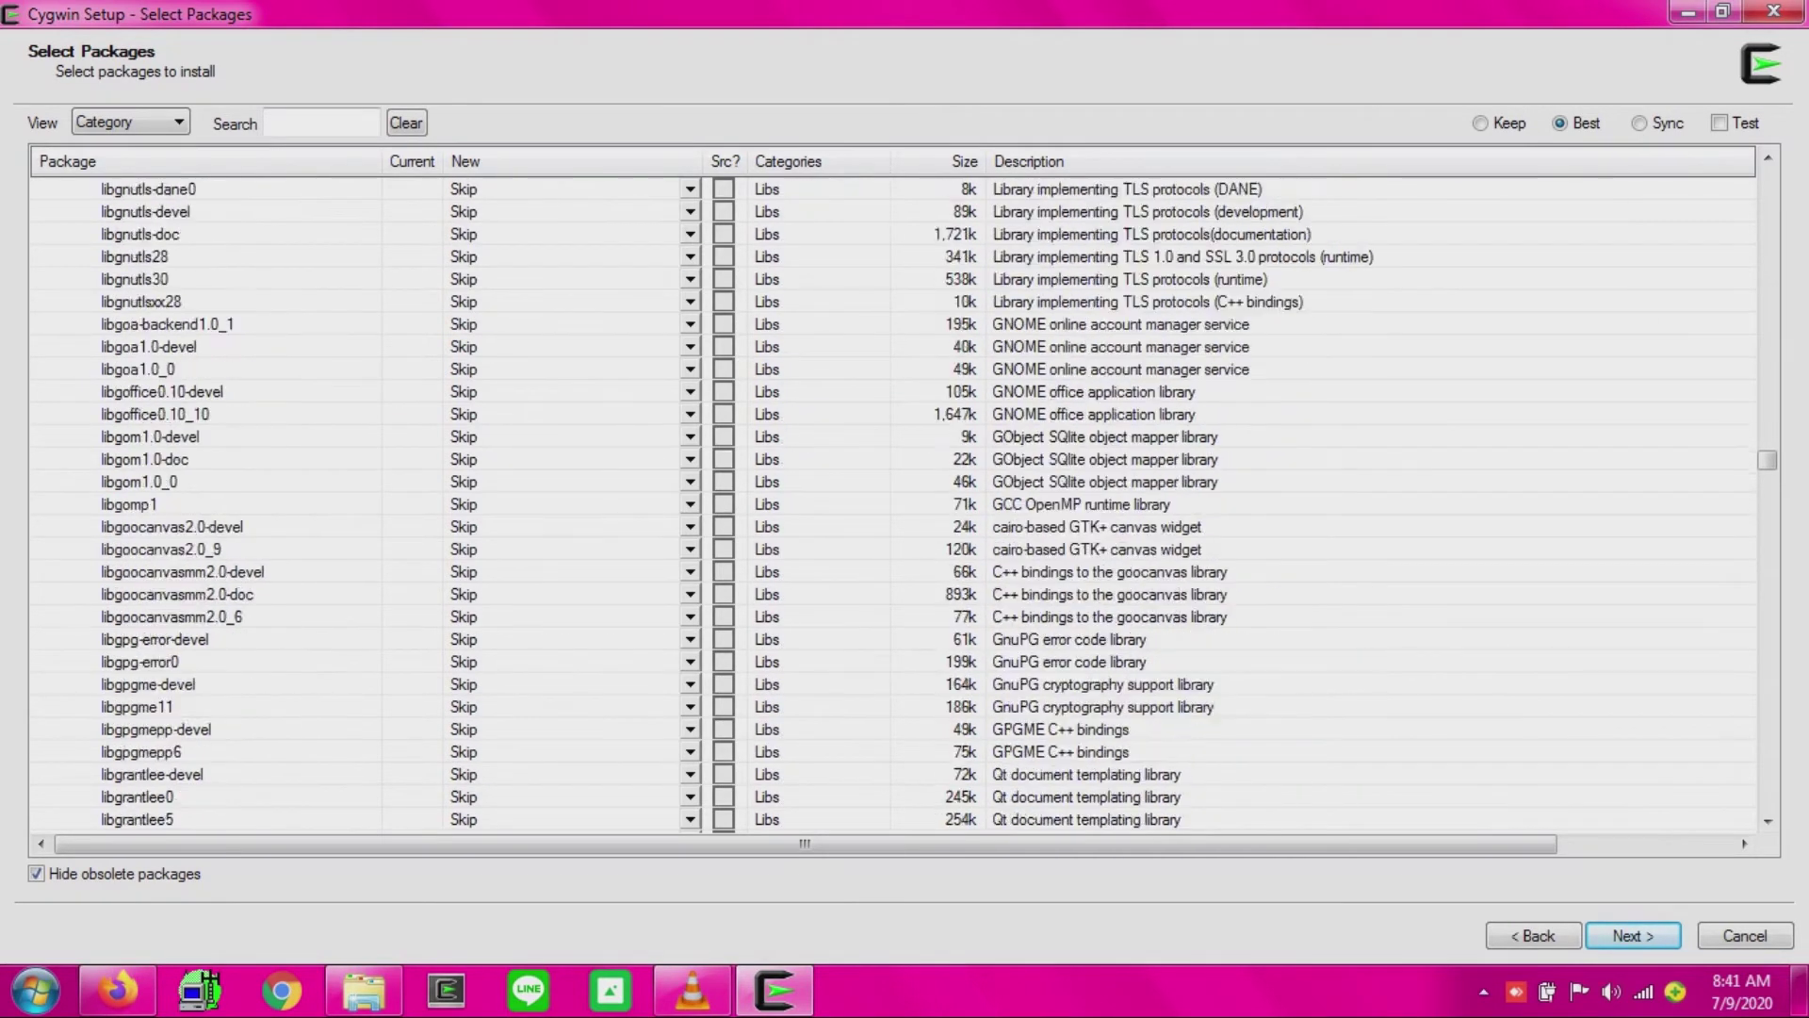
scroll(895, 499, up, 4)
scroll(895, 500, down, 13)
scroll(895, 500, up, 4)
scroll(895, 499, down, 20)
scroll(895, 500, down, 20)
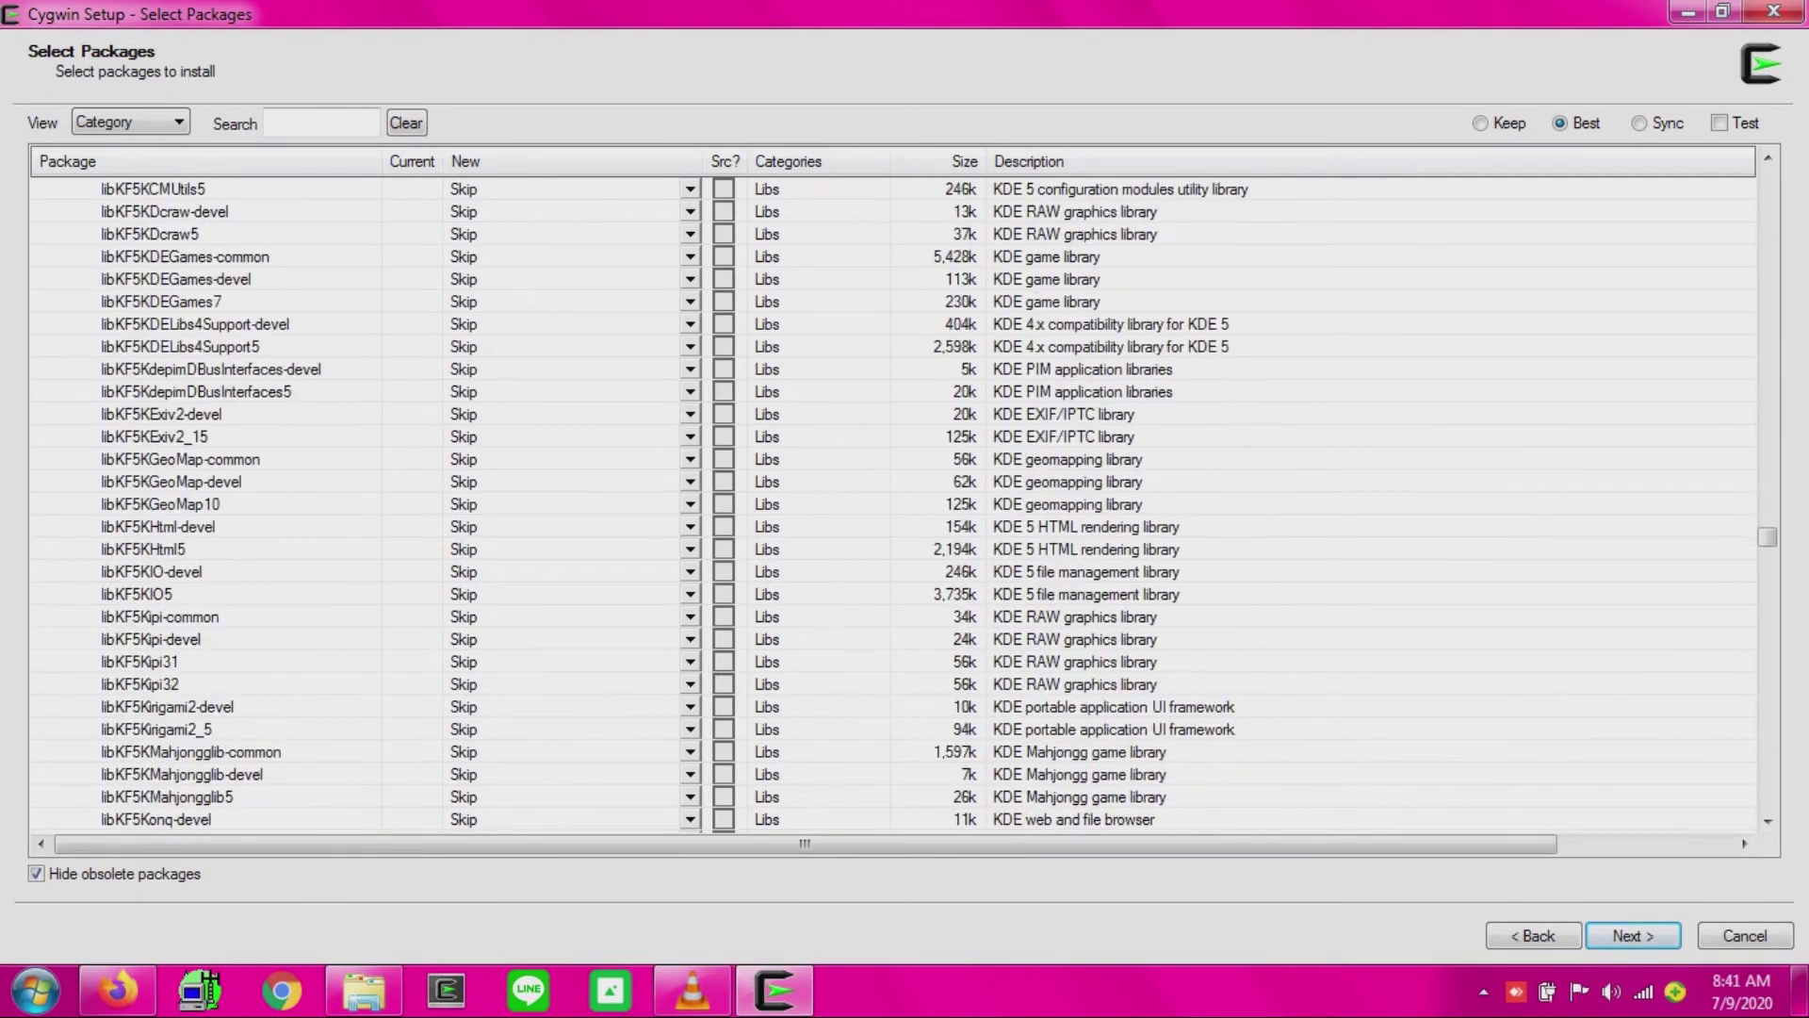
scroll(895, 499, down, 18)
Return to the libglib entries in the Libs category and mark two neighbouring packages for installation.
scroll(895, 499, up, 20)
scroll(895, 500, up, 20)
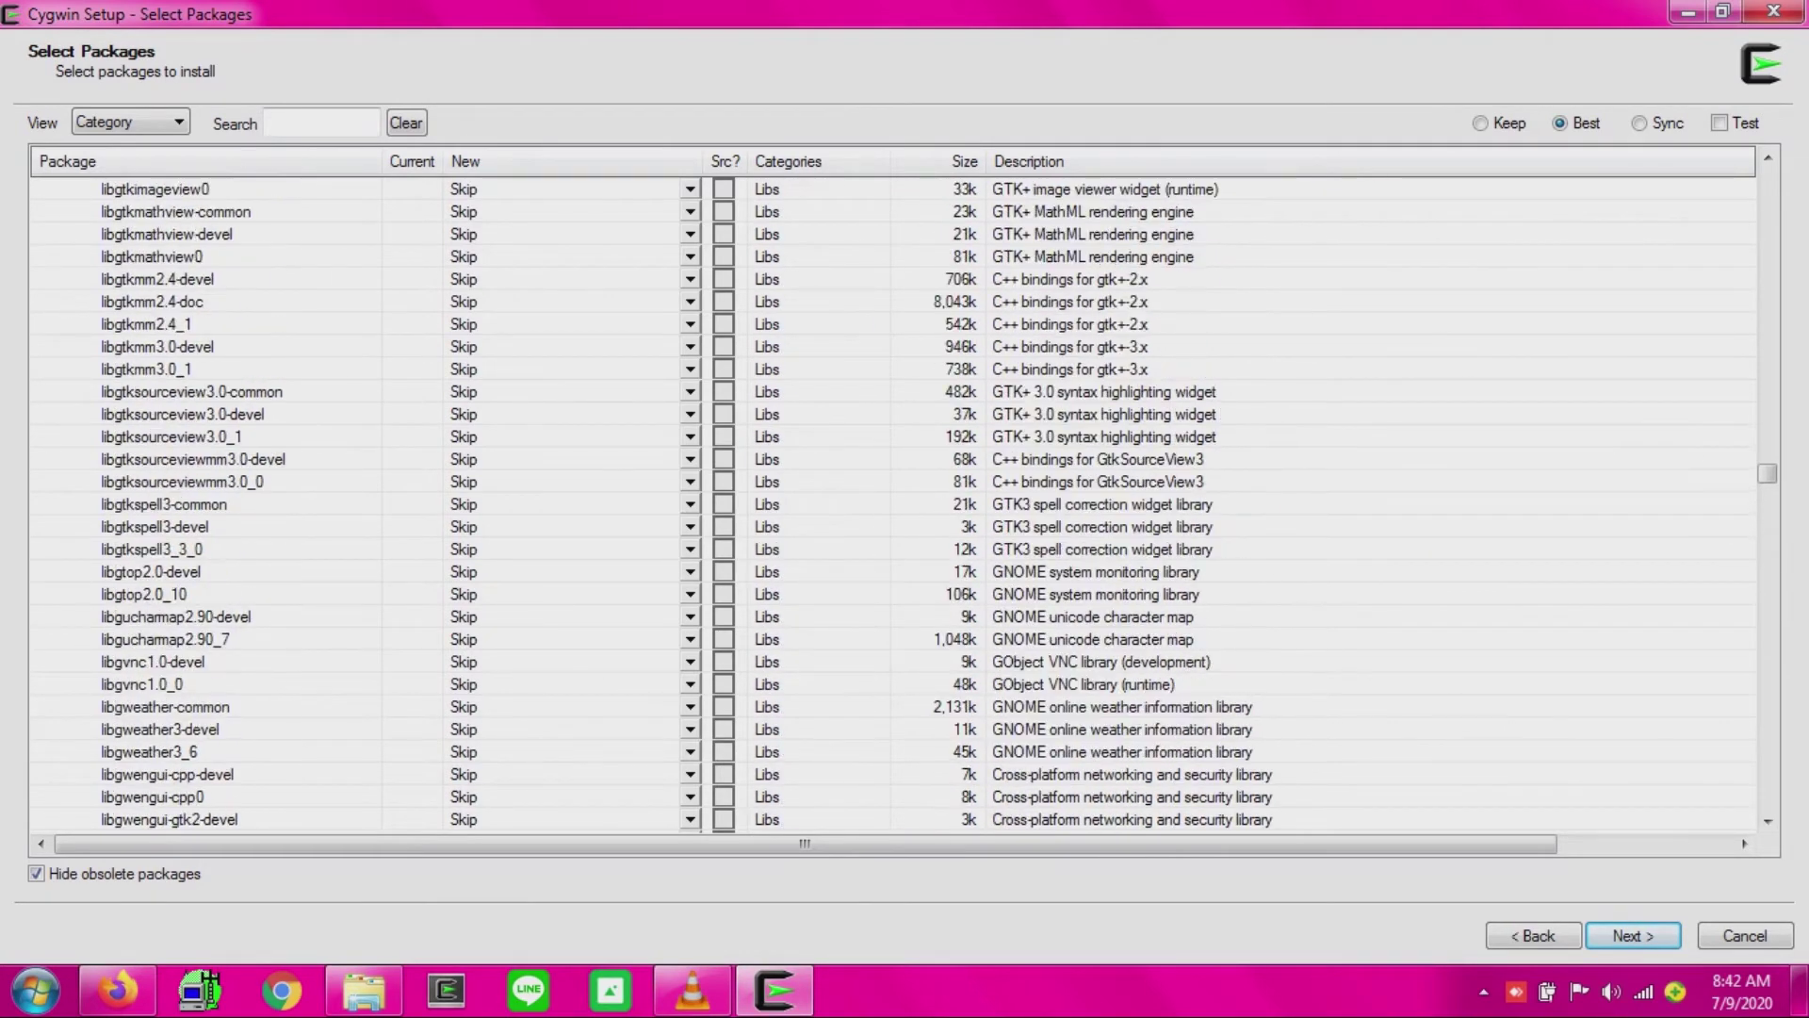
scroll(896, 499, up, 11)
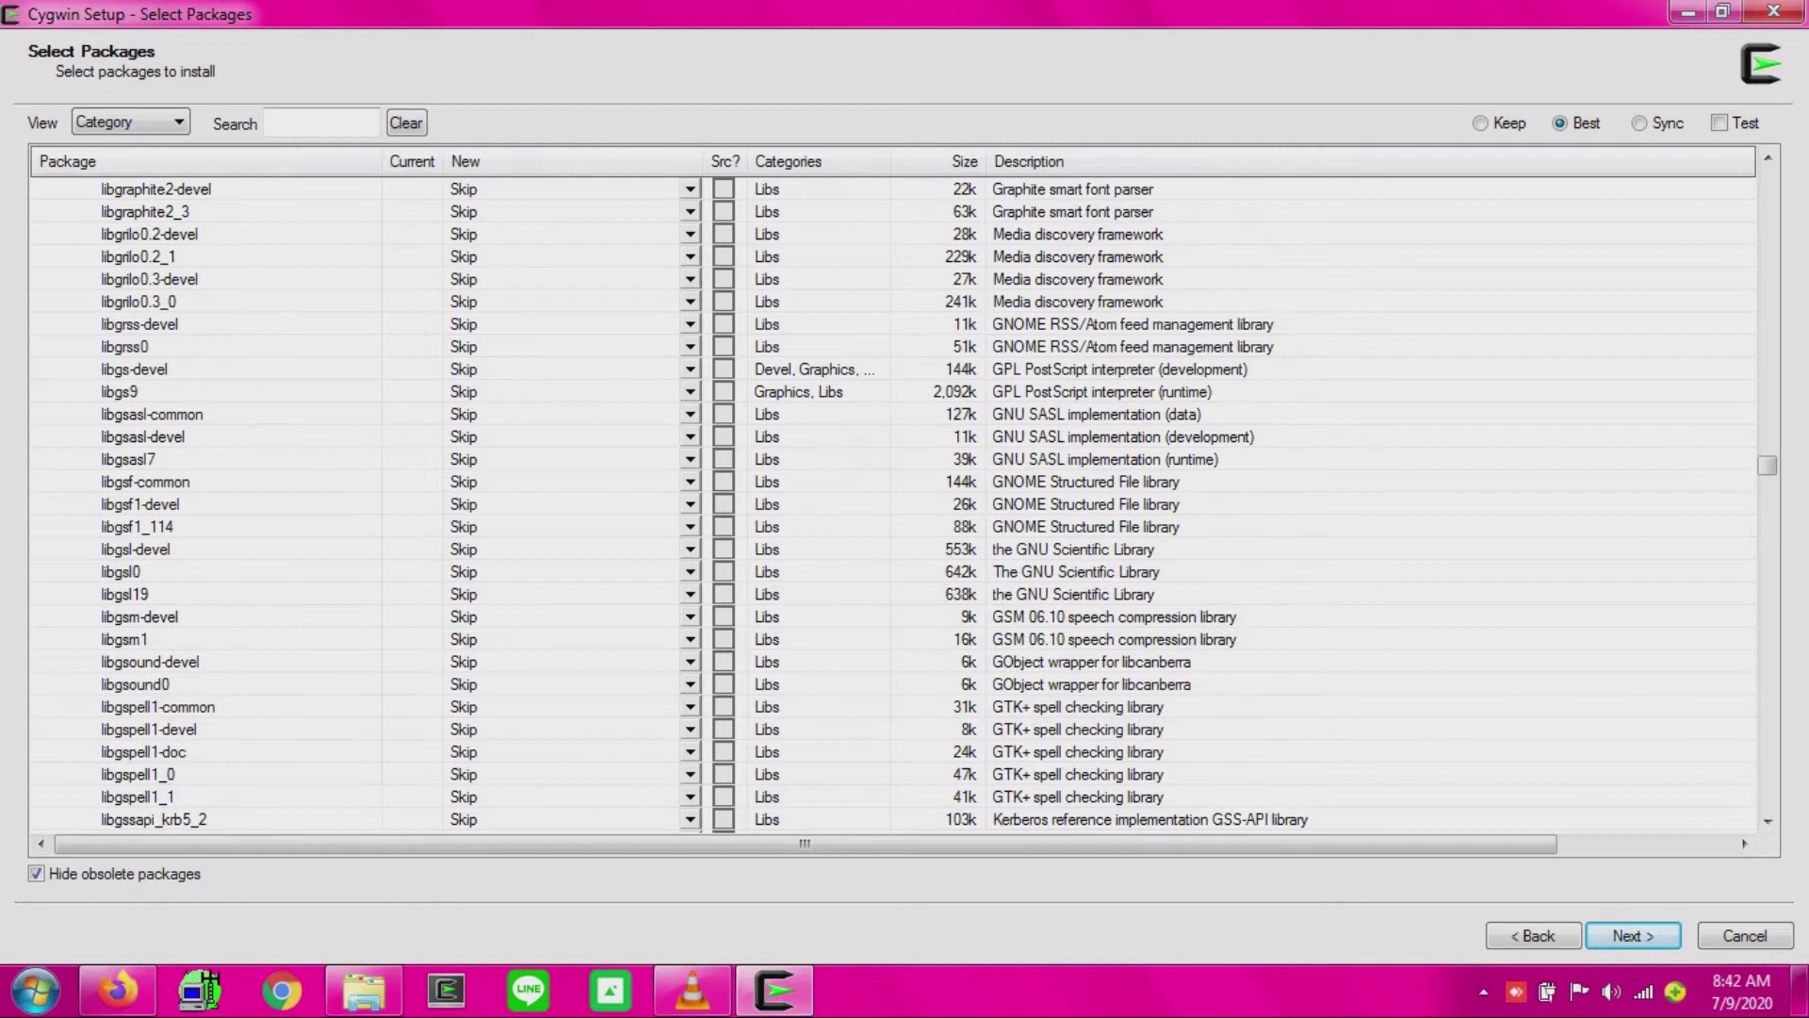
scroll(895, 500, up, 20)
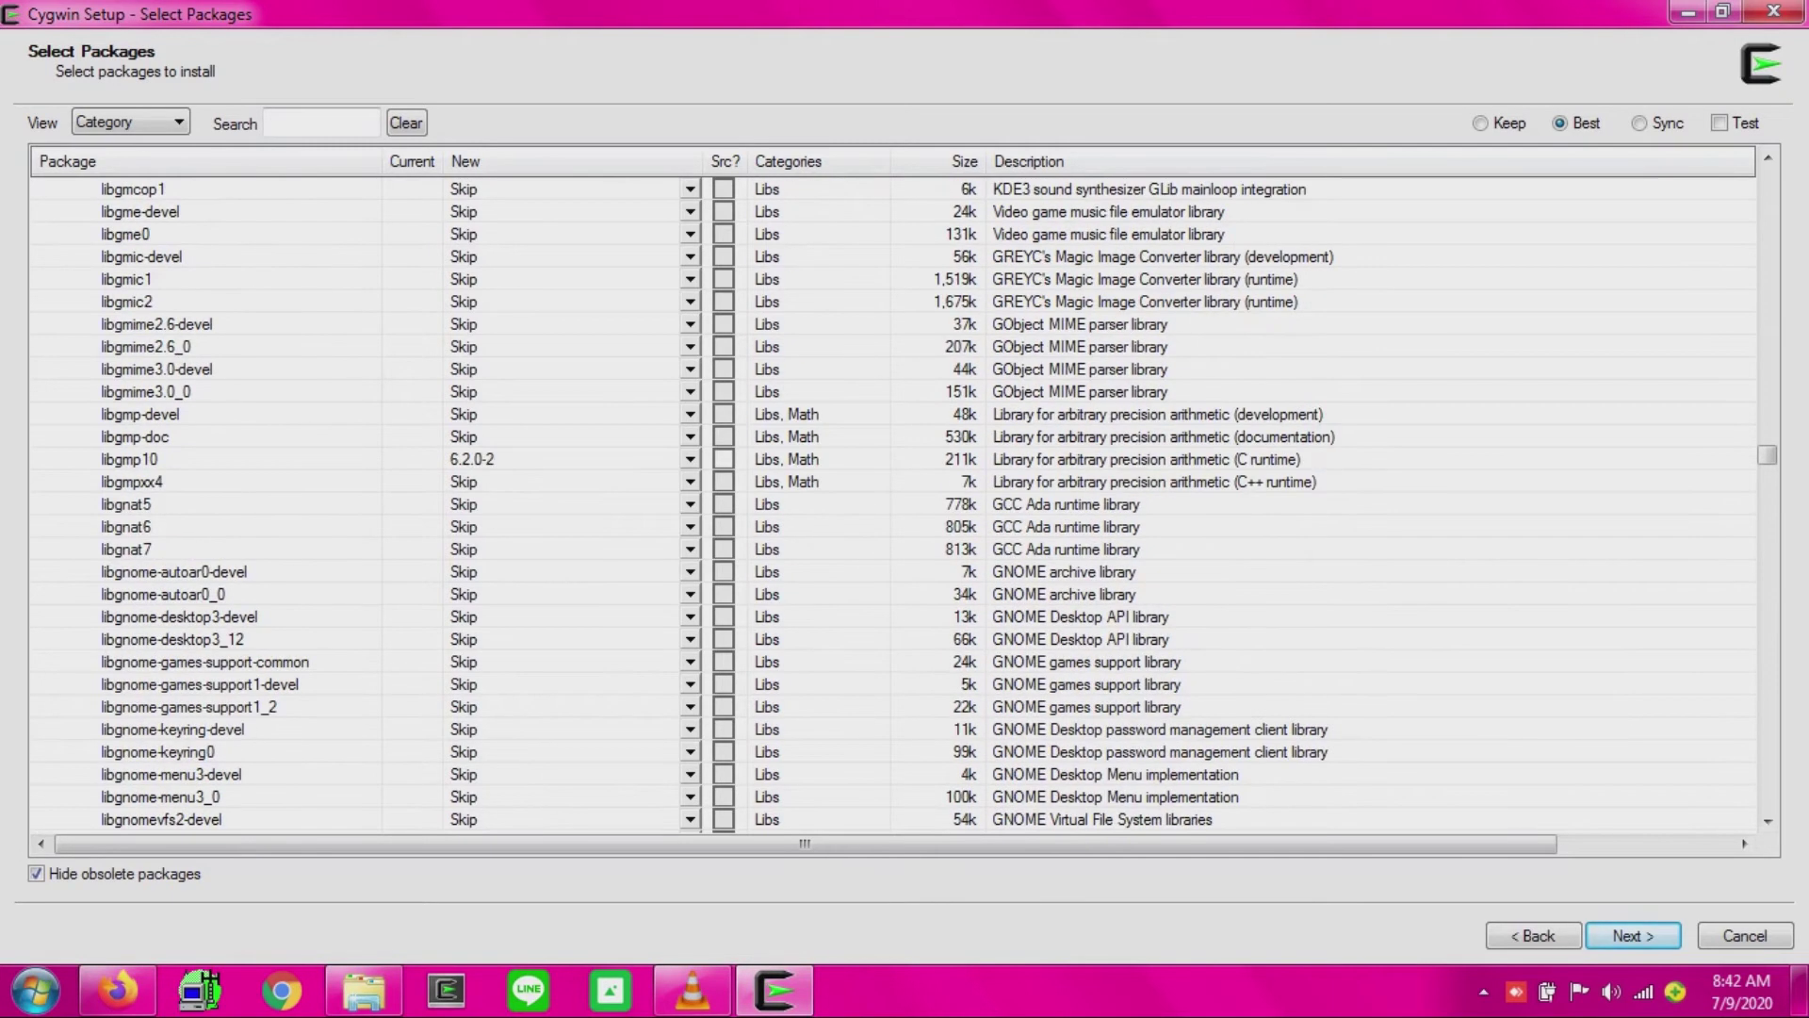
scroll(895, 499, up, 2)
double_click(138, 212)
double_click(147, 235)
scroll(896, 499, up, 2)
Expand the Net category and mark curl 7.66.0-1 for installation.
scroll(895, 500, down, 20)
scroll(895, 499, down, 20)
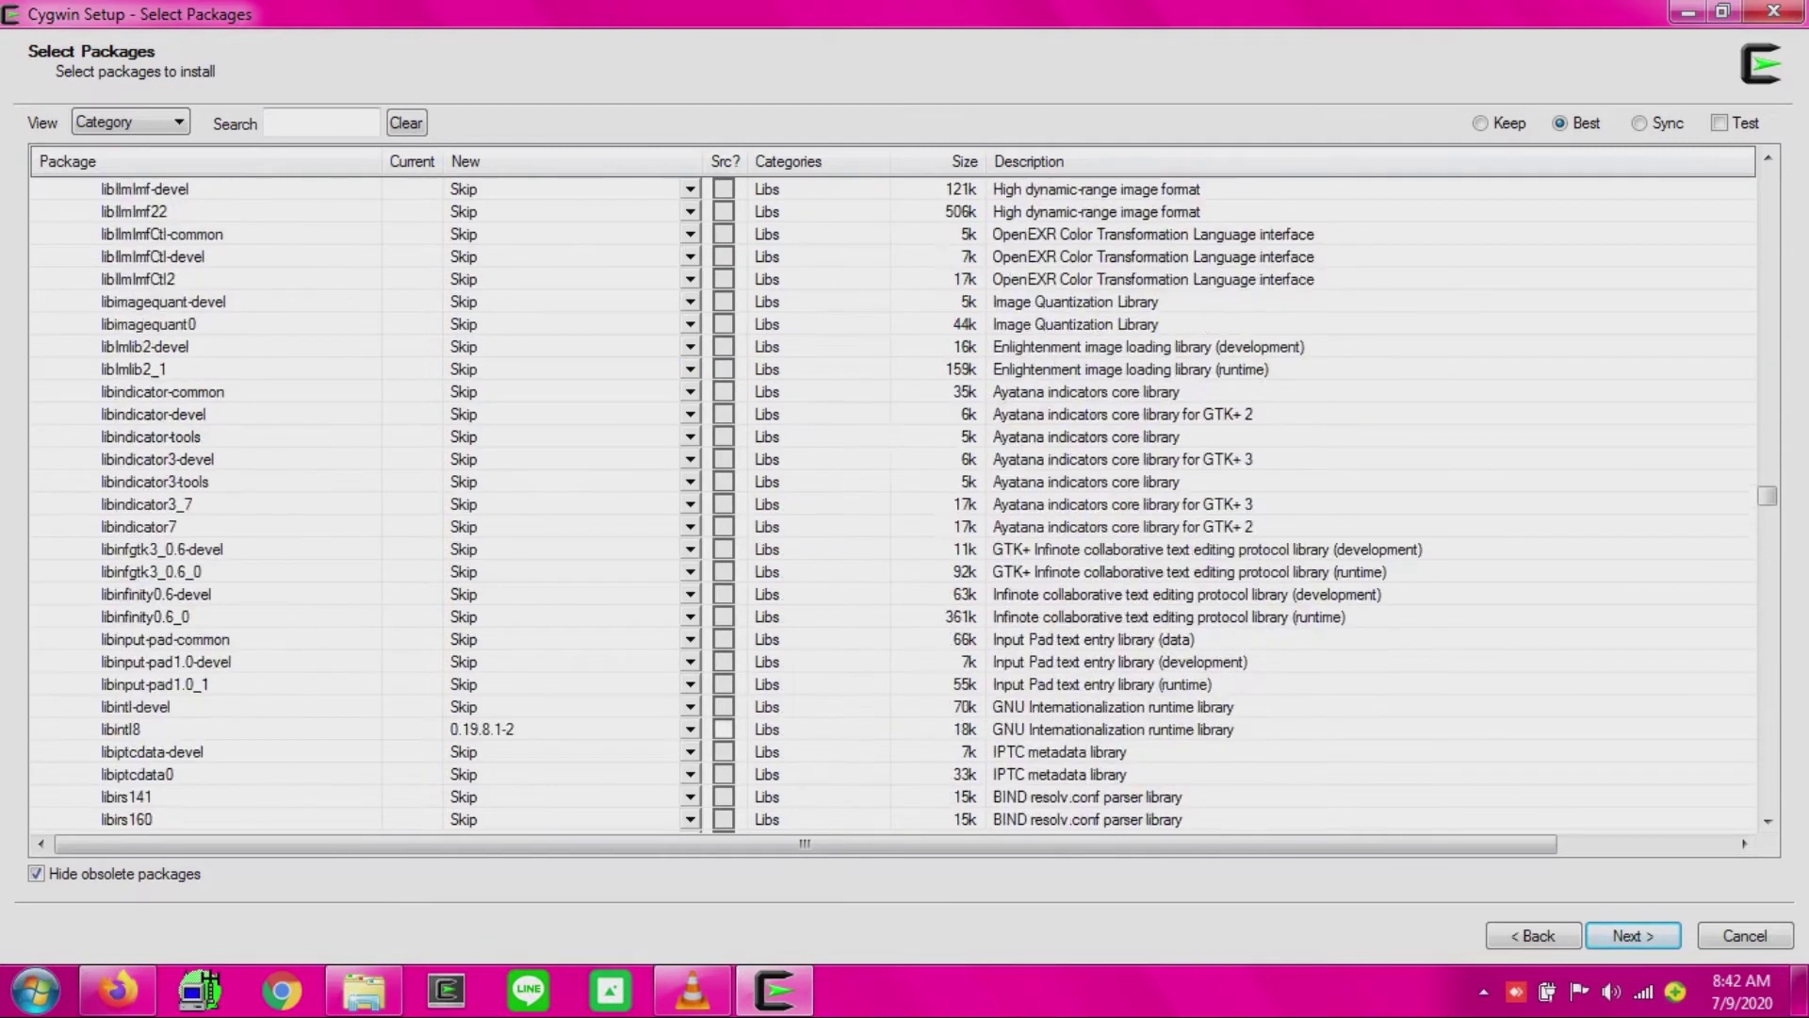
scroll(895, 499, down, 20)
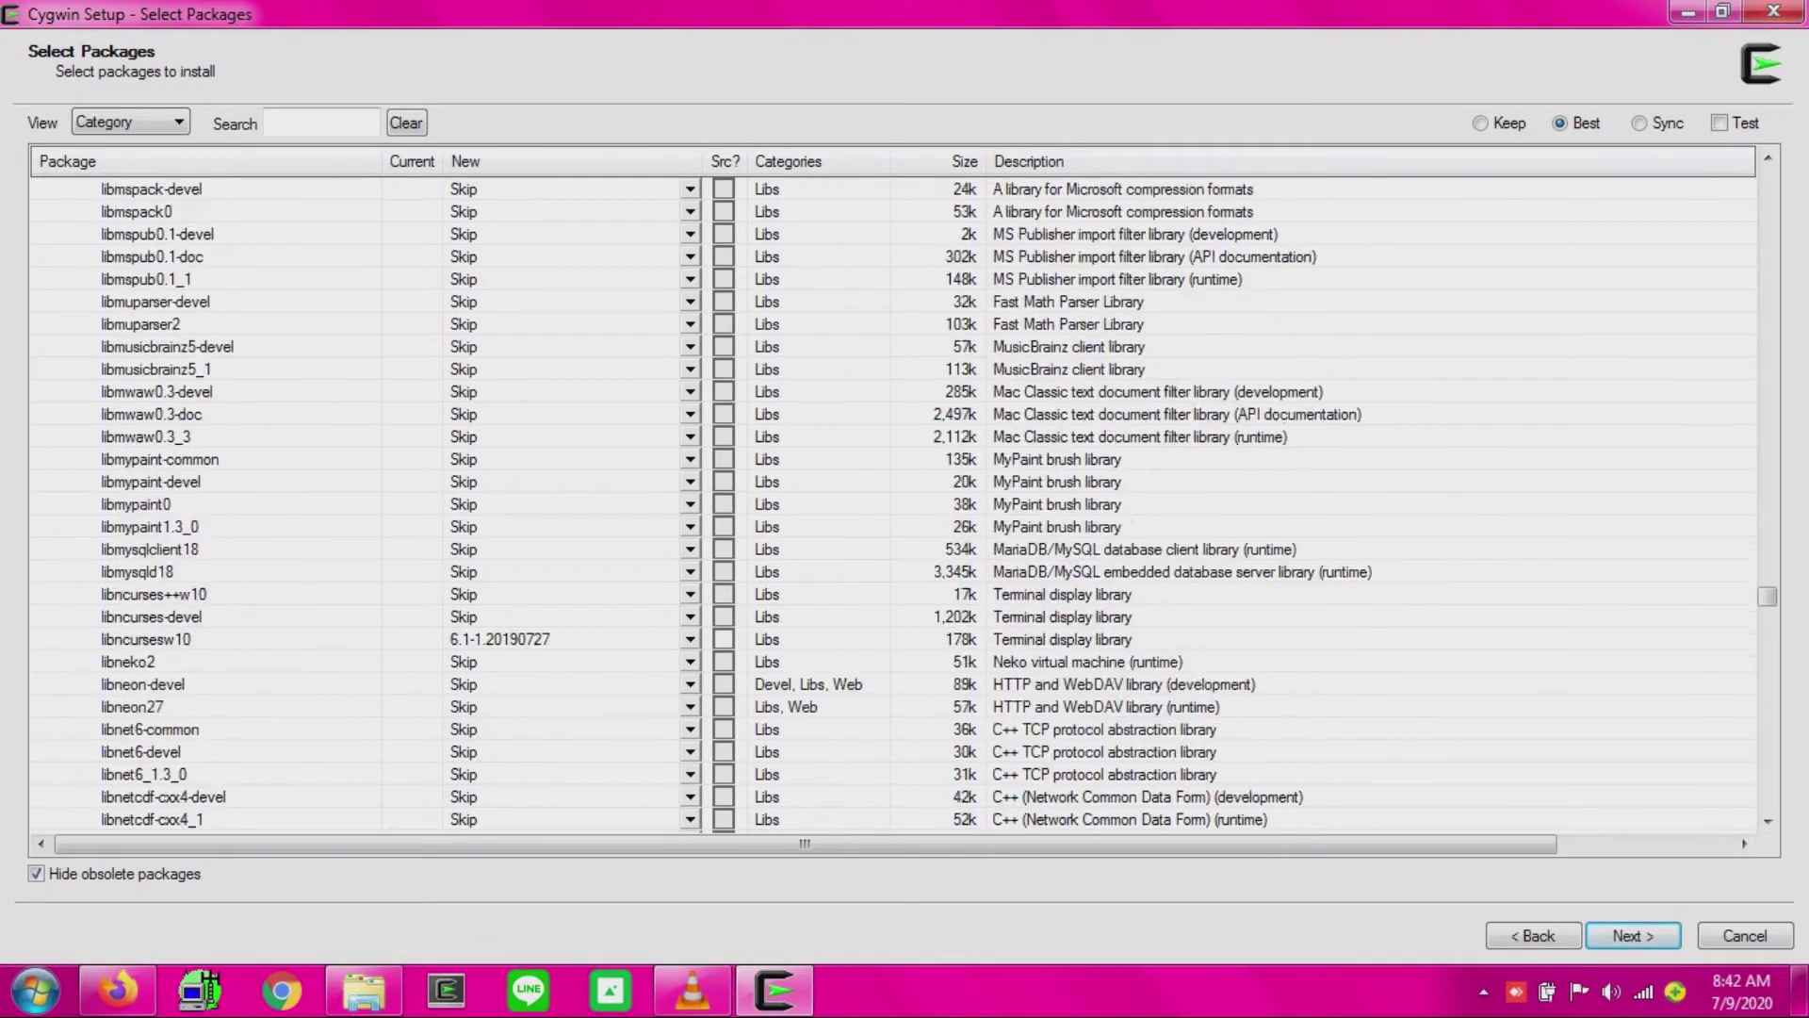
scroll(895, 500, down, 20)
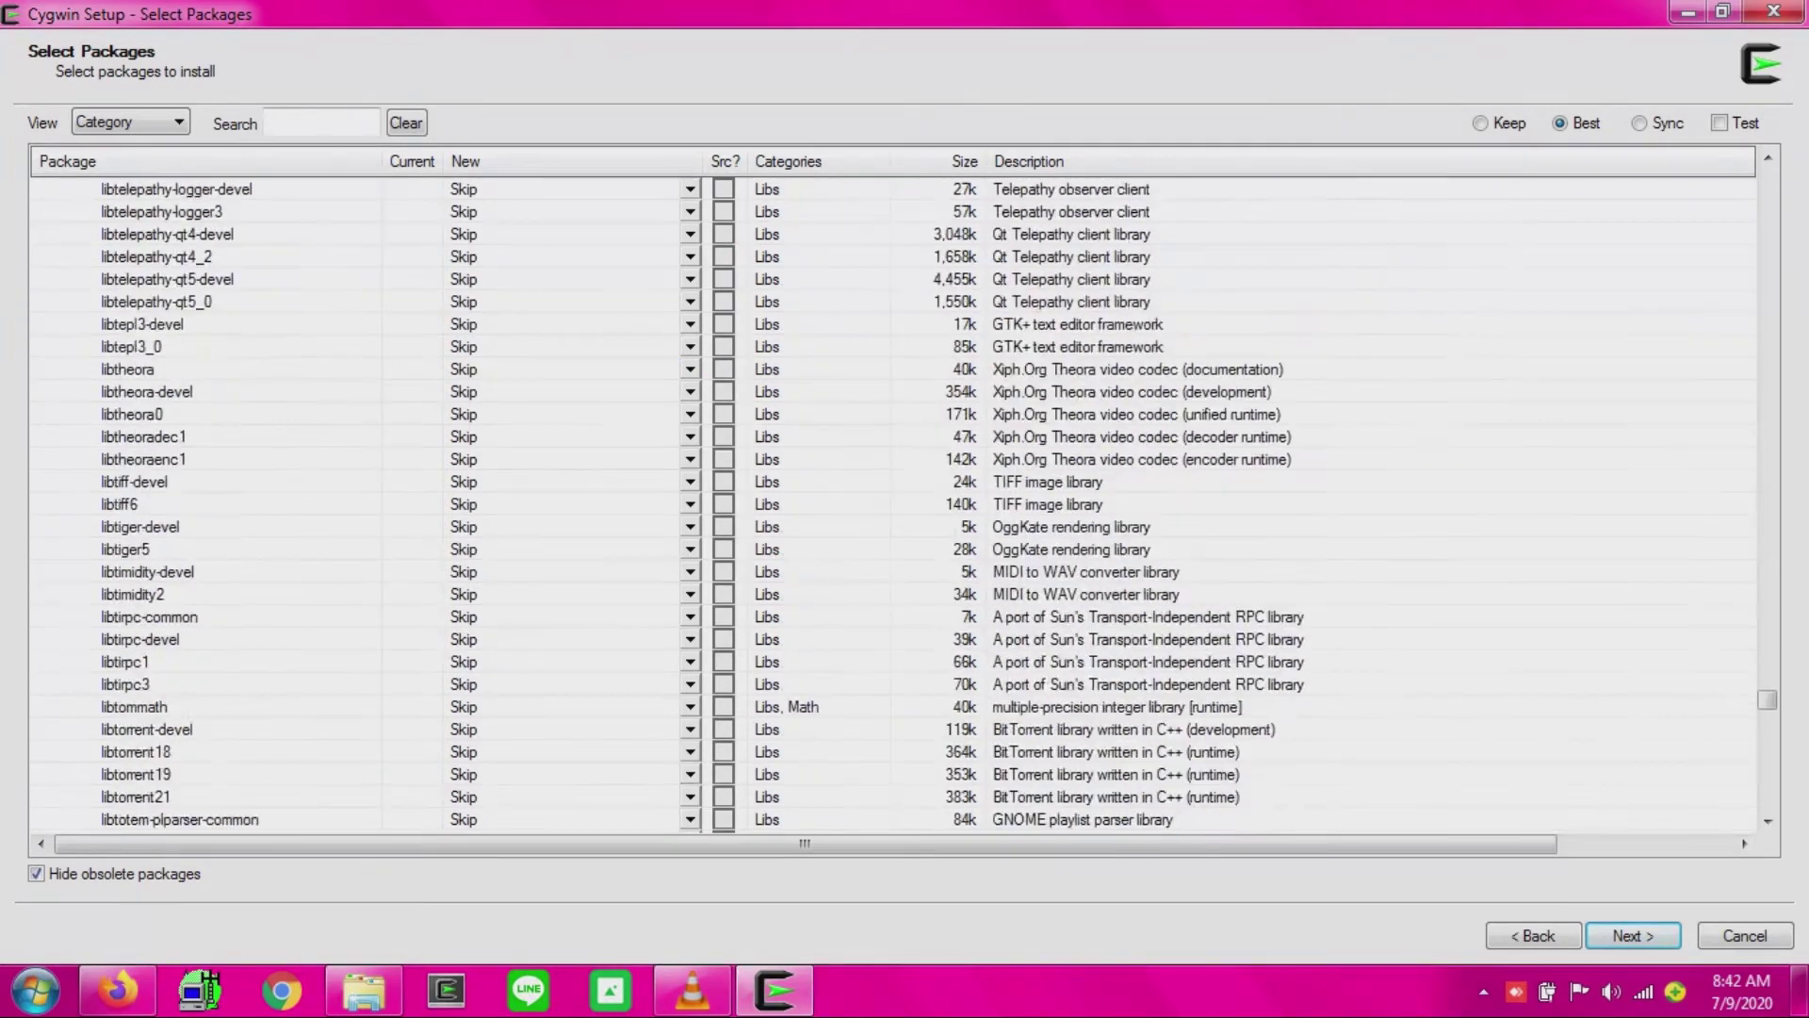
scroll(895, 499, down, 20)
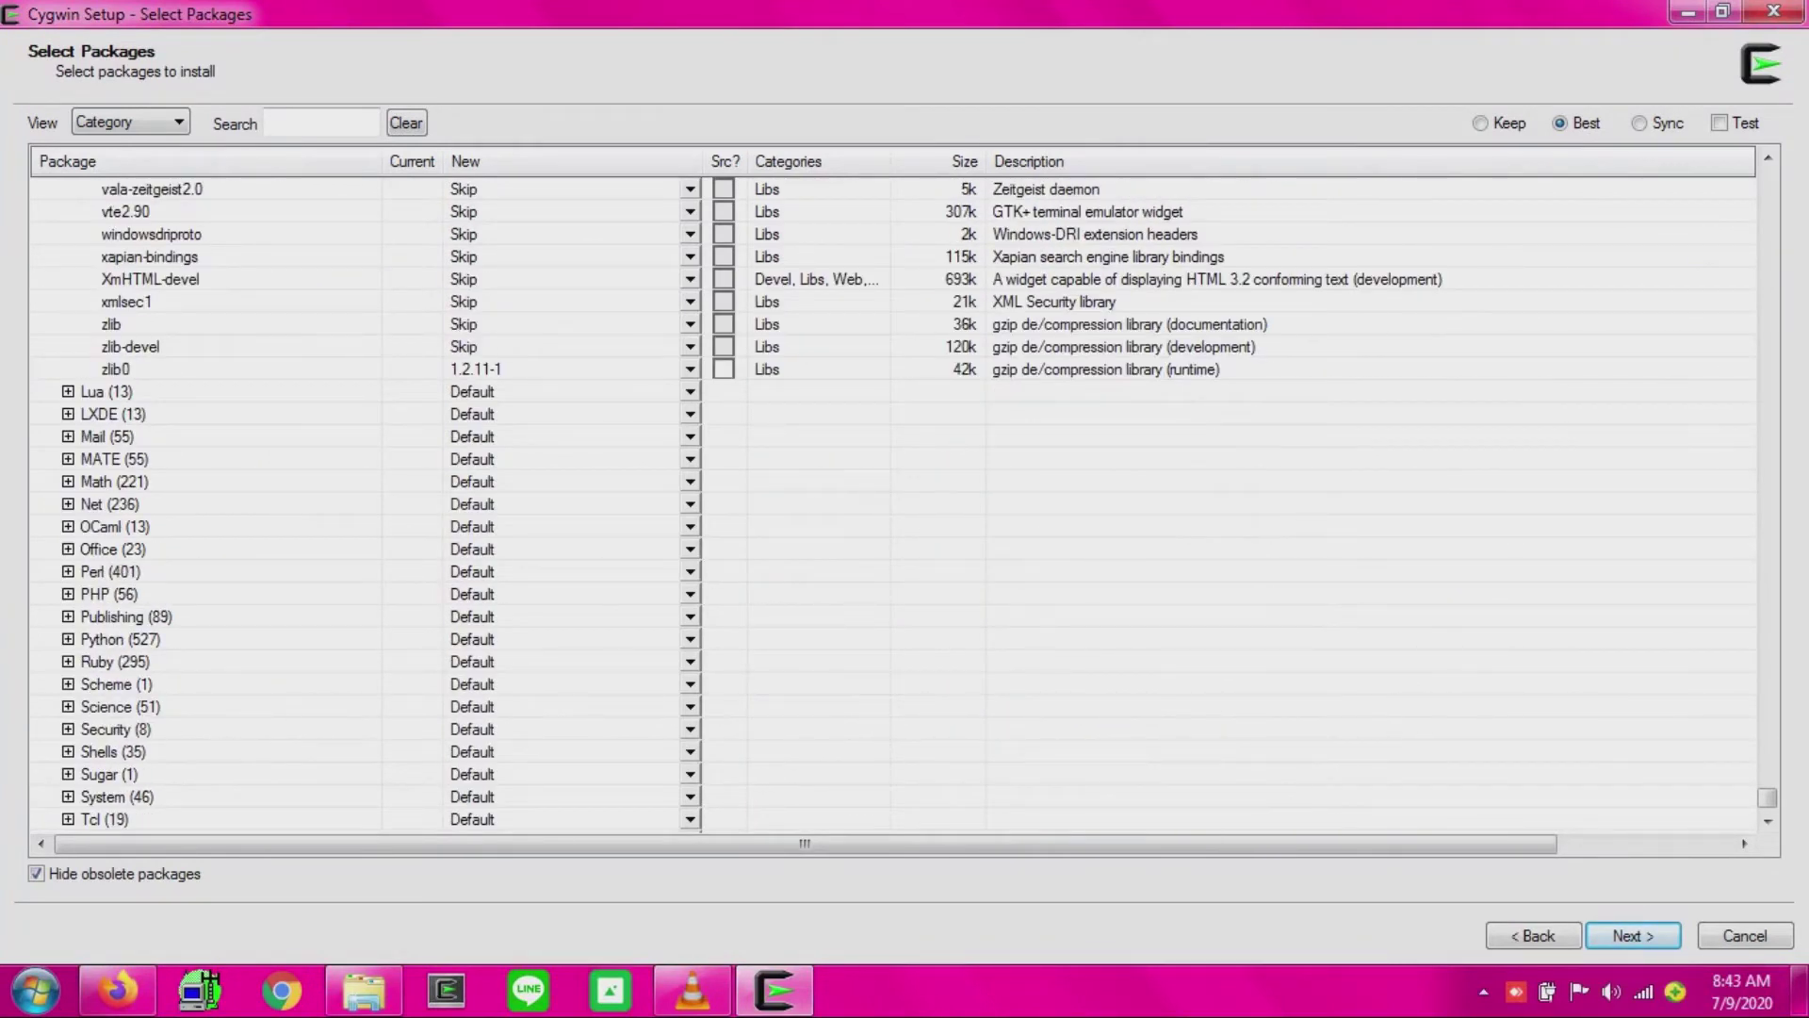
scroll(895, 499, down, 4)
click(68, 279)
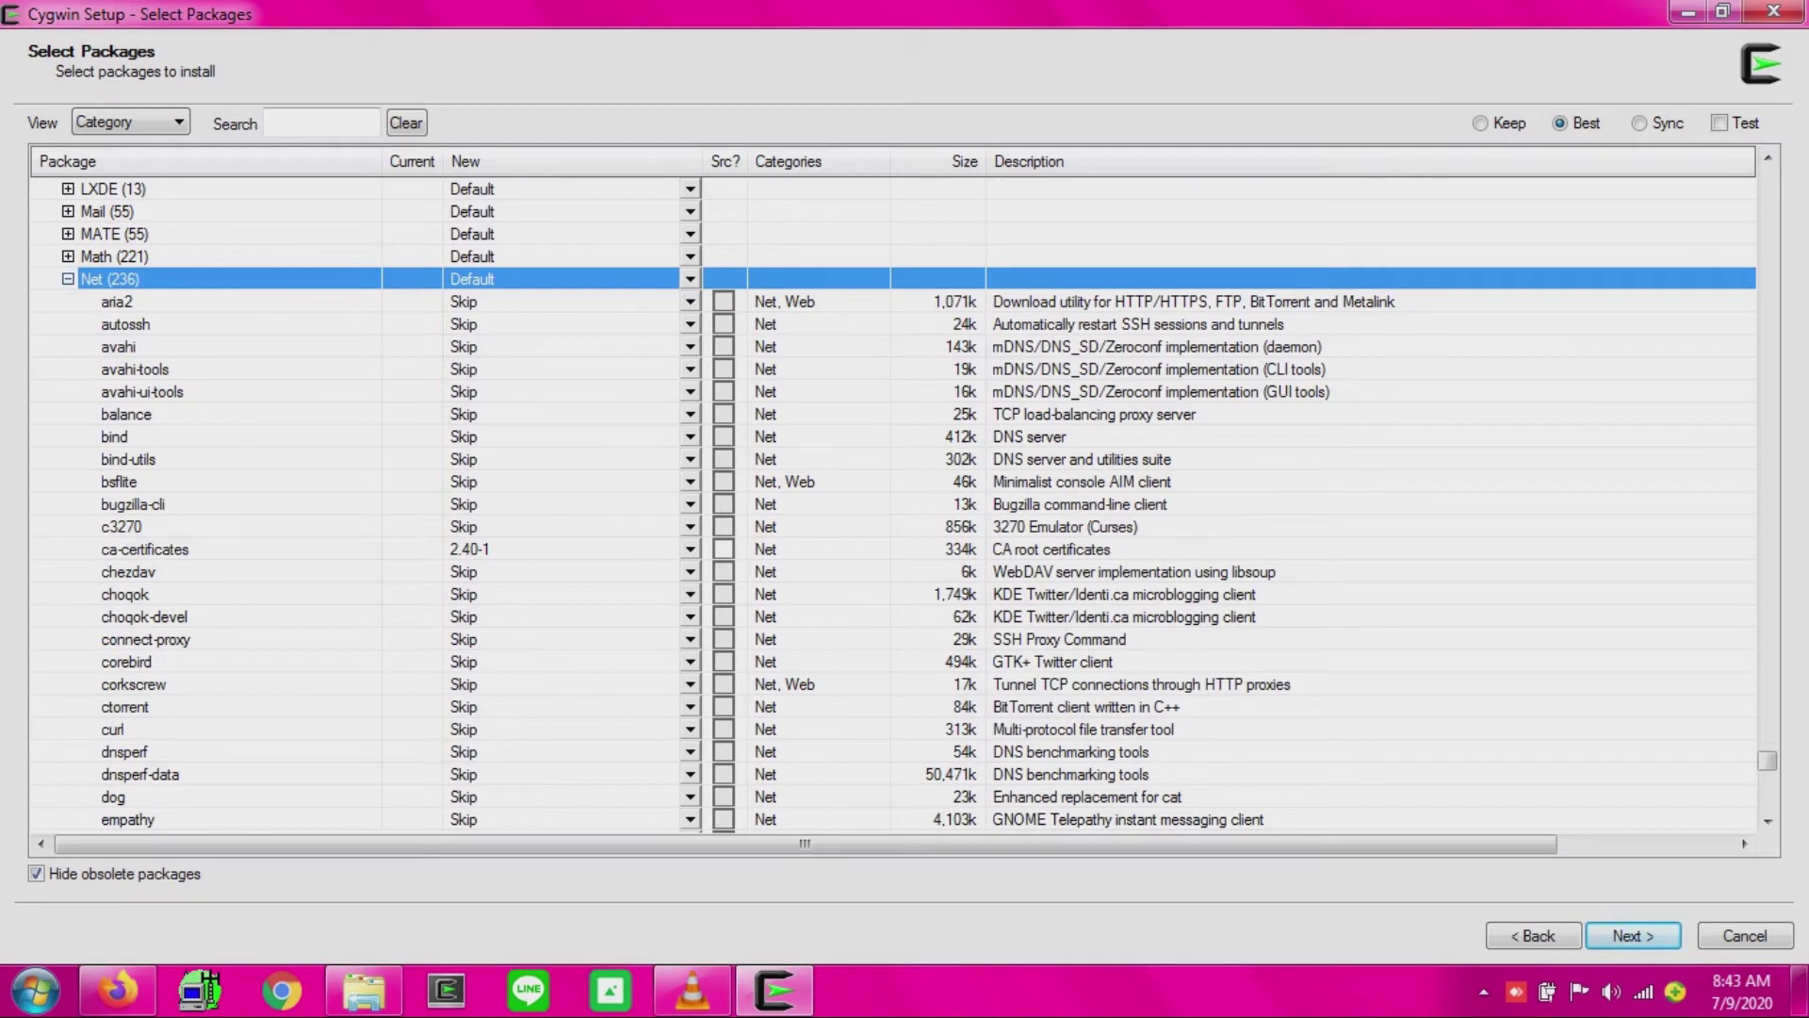
click(691, 729)
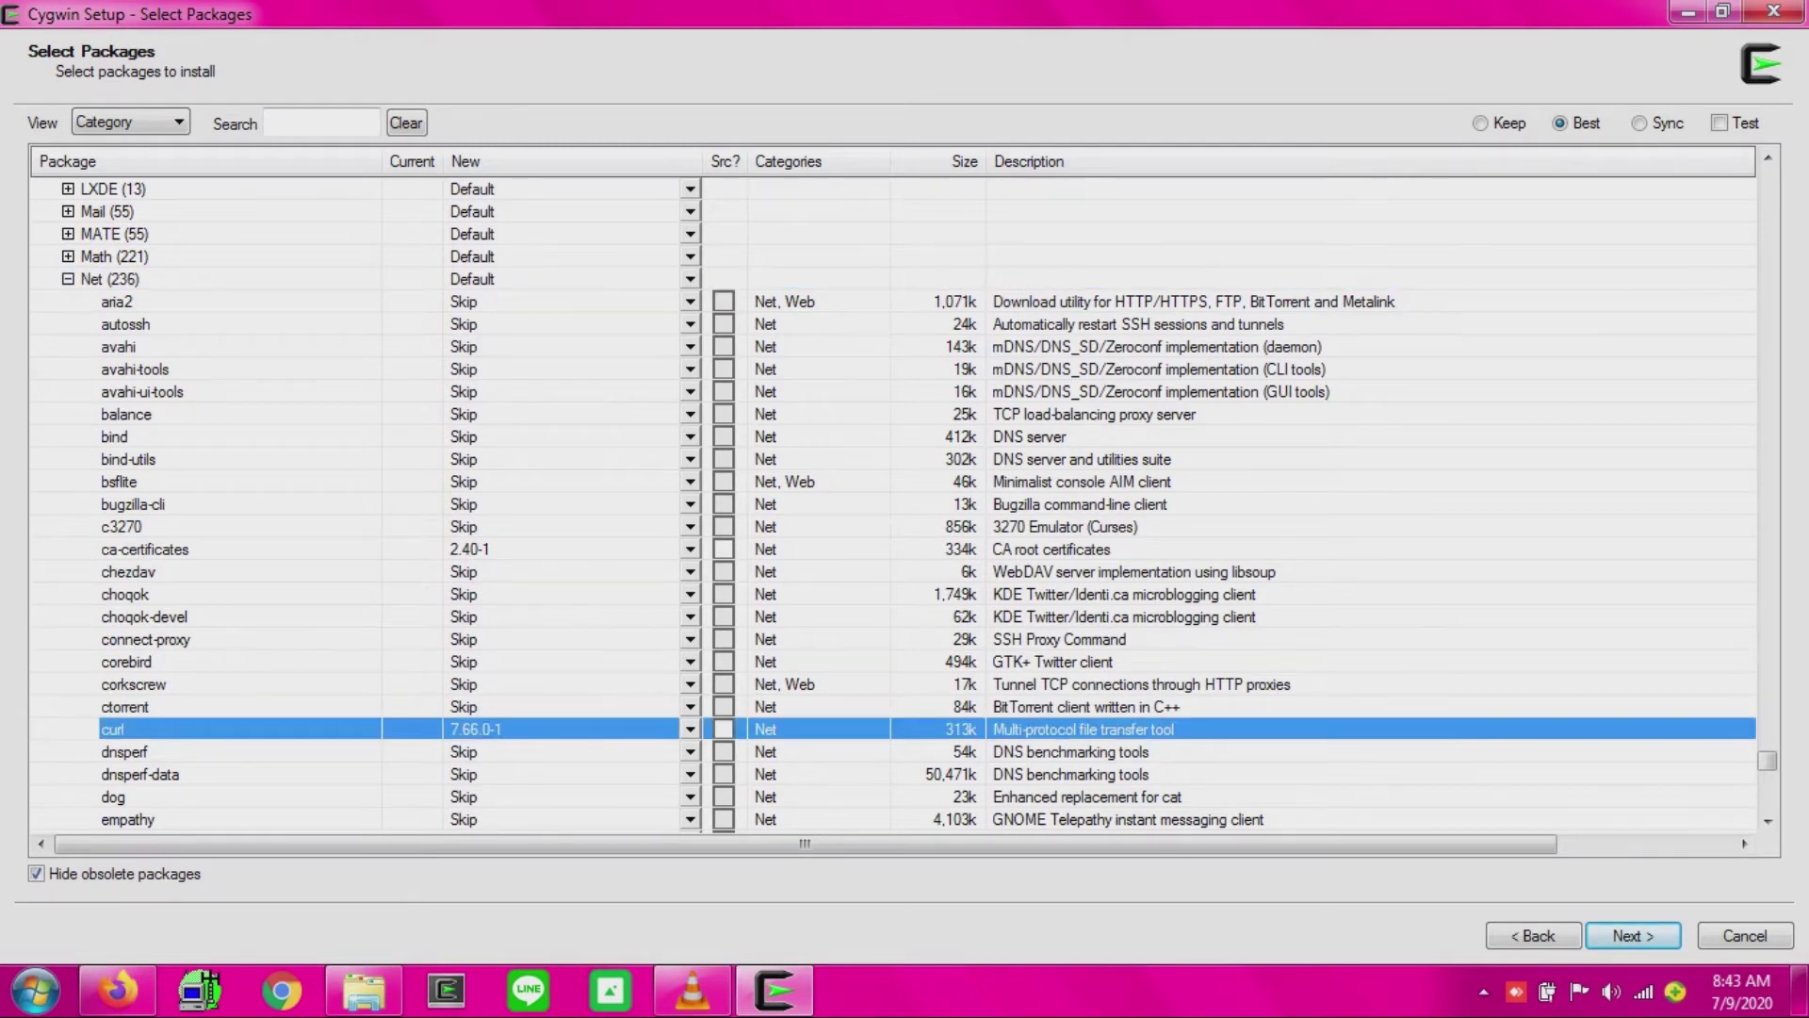
Mark the Net packages inetutils 1.9.4-1 and inetutils-server 1.9.4-1 for installation.
scroll(895, 500, down, 10)
double_click(463, 752)
double_click(464, 775)
scroll(463, 774, down, 8)
scroll(895, 500, down, 20)
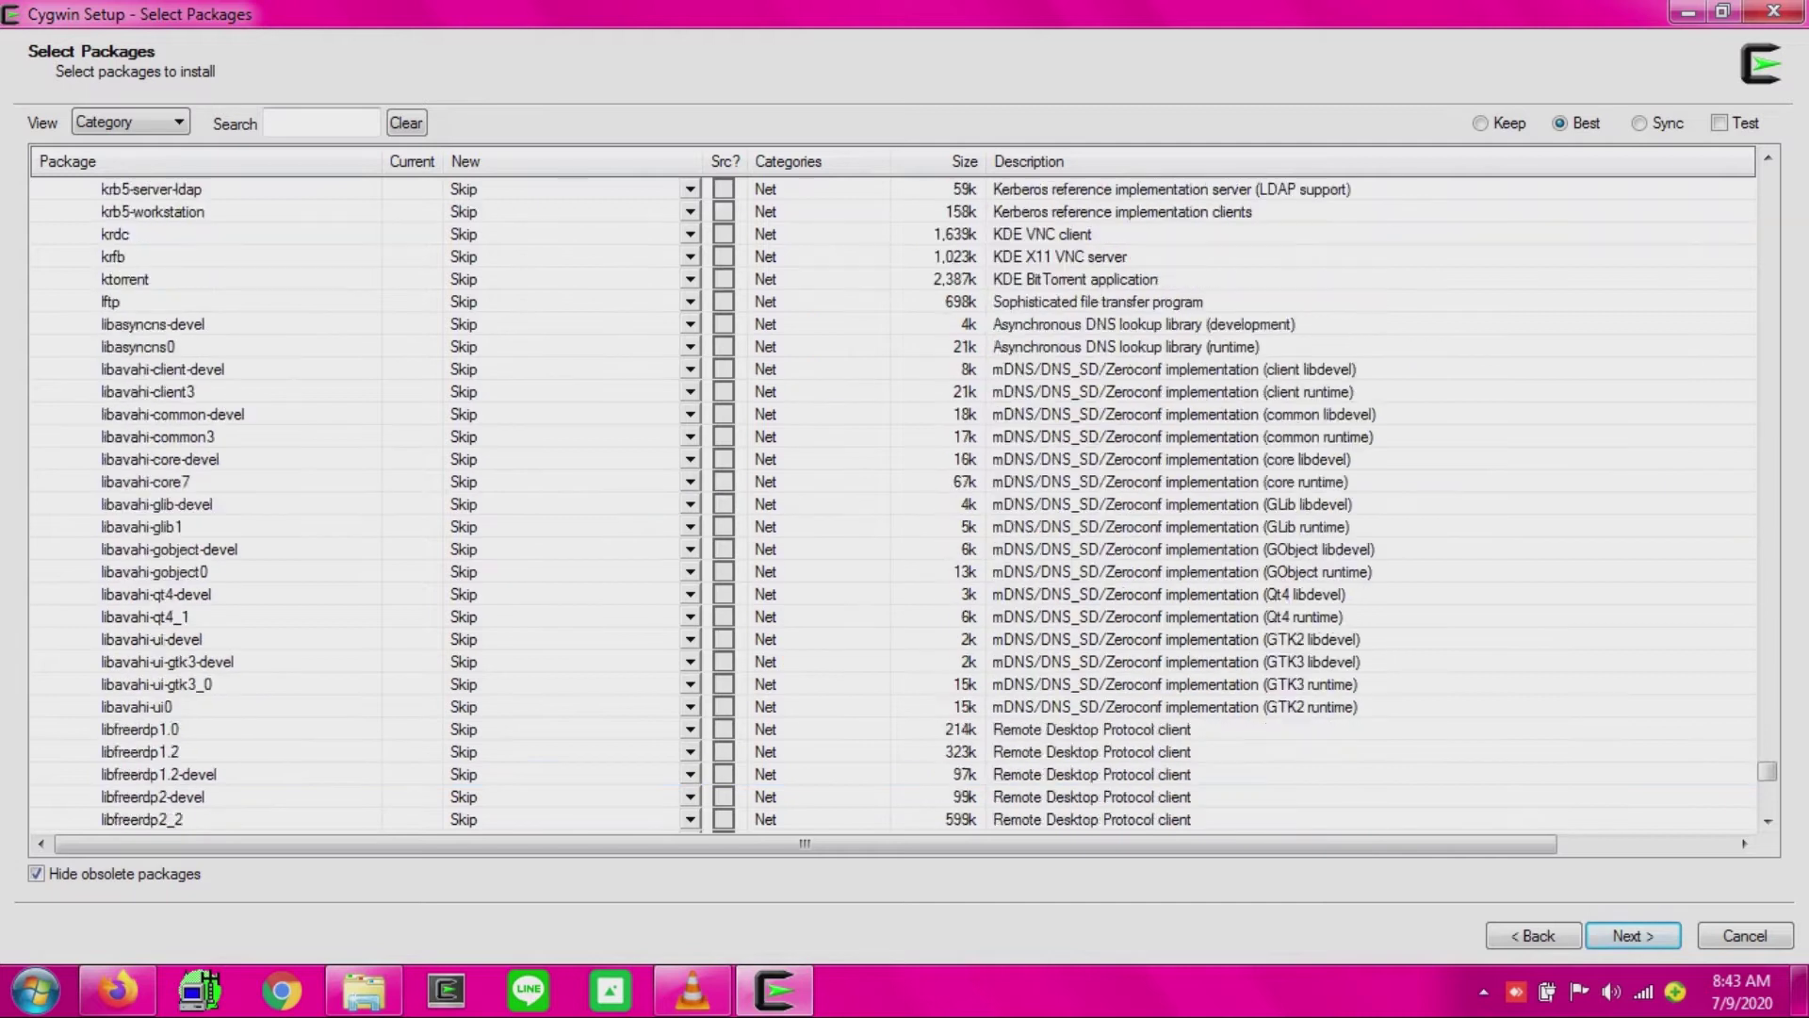
scroll(895, 500, up, 2)
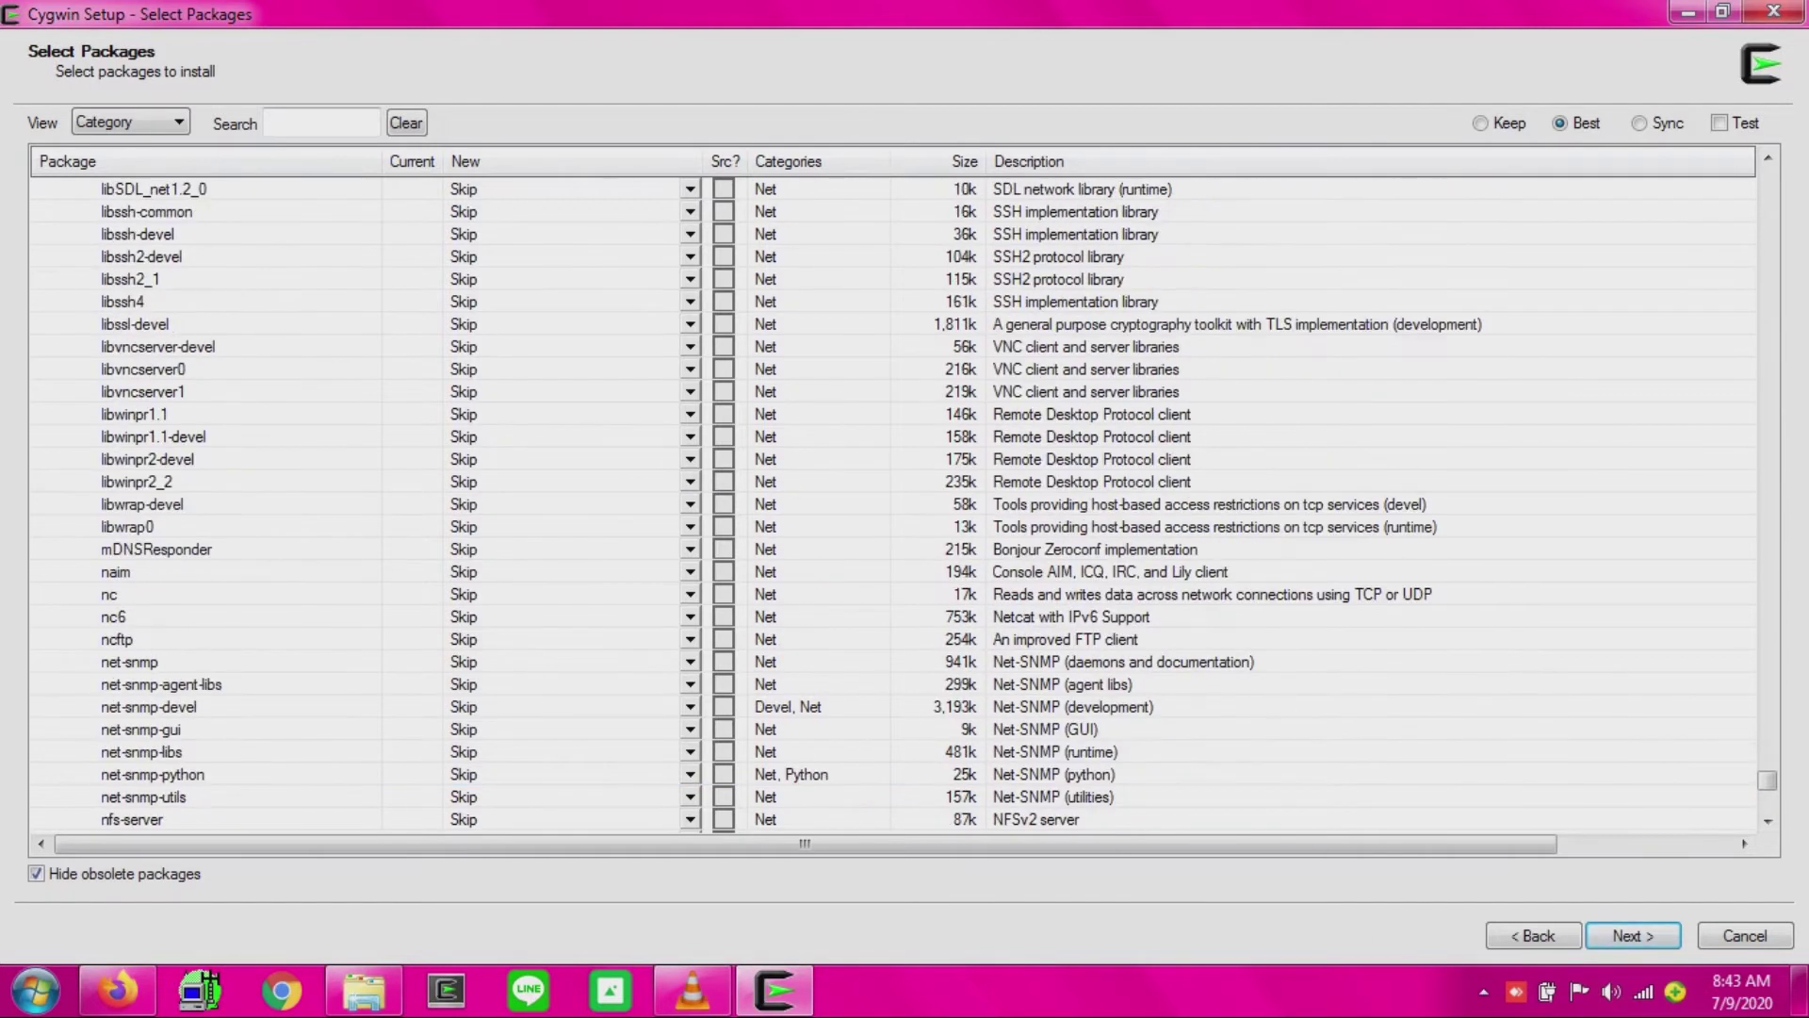
Mark one package past the net-snmp entries, plus tftp 5.2-1 and tftp-server 5.2-1, in the Net category for installation.
scroll(895, 499, down, 4)
double_click(464, 707)
scroll(464, 706, down, 2)
scroll(895, 500, down, 16)
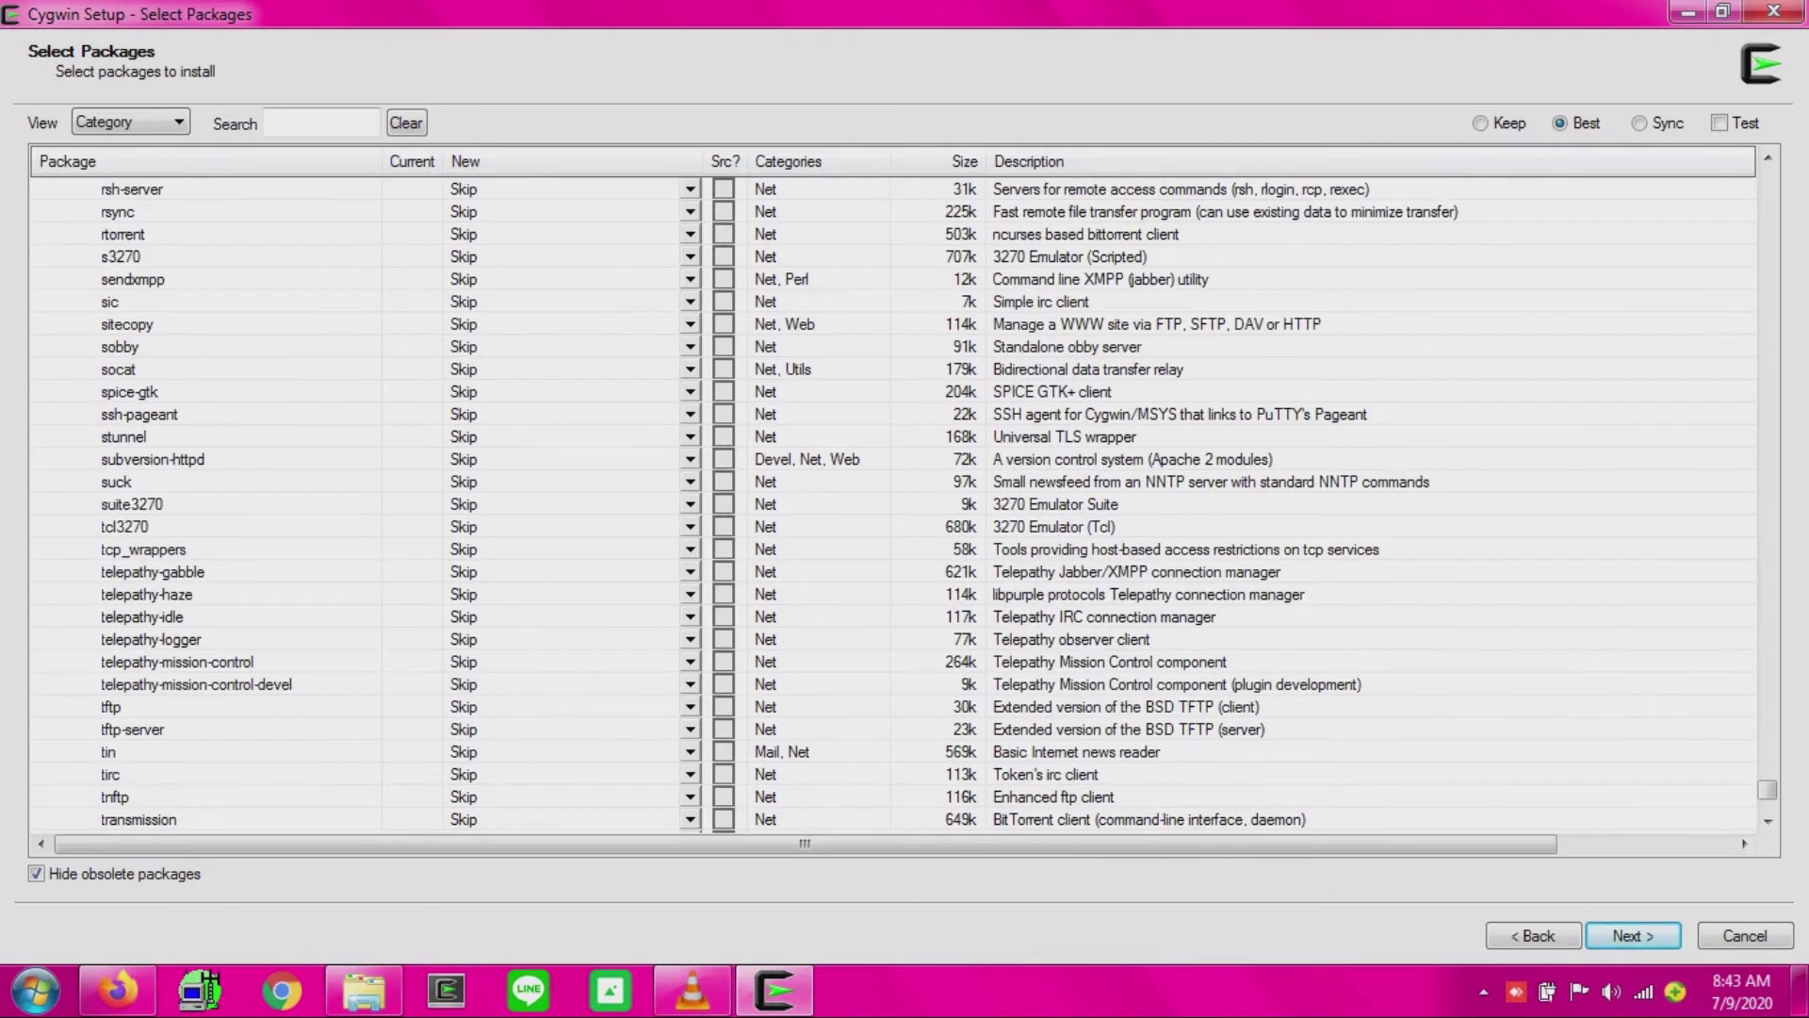
double_click(464, 706)
double_click(463, 729)
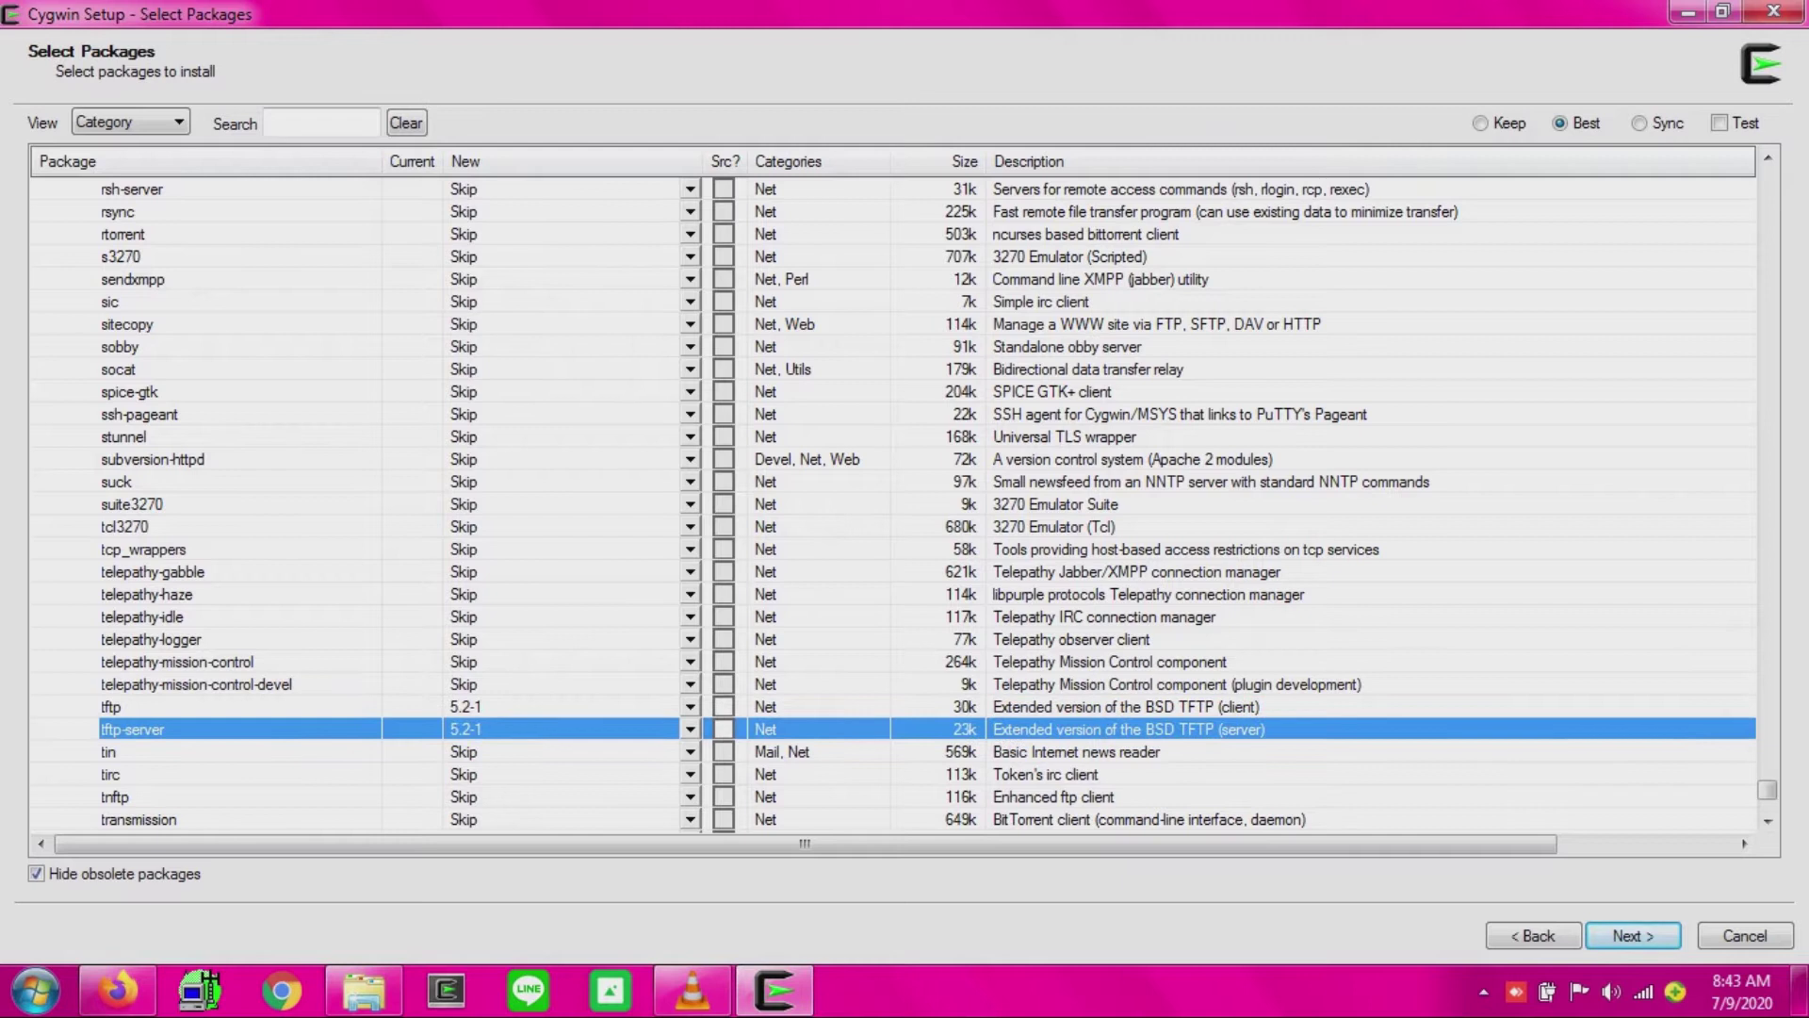
Review the remaining packages and the selections made throughout the Net category.
scroll(464, 730, down, 6)
scroll(895, 500, down, 6)
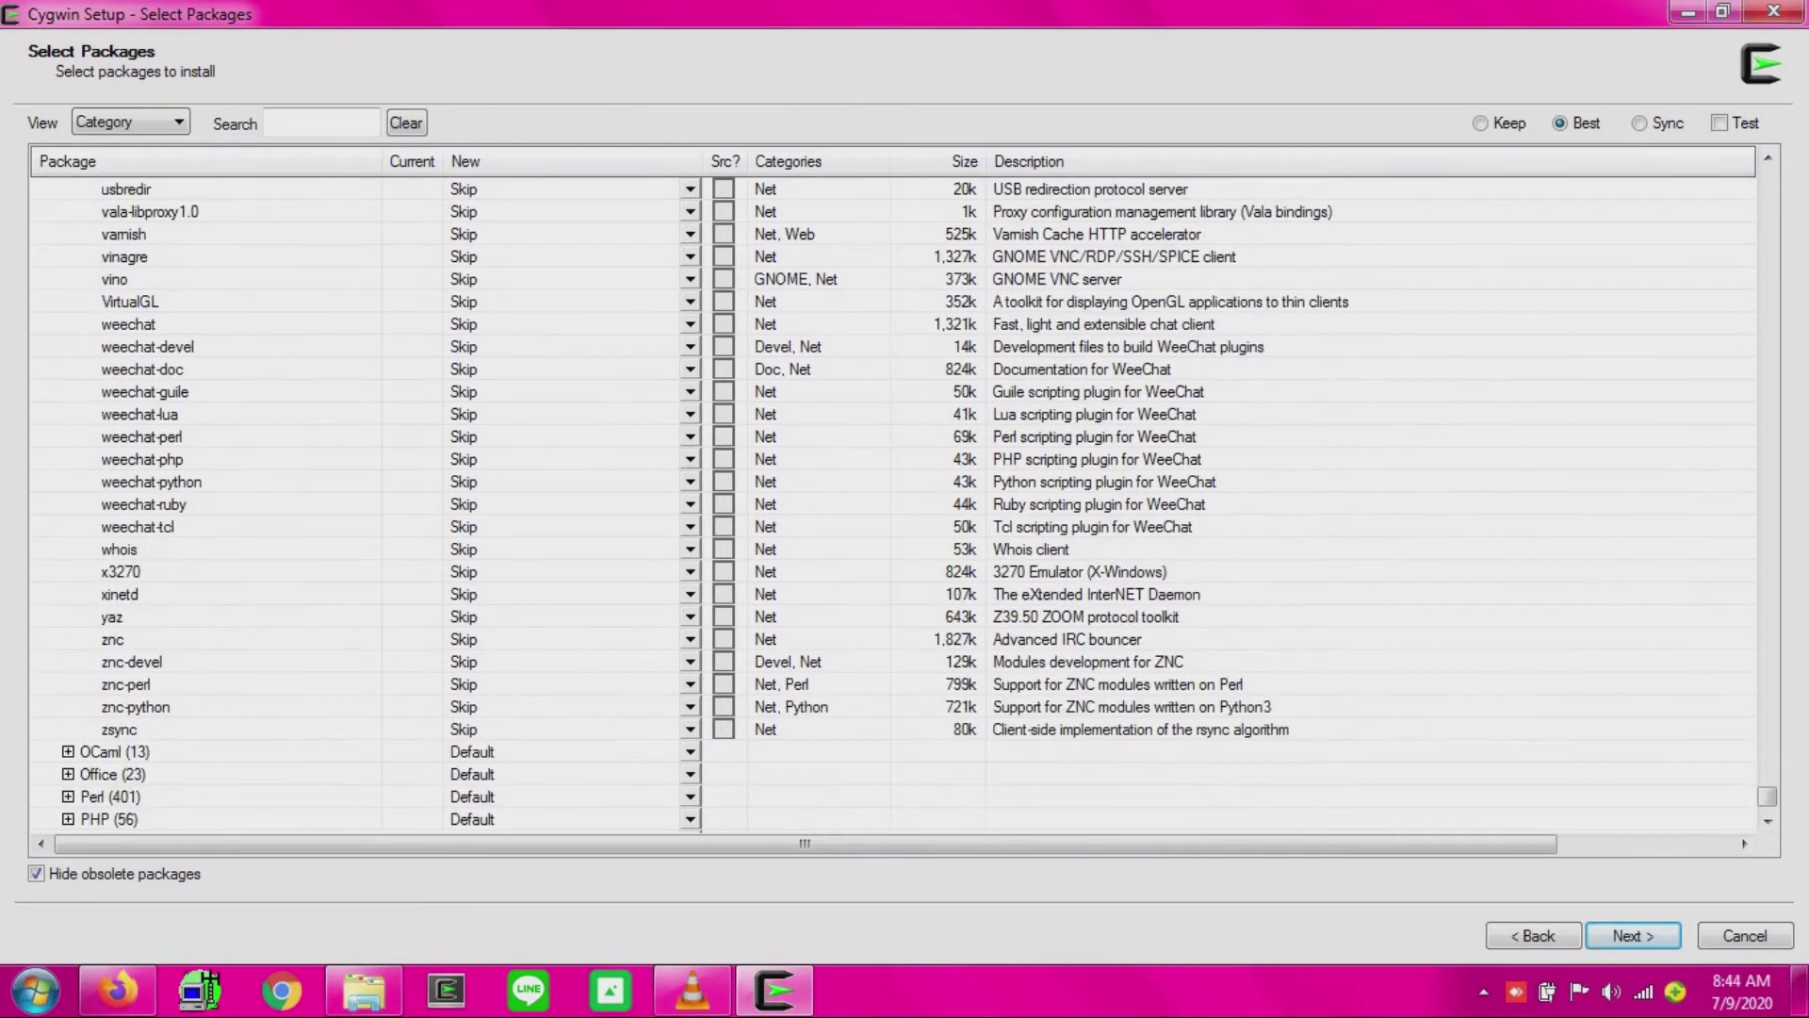
scroll(895, 500, up, 20)
scroll(895, 500, up, 20)
scroll(895, 500, down, 2)
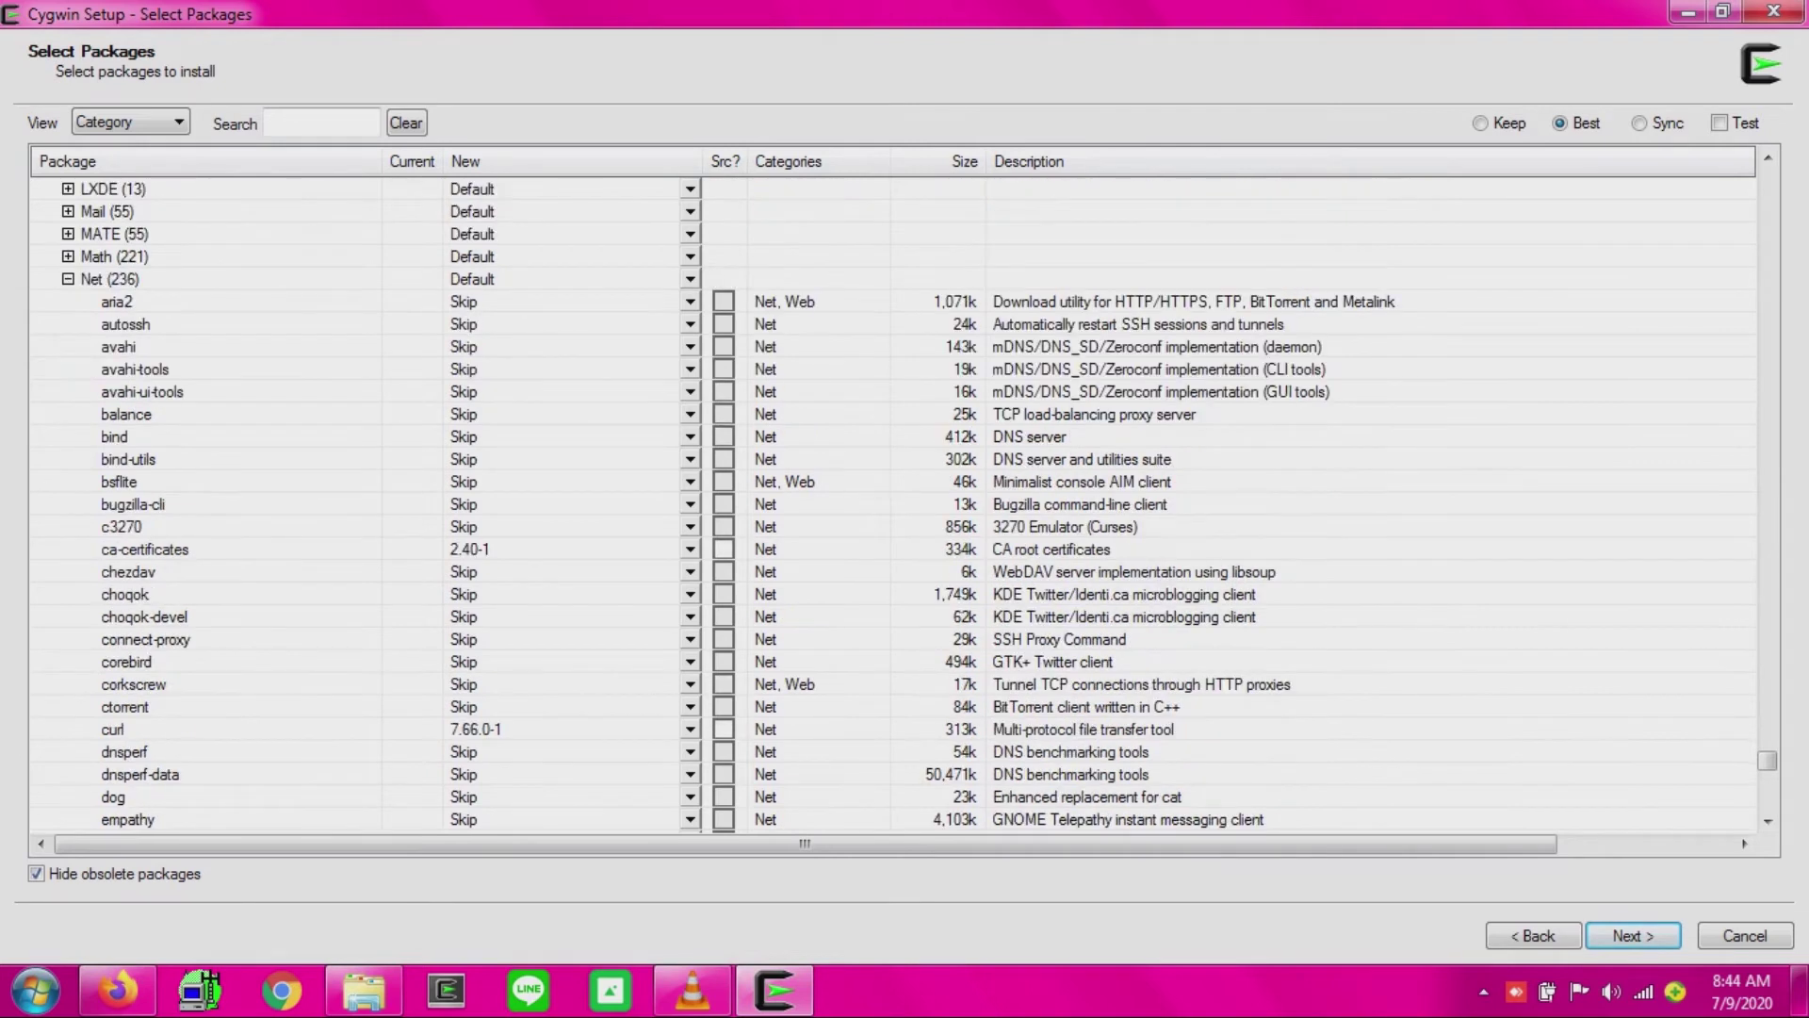
scroll(895, 504, down, 20)
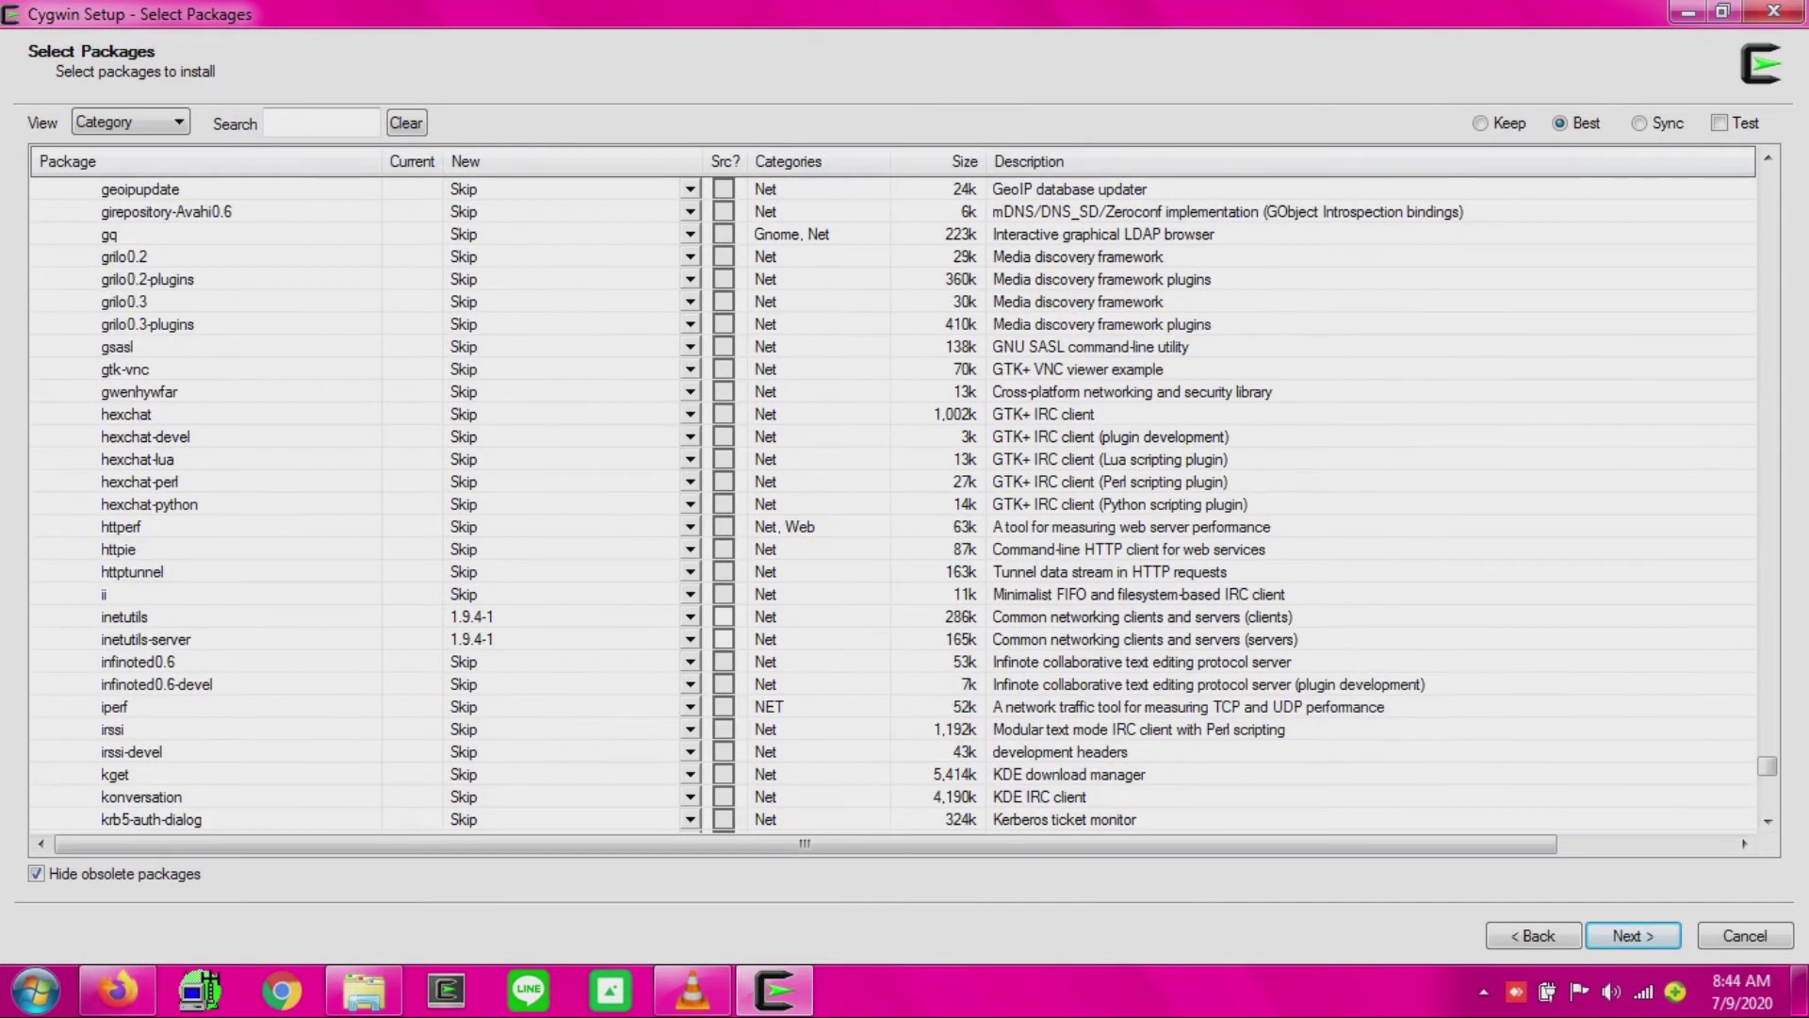
scroll(895, 504, down, 6)
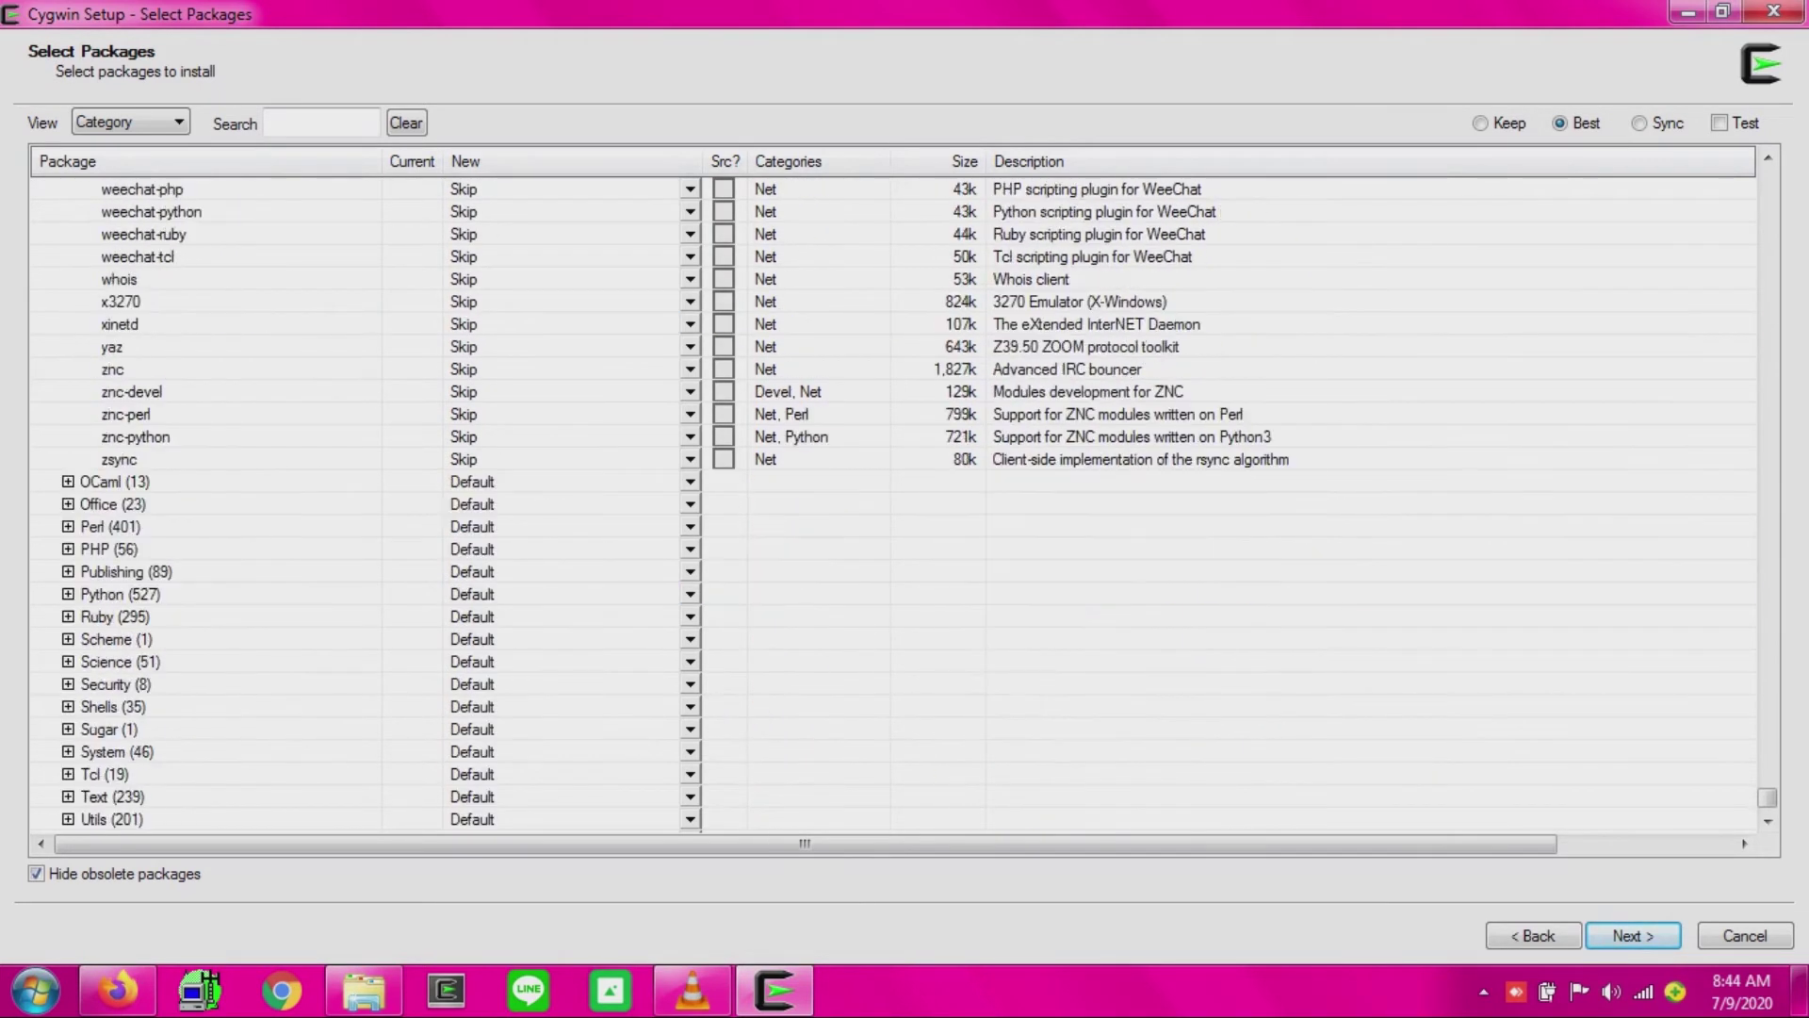
Expand the Perl category and mark the perl programming language interpreter package for installation.
scroll(895, 504, down, 2)
click(67, 414)
scroll(895, 504, down, 2)
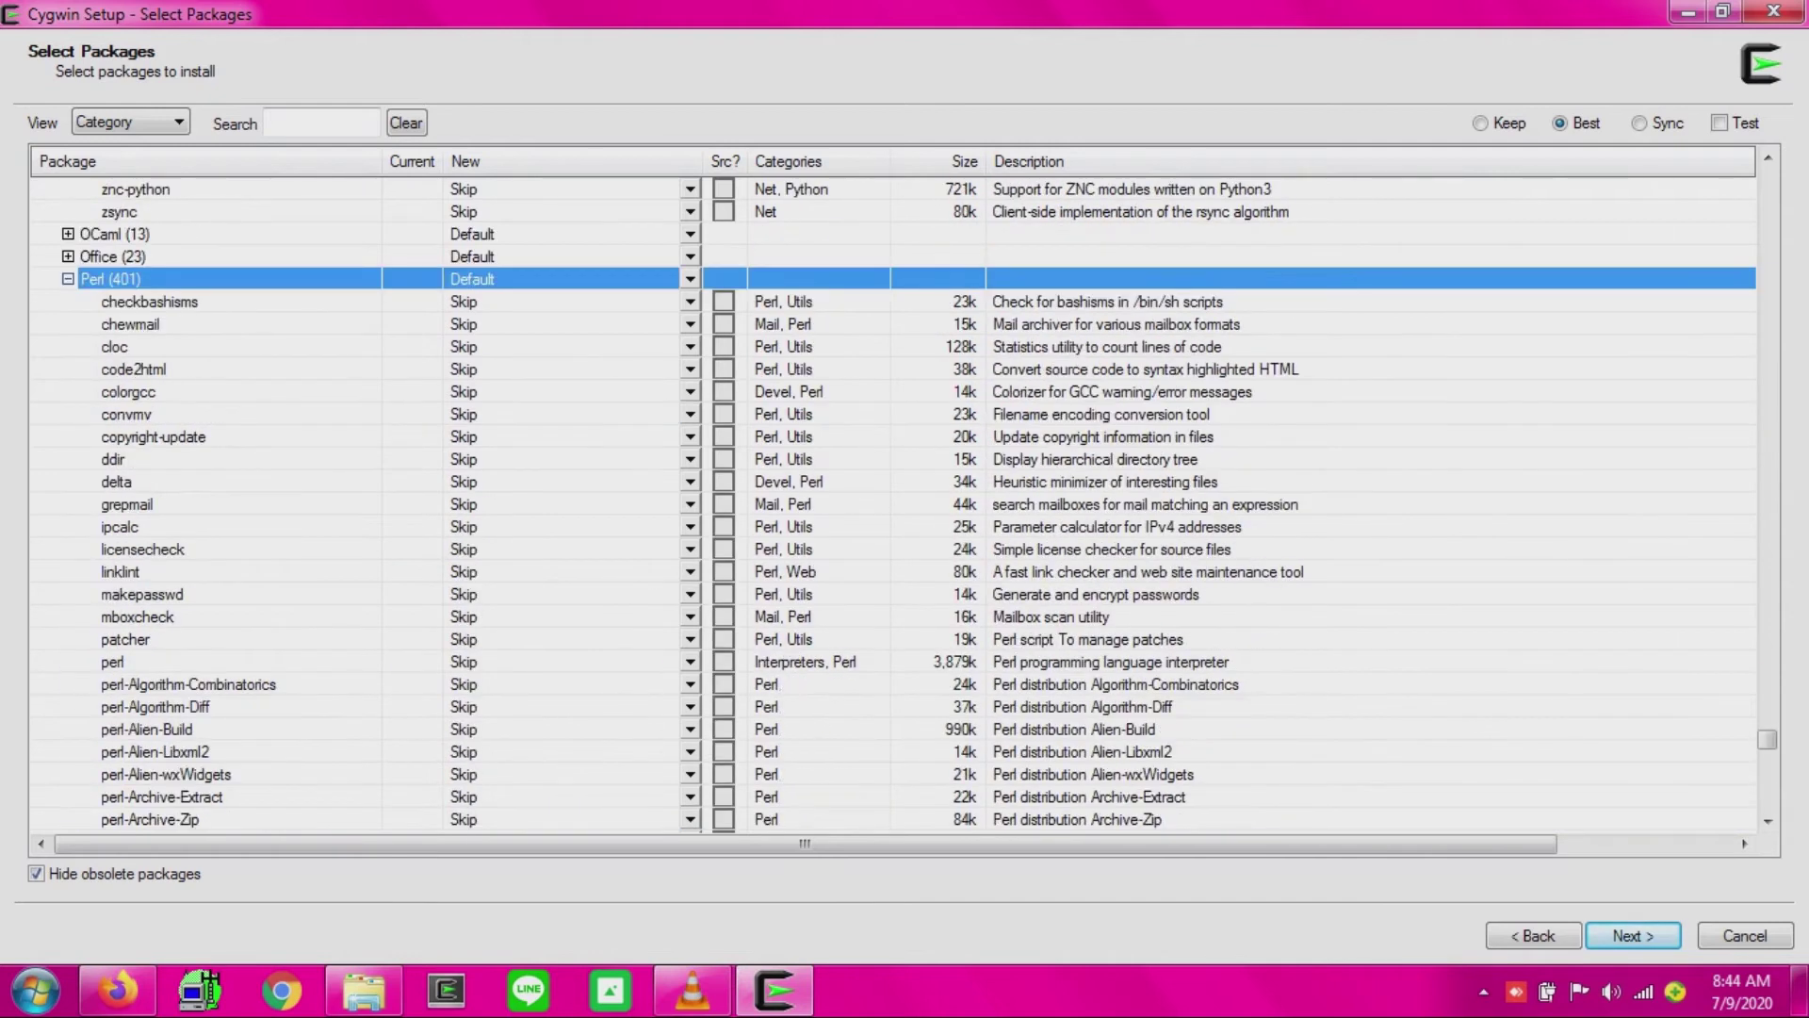
double_click(464, 663)
Mark the Perl packages perl-IO-HTML 1.001-4 and perl-IO-Tty for installation.
scroll(463, 662, down, 8)
scroll(895, 504, down, 20)
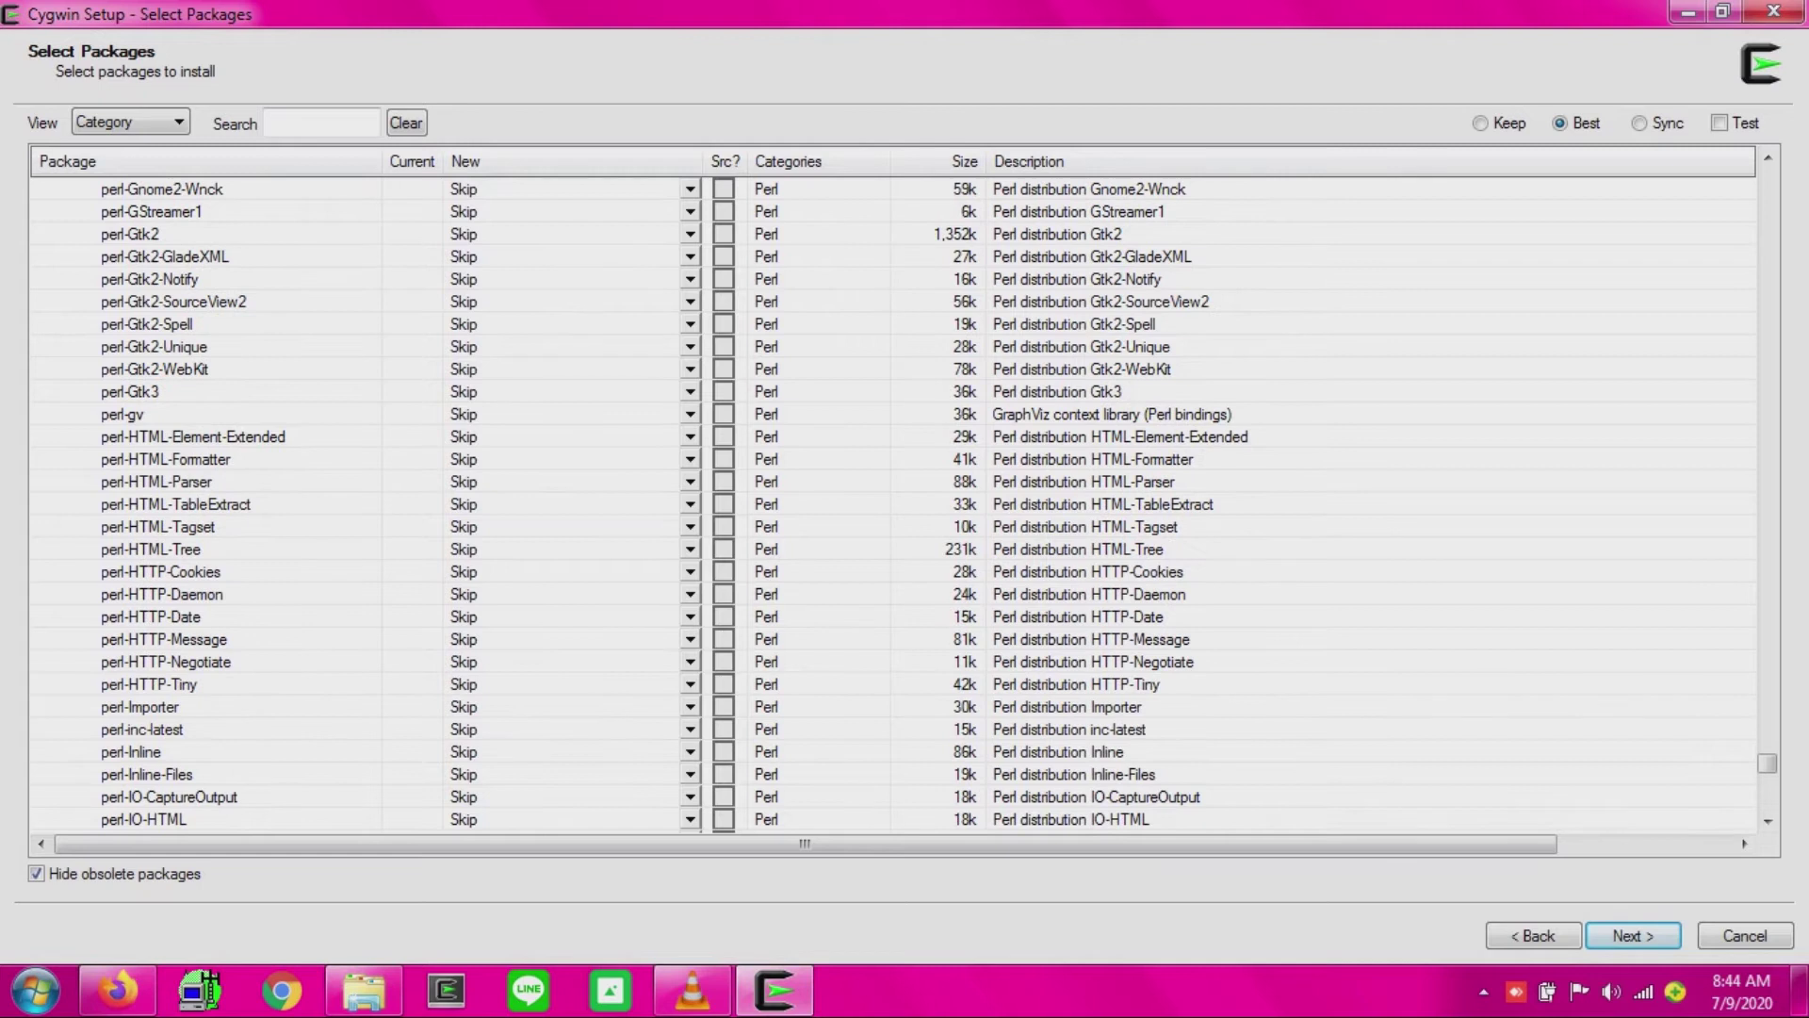
scroll(895, 504, down, 4)
double_click(463, 549)
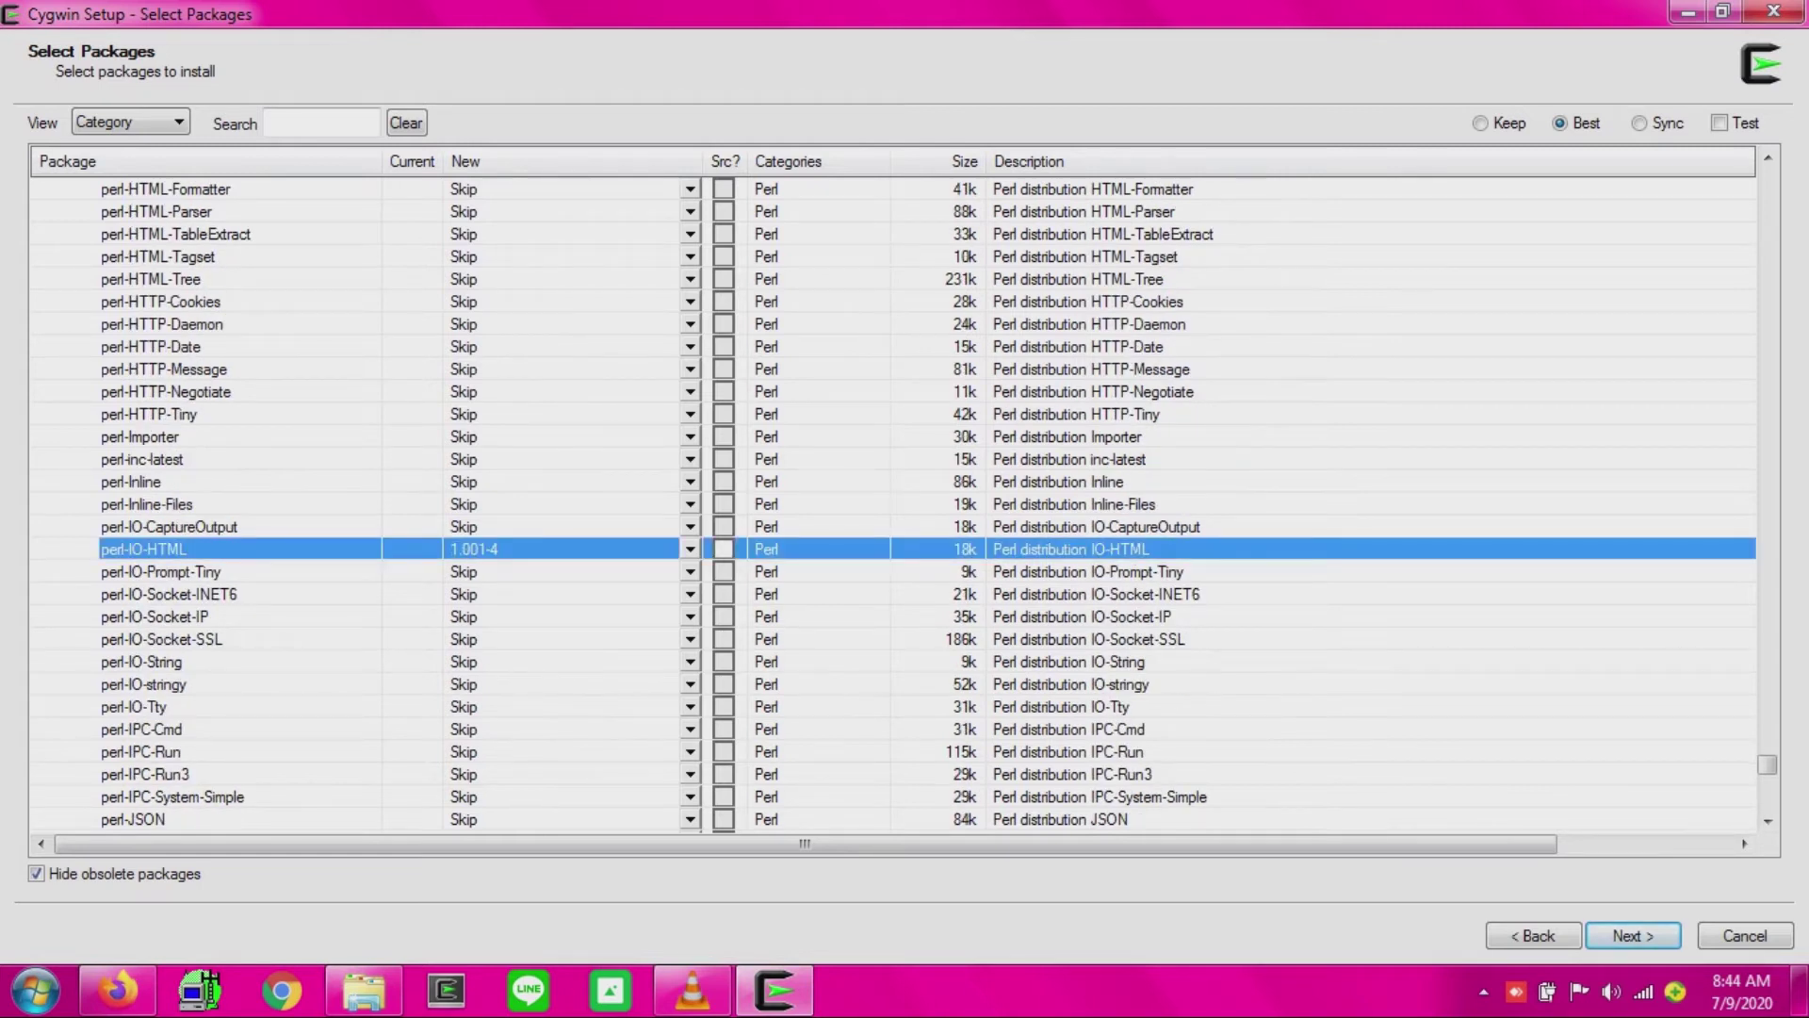
double_click(463, 707)
Mark perl-XML-Simple 2.25-2 in the Perl category for installation.
scroll(895, 504, down, 20)
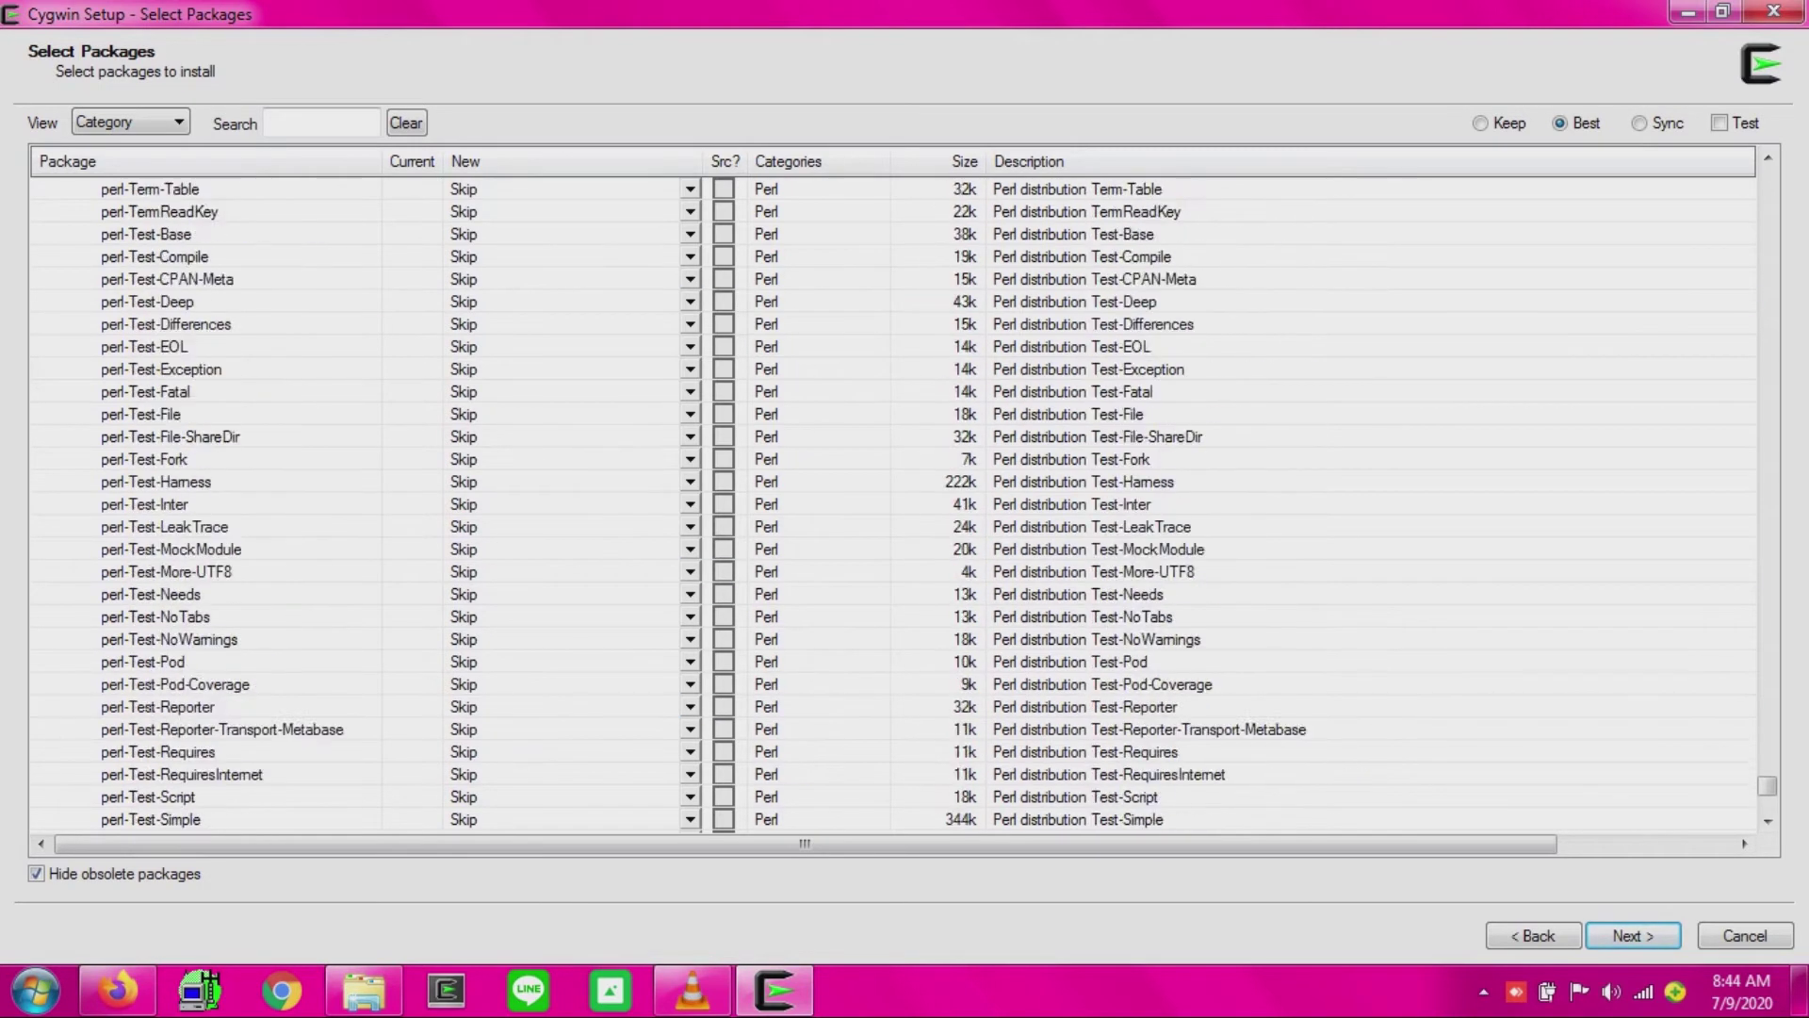
scroll(895, 504, down, 12)
double_click(464, 820)
scroll(895, 504, down, 4)
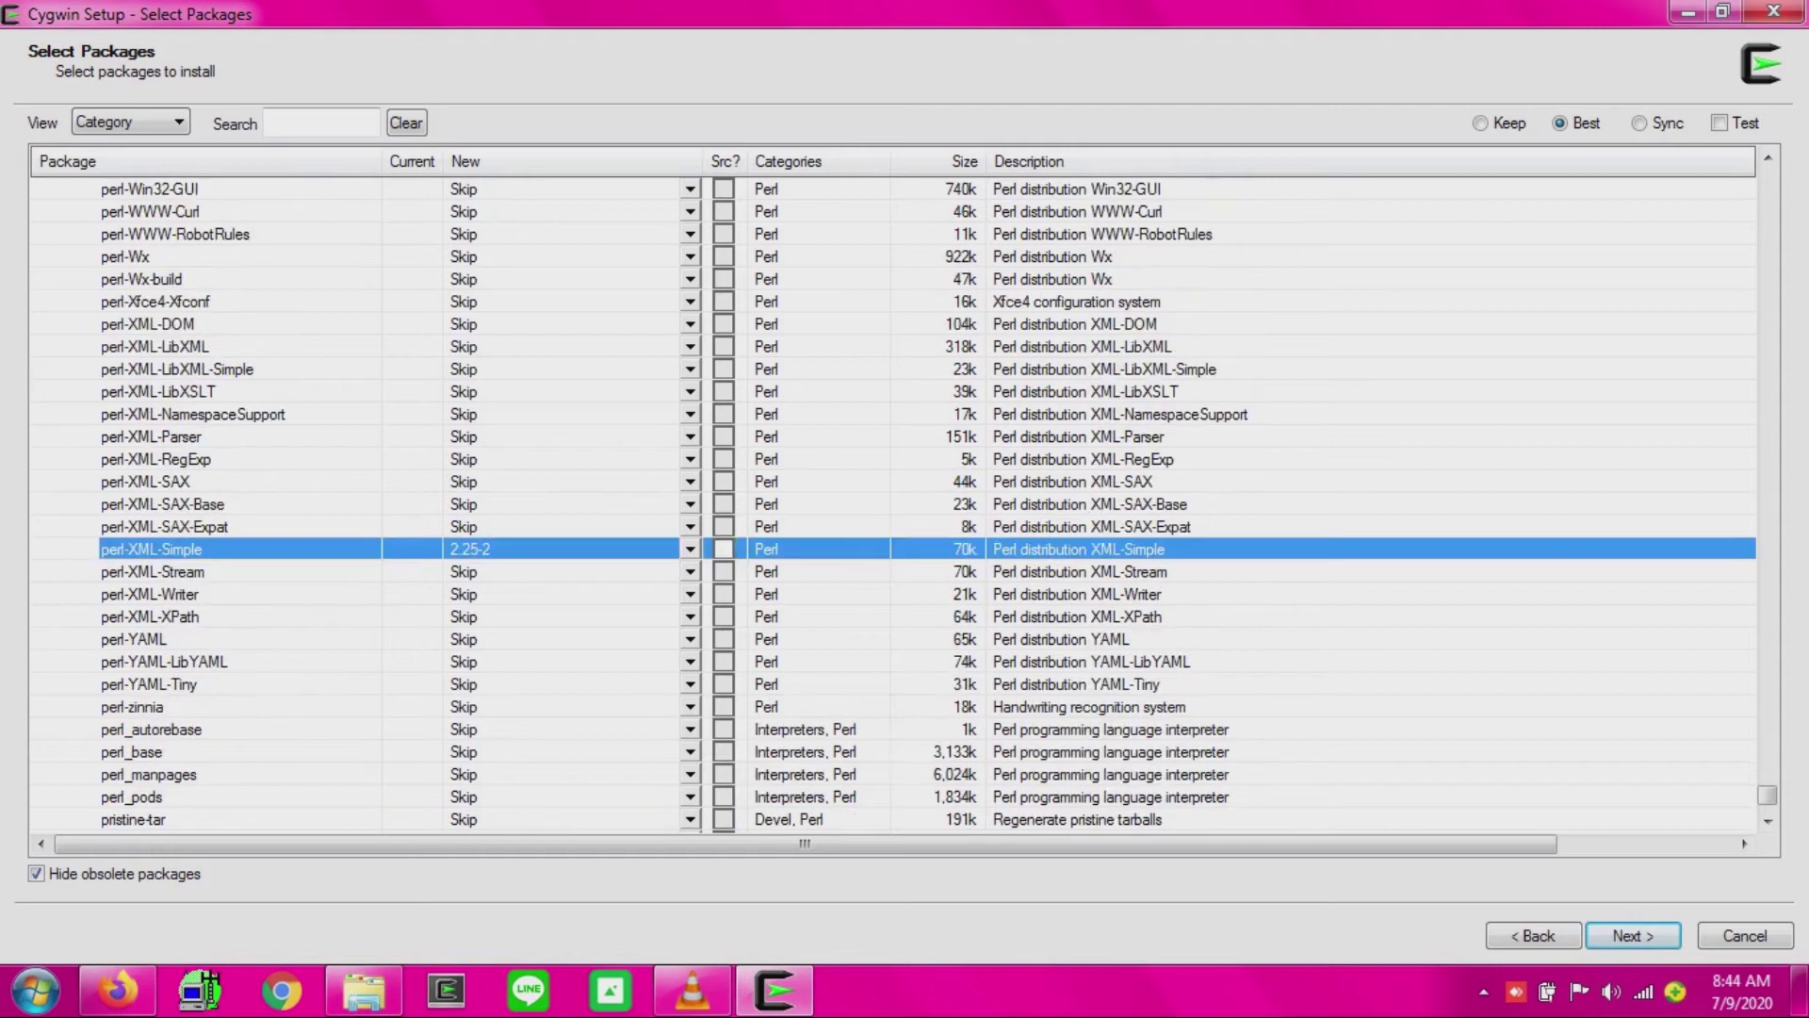
Expand the Python category and look through its packages.
scroll(895, 504, down, 5)
click(68, 640)
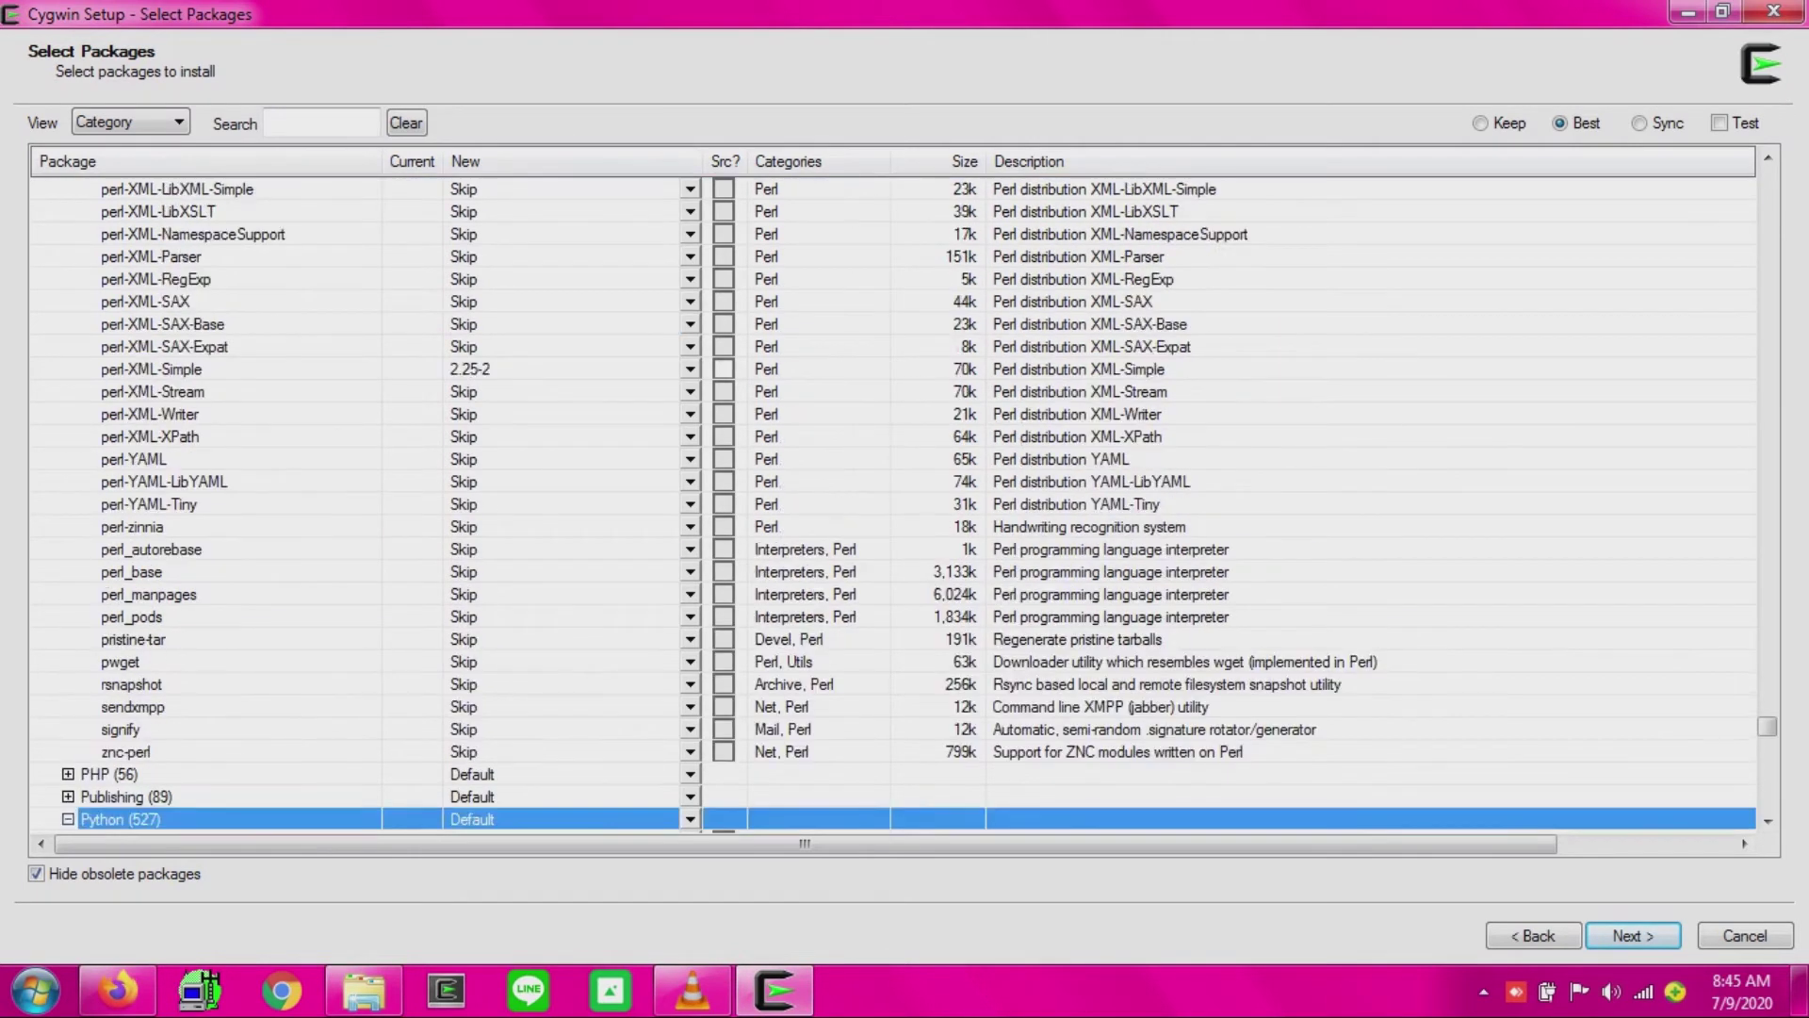
scroll(895, 504, down, 6)
scroll(895, 504, down, 10)
scroll(895, 504, down, 15)
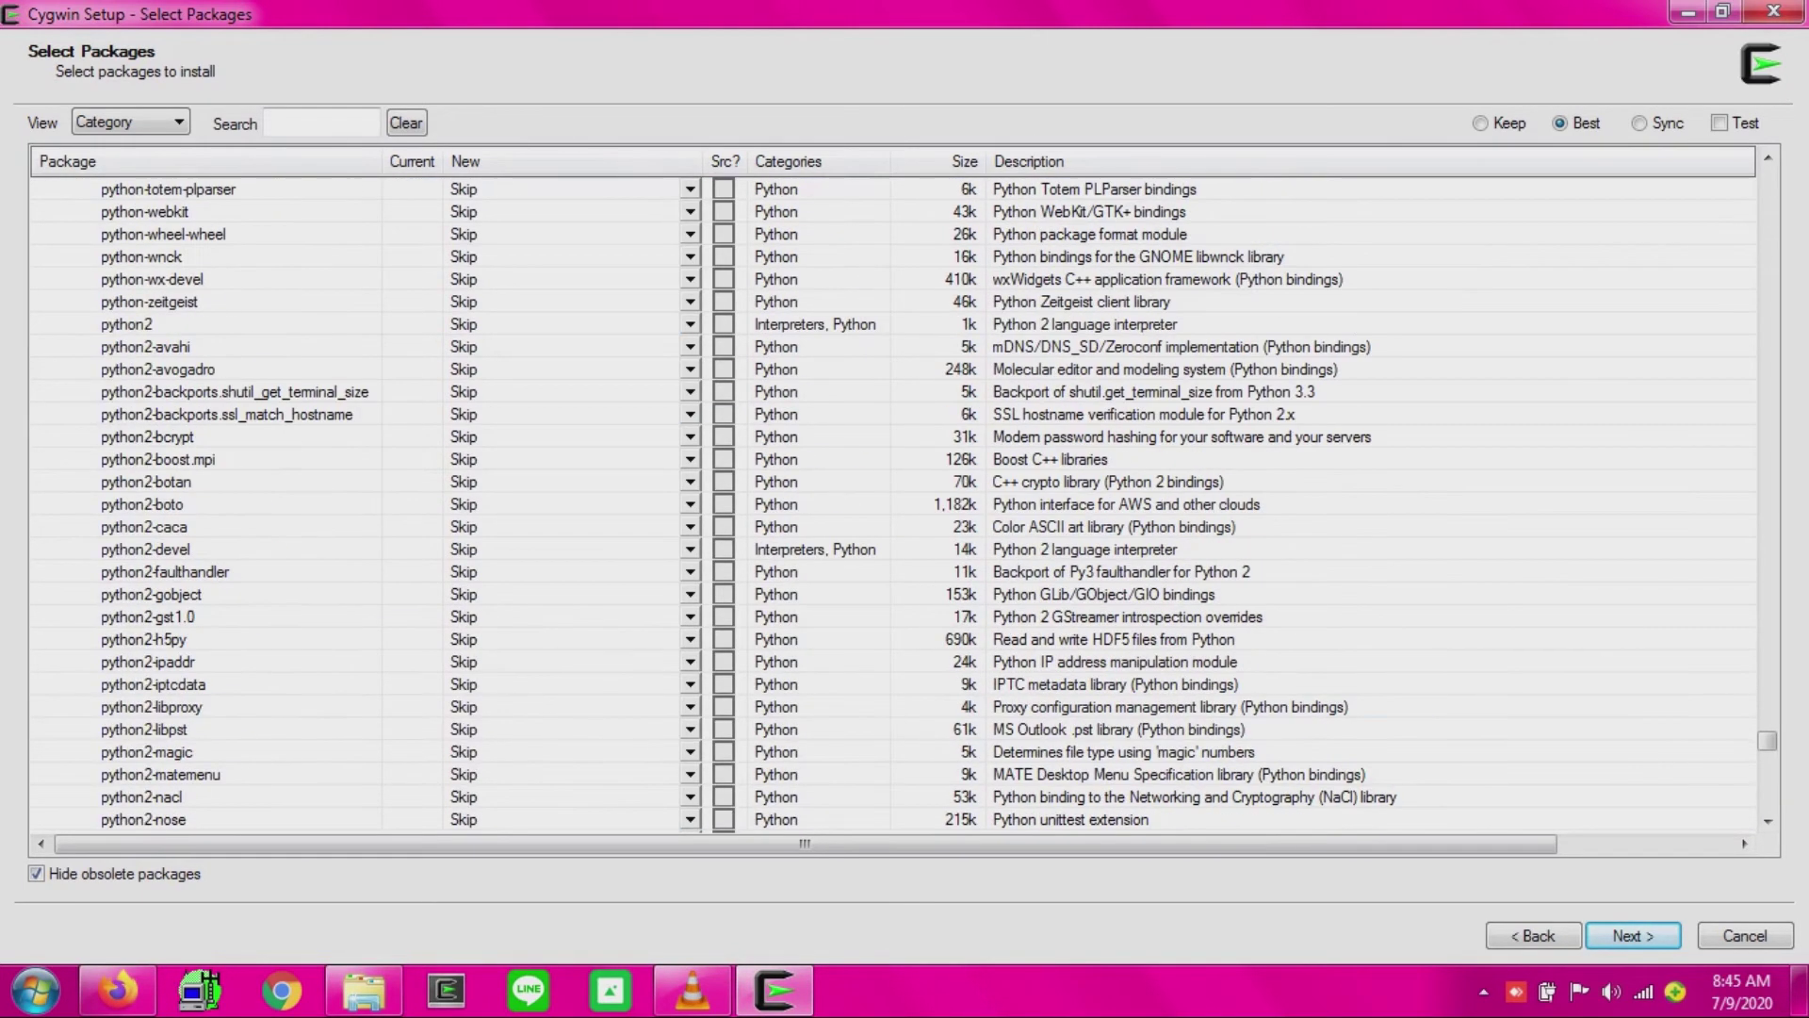
scroll(895, 504, down, 20)
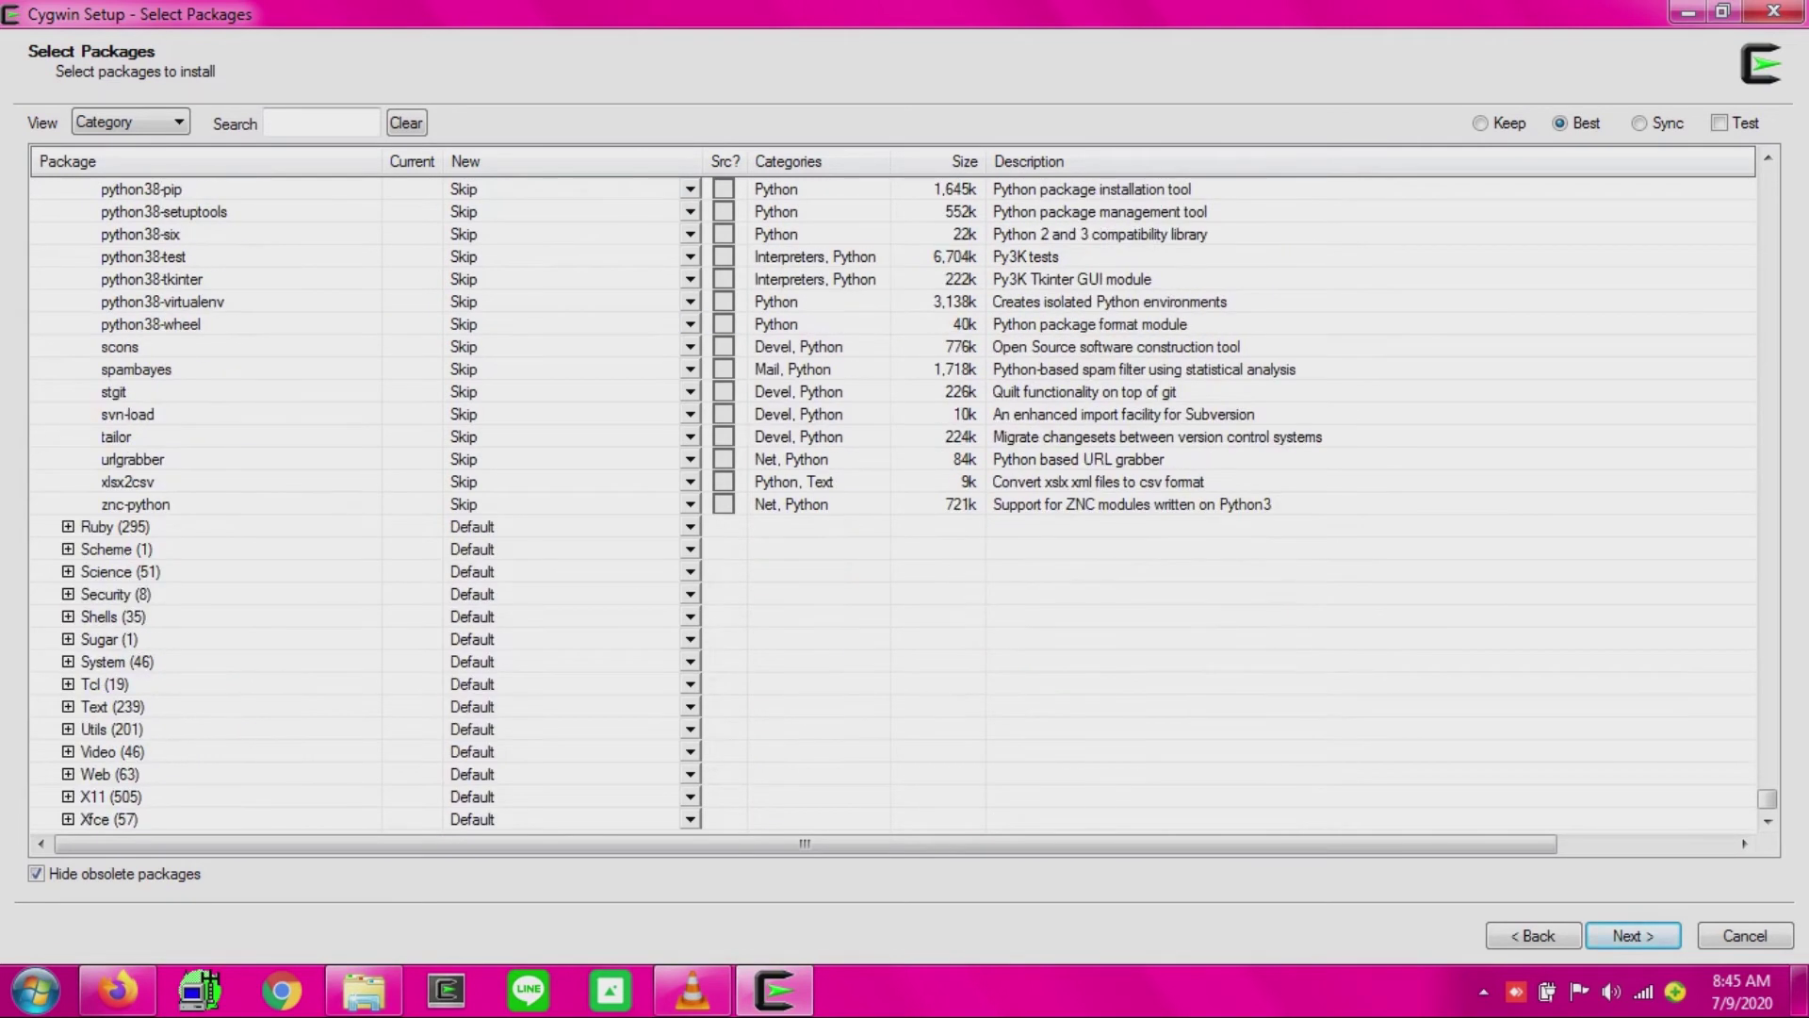
Expand the Shells category and mark busybox 1.23.2-1 and lxterminal 0.3.1-1 for installation.
click(67, 618)
scroll(68, 617, down, 3)
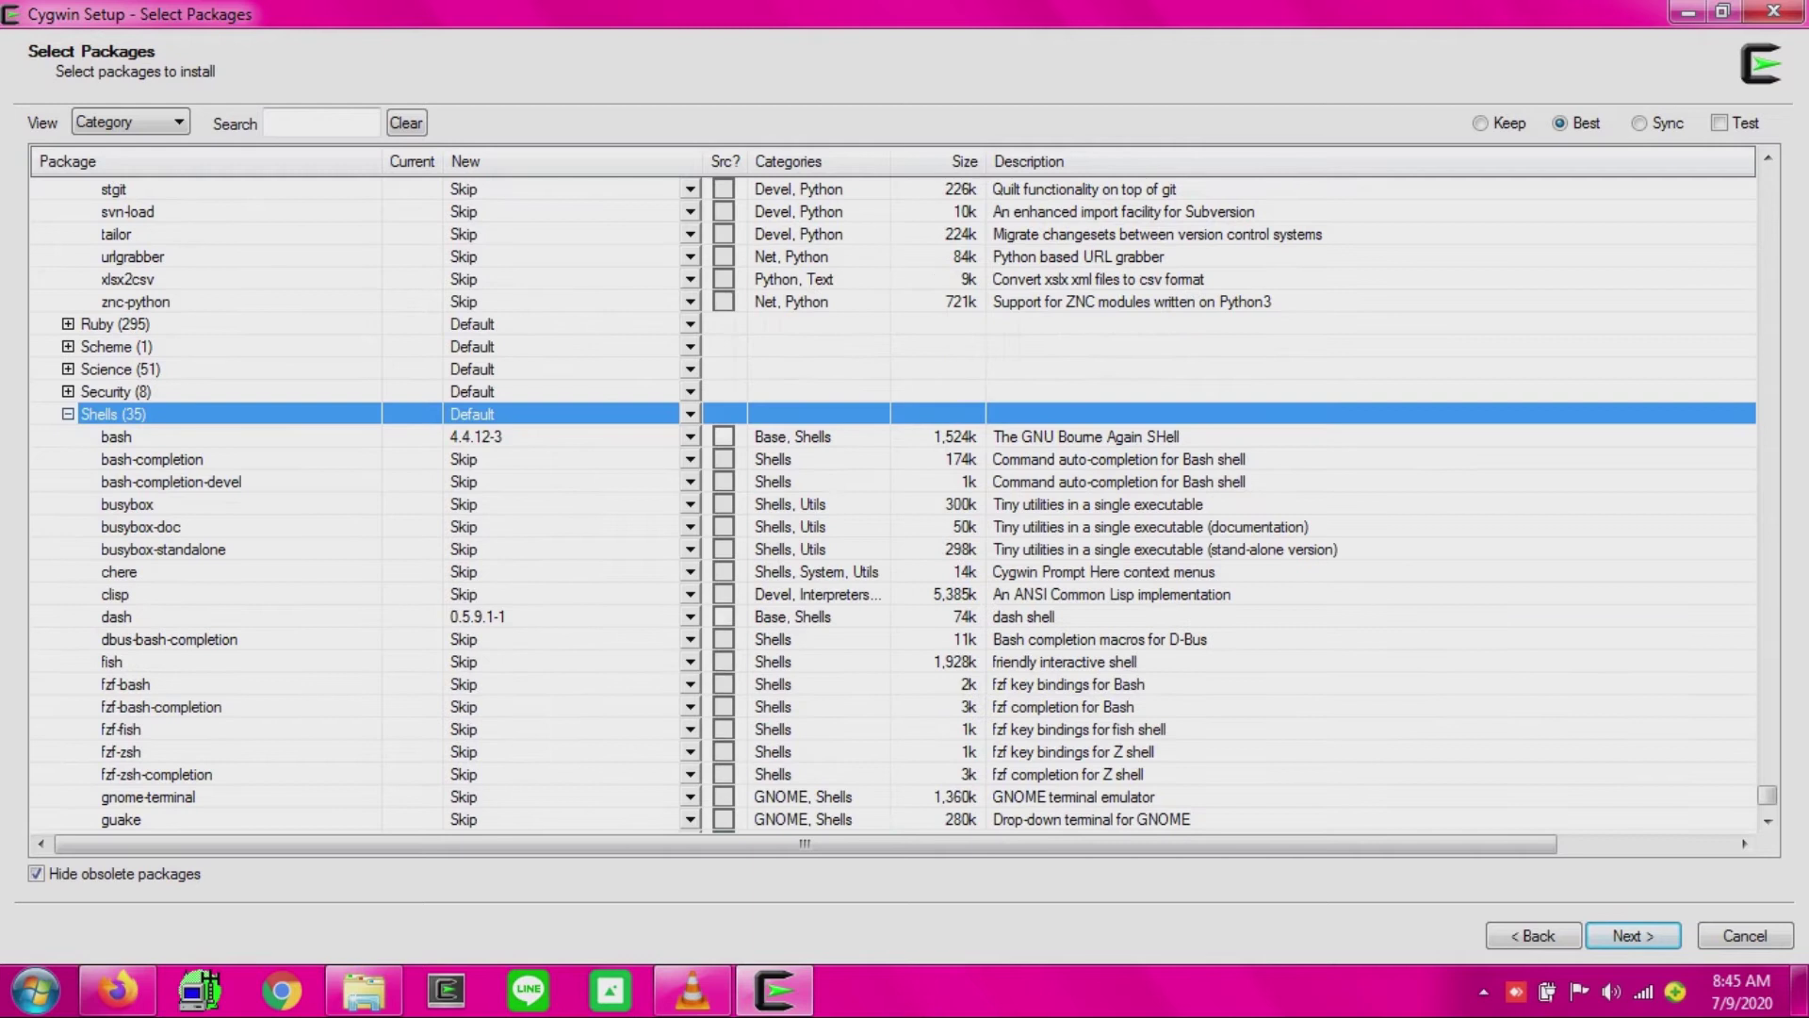
double_click(463, 504)
scroll(895, 504, down, 2)
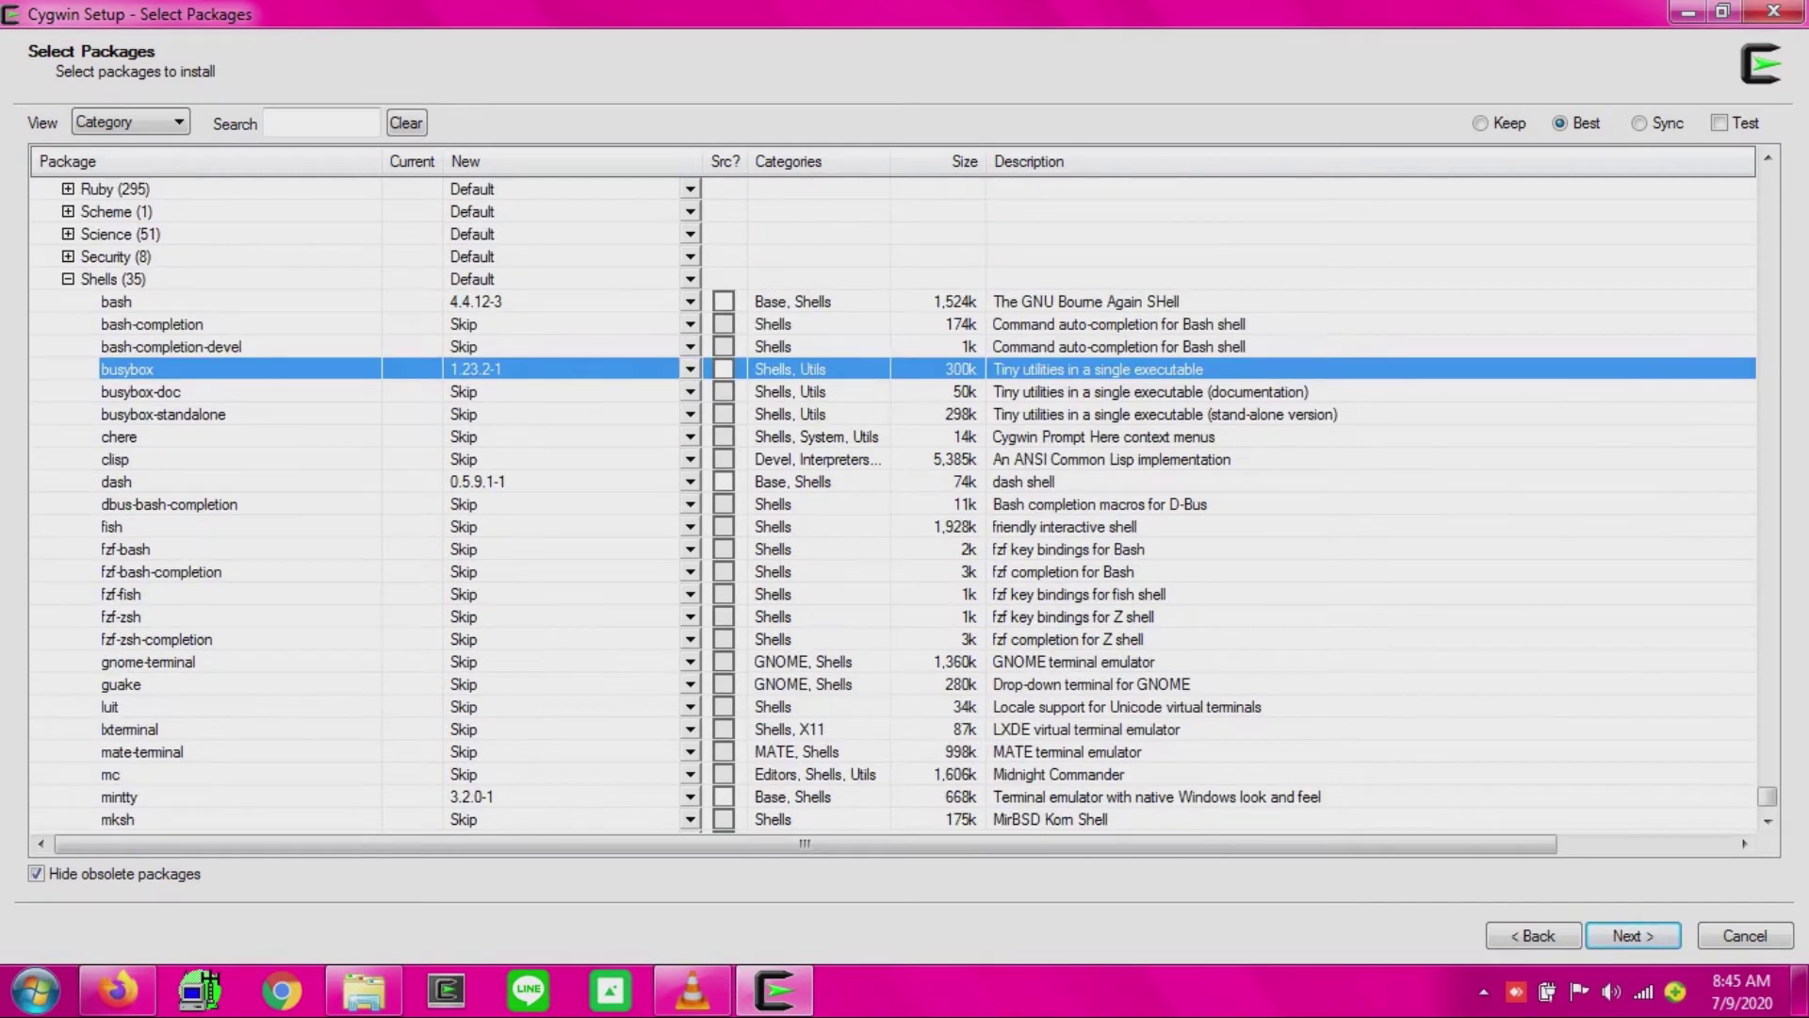
double_click(463, 730)
Mark the shell packages qterminal 0.8.0-1, rxvt 2.7.10-1, xterm 353-1 and zsh 5.8-1 for installation.
scroll(463, 729, down, 4)
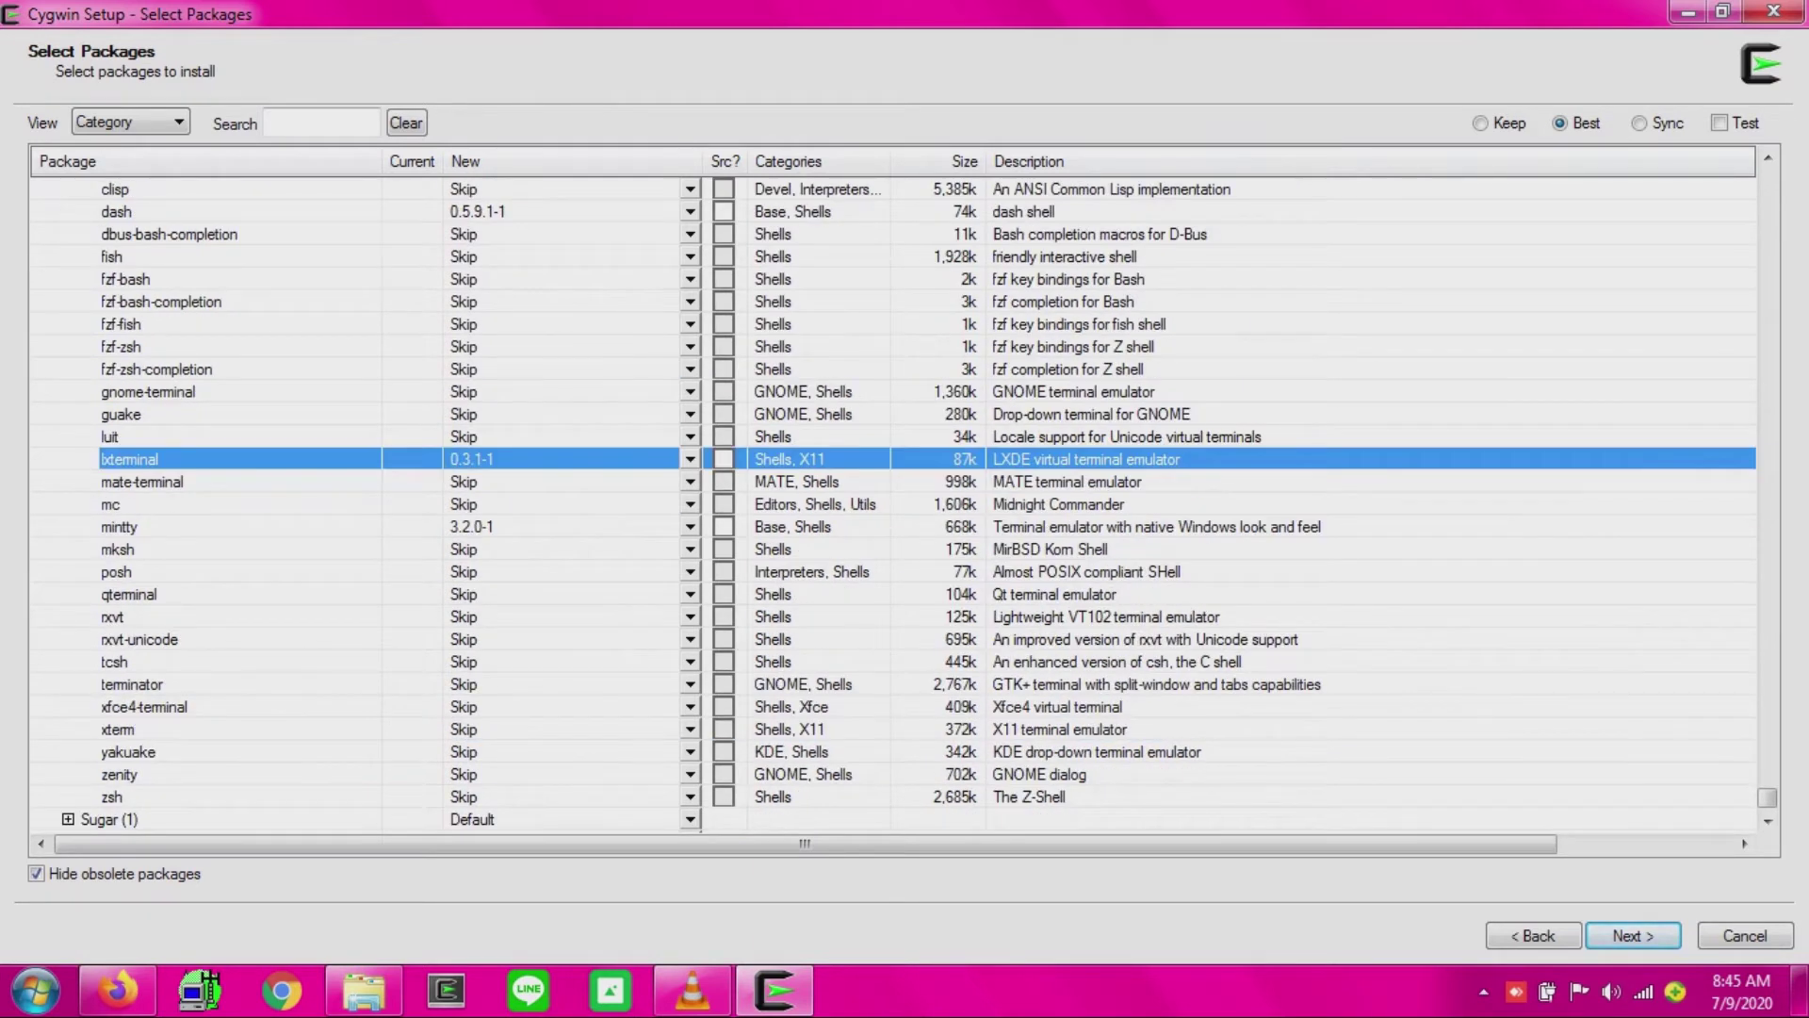
double_click(464, 595)
double_click(463, 617)
double_click(464, 729)
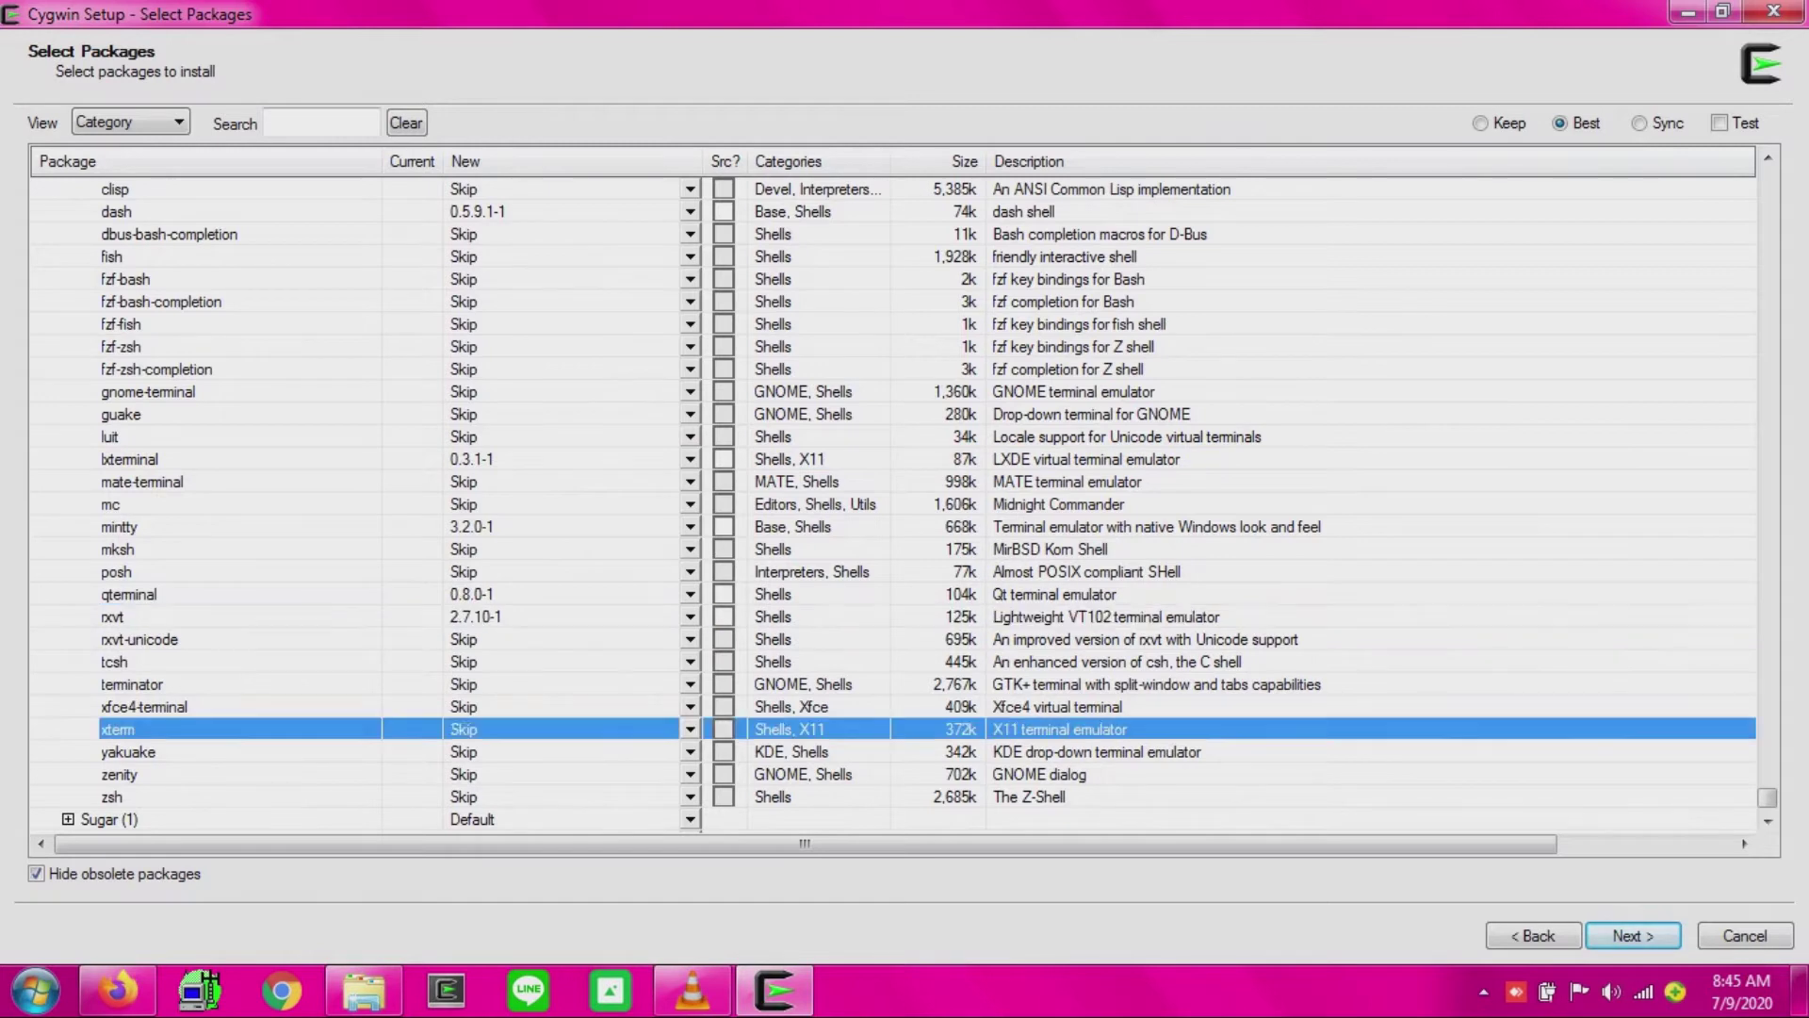
double_click(464, 798)
Recheck the Shells category and mark bash-completion 2.7-1 and mksh 56c-1 for installation.
scroll(464, 797, up, 2)
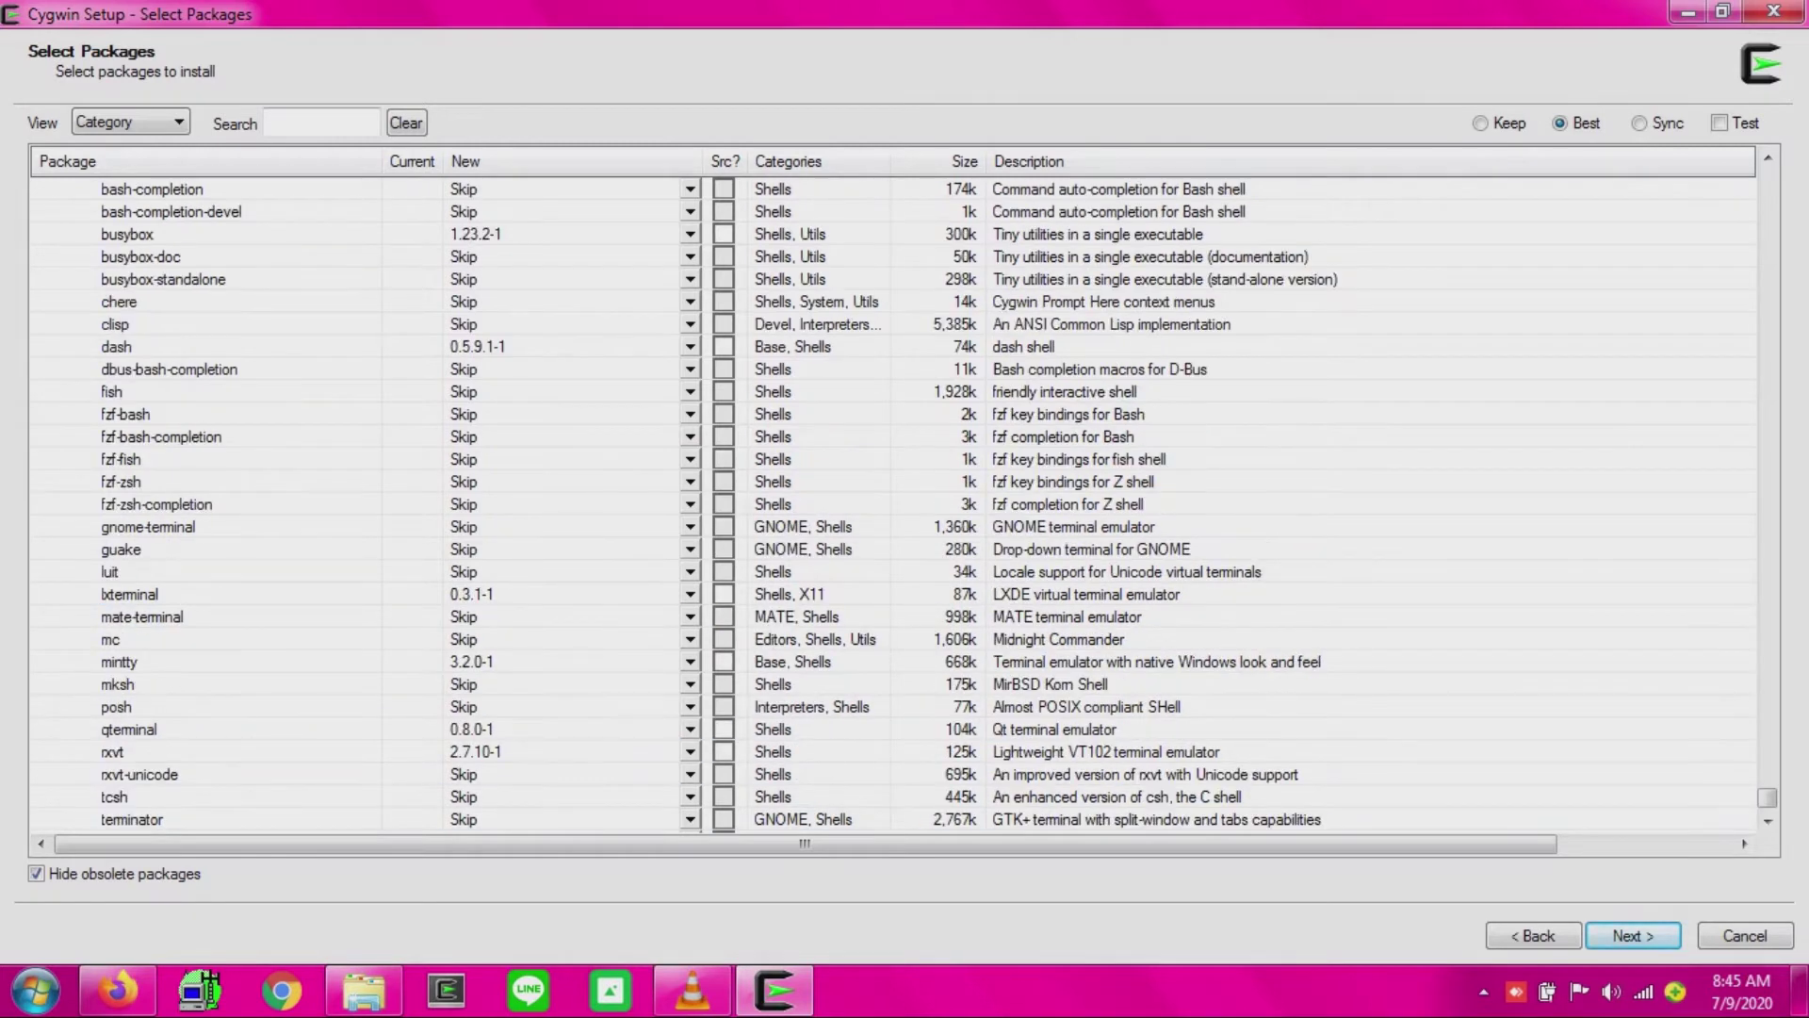
scroll(891, 504, up, 2)
scroll(891, 504, down, 2)
scroll(891, 504, up, 2)
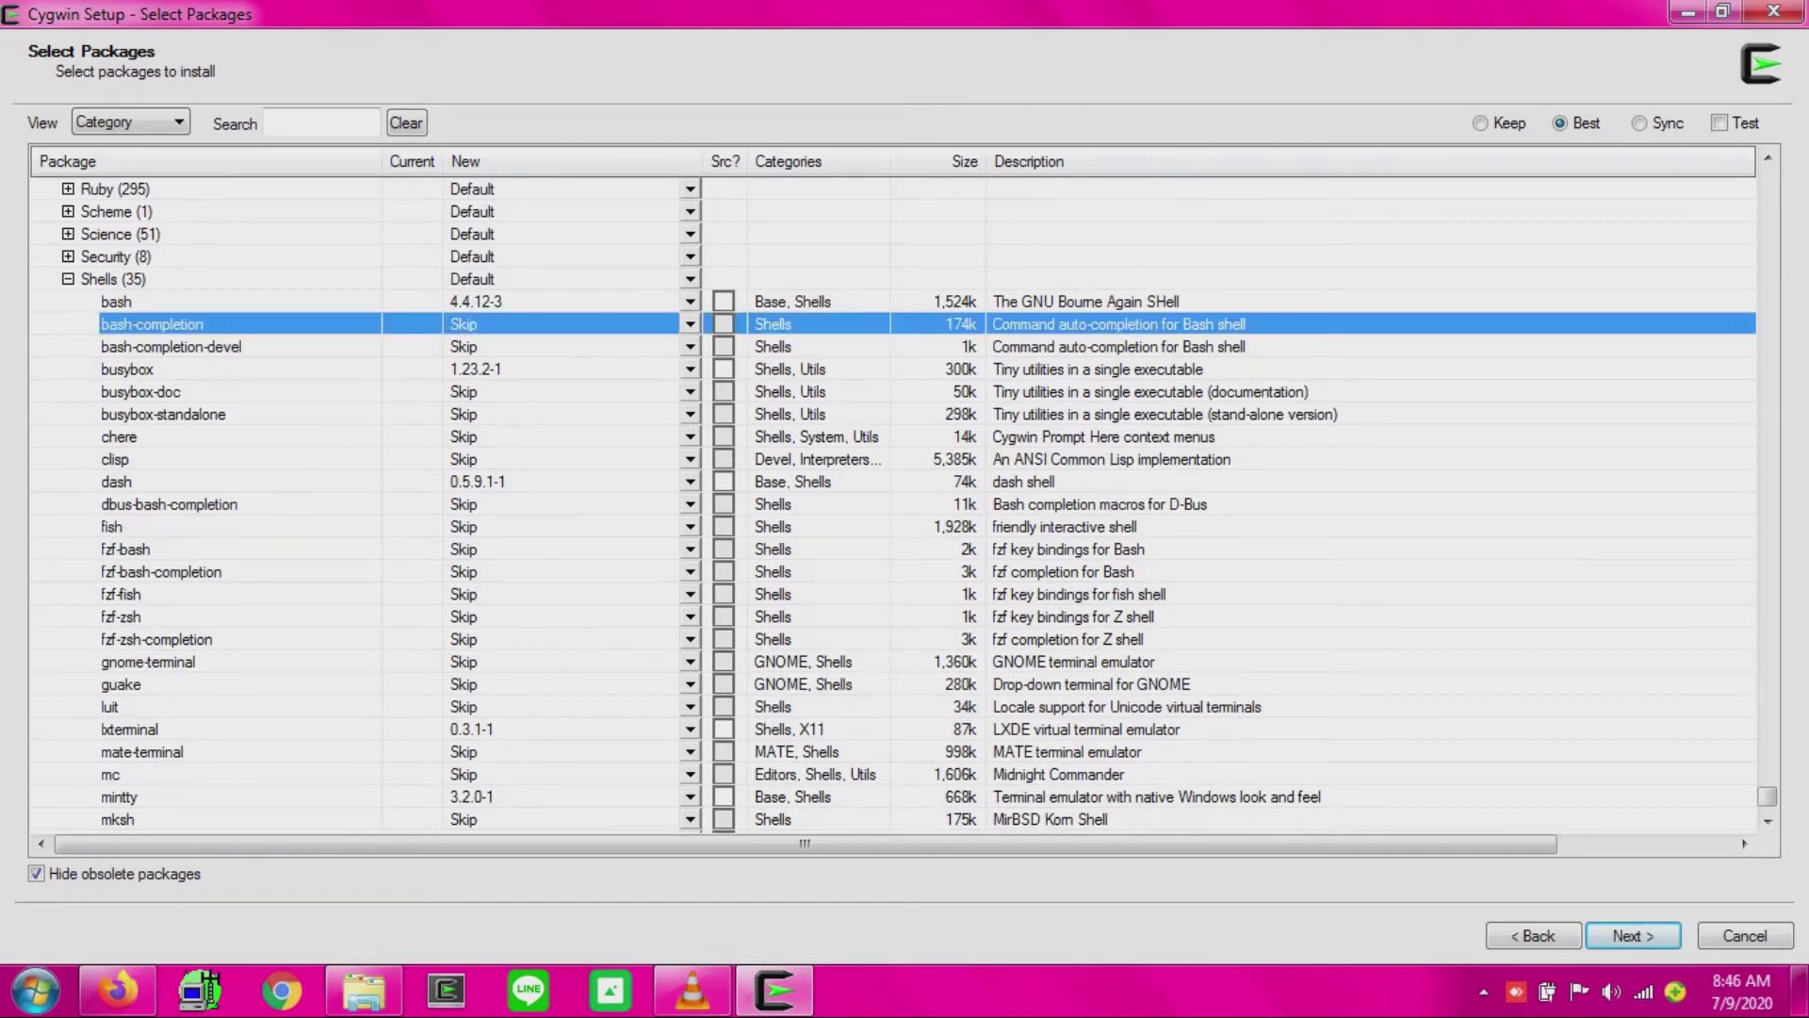
scroll(891, 504, down, 7)
double_click(467, 369)
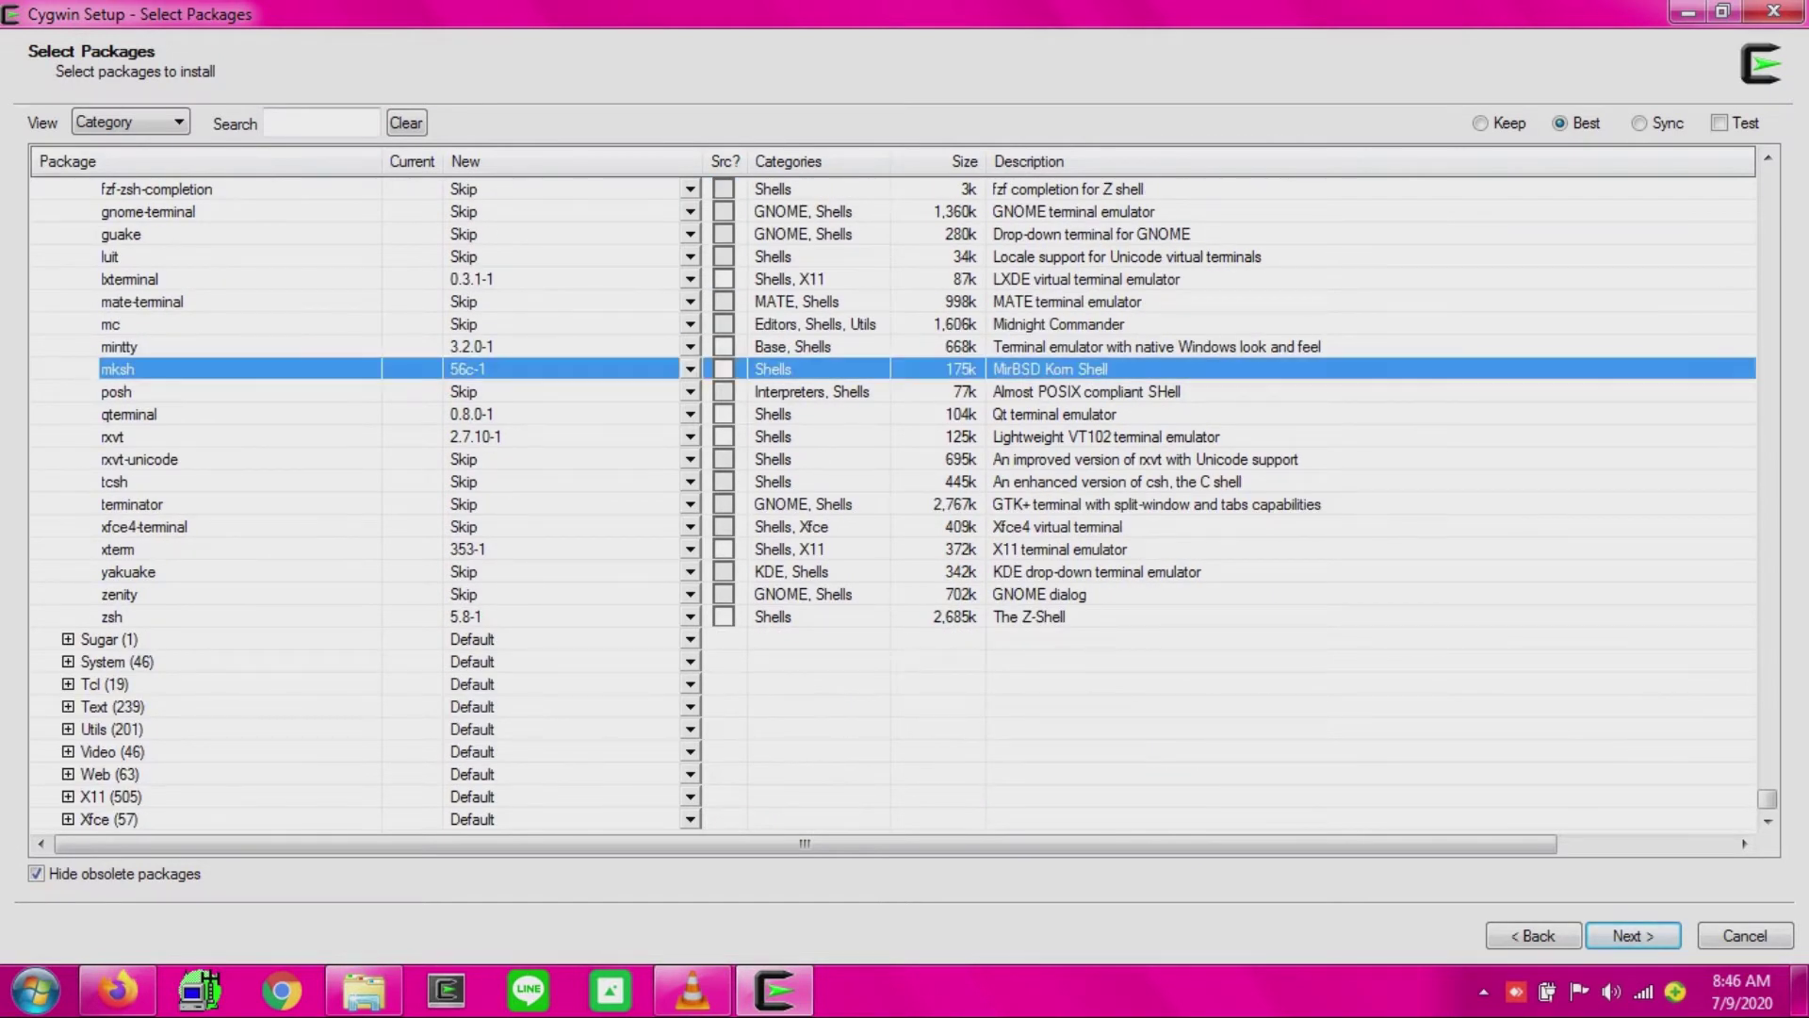
Expand the Tcl category and mark expect 5.45-3 for installation.
click(68, 684)
scroll(467, 550, down, 6)
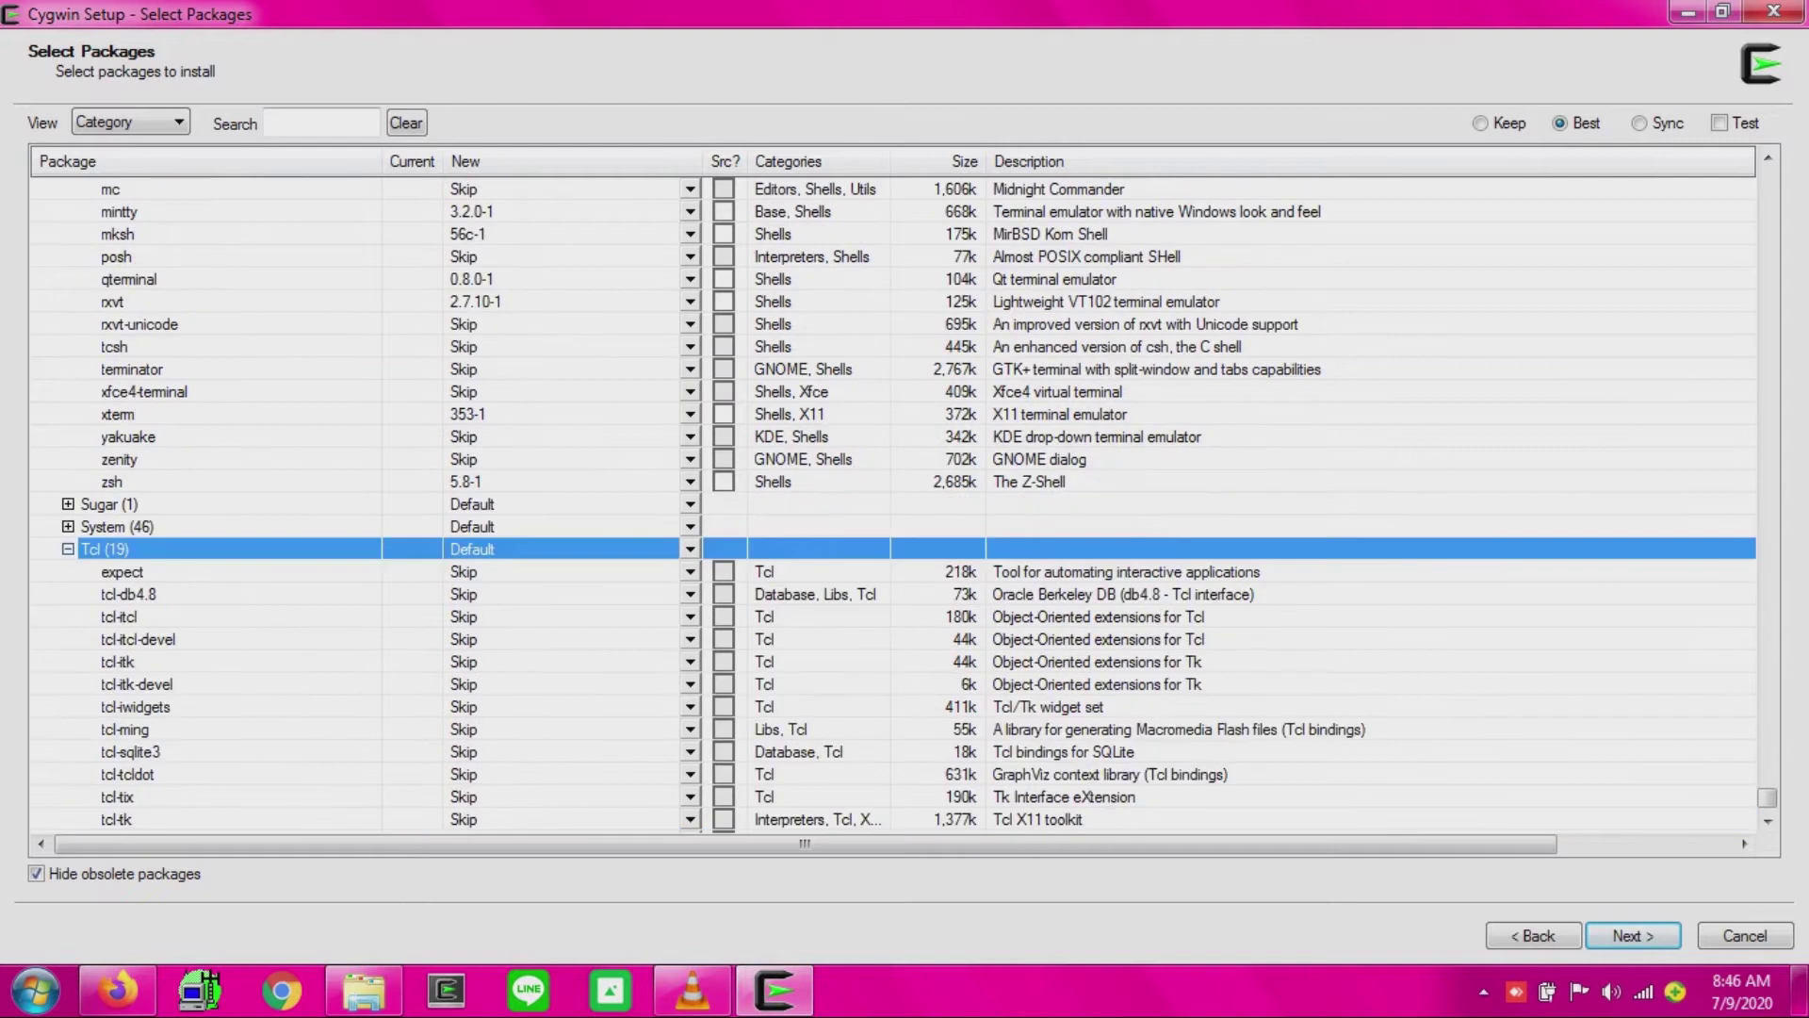
double_click(467, 301)
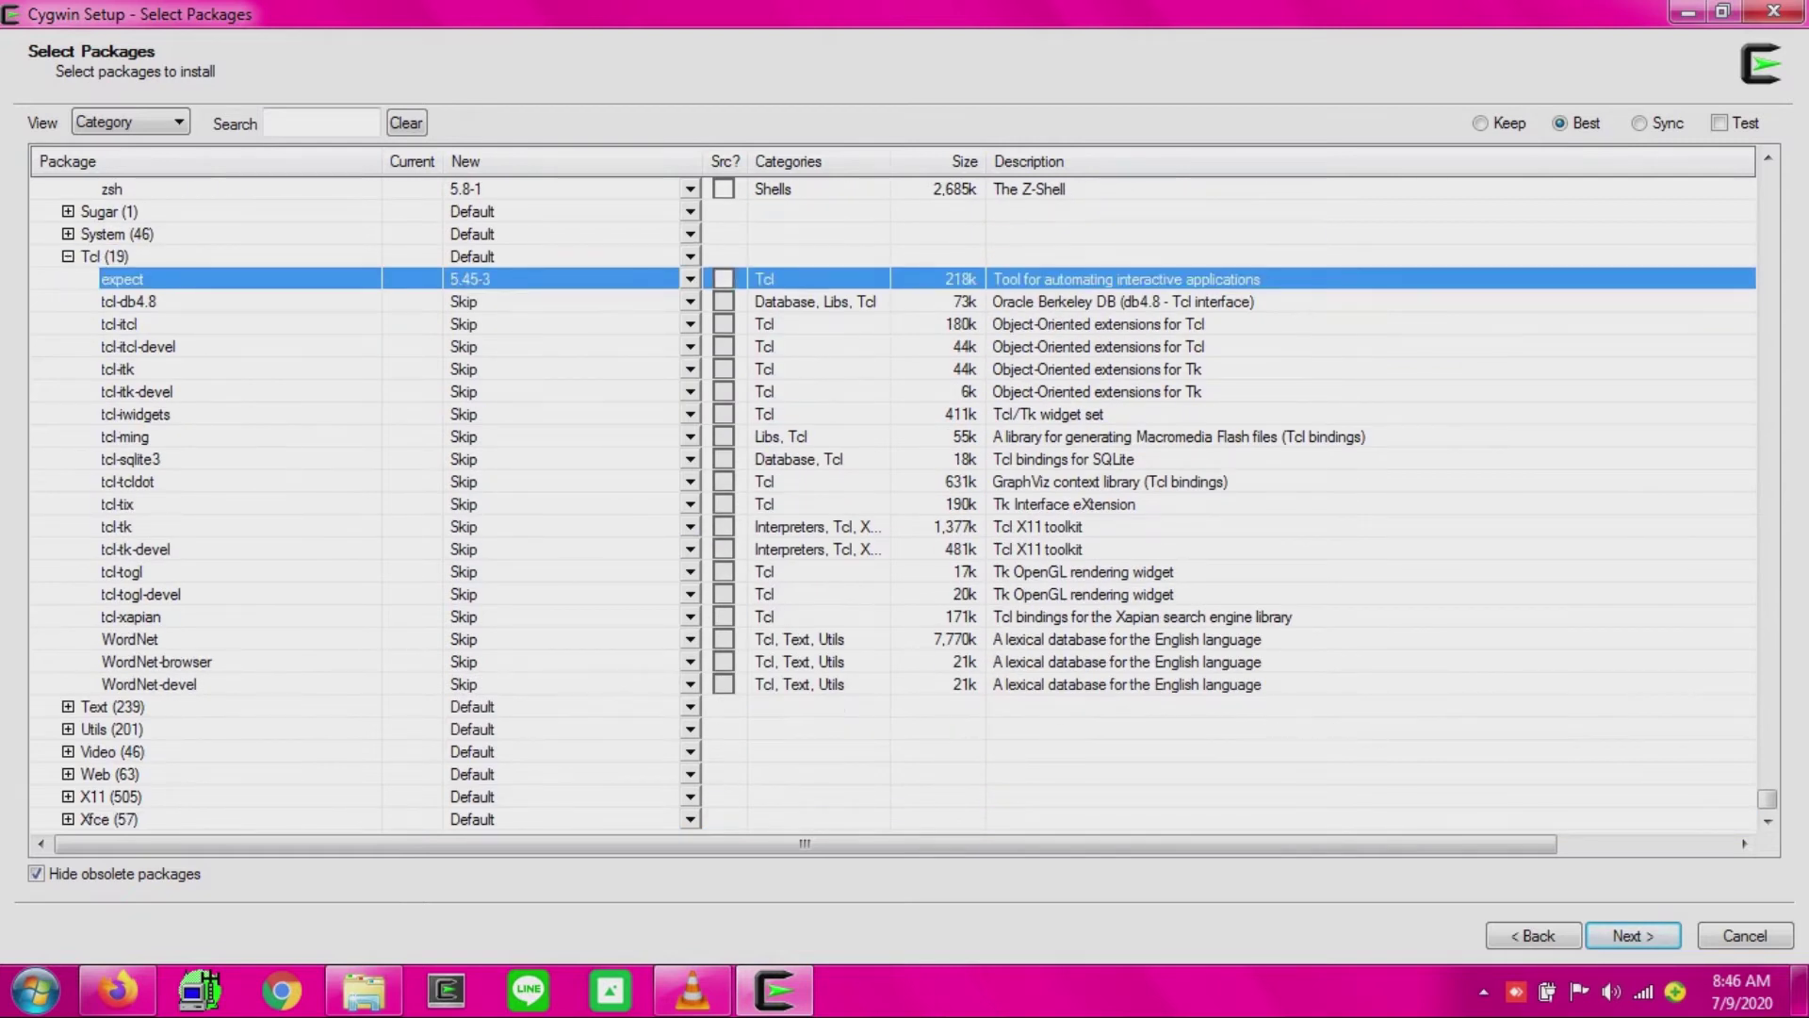
Recheck the selections in the Perl category and mark perl-Try-Tiny 0.30-2 for installation.
scroll(891, 504, up, 20)
scroll(891, 504, up, 20)
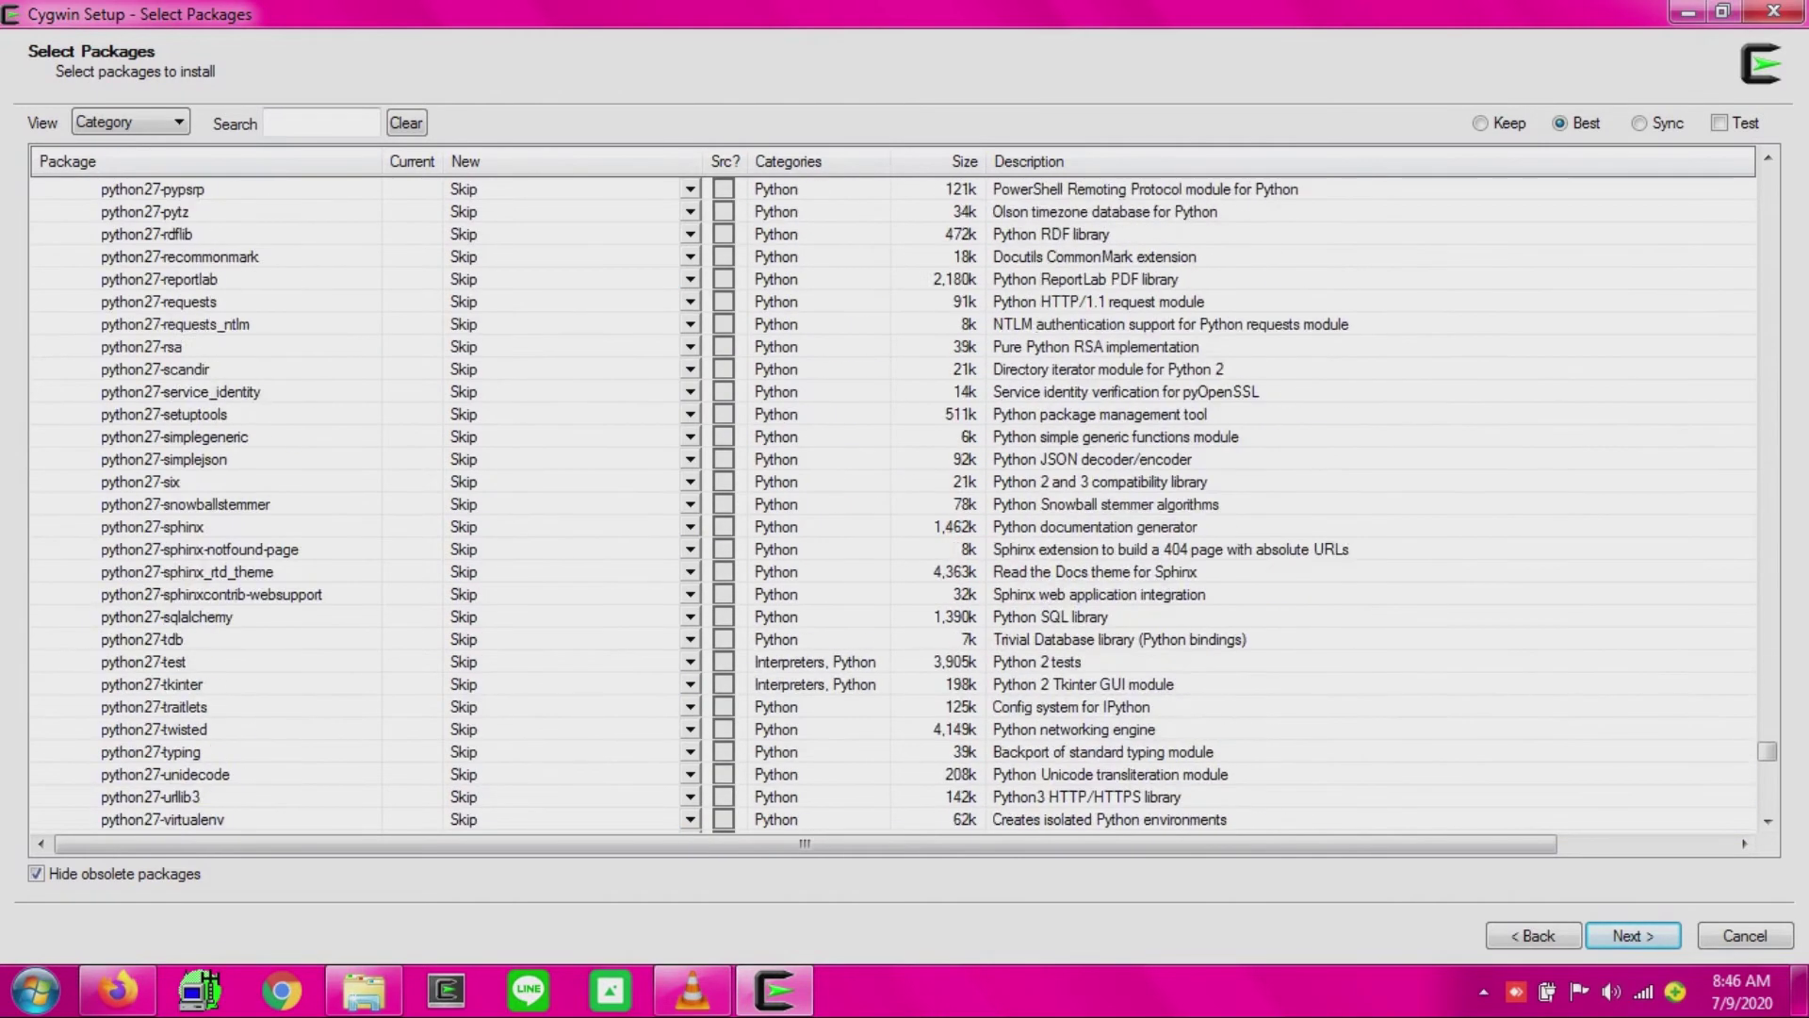
scroll(891, 504, up, 15)
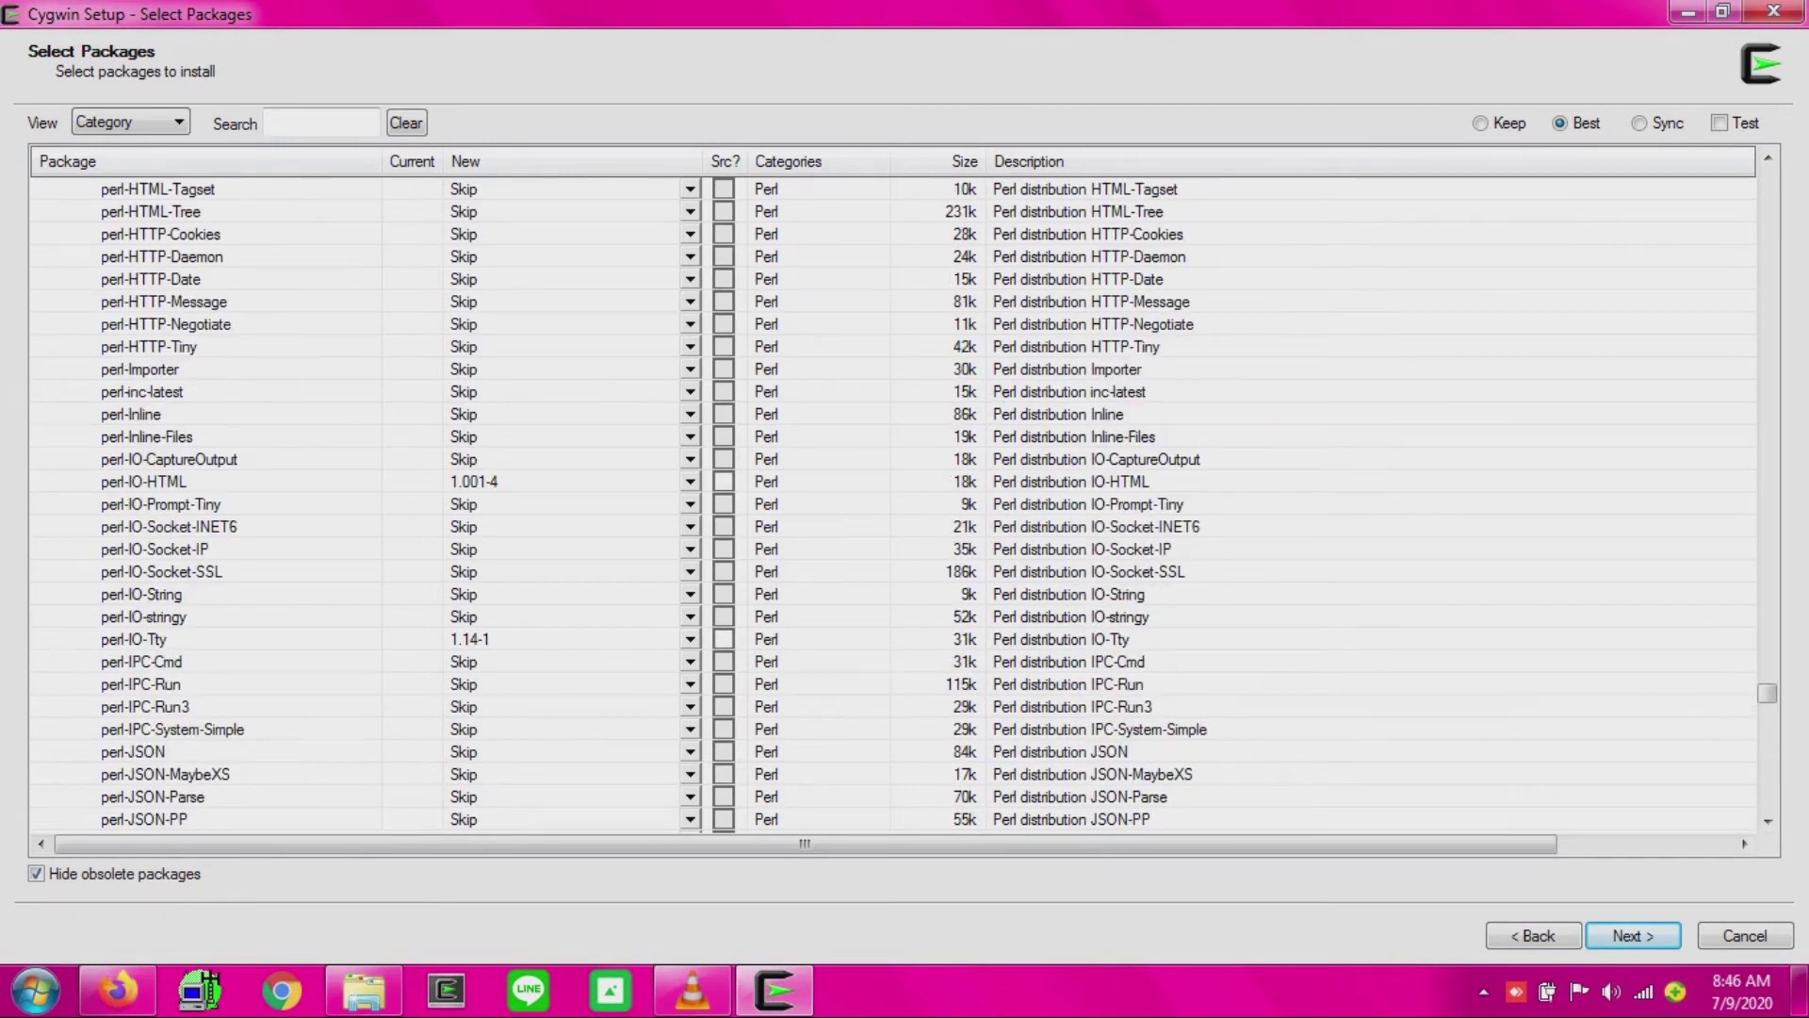
scroll(891, 504, down, 4)
scroll(891, 504, up, 4)
scroll(891, 504, down, 20)
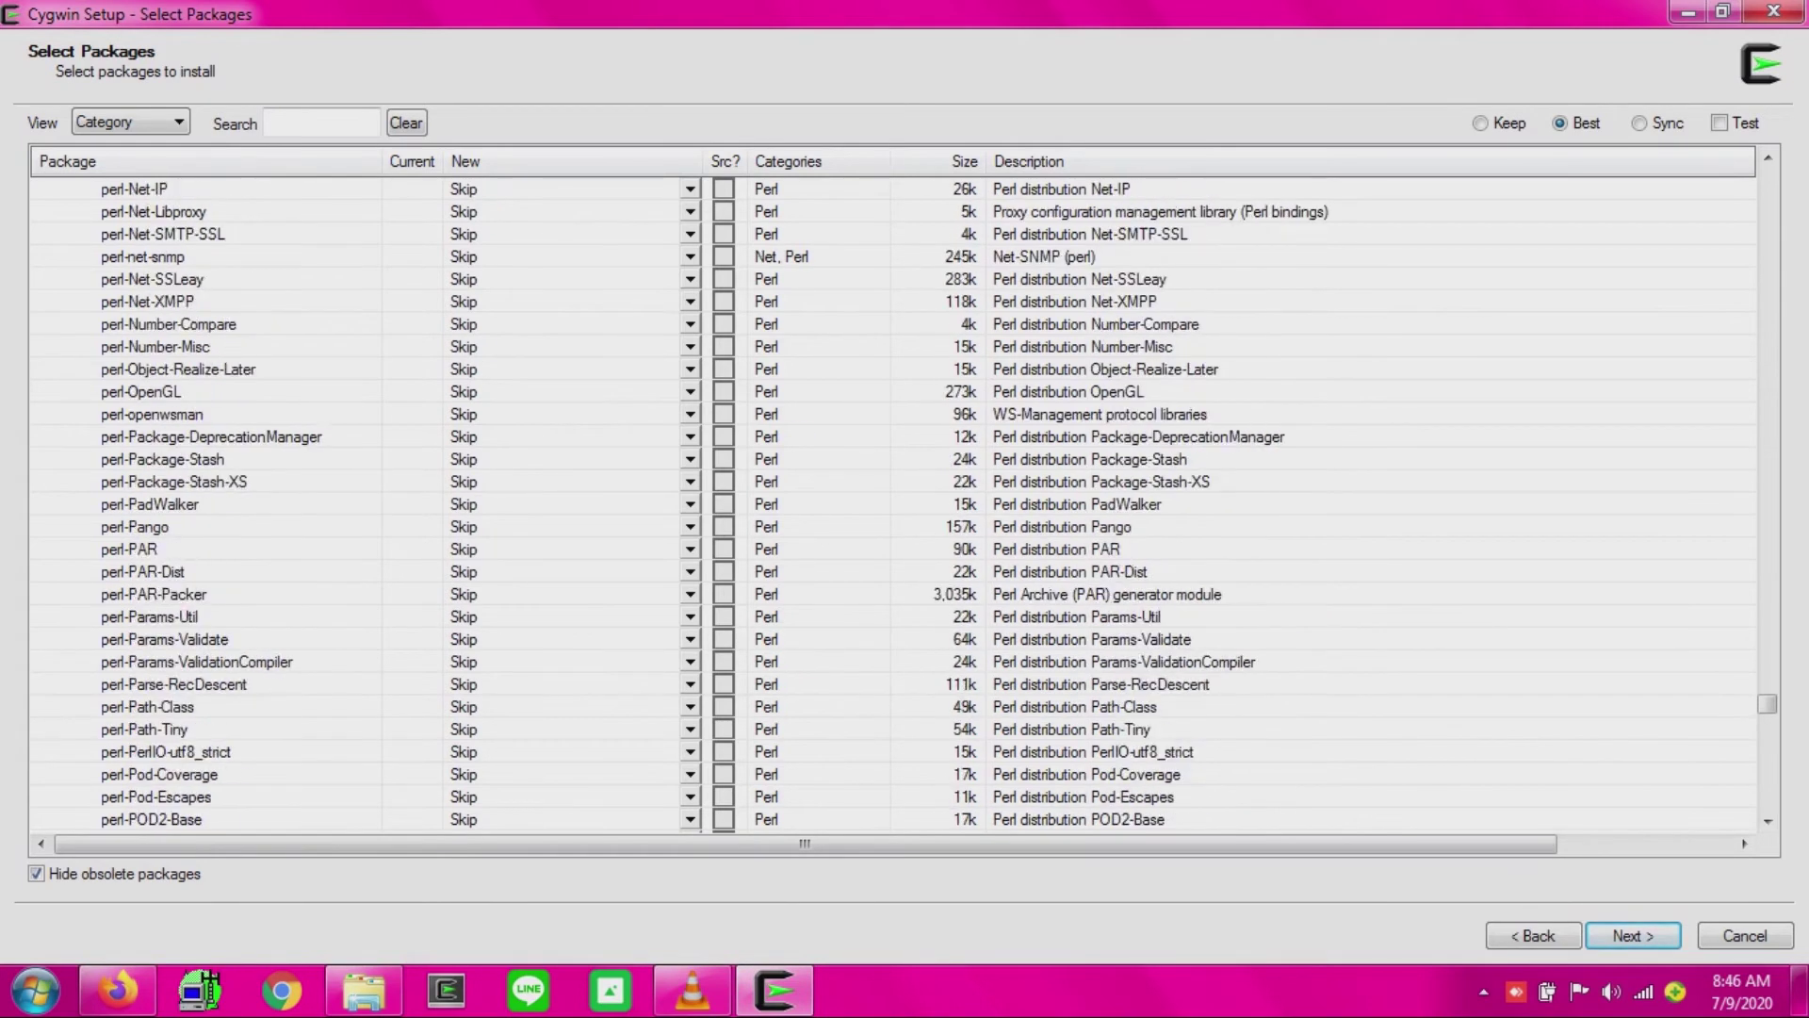
scroll(891, 505, down, 19)
scroll(891, 504, up, 4)
scroll(892, 505, up, 4)
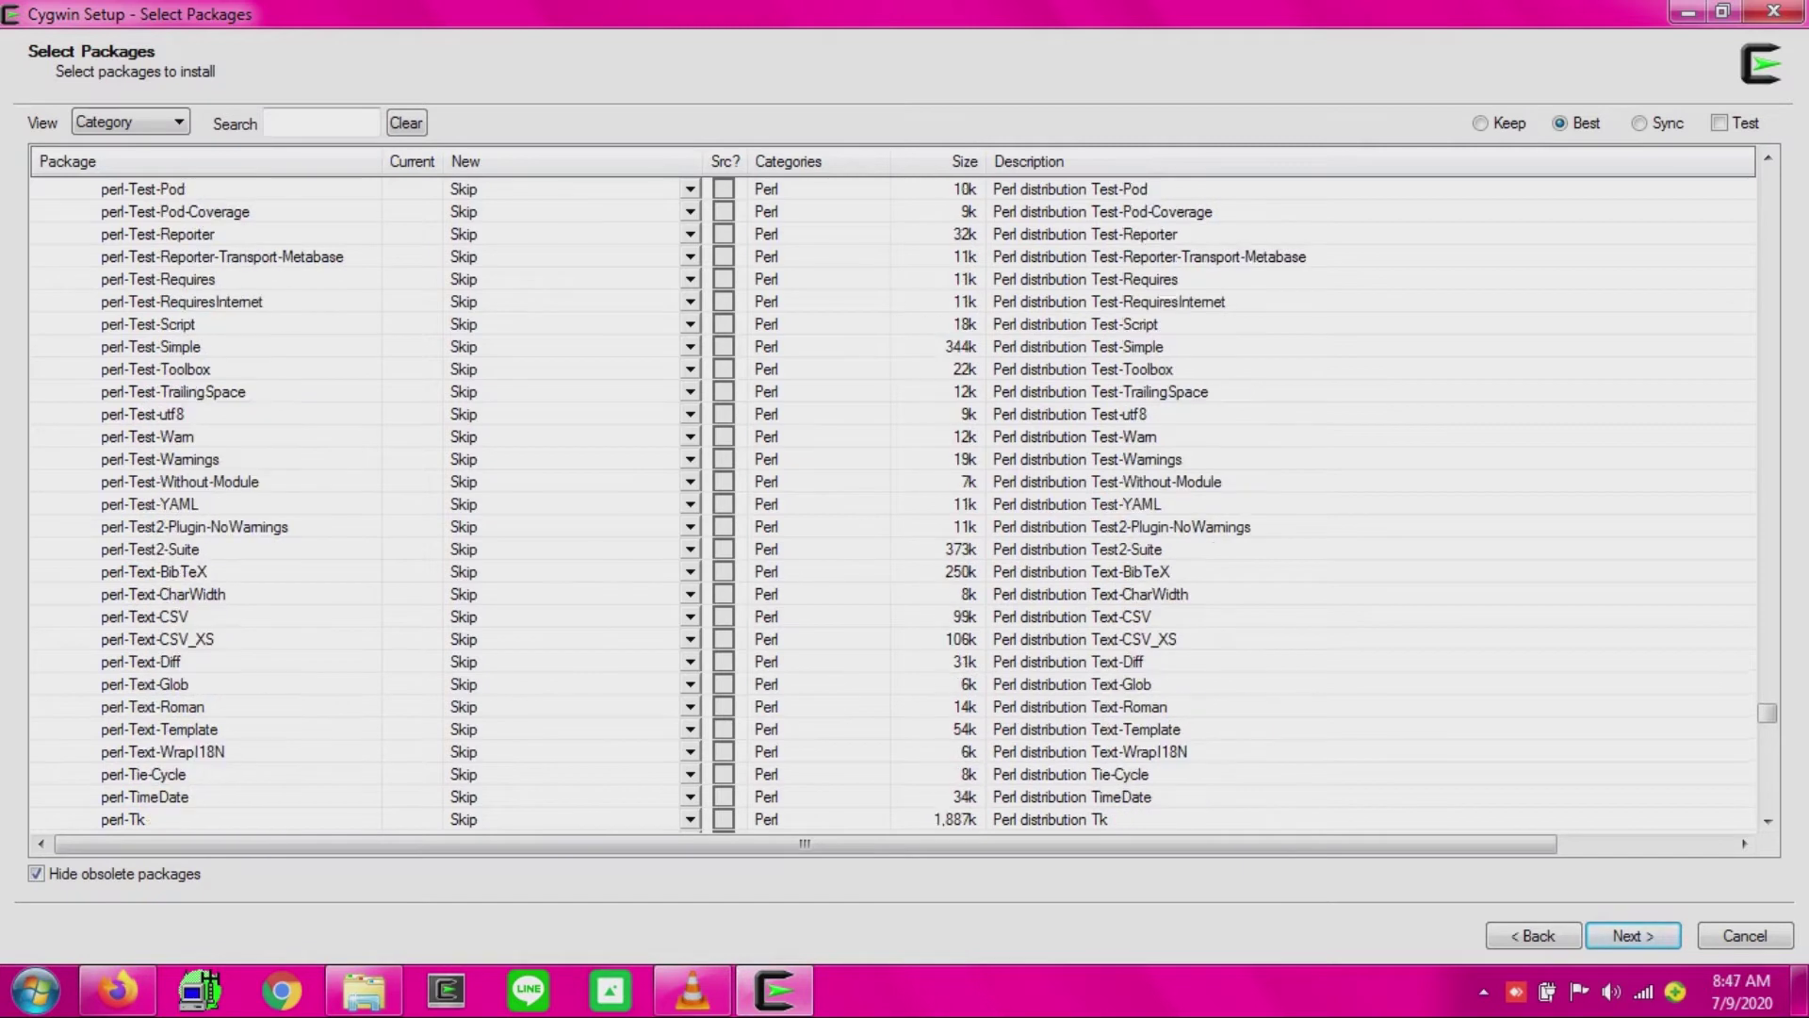
scroll(891, 504, down, 8)
double_click(469, 437)
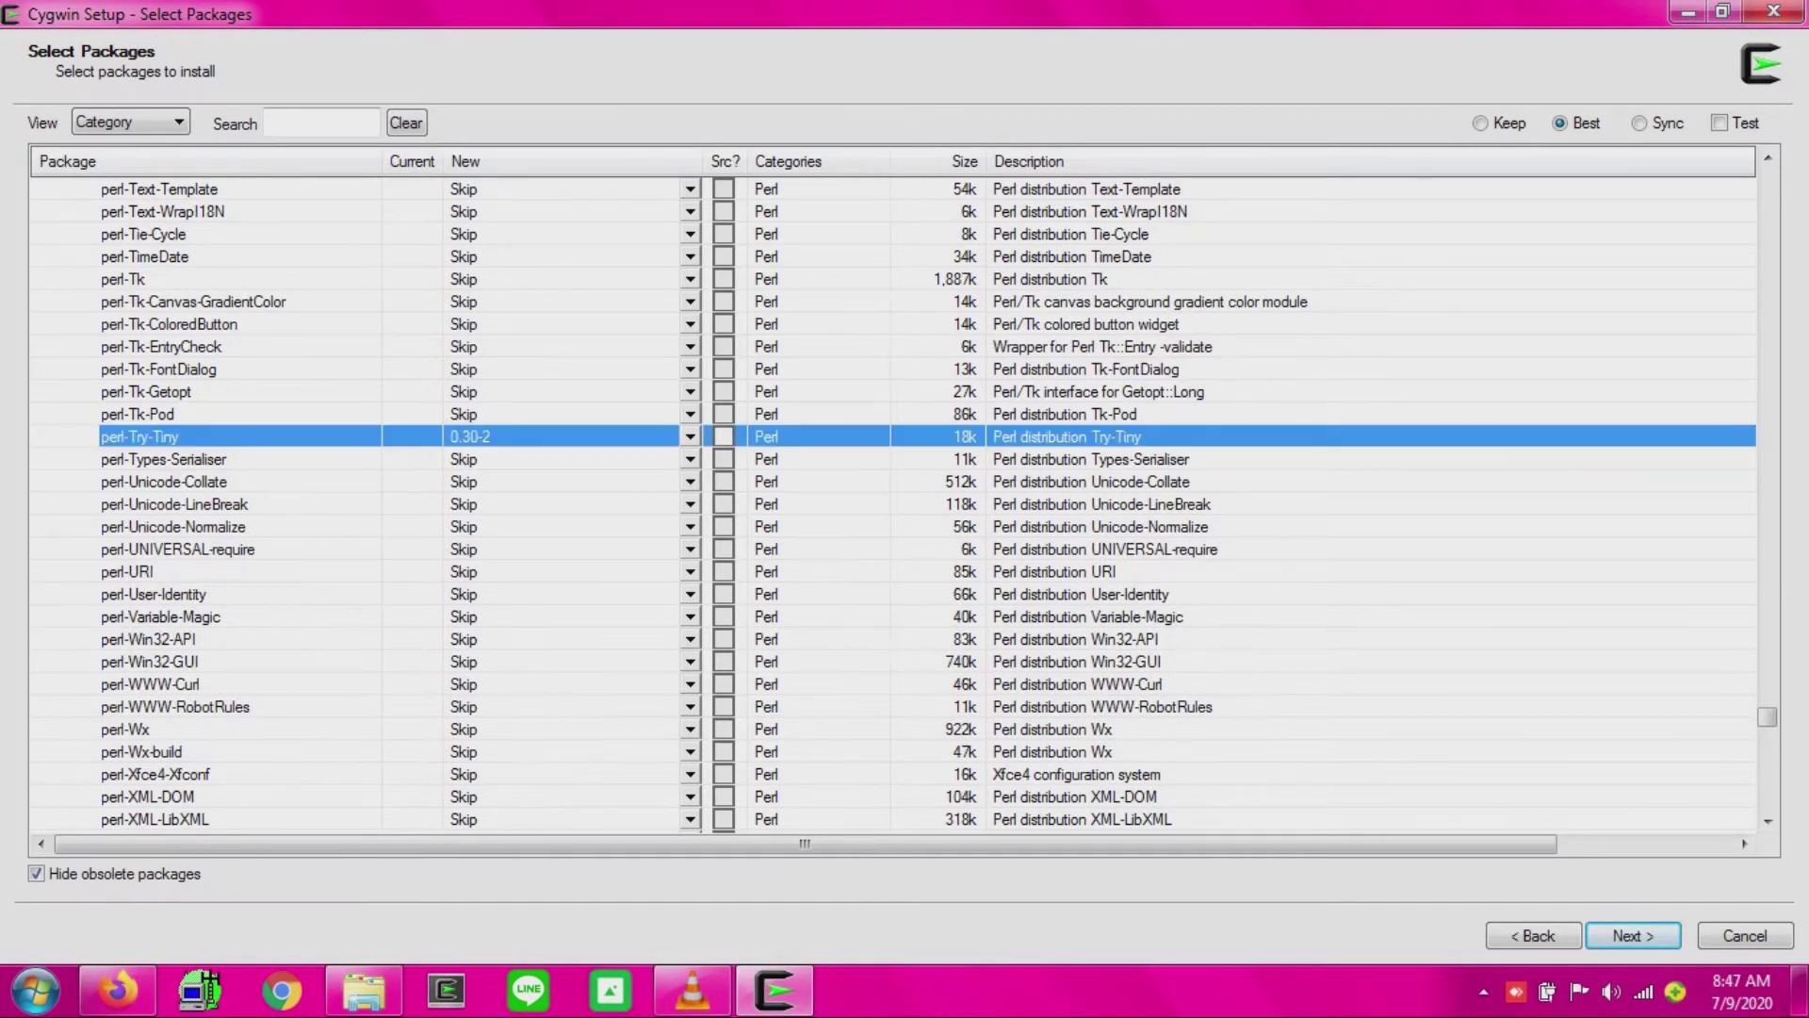
Confirm the package selection to run the installation, and finish setup with a Start Menu icon added alongside the desktop icon.
key(Return)
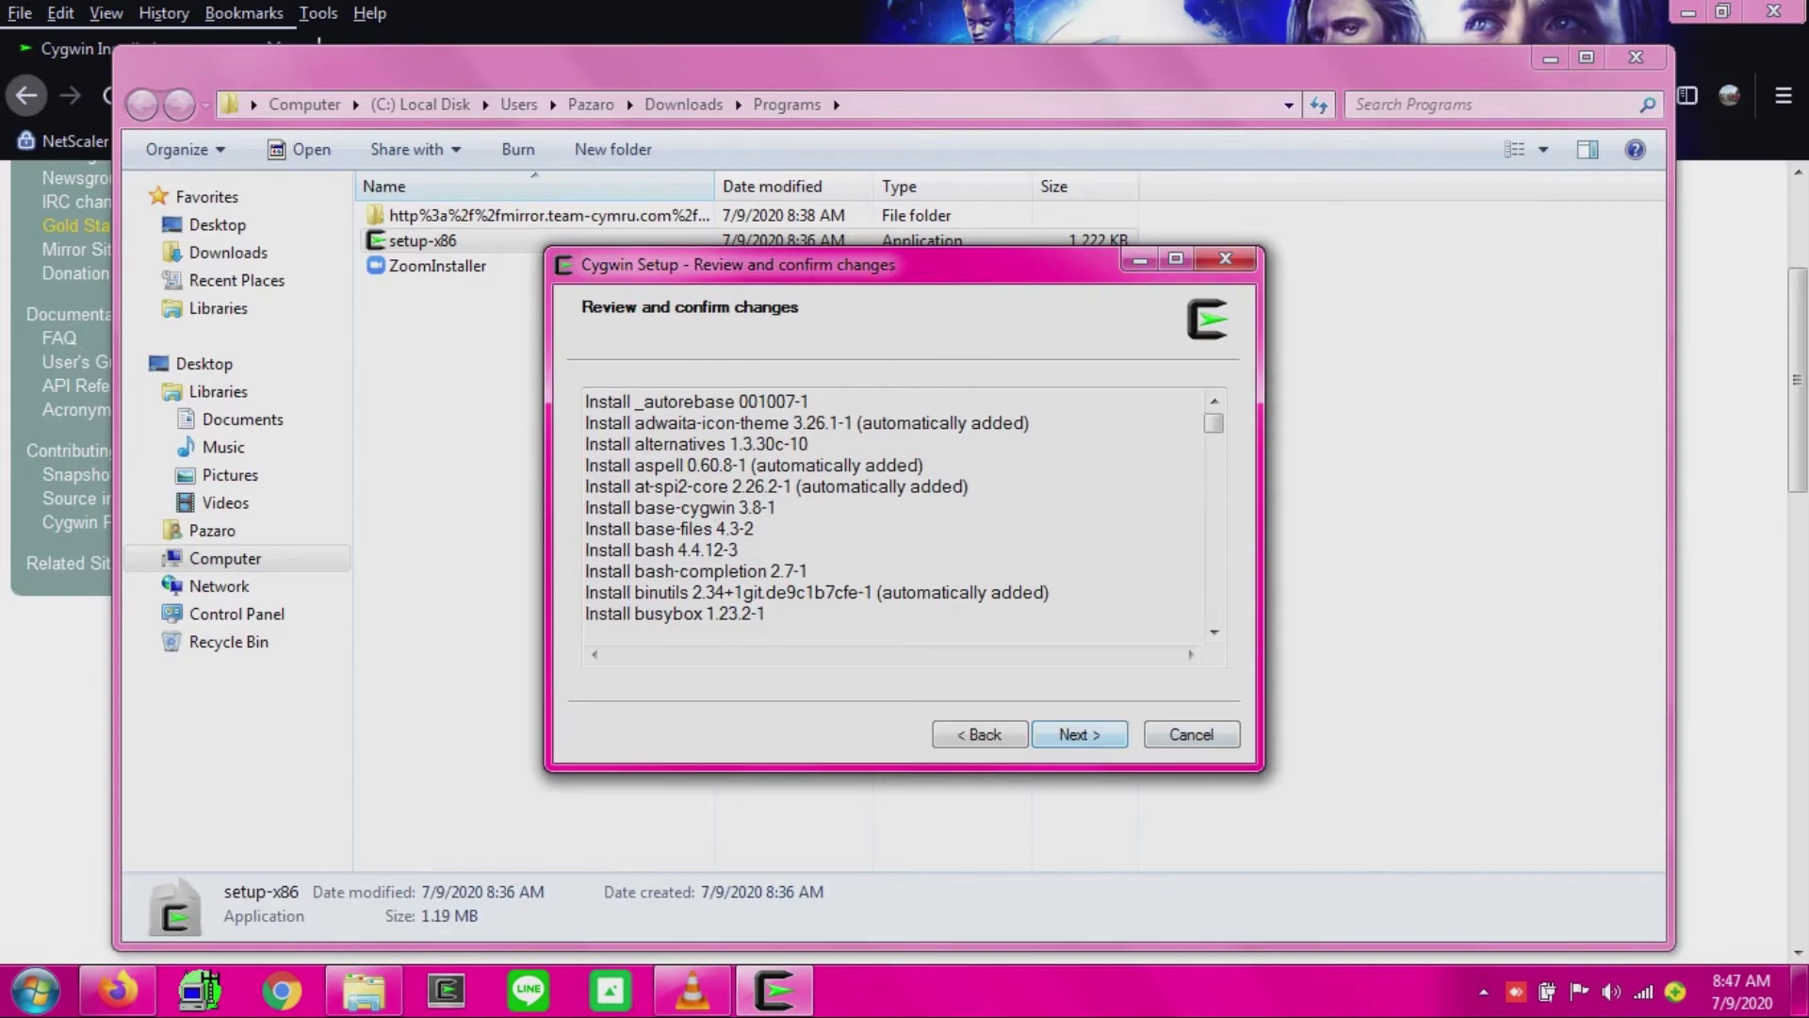
key(Return)
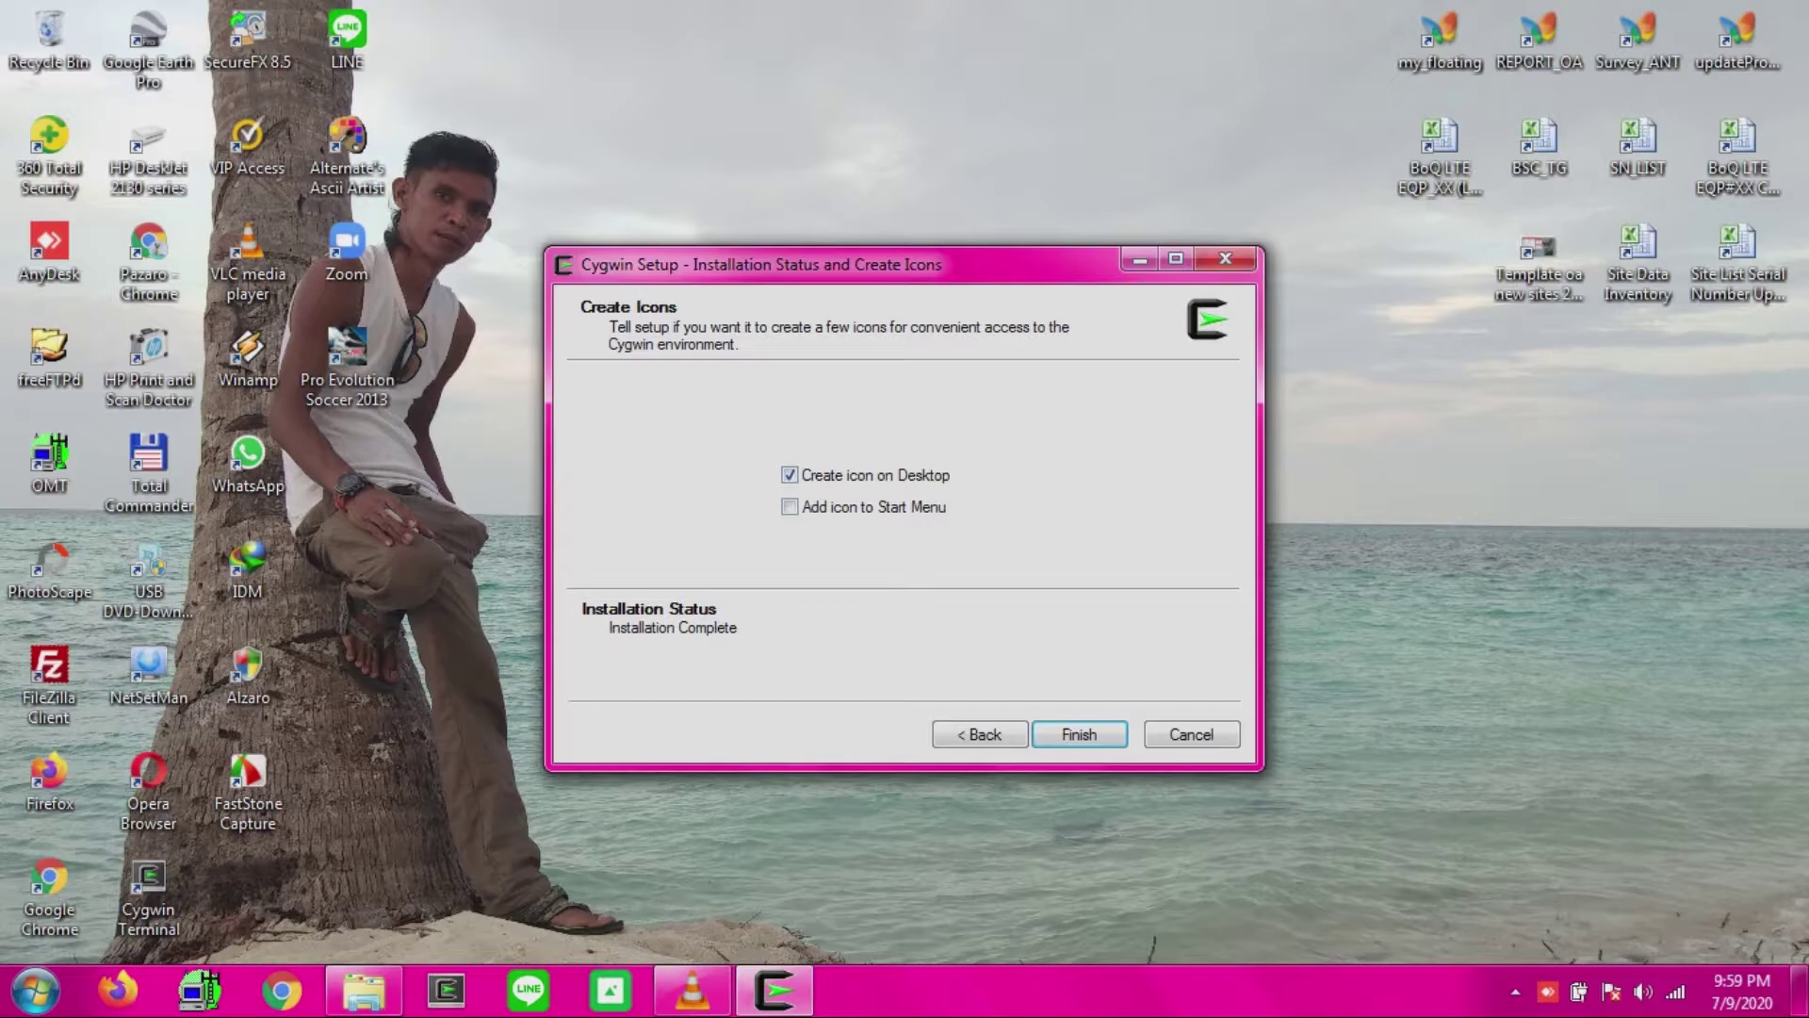
click(789, 506)
key(Return)
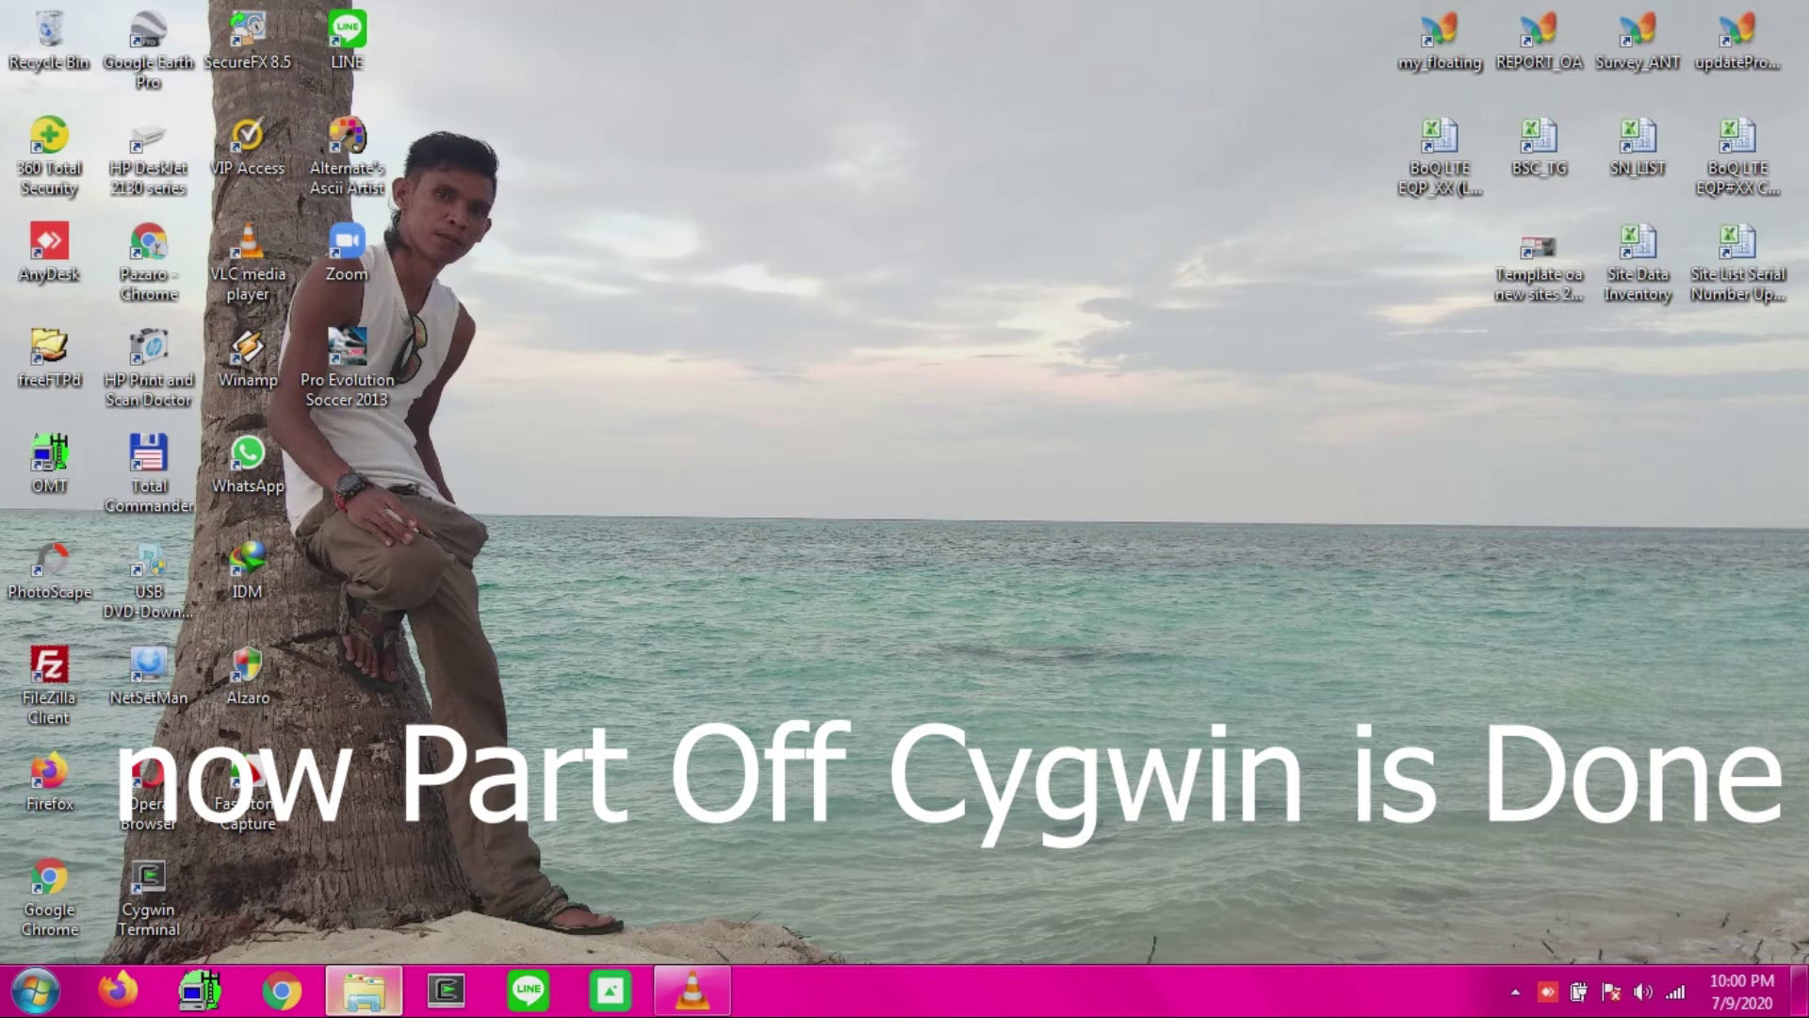
Replace the open Windows Explorer window with a new one and copy the cygwin_install text file from ERICSSON\TOOL LOGIN on drive E.
right_click(364, 990)
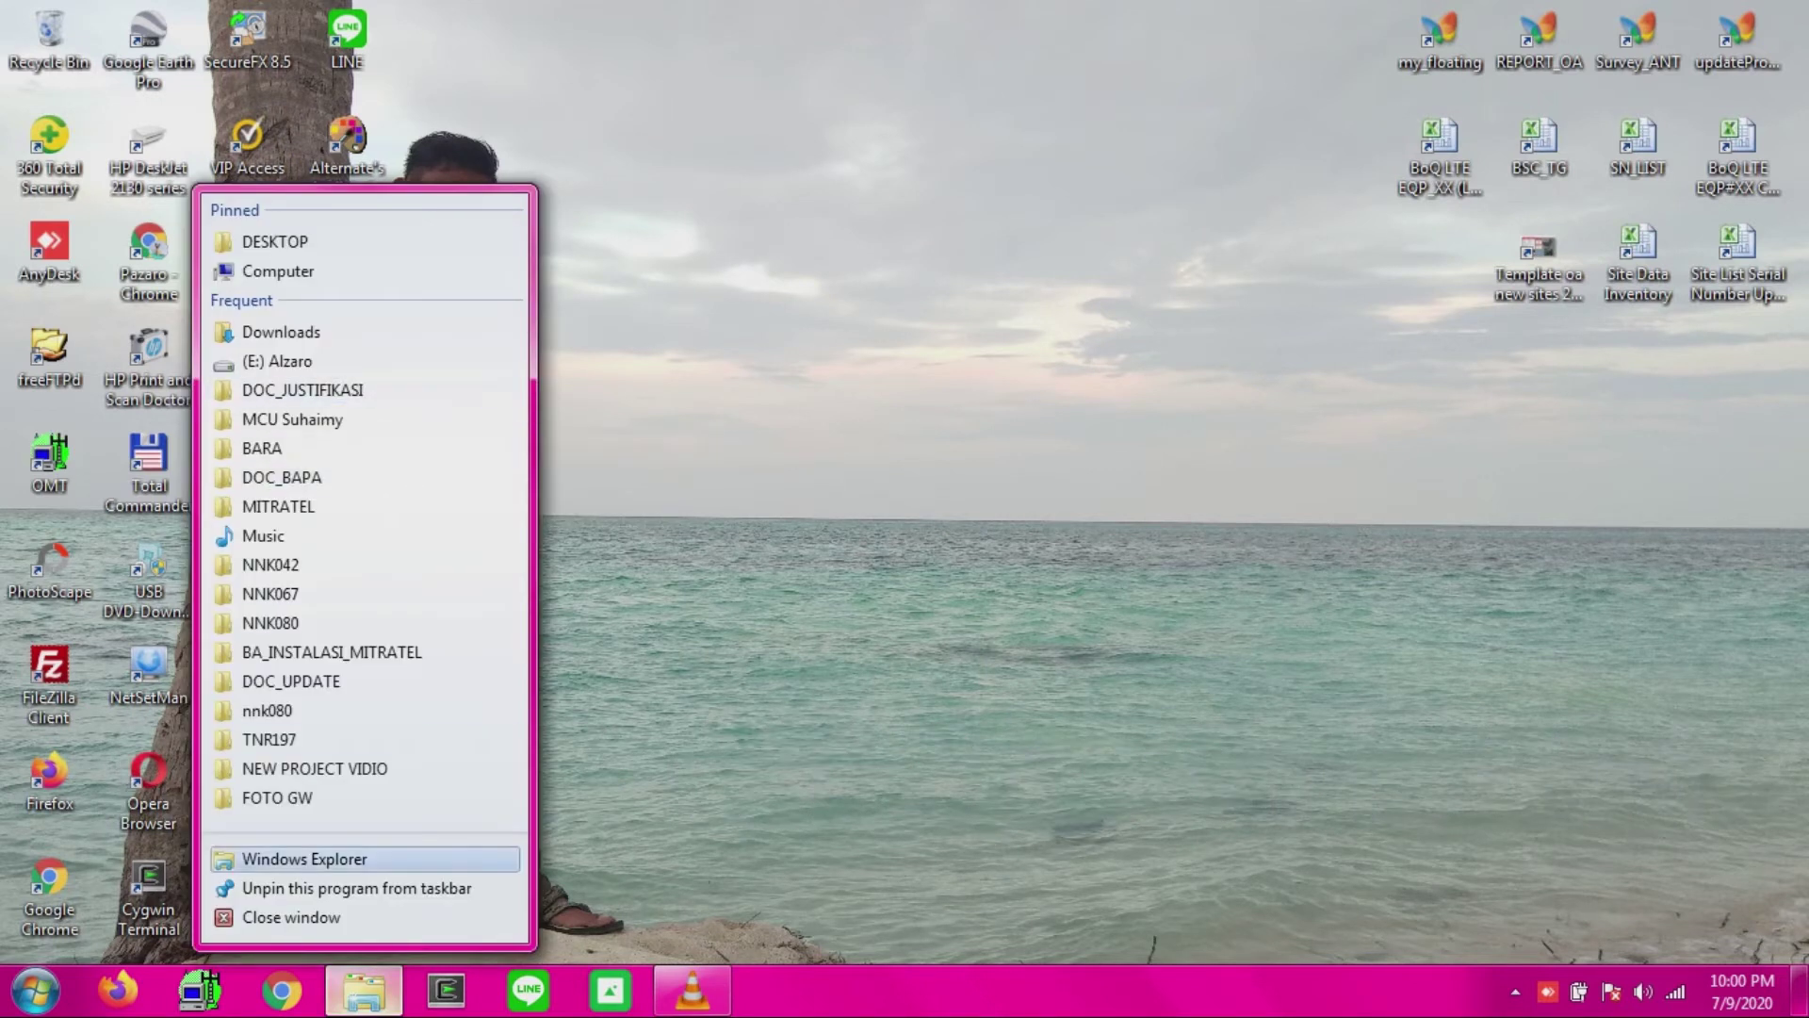
click(291, 916)
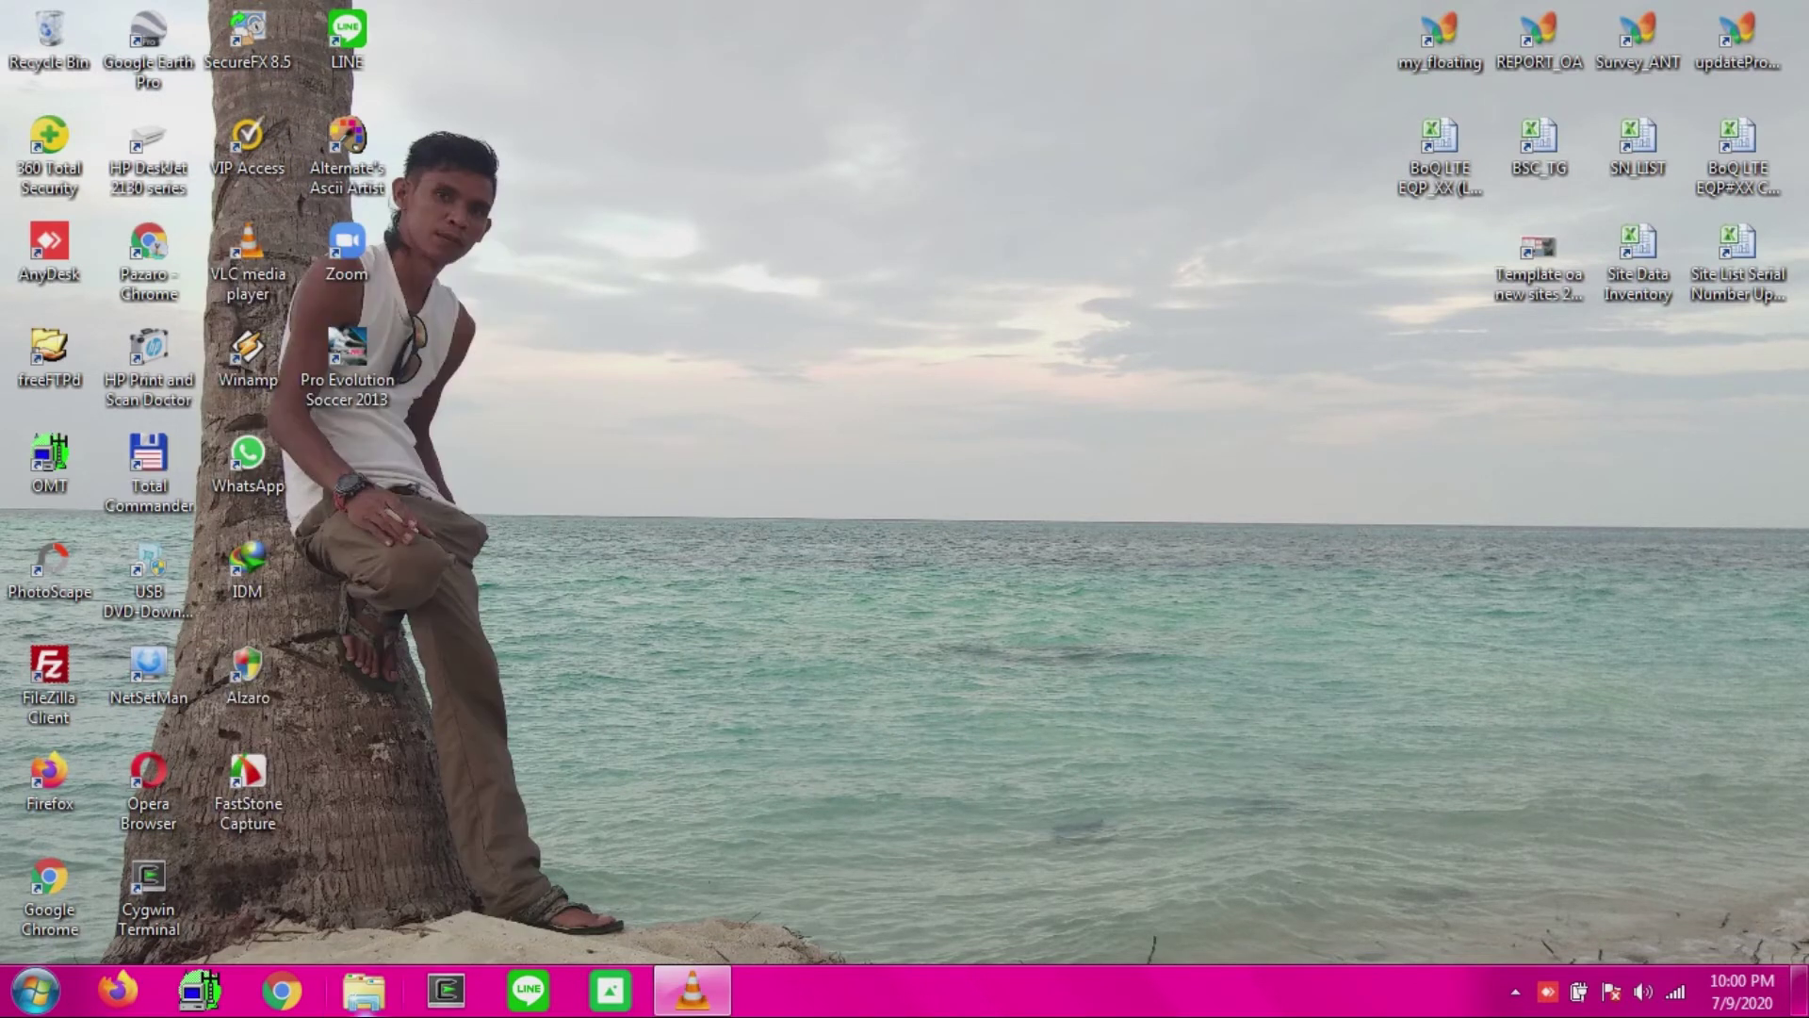
click(364, 990)
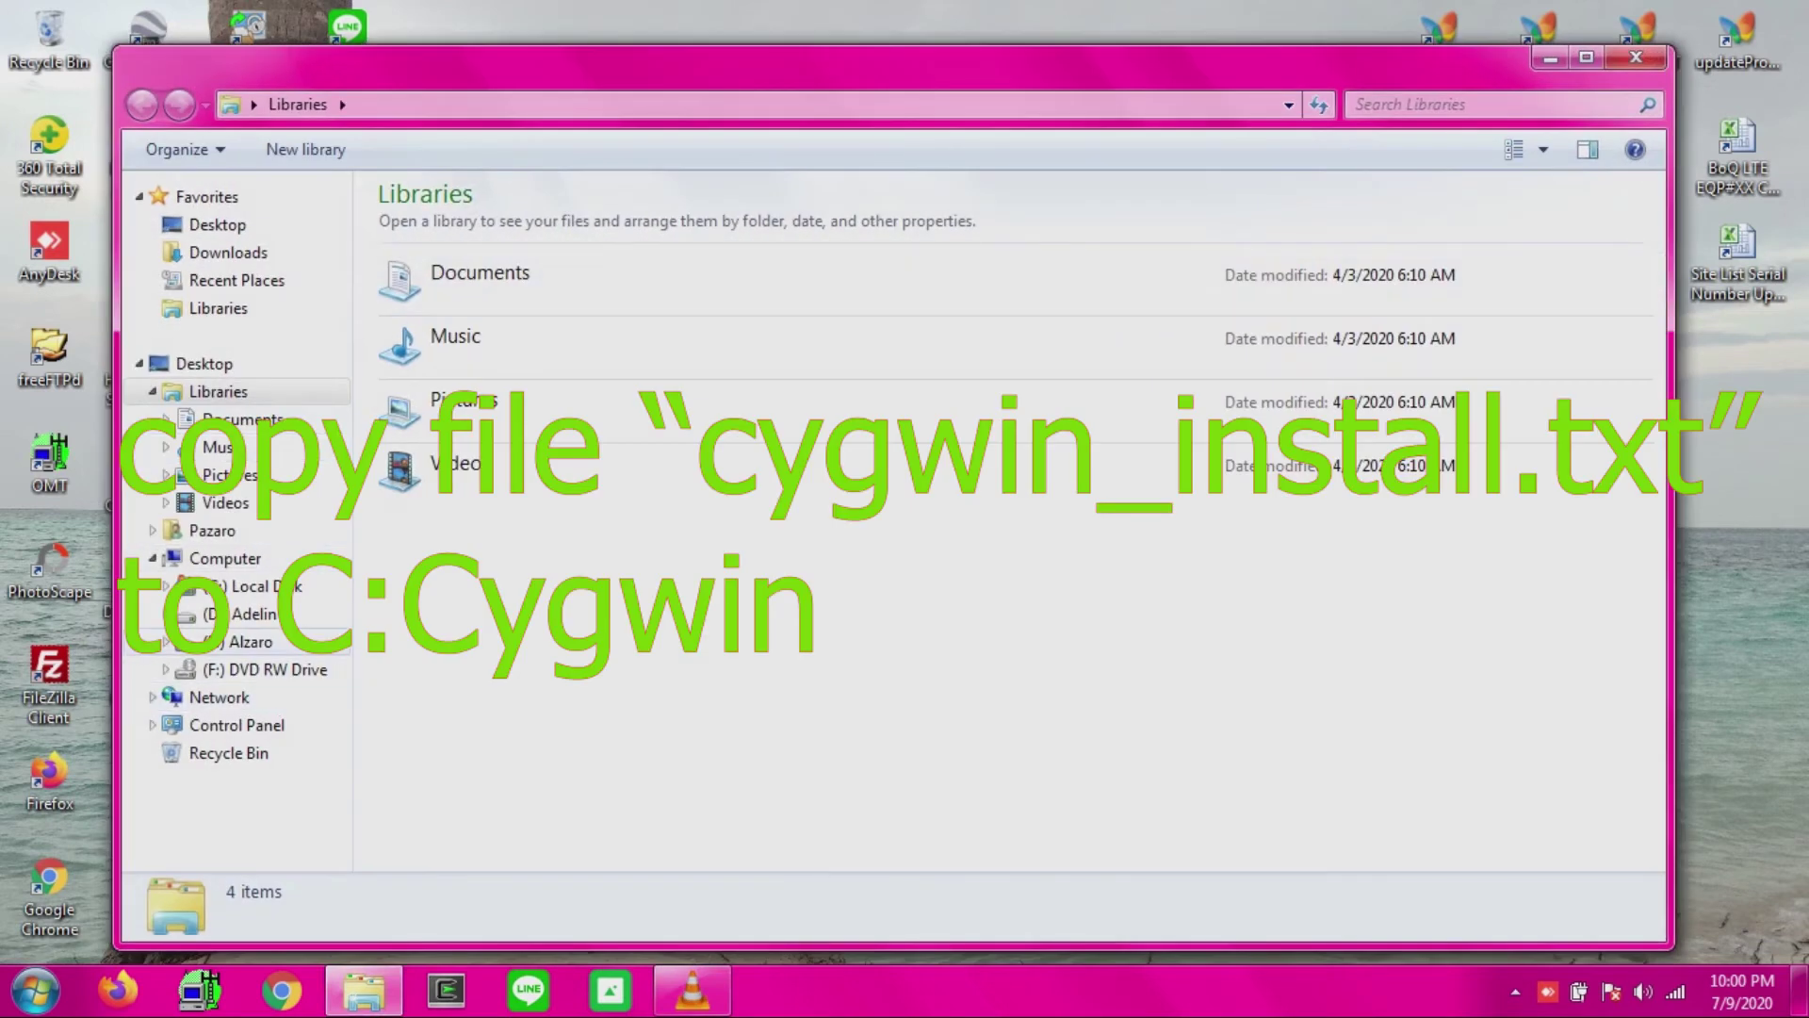
click(250, 643)
double_click(429, 250)
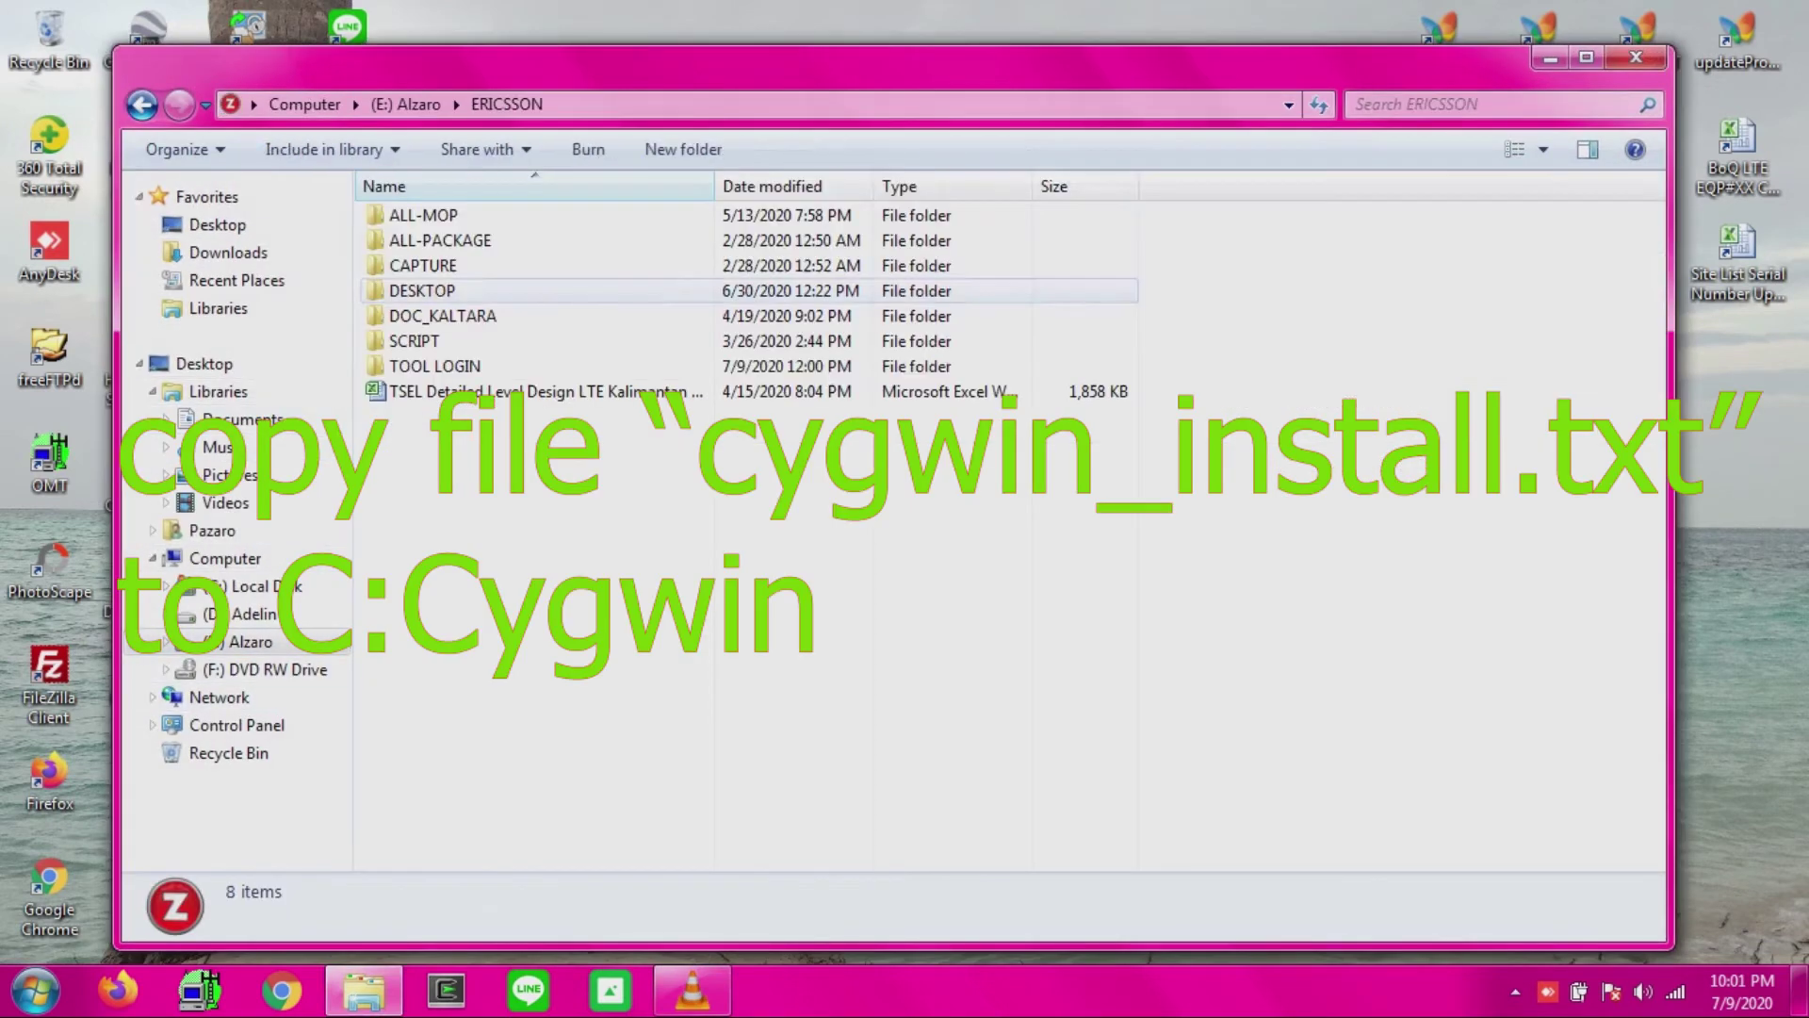
double_click(434, 365)
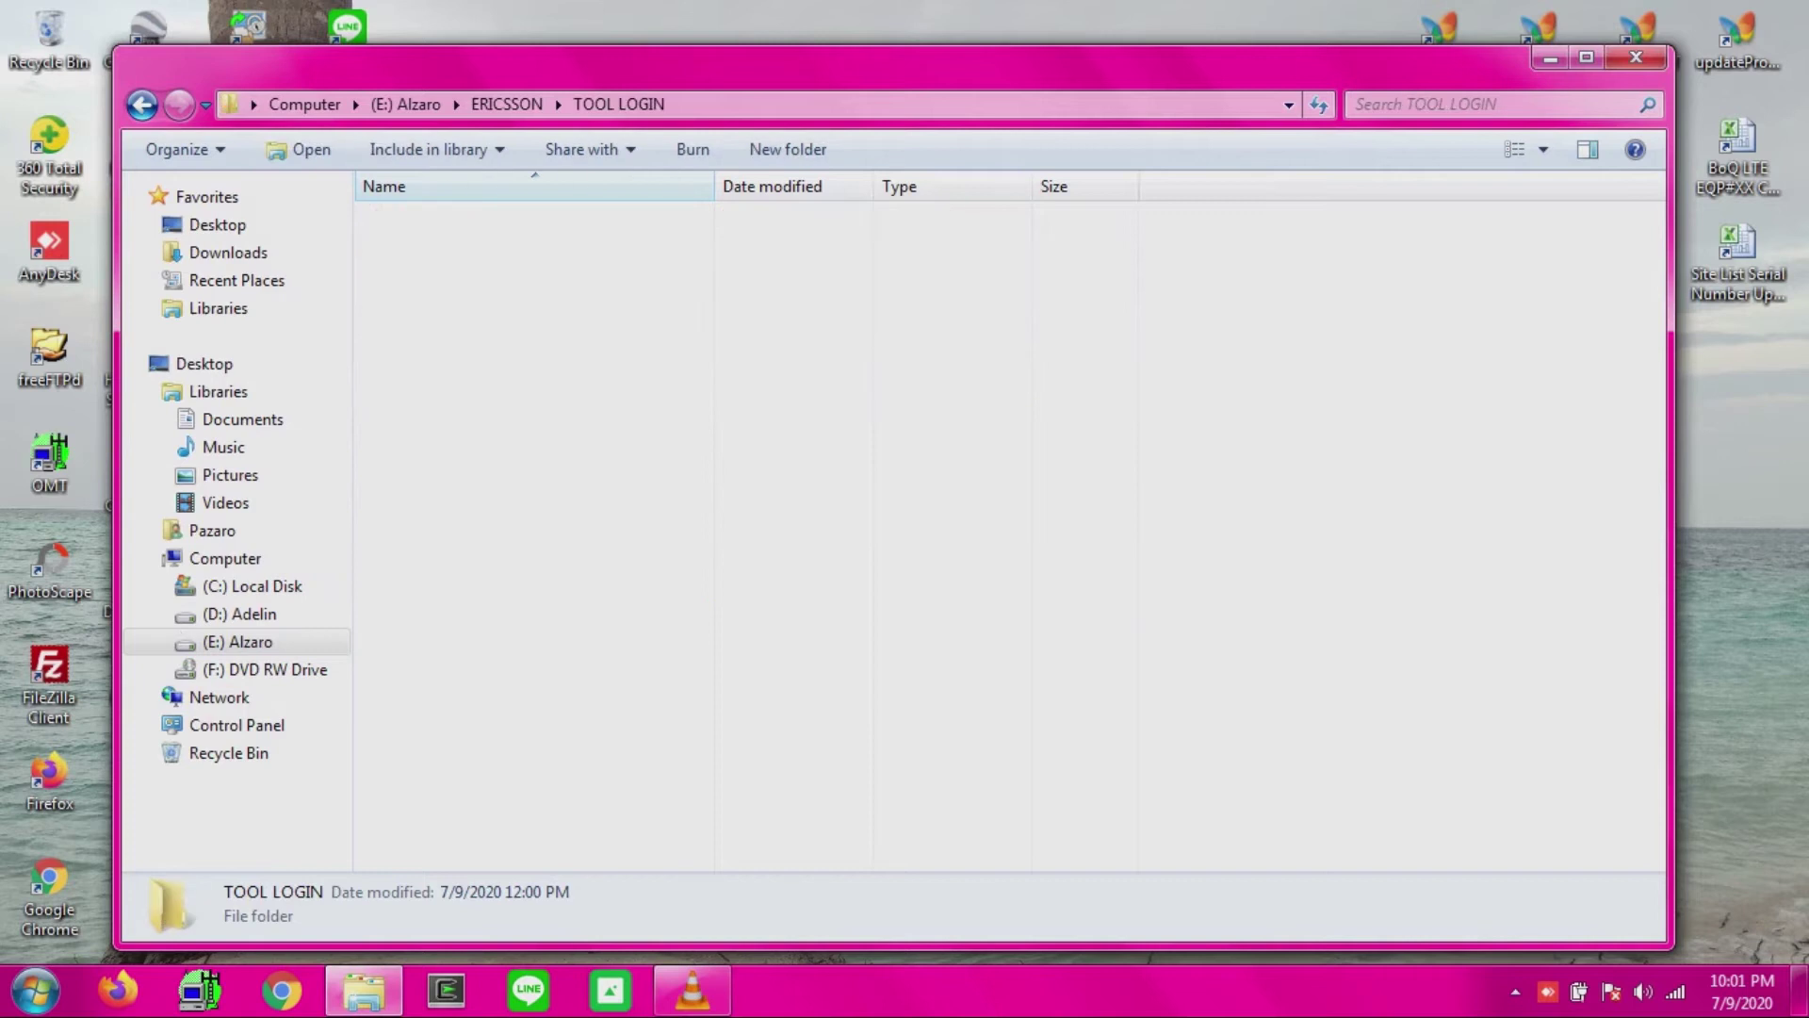
click(439, 466)
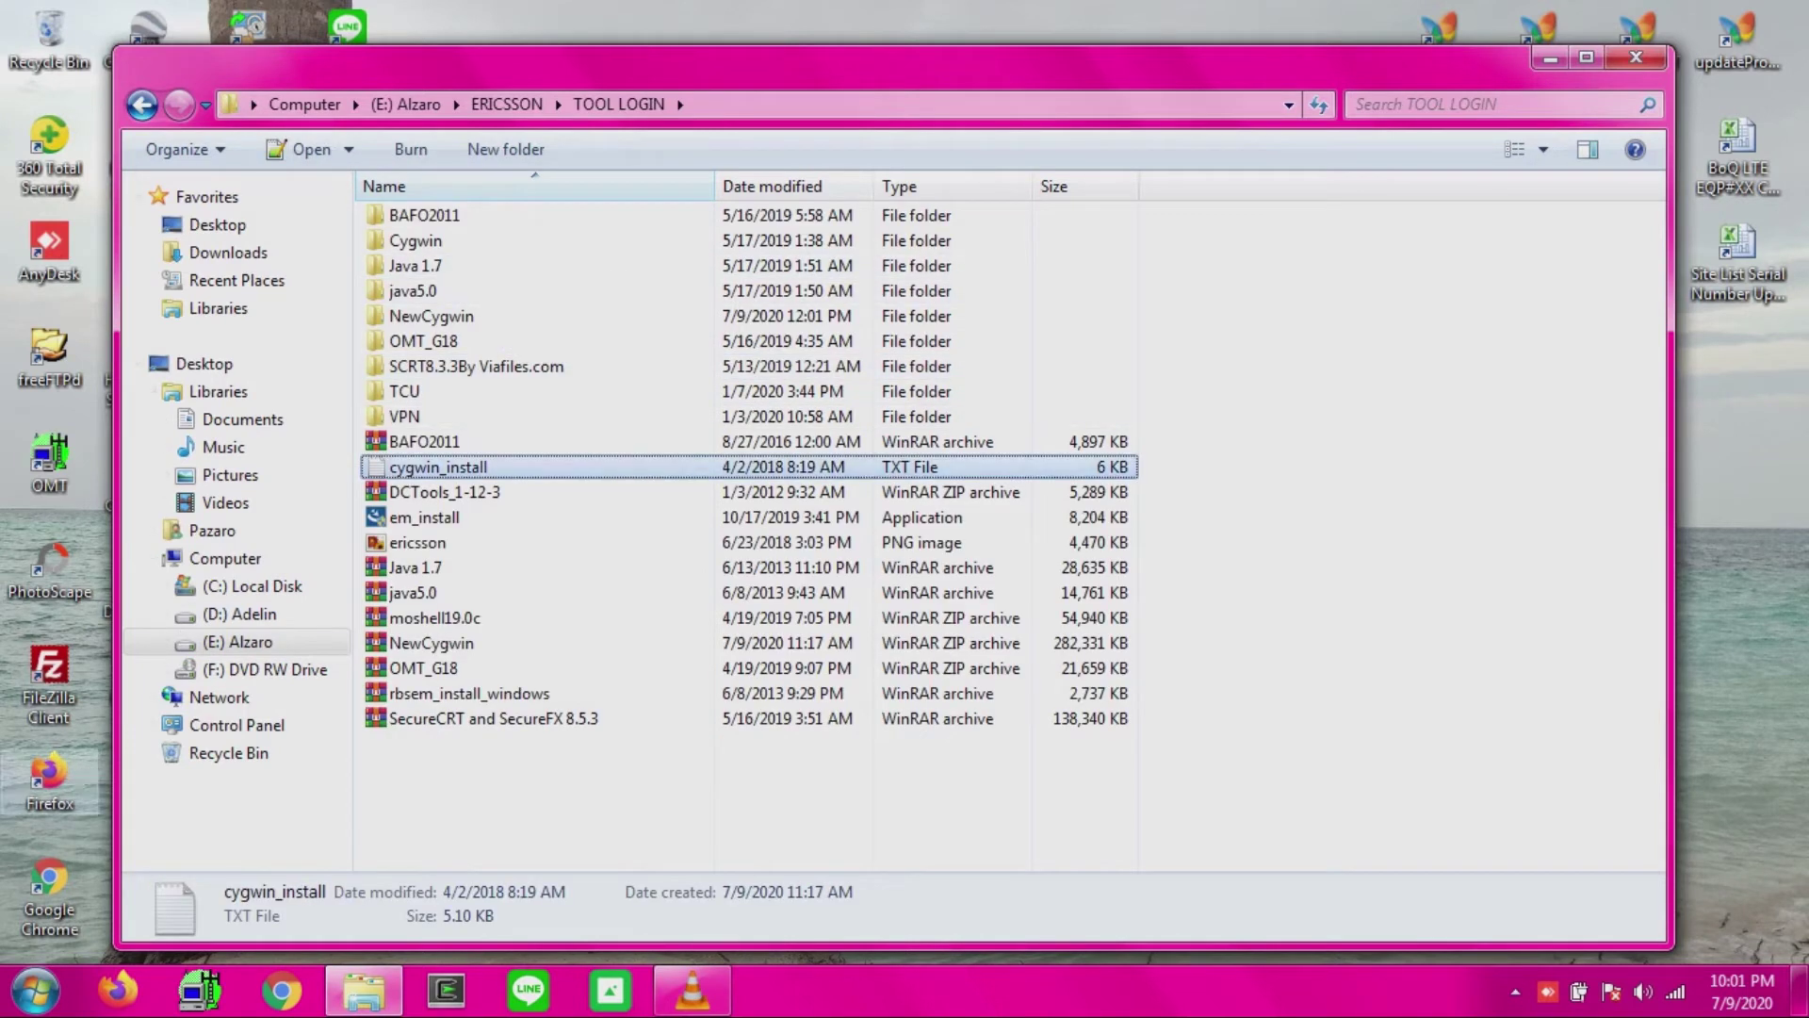
Paste the cygwin_install text file into the cygwin folder on drive C.
click(252, 586)
double_click(415, 214)
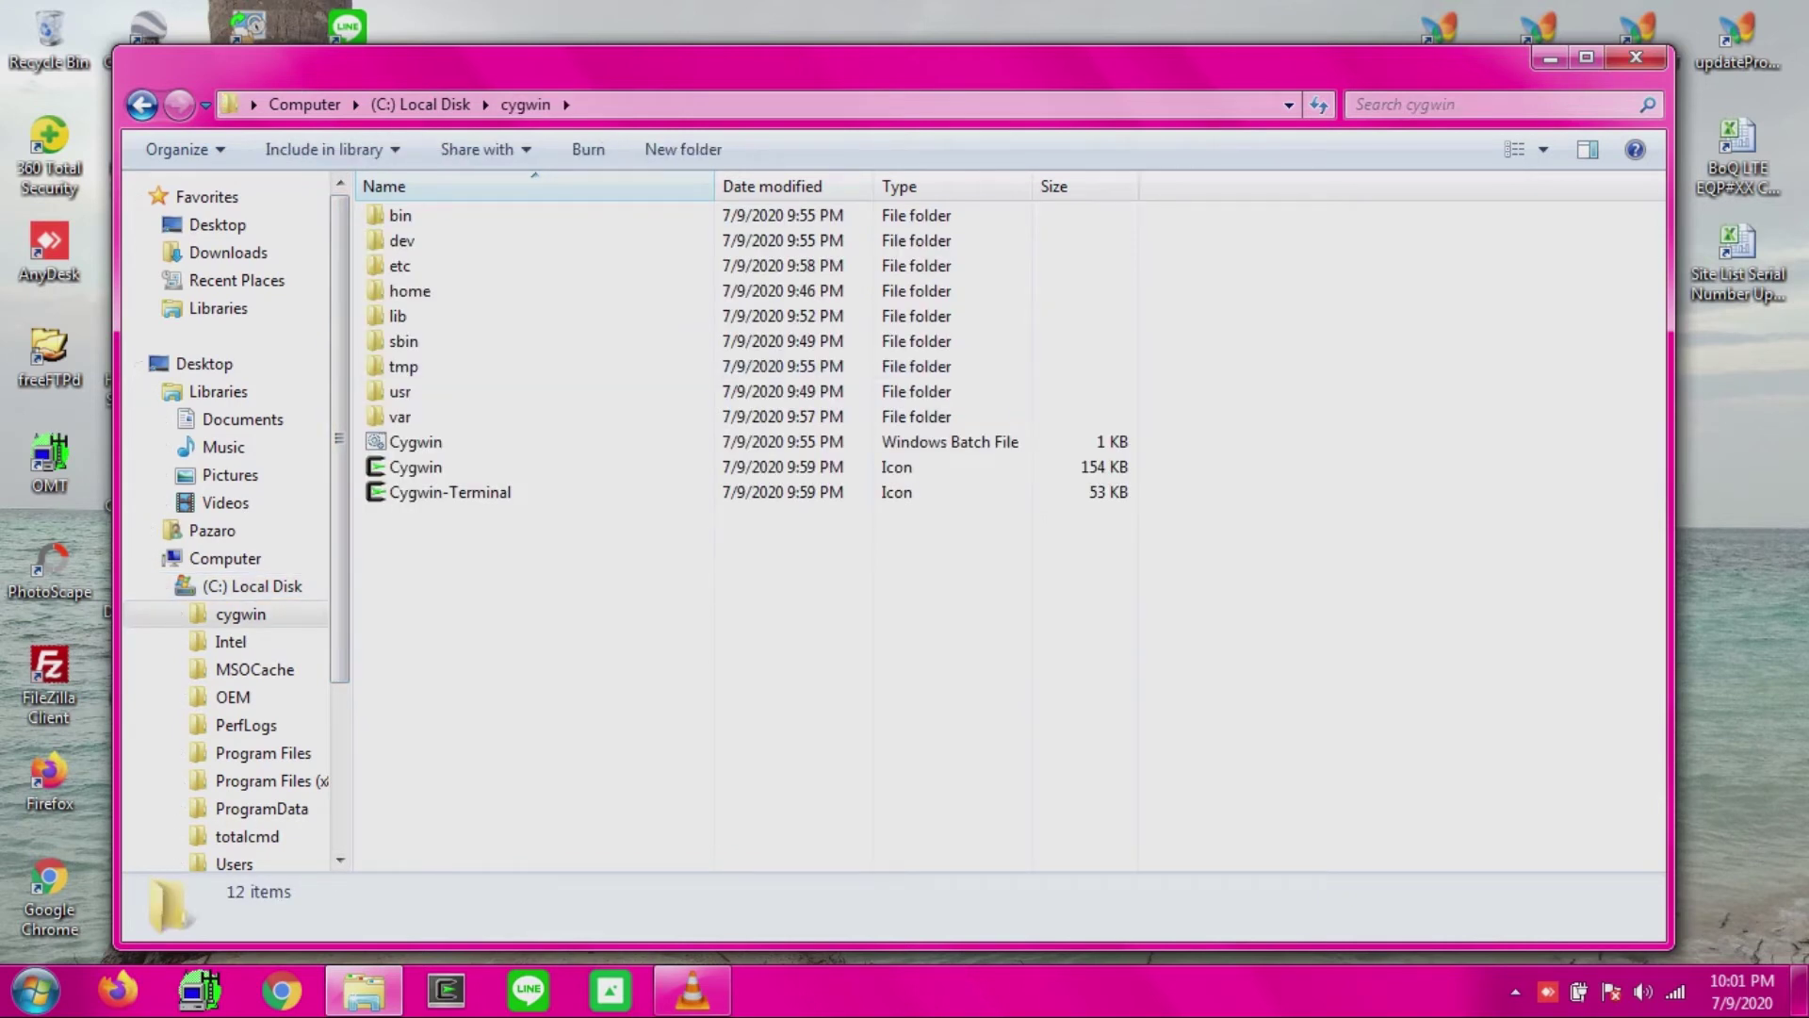
key(ctrl+v)
click(749, 650)
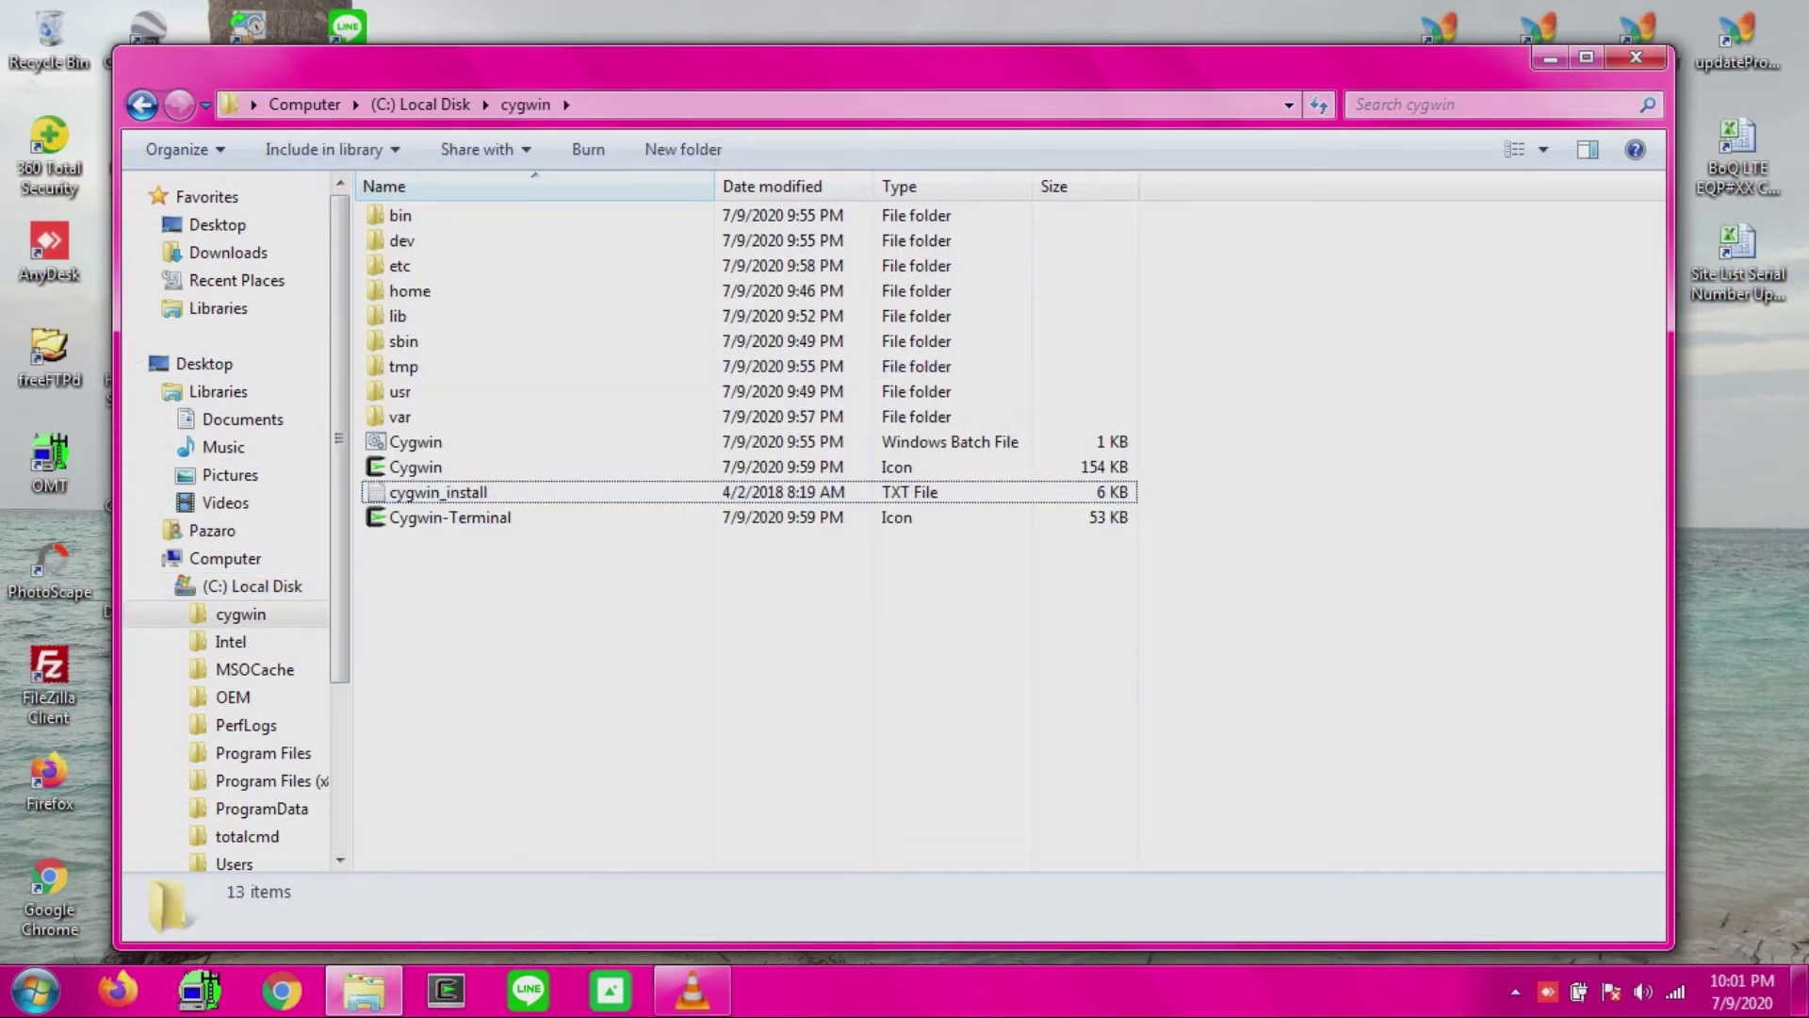
Open a Windows Command Prompt by searching for cmd.
click(36, 990)
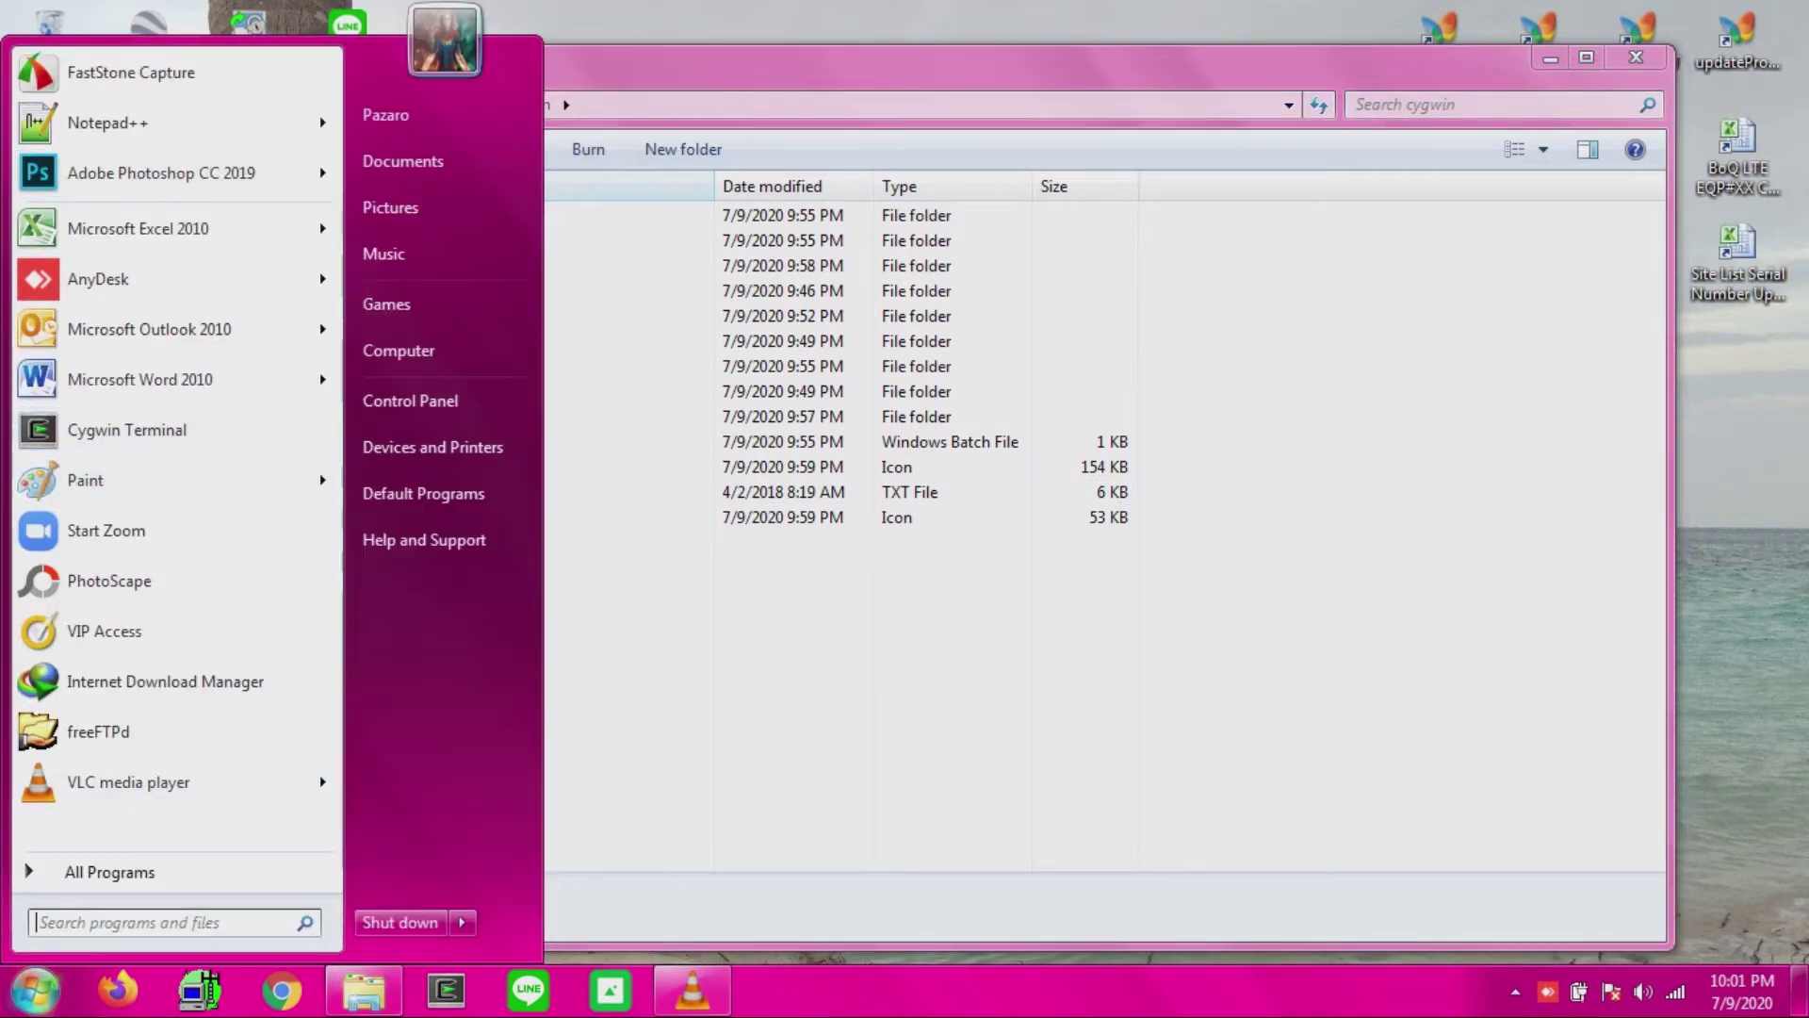
text(cmd)
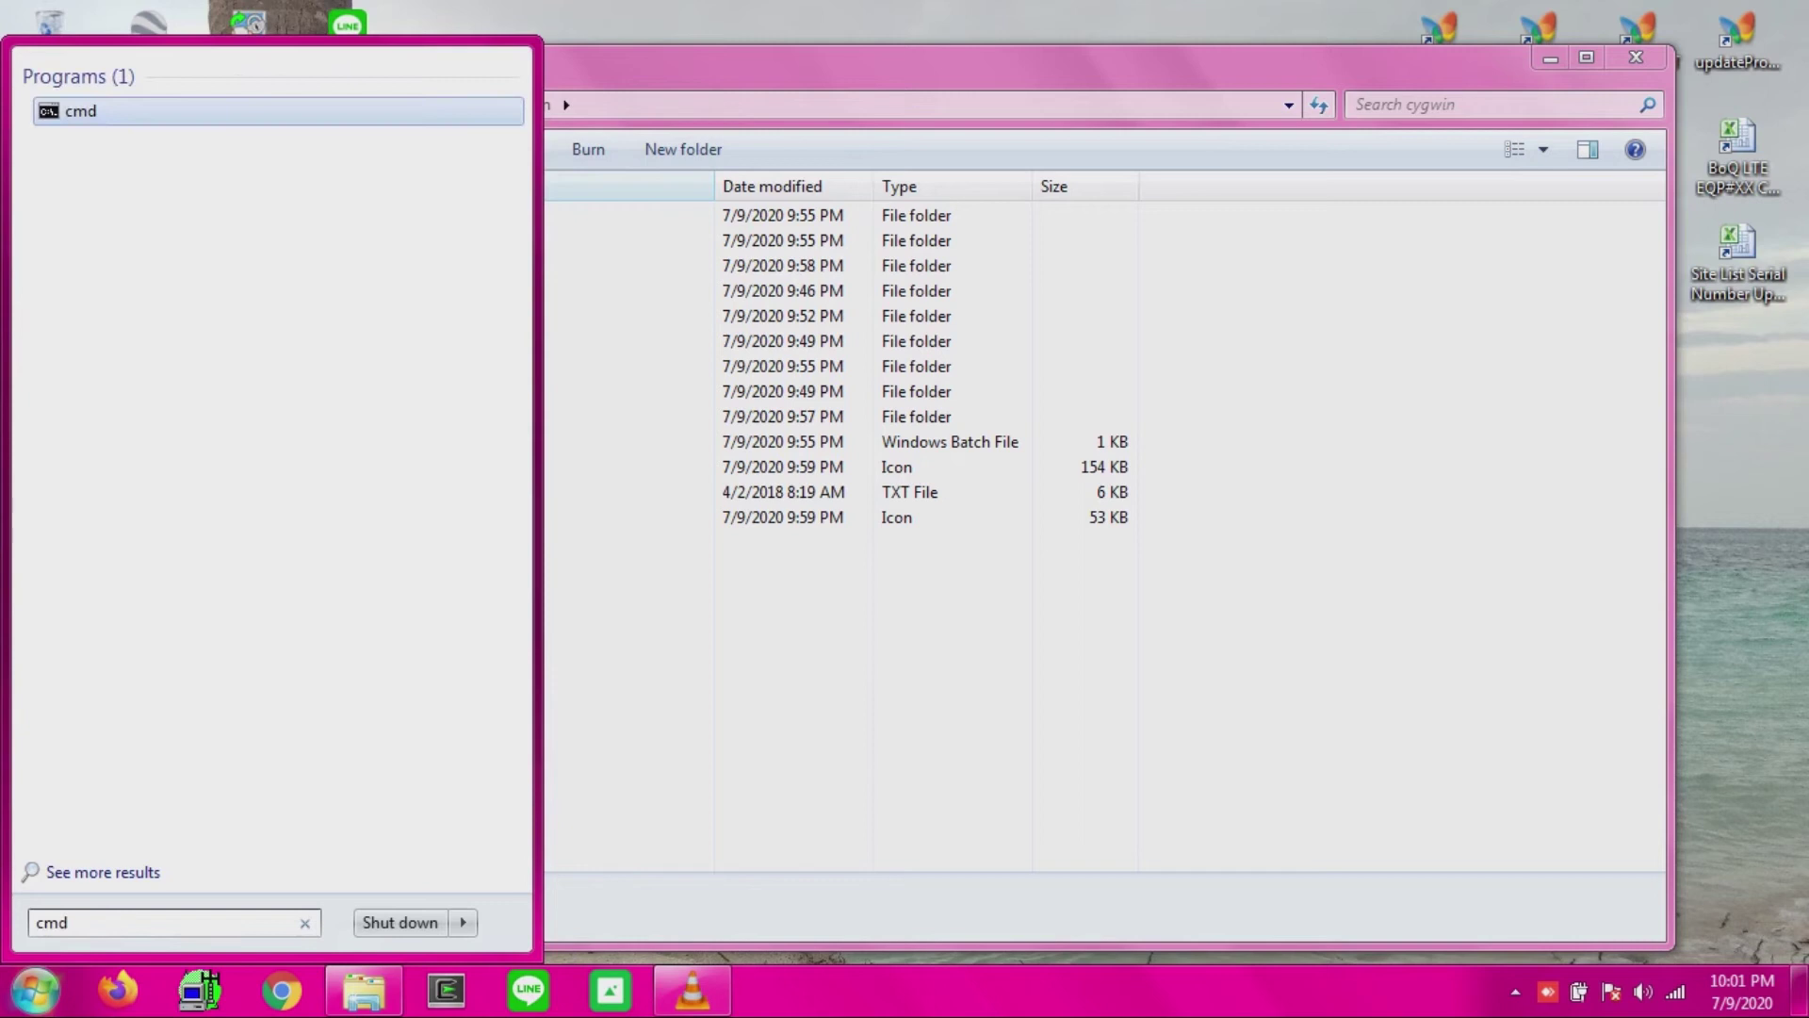
key(Return)
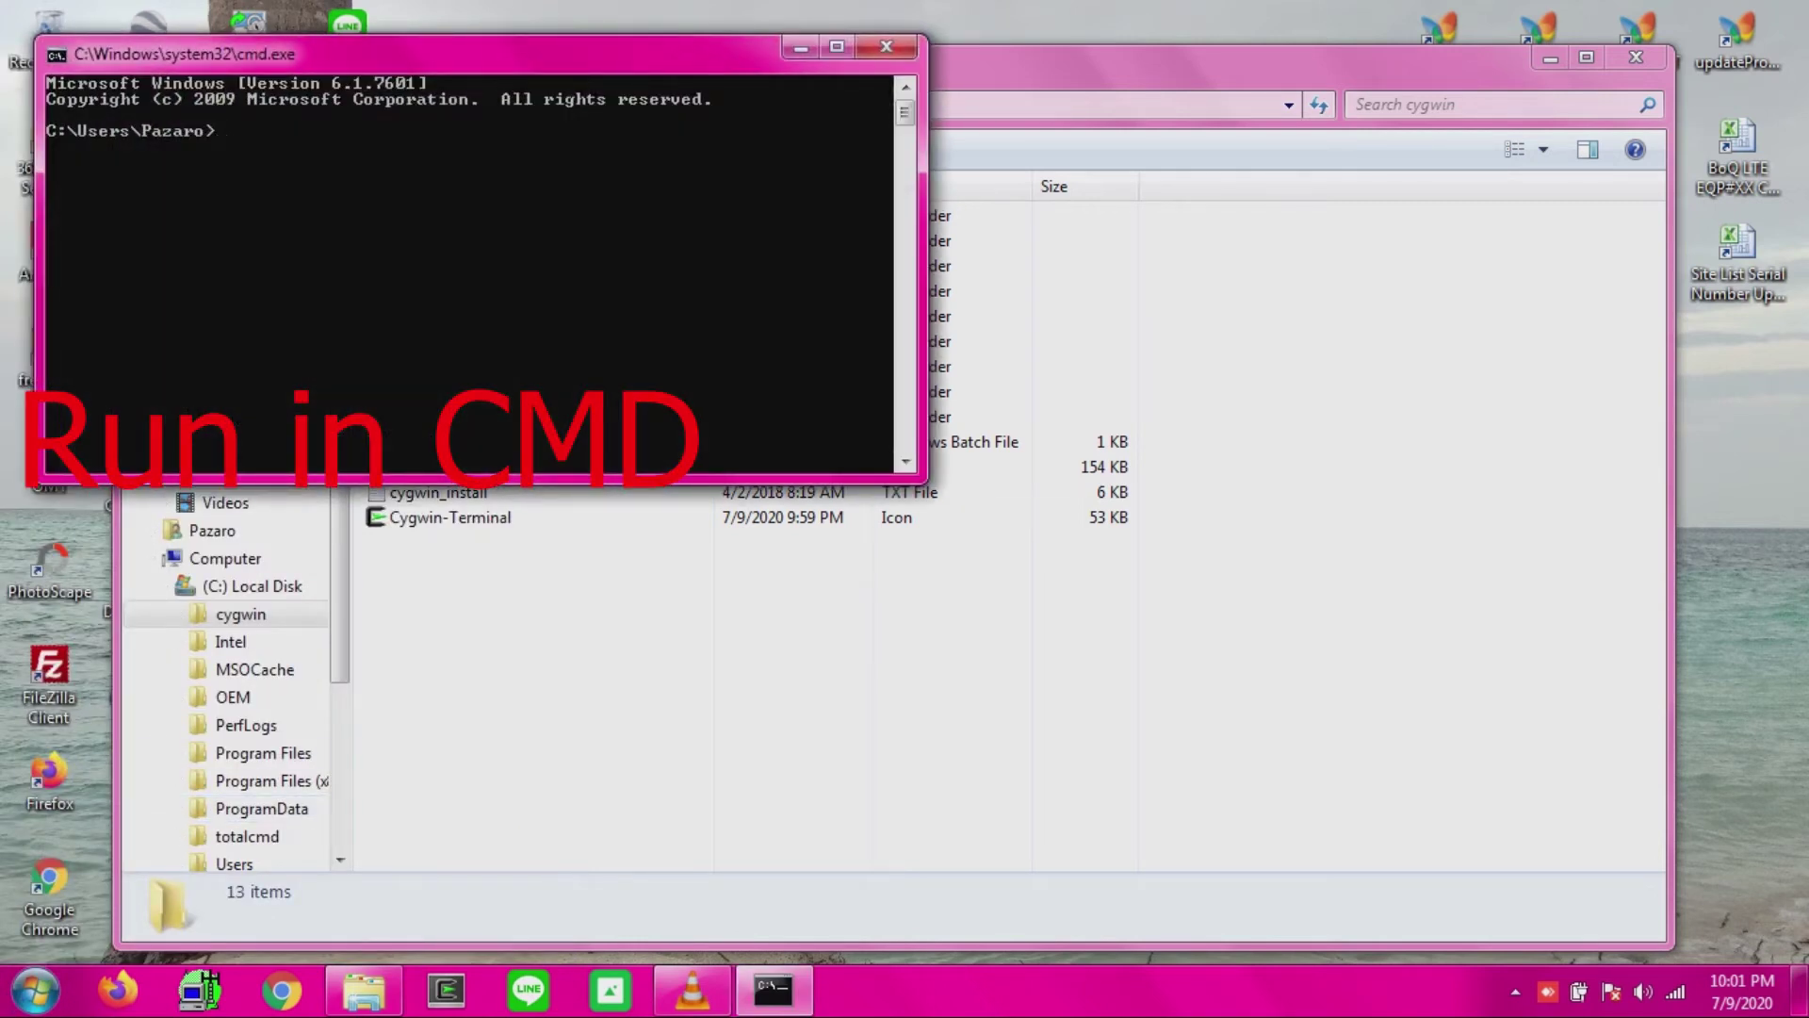
right_click(190, 128)
click(219, 144)
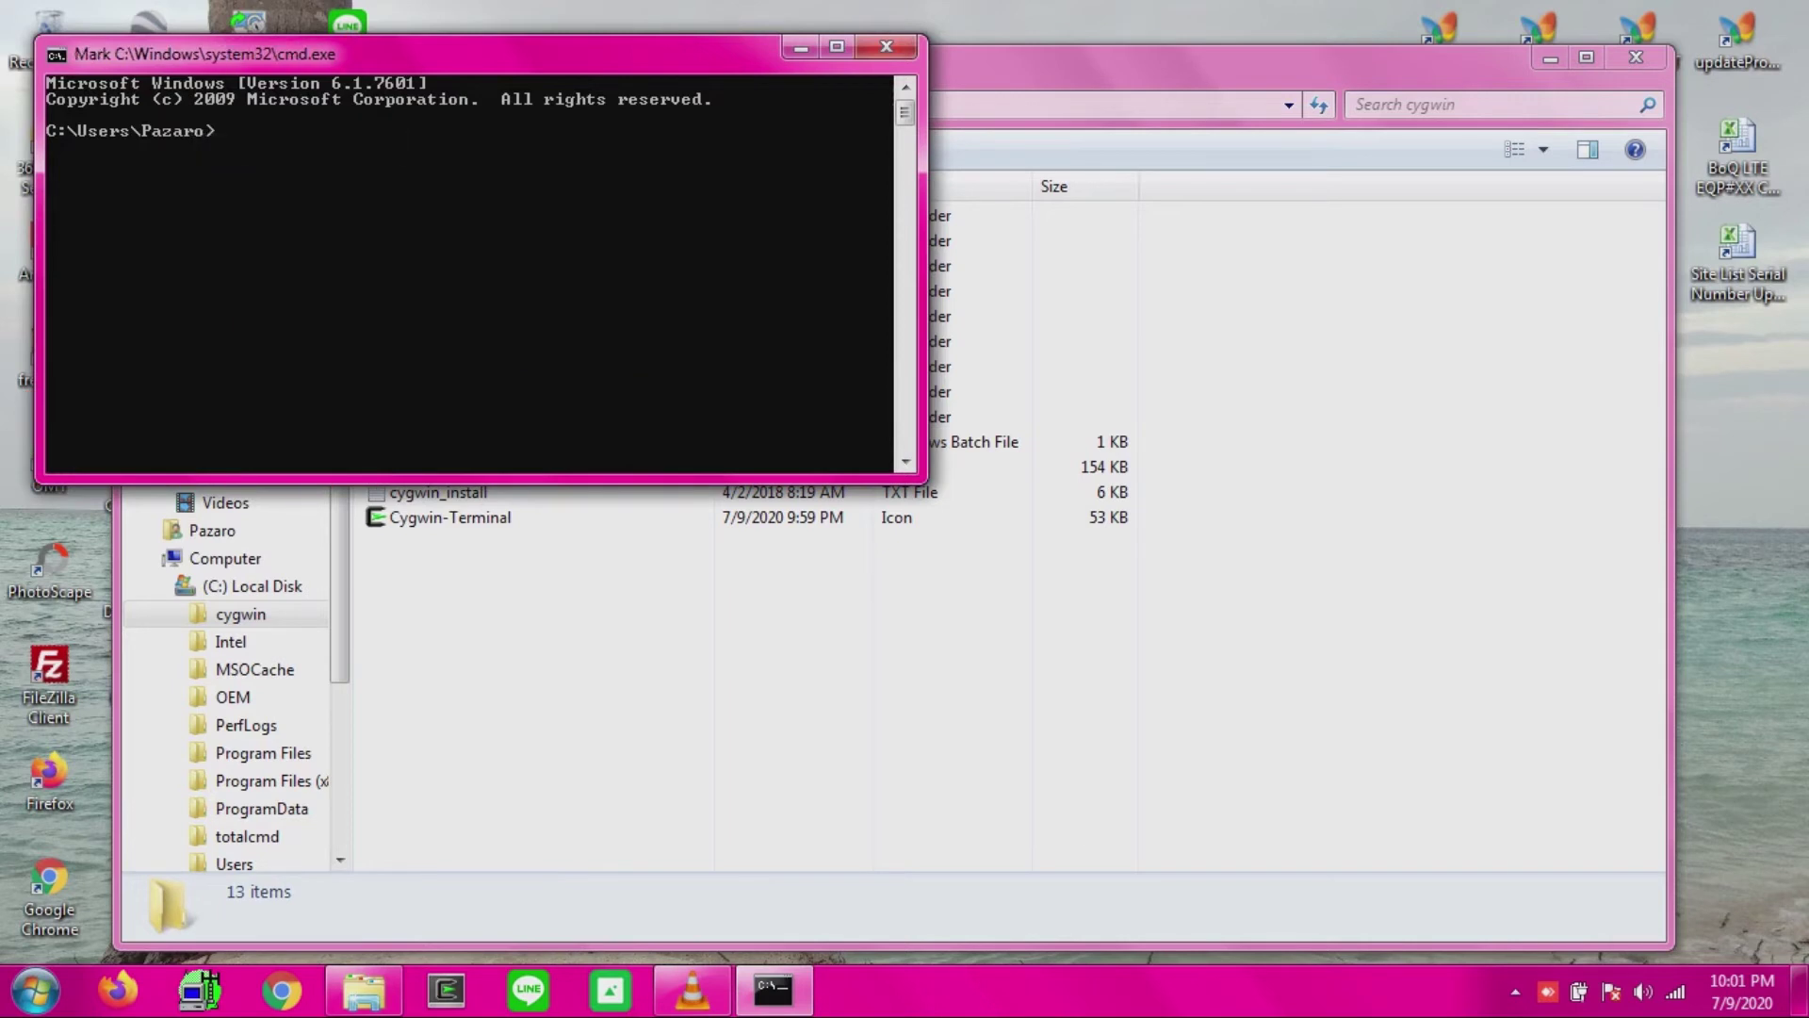
drag(132, 130, 215, 130)
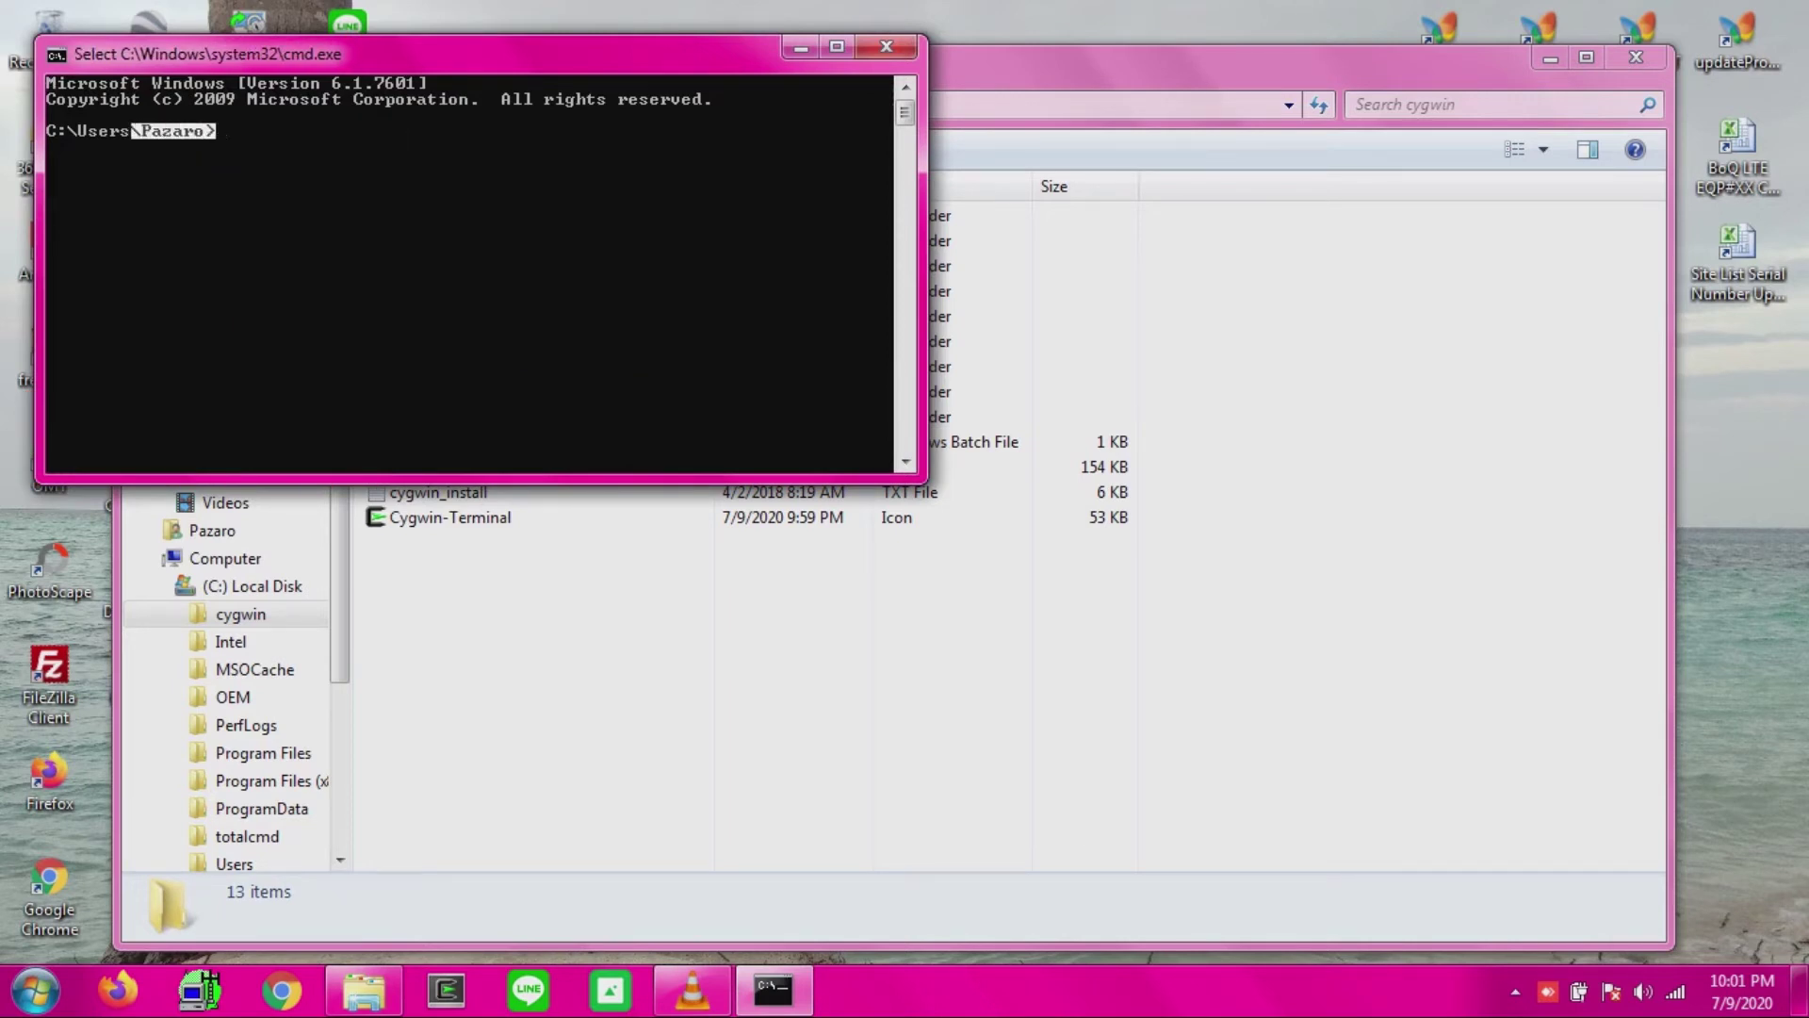
click(782, 275)
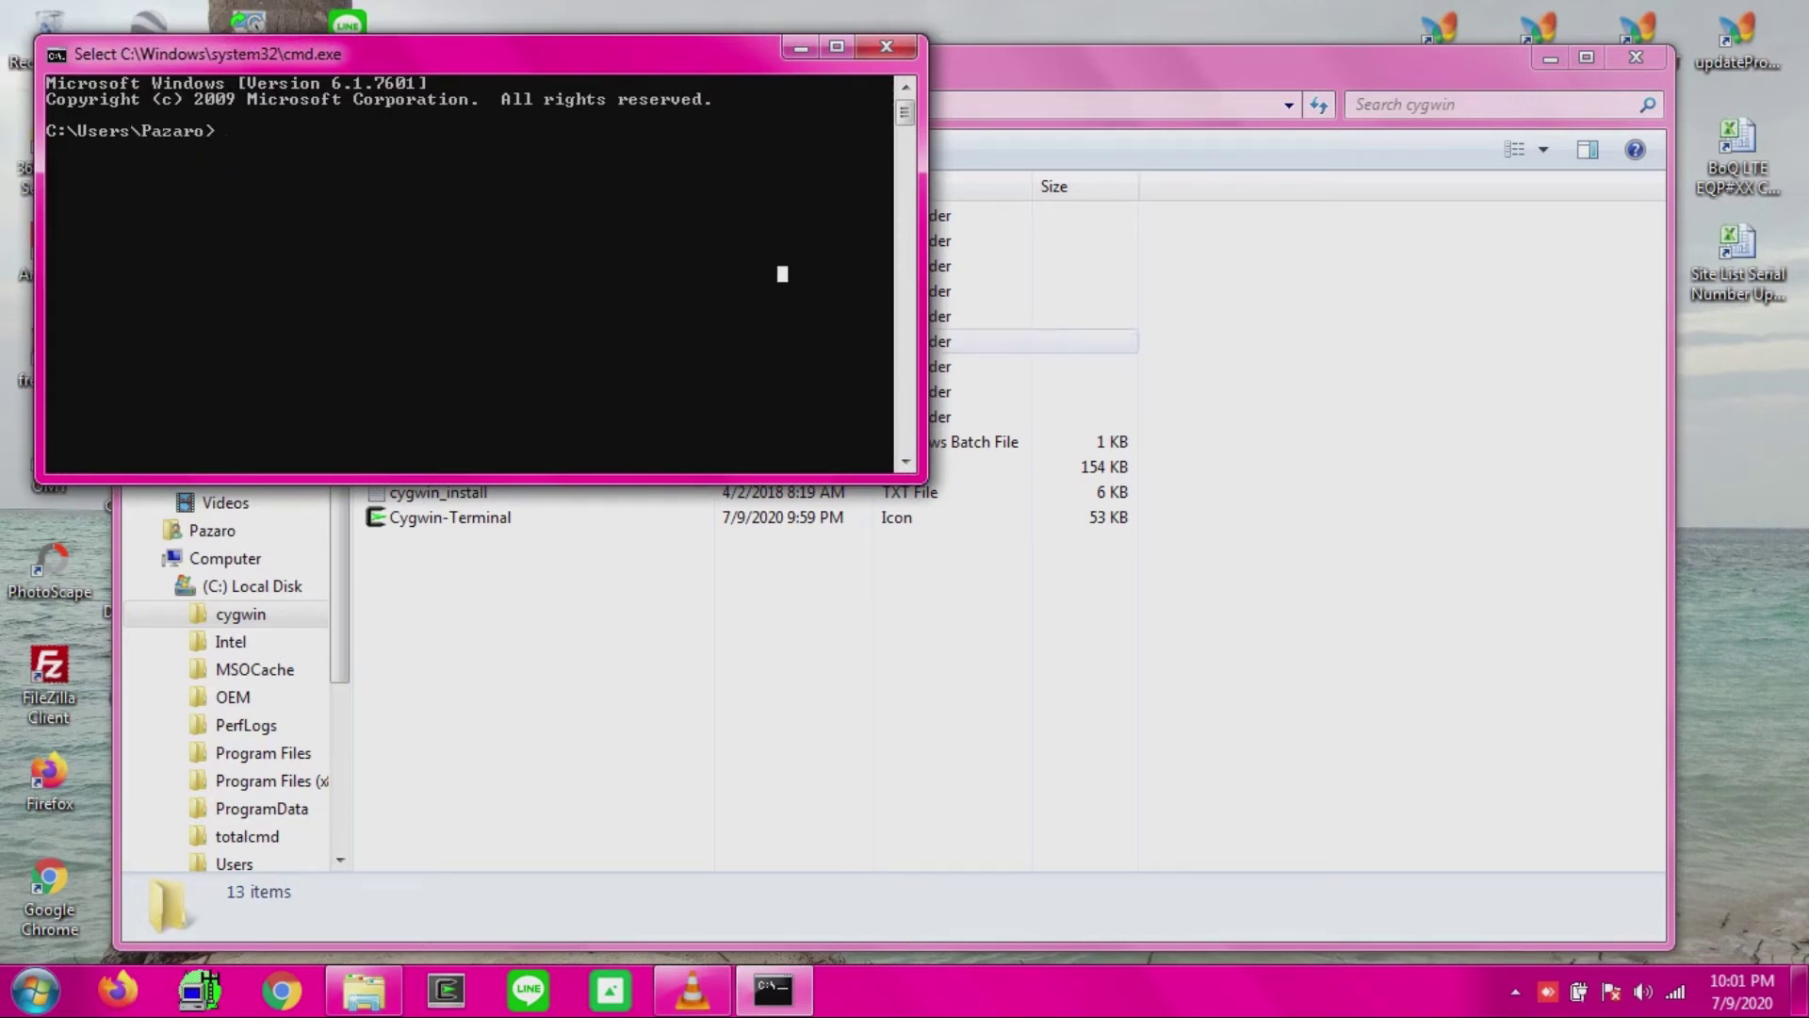
Open cygwin_install from the cygwin folder in Notepad++ and examine the script's paths and its CYGWIN.BAT section.
click(989, 341)
right_click(492, 492)
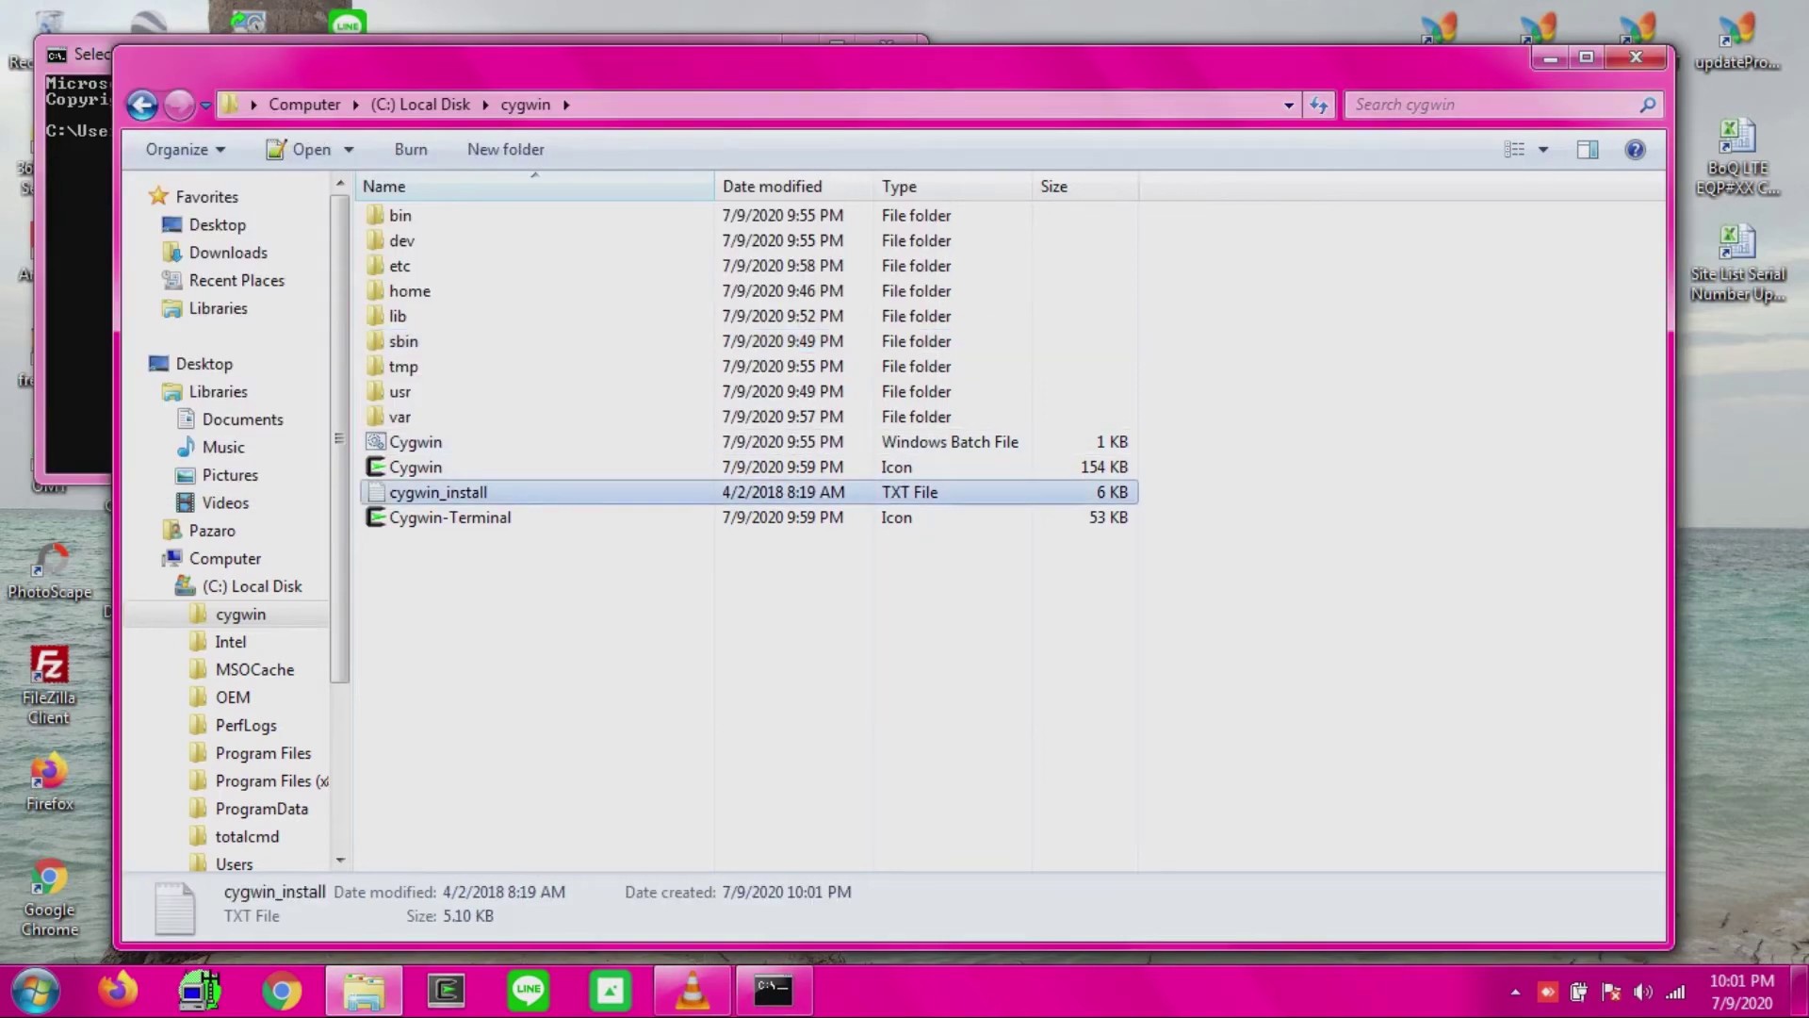
click(607, 466)
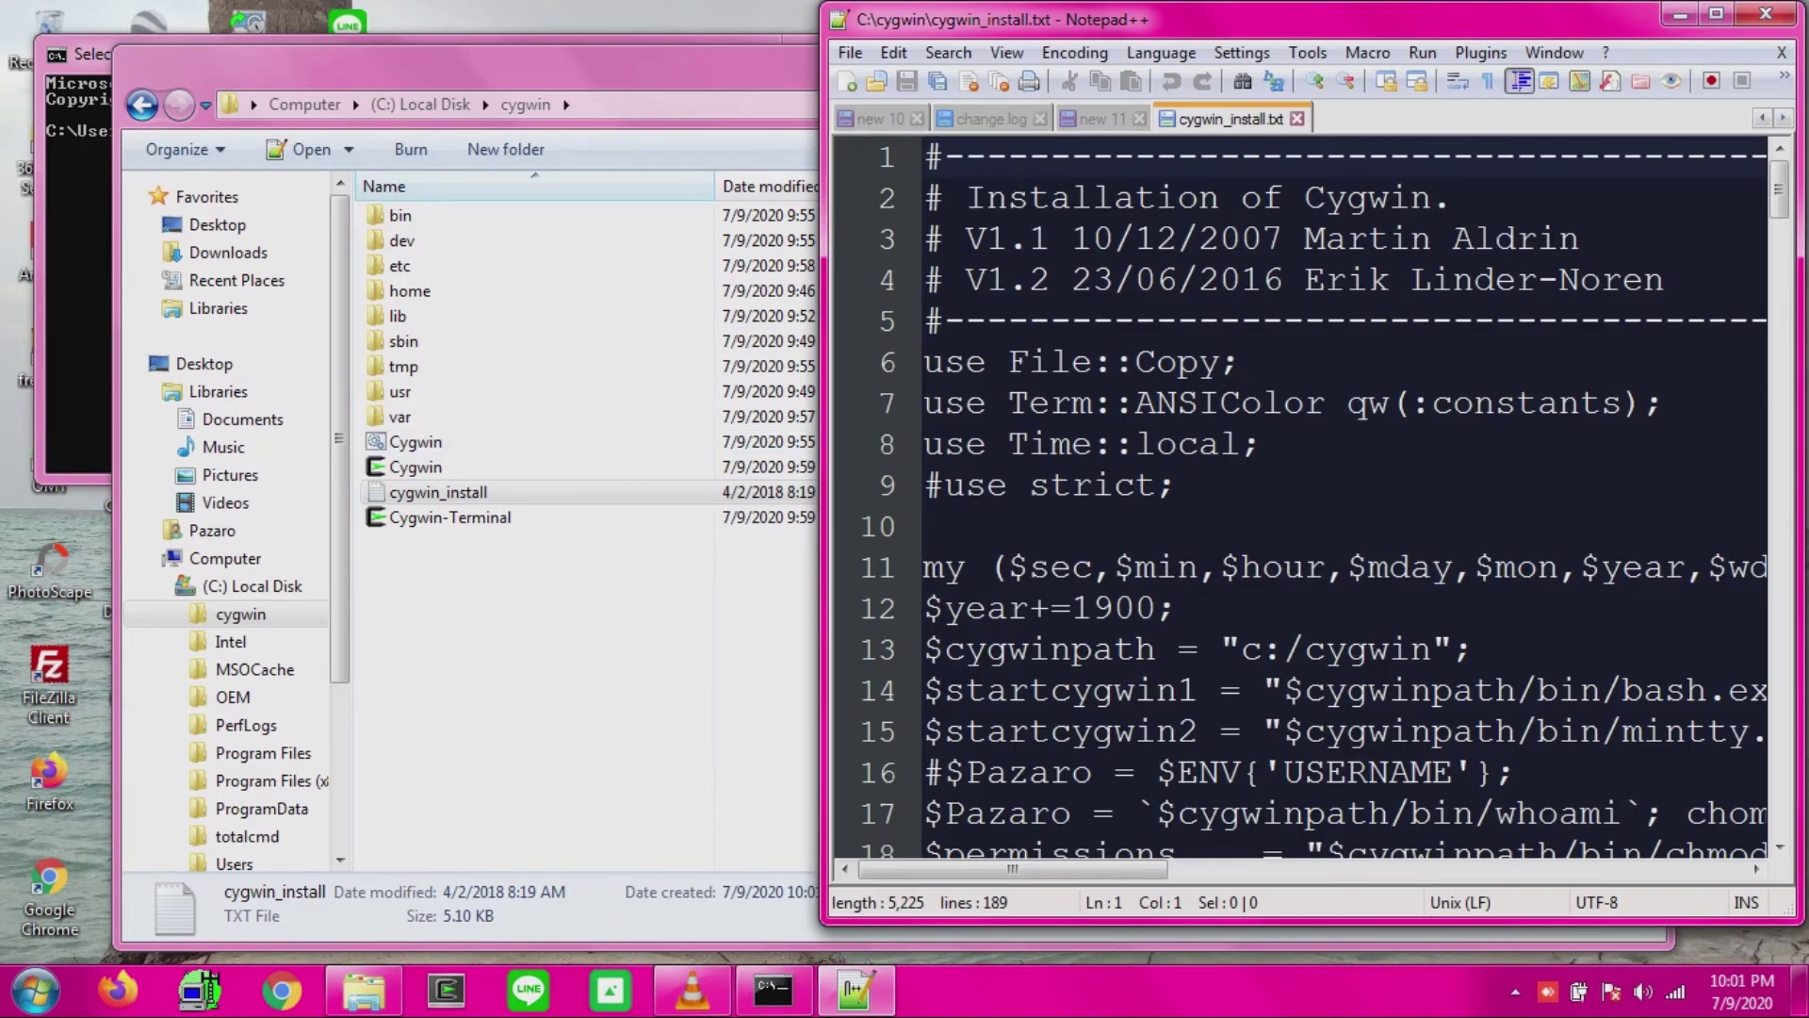
scroll(1300, 500, down, 5)
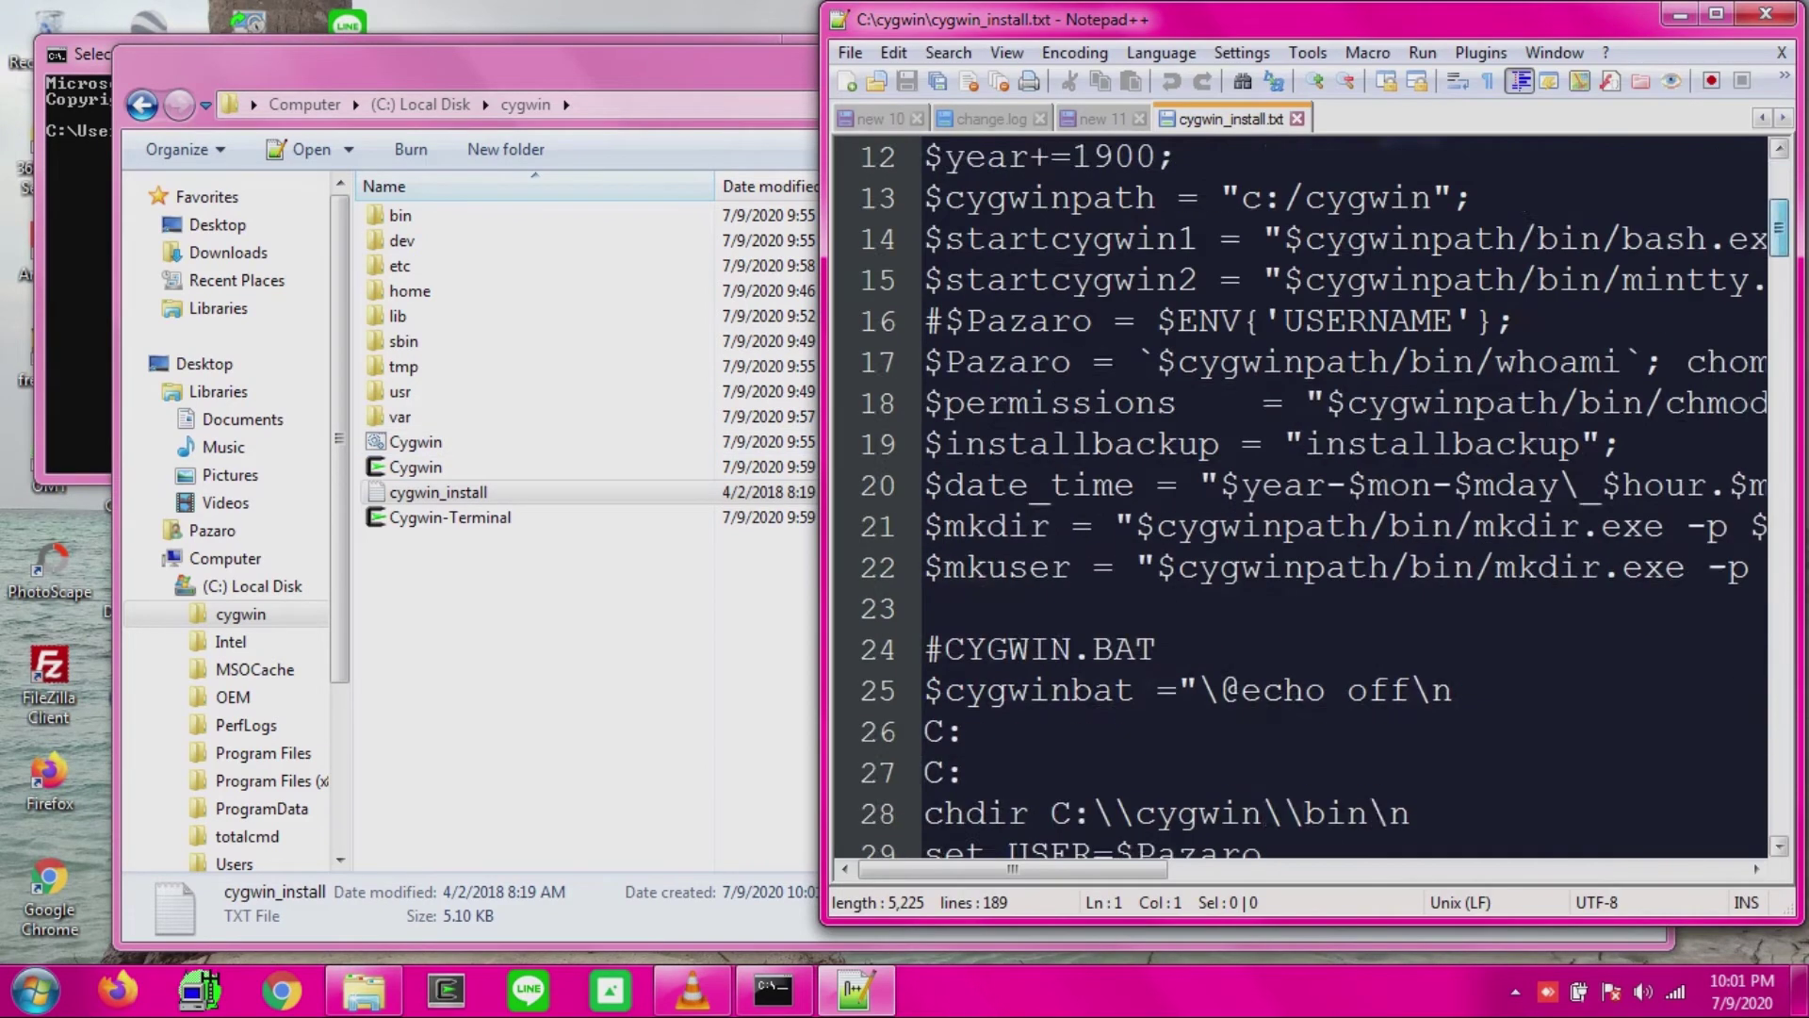
drag(1263, 731, 1388, 731)
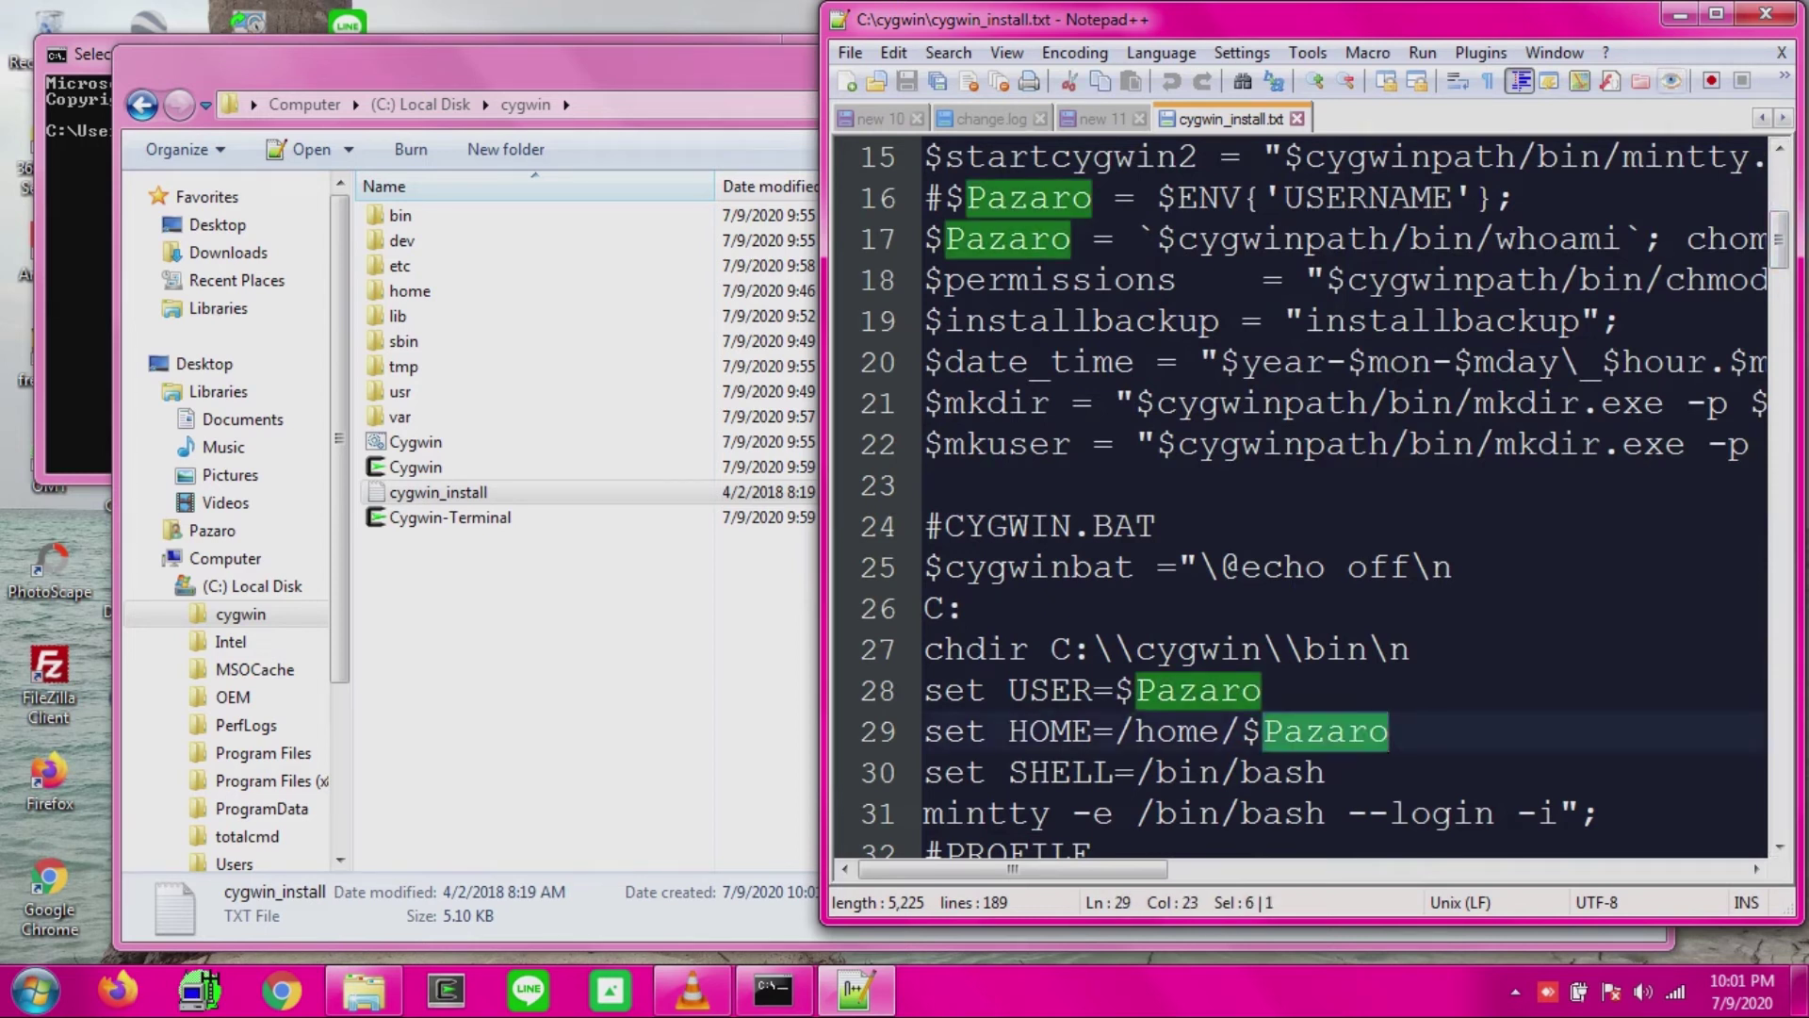
click(1766, 14)
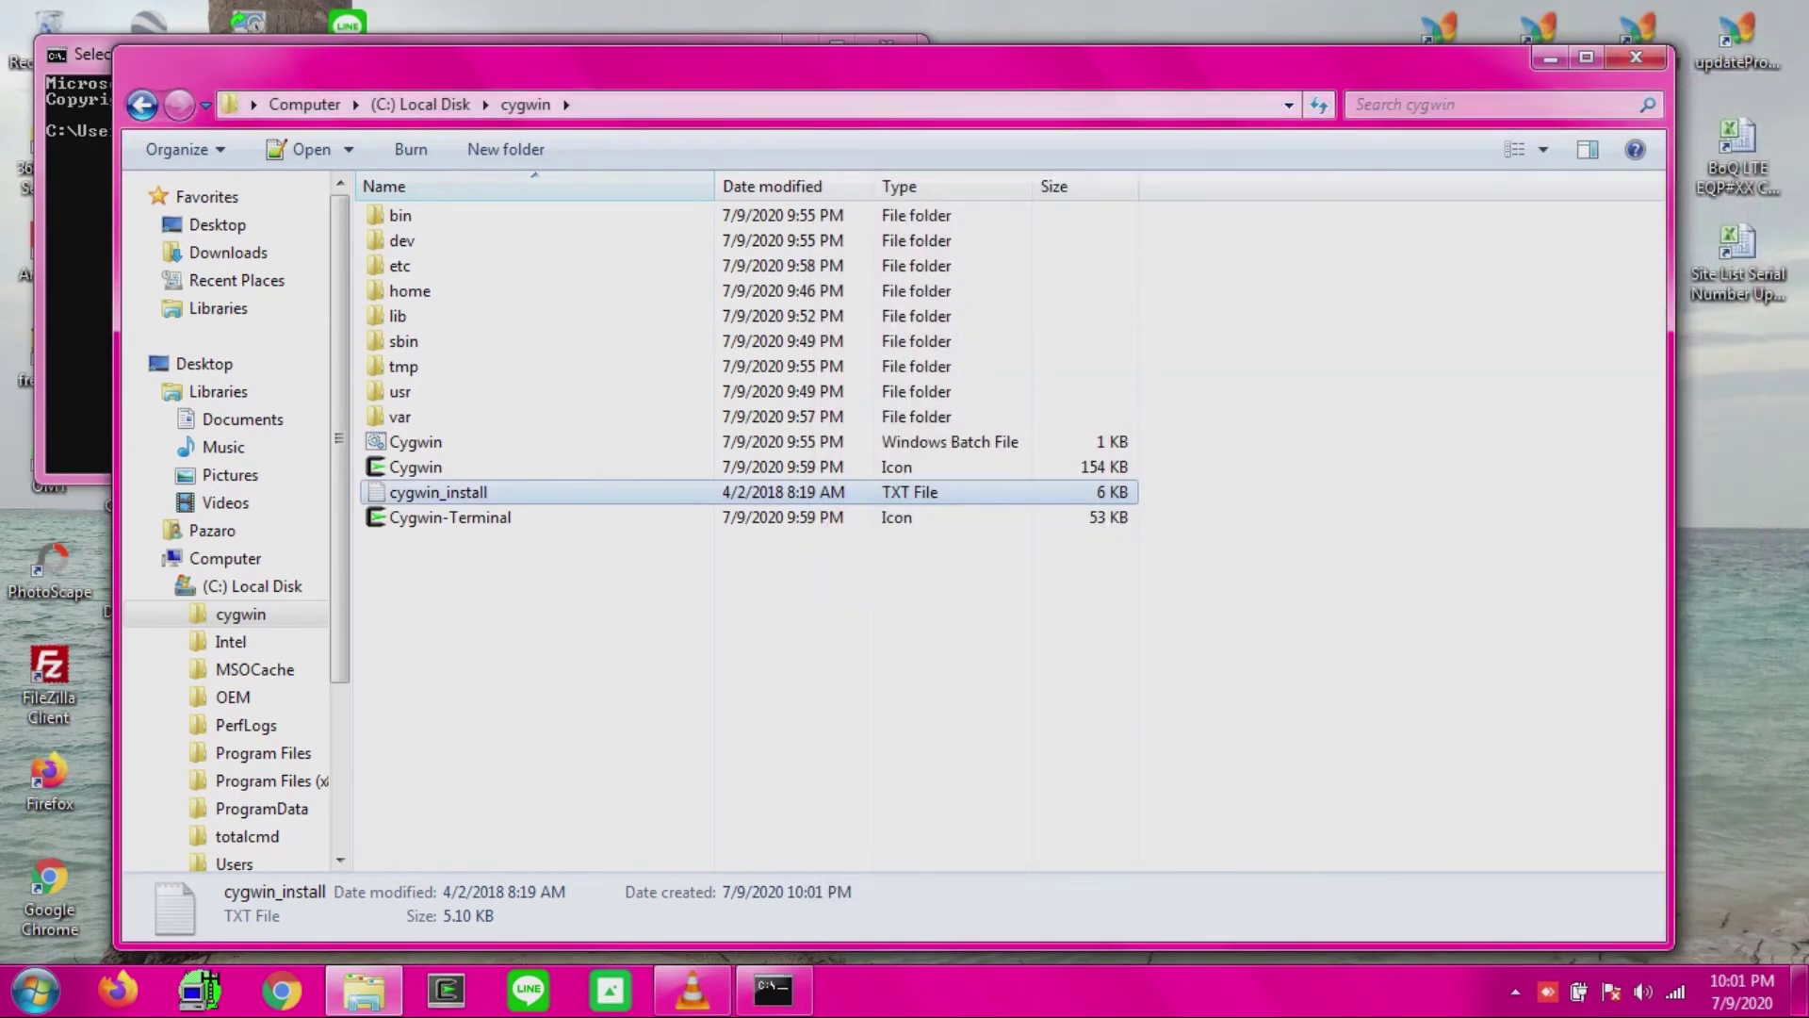
click(1635, 58)
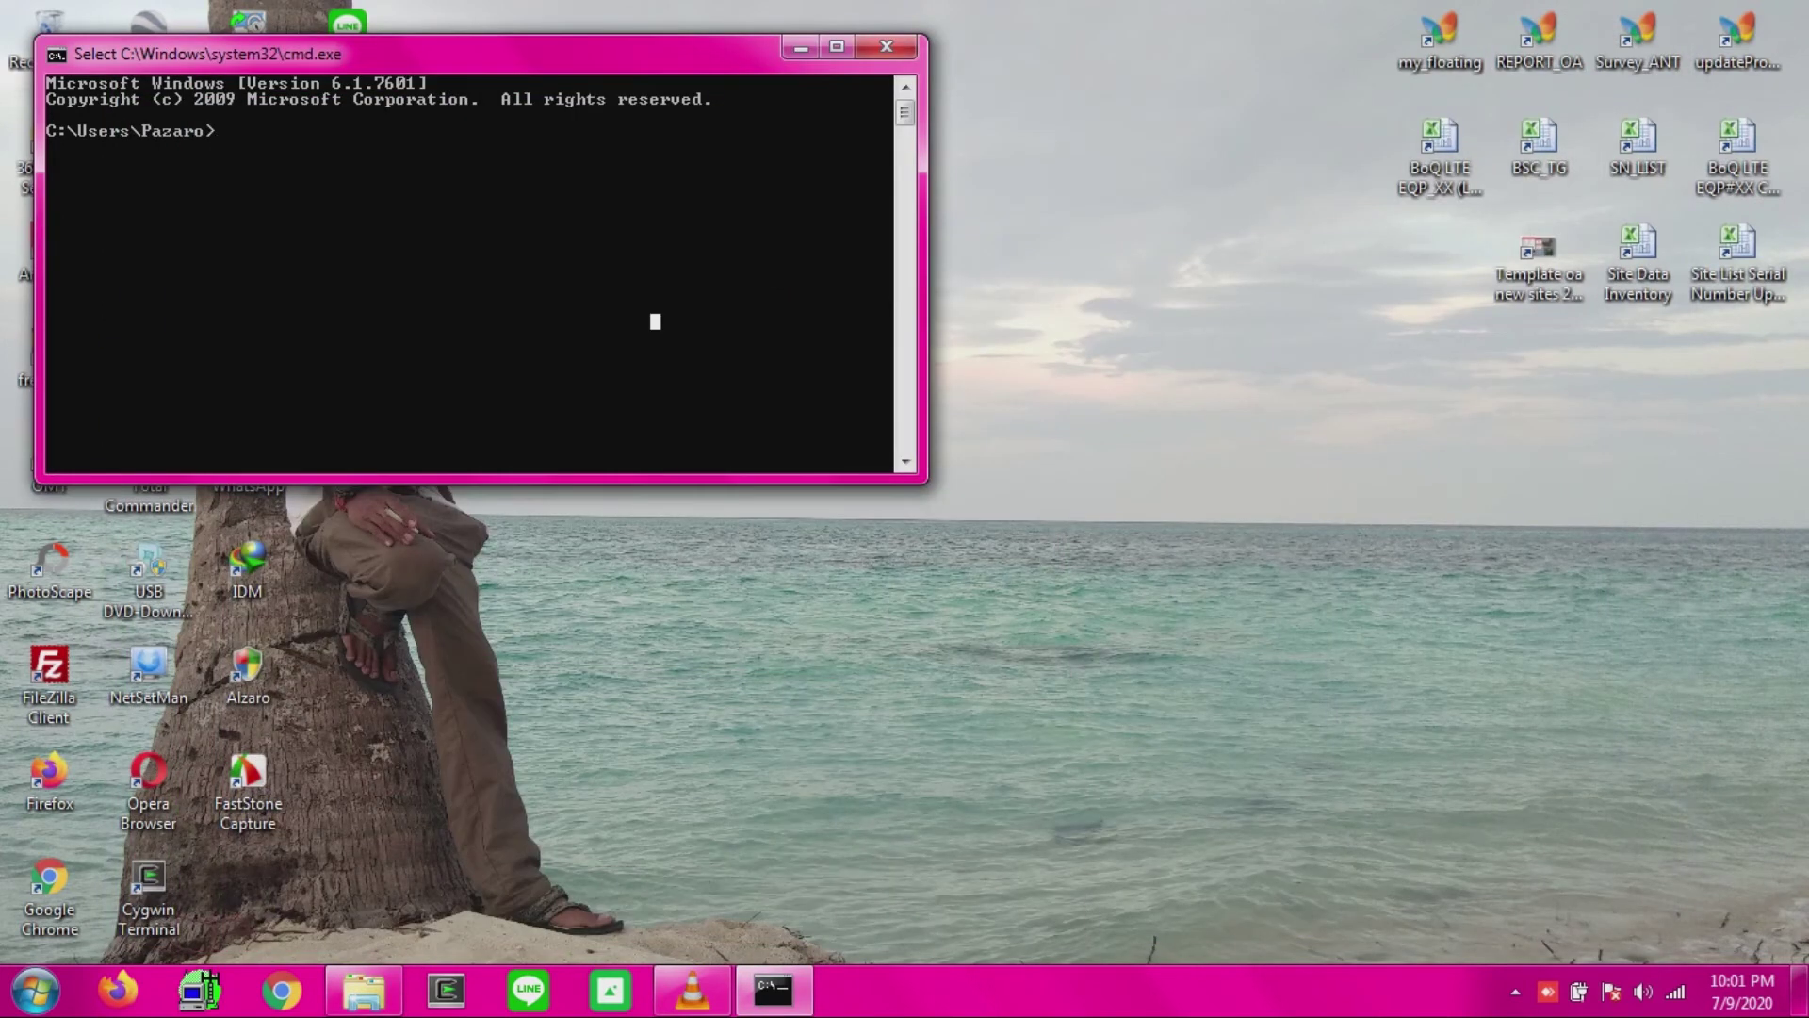
Move the Command Prompt up two directory levels to the root of drive C with cd..
key(Escape)
text(cd..)
key(Return)
text(cd.)
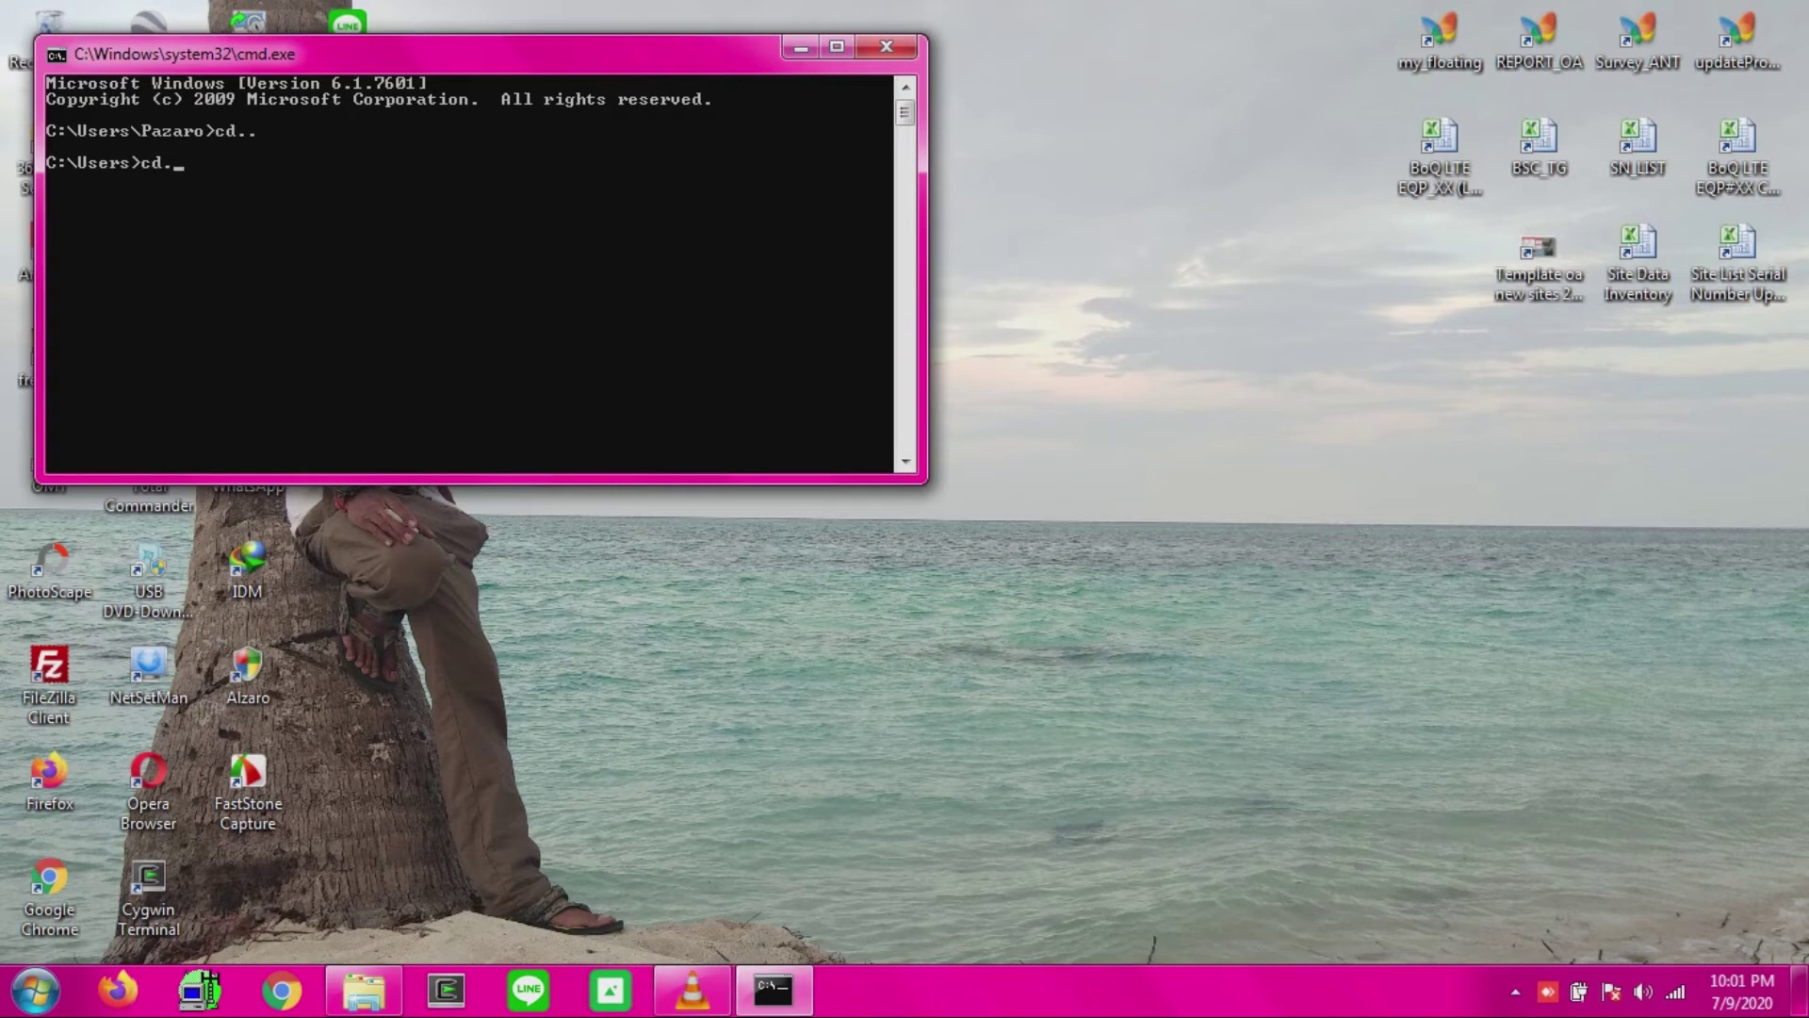
text(.)
key(Return)
text(cd yy)
key(BackSpace)
text(ygwin)
key(Return)
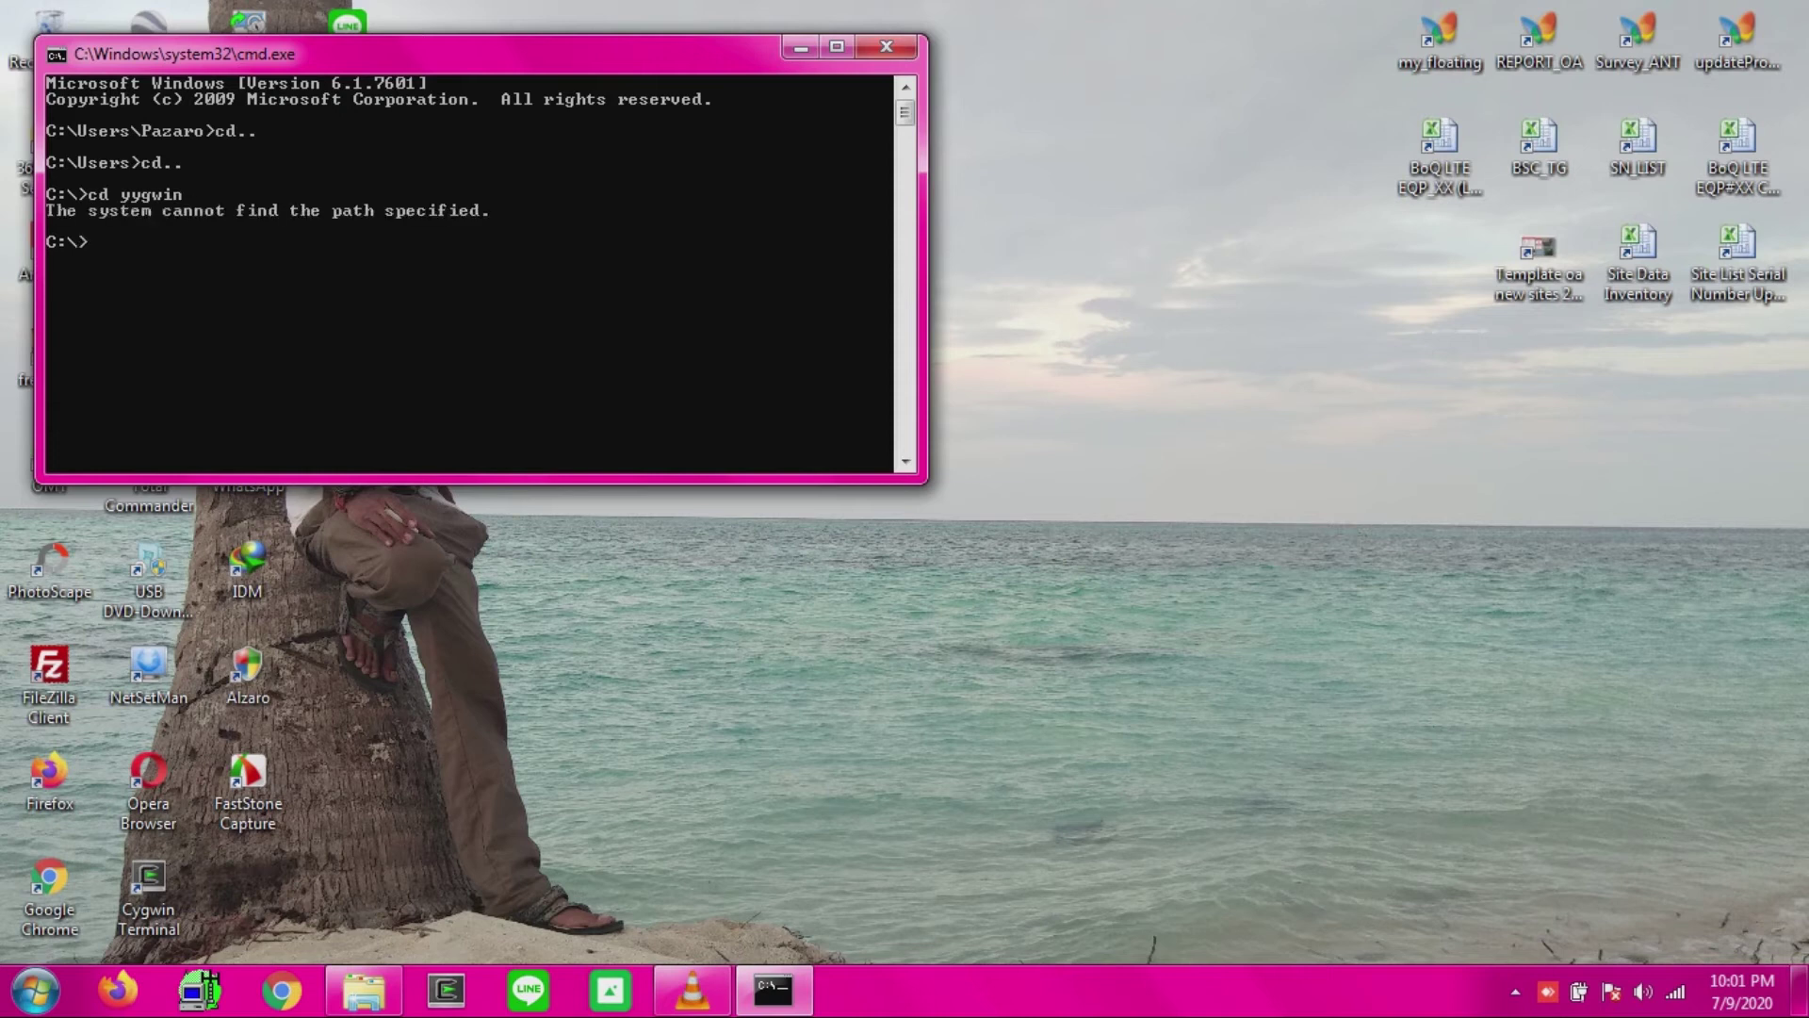
key(Up)
key(BackSpace)
key(BackSpace)
key(BackSpace)
key(BackSpace)
key(BackSpace)
key(BackSpace)
key(BackSpace)
key(BackSpace)
Change to the cygwin directory, execute bin\perl.exe cygwin_install.txt there, and close the Command Prompt.
text(cd cygwin)
key(Return)
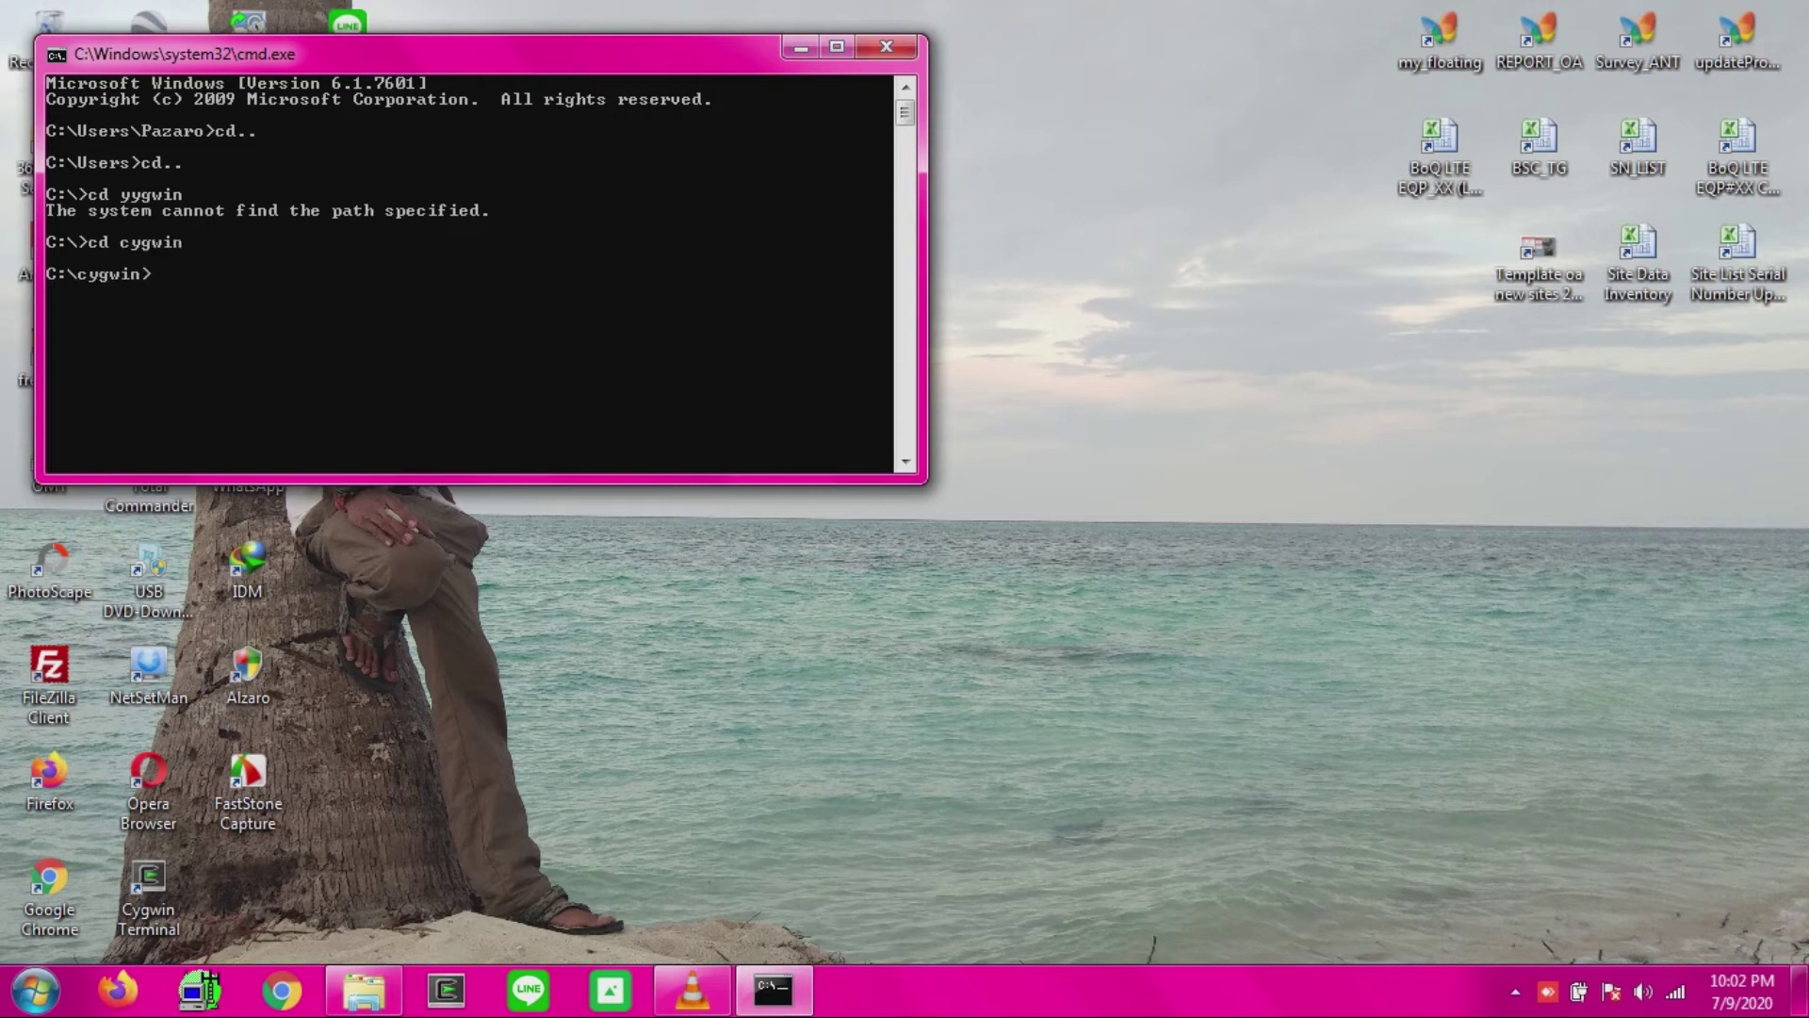
text(bin\perl.exe cygwin_in)
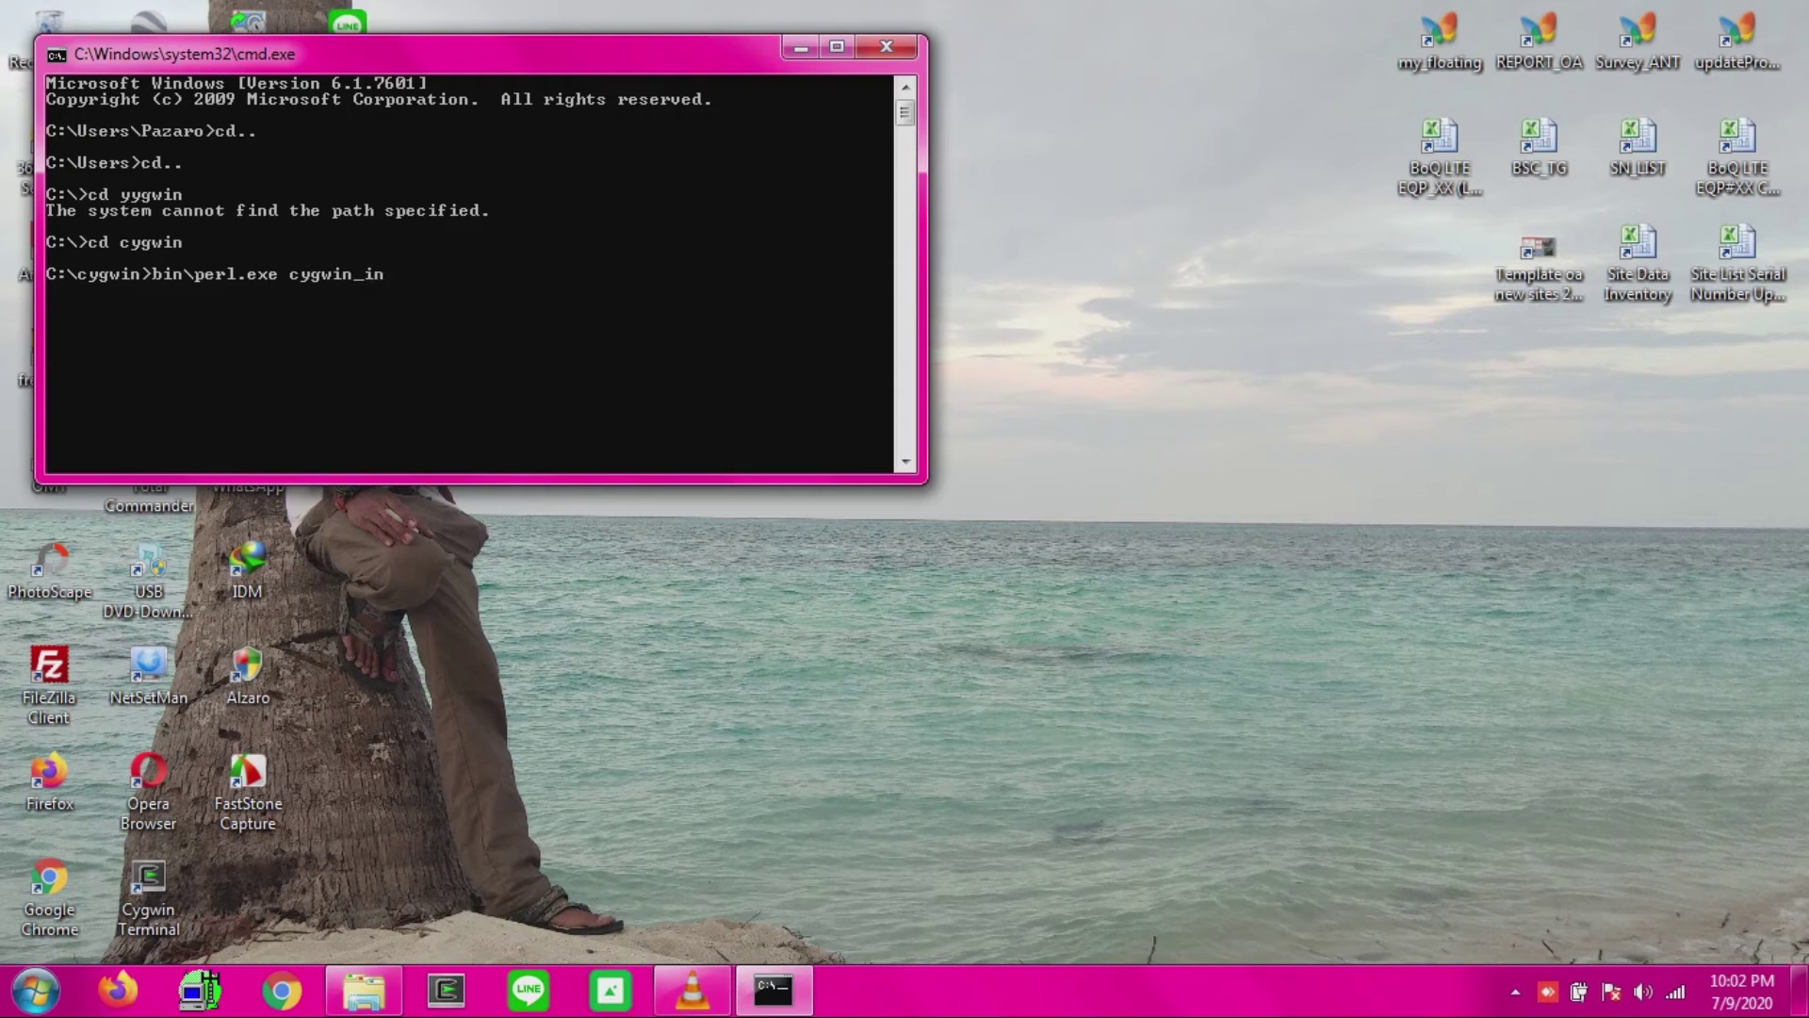
text(stall.txt)
key(Return)
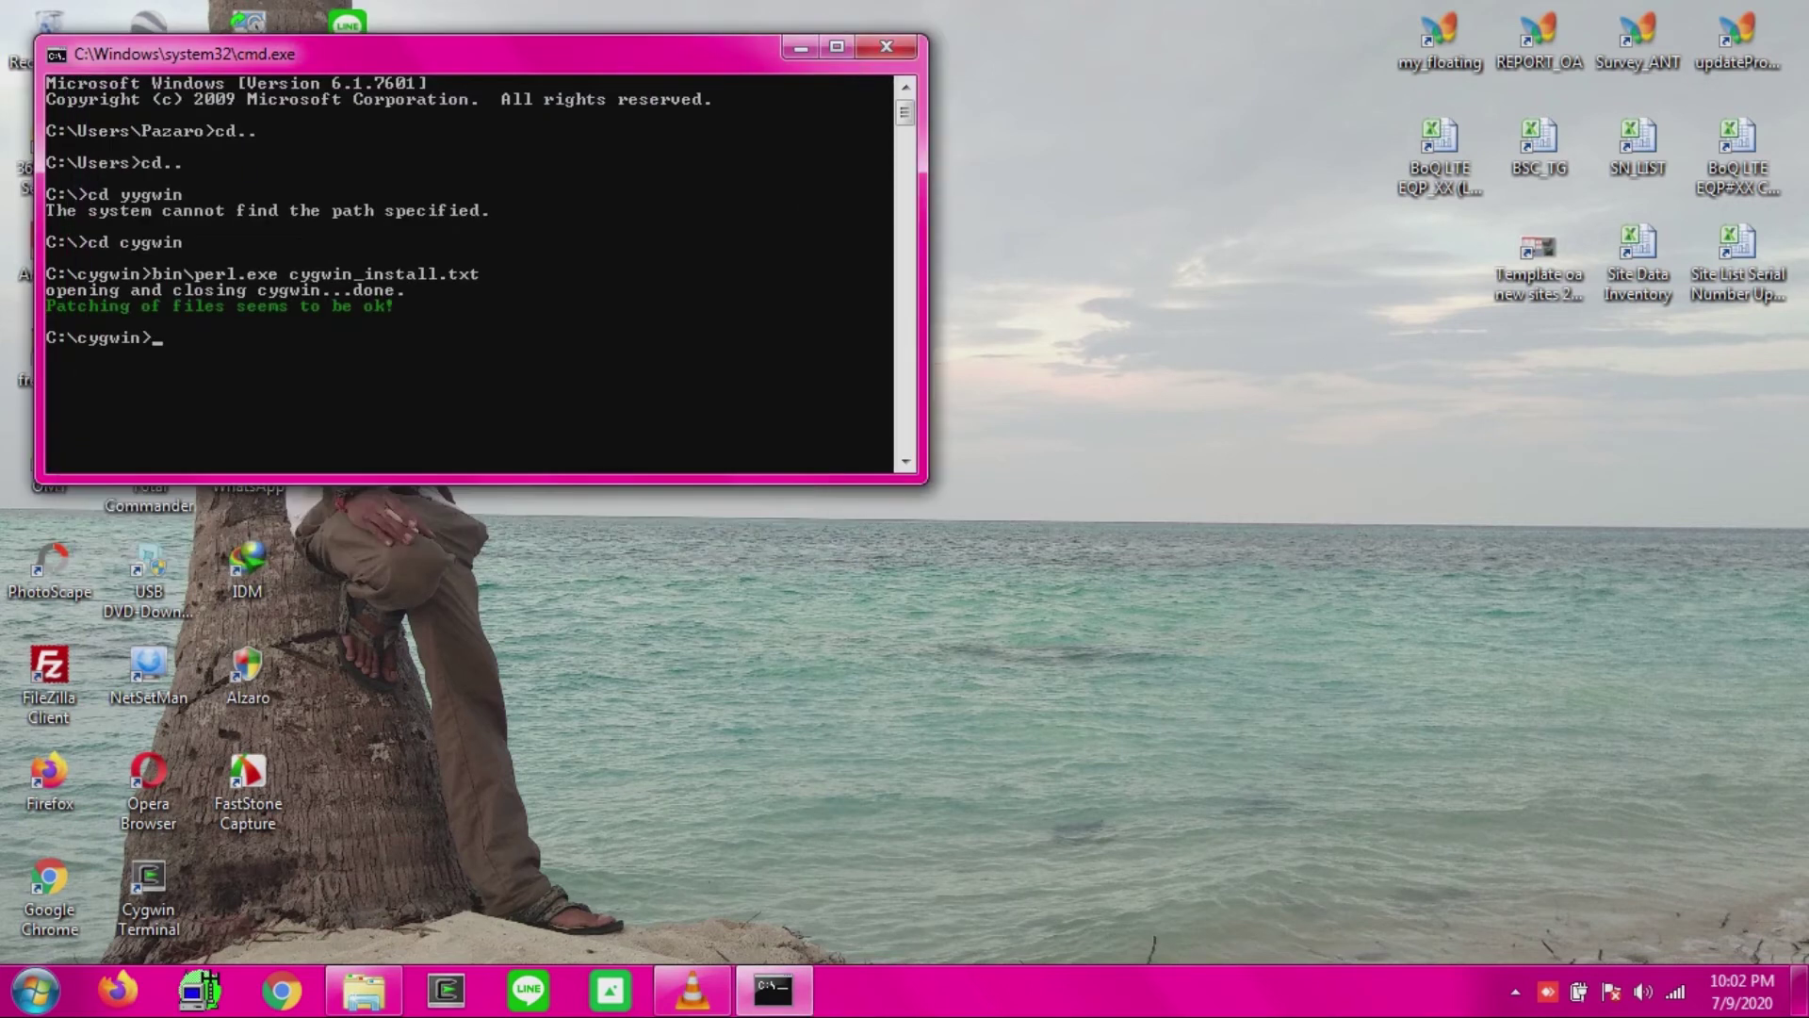
click(885, 46)
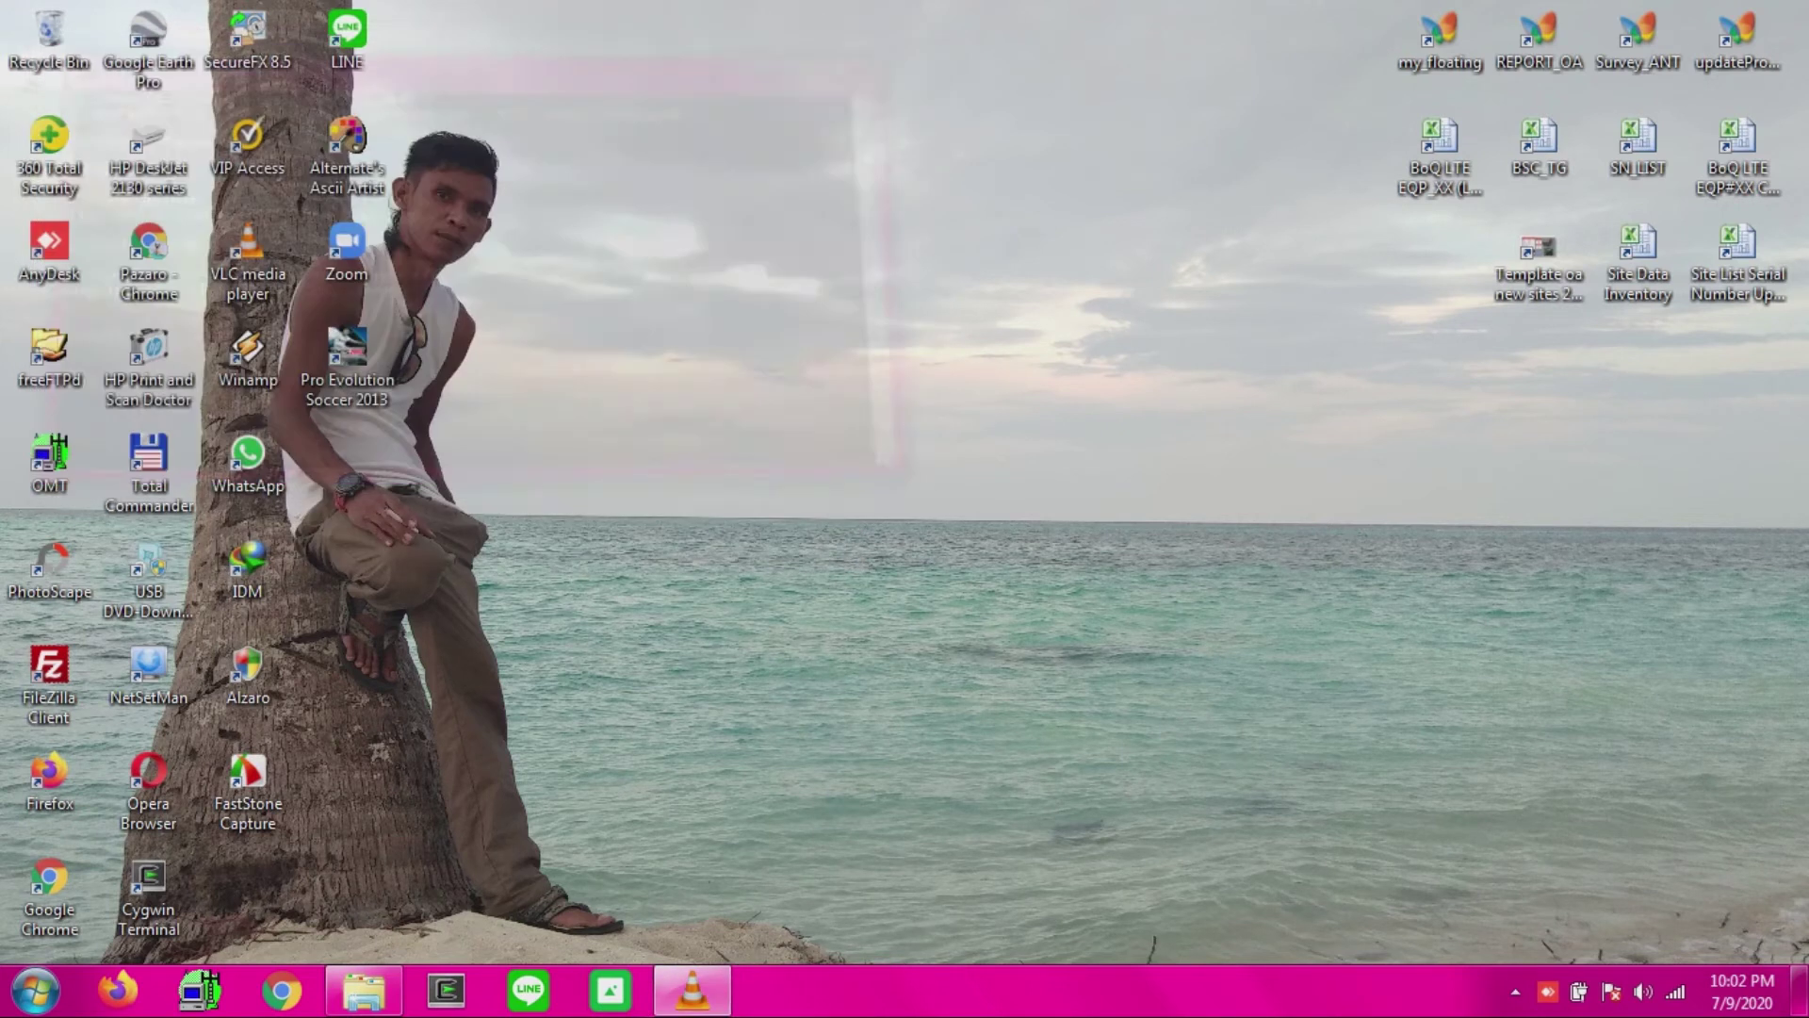
Copy the moshell19.0c ZIP archive from ERICSSON\TOOL LOGIN on drive E.
click(364, 990)
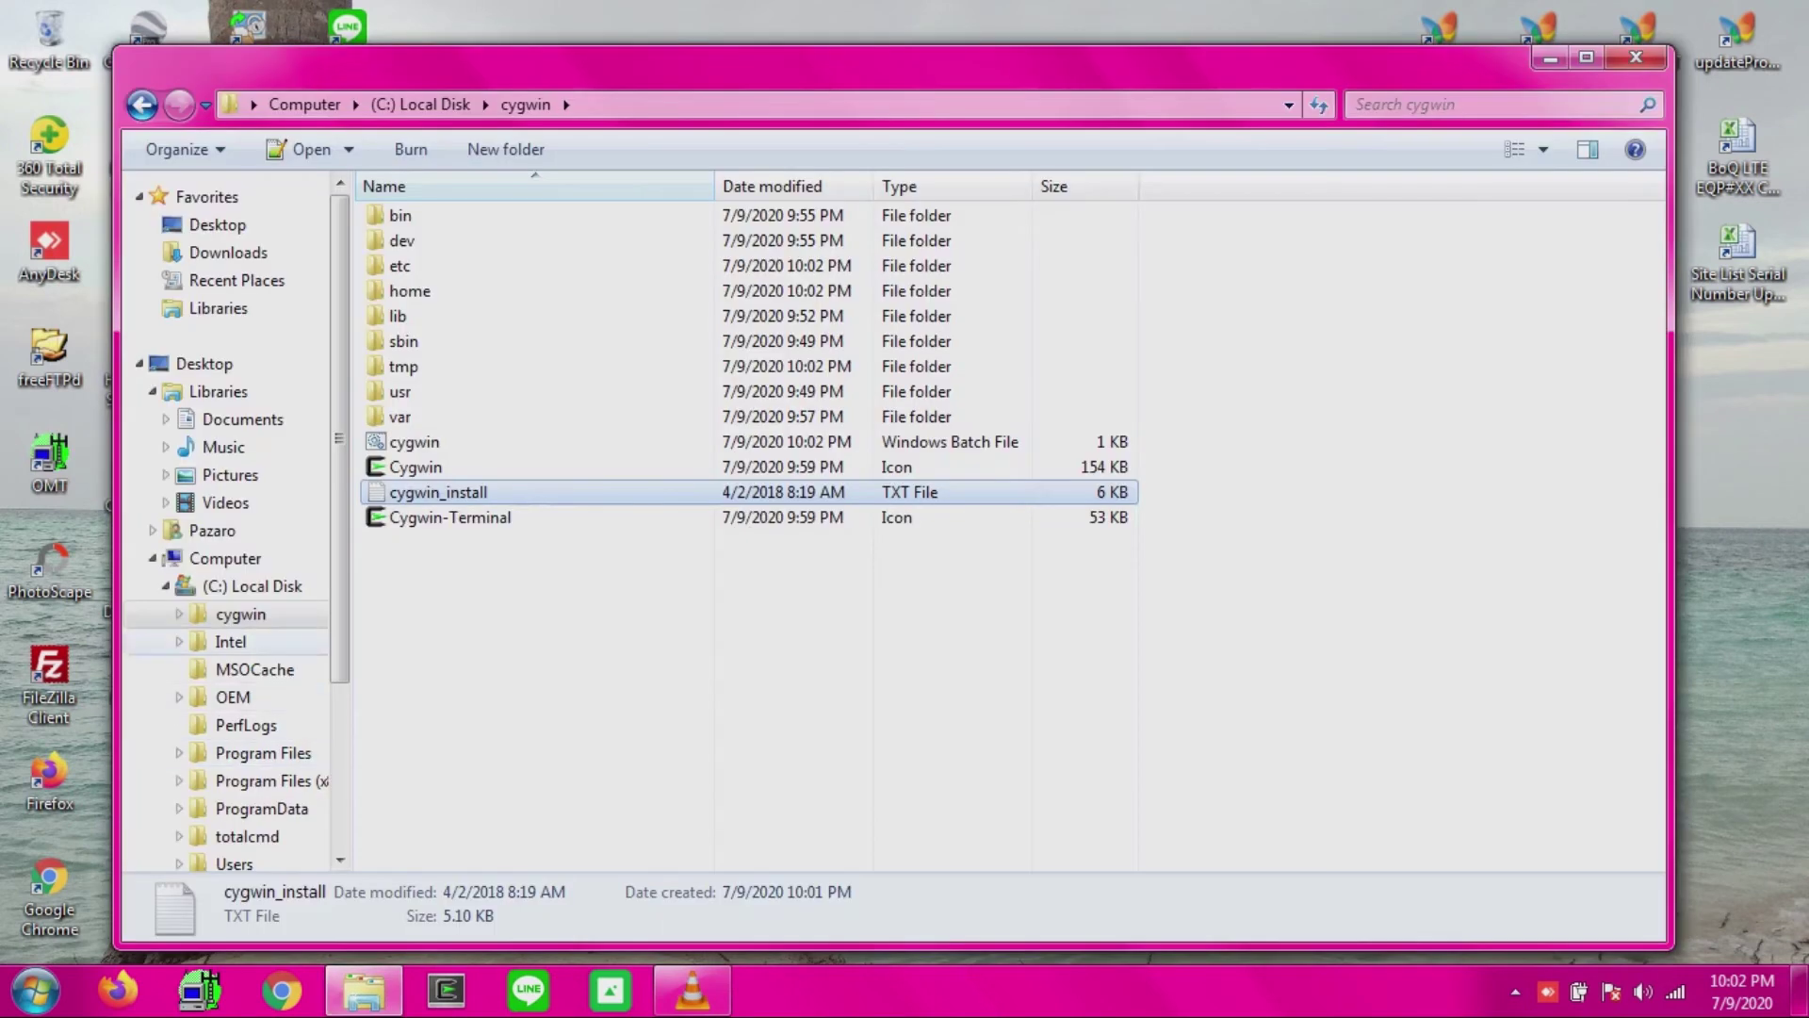
click(166, 586)
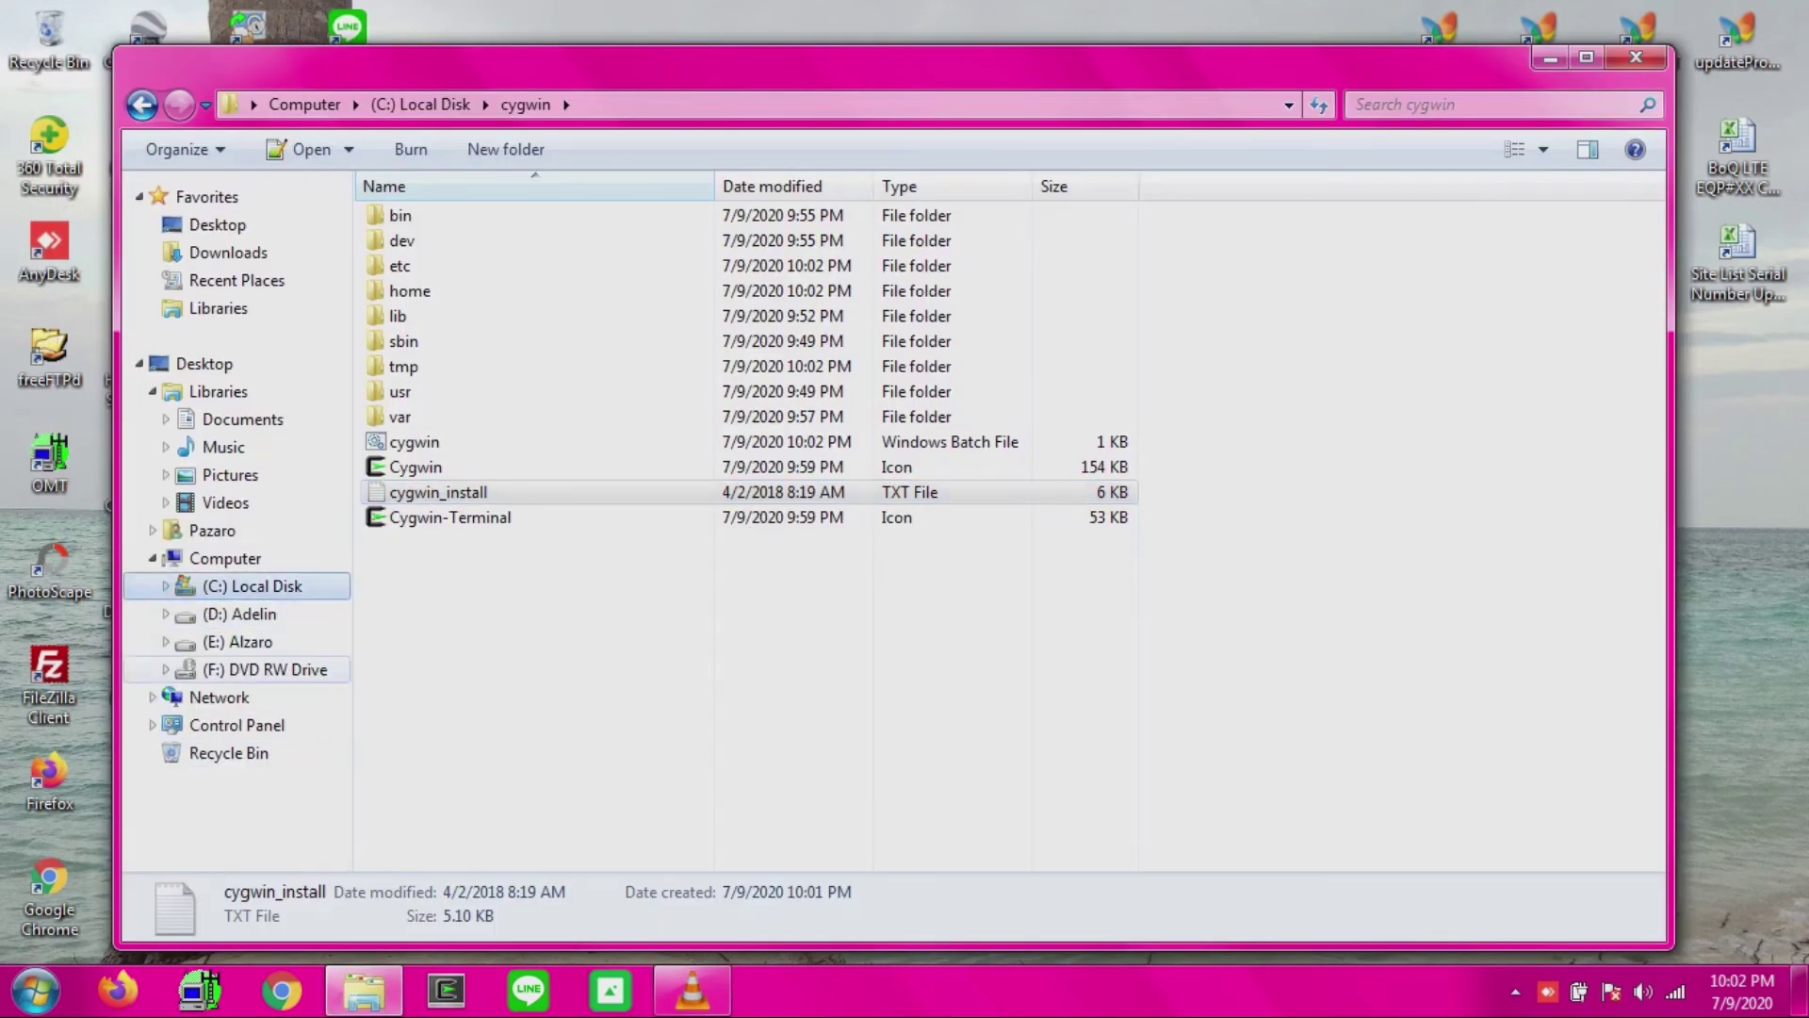
click(238, 640)
double_click(421, 226)
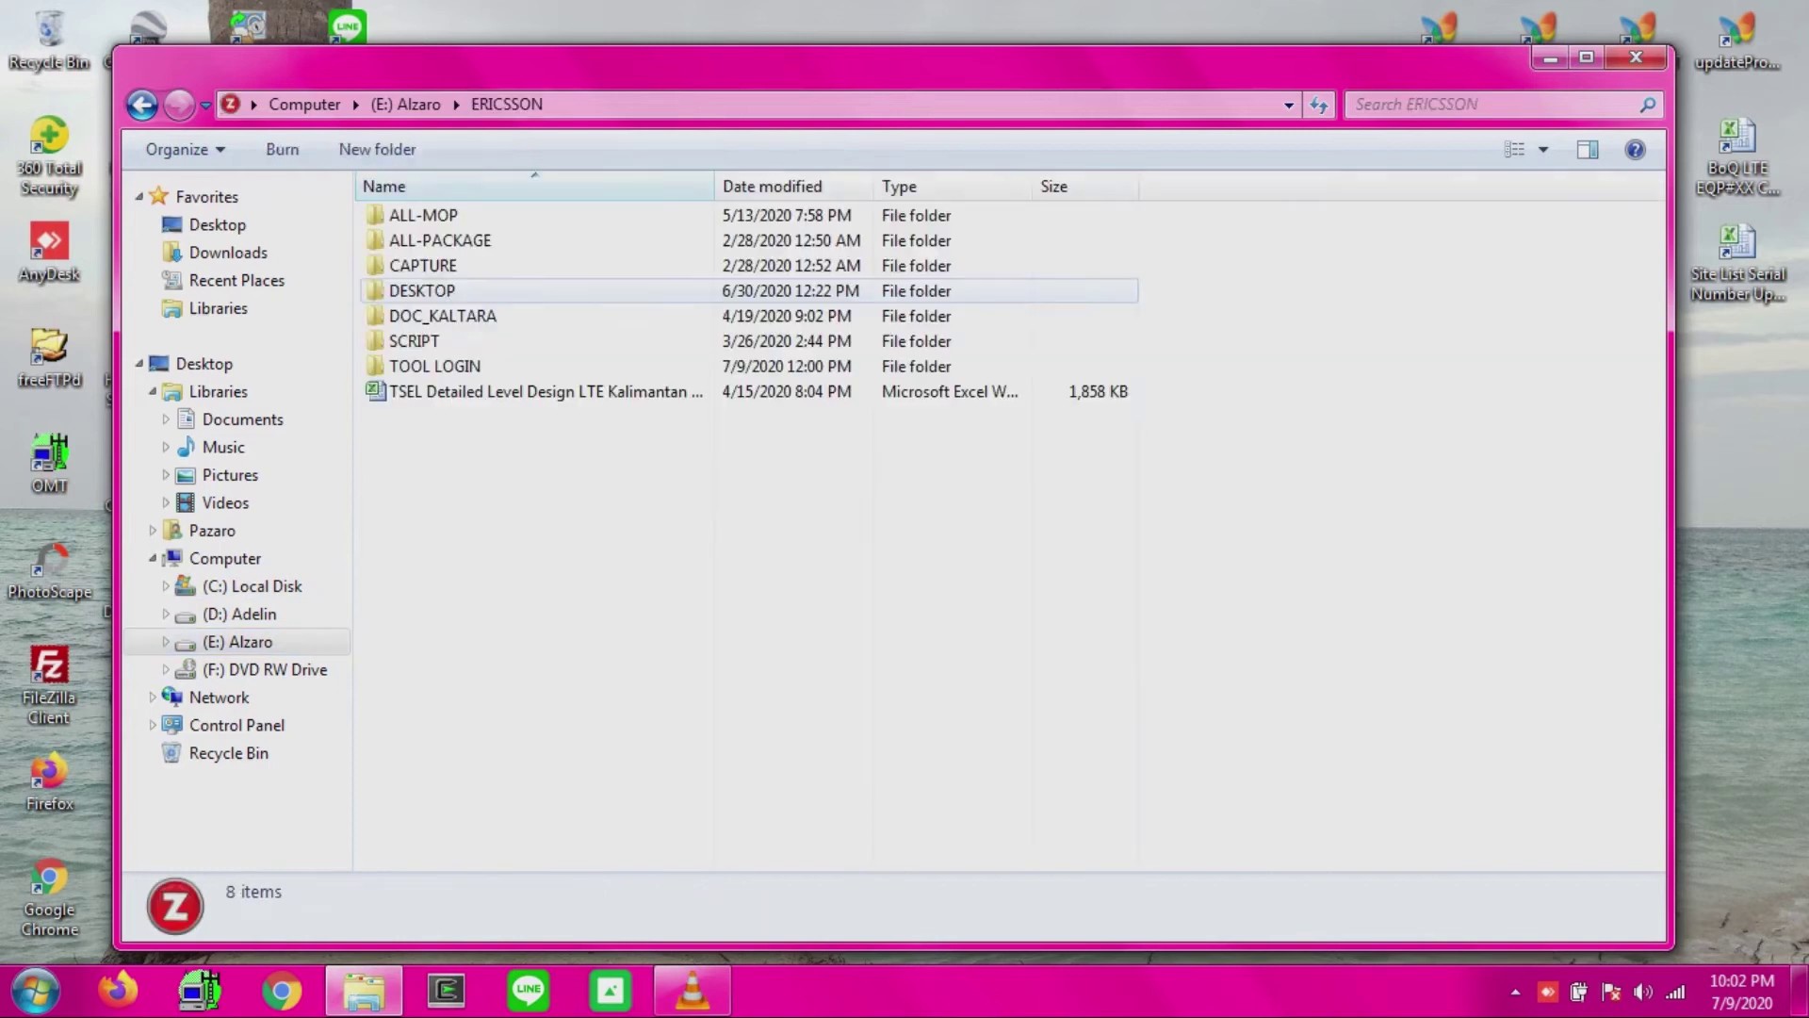
double_click(435, 365)
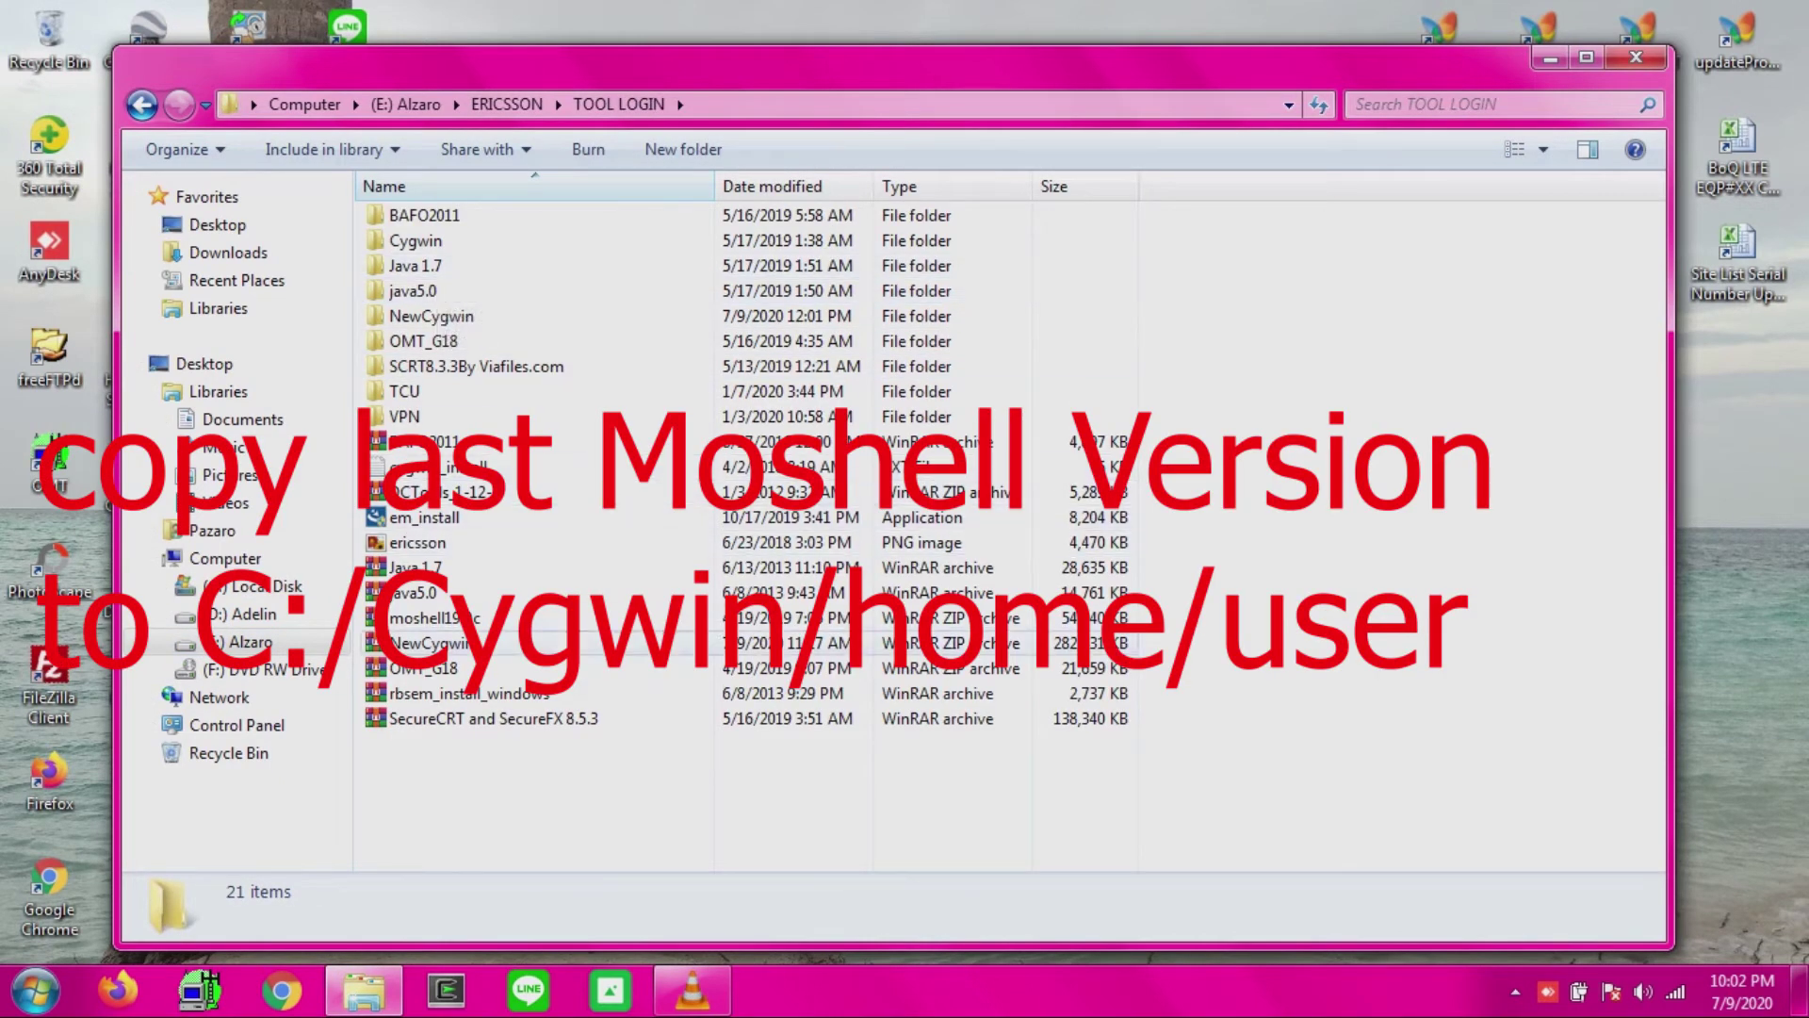
click(434, 618)
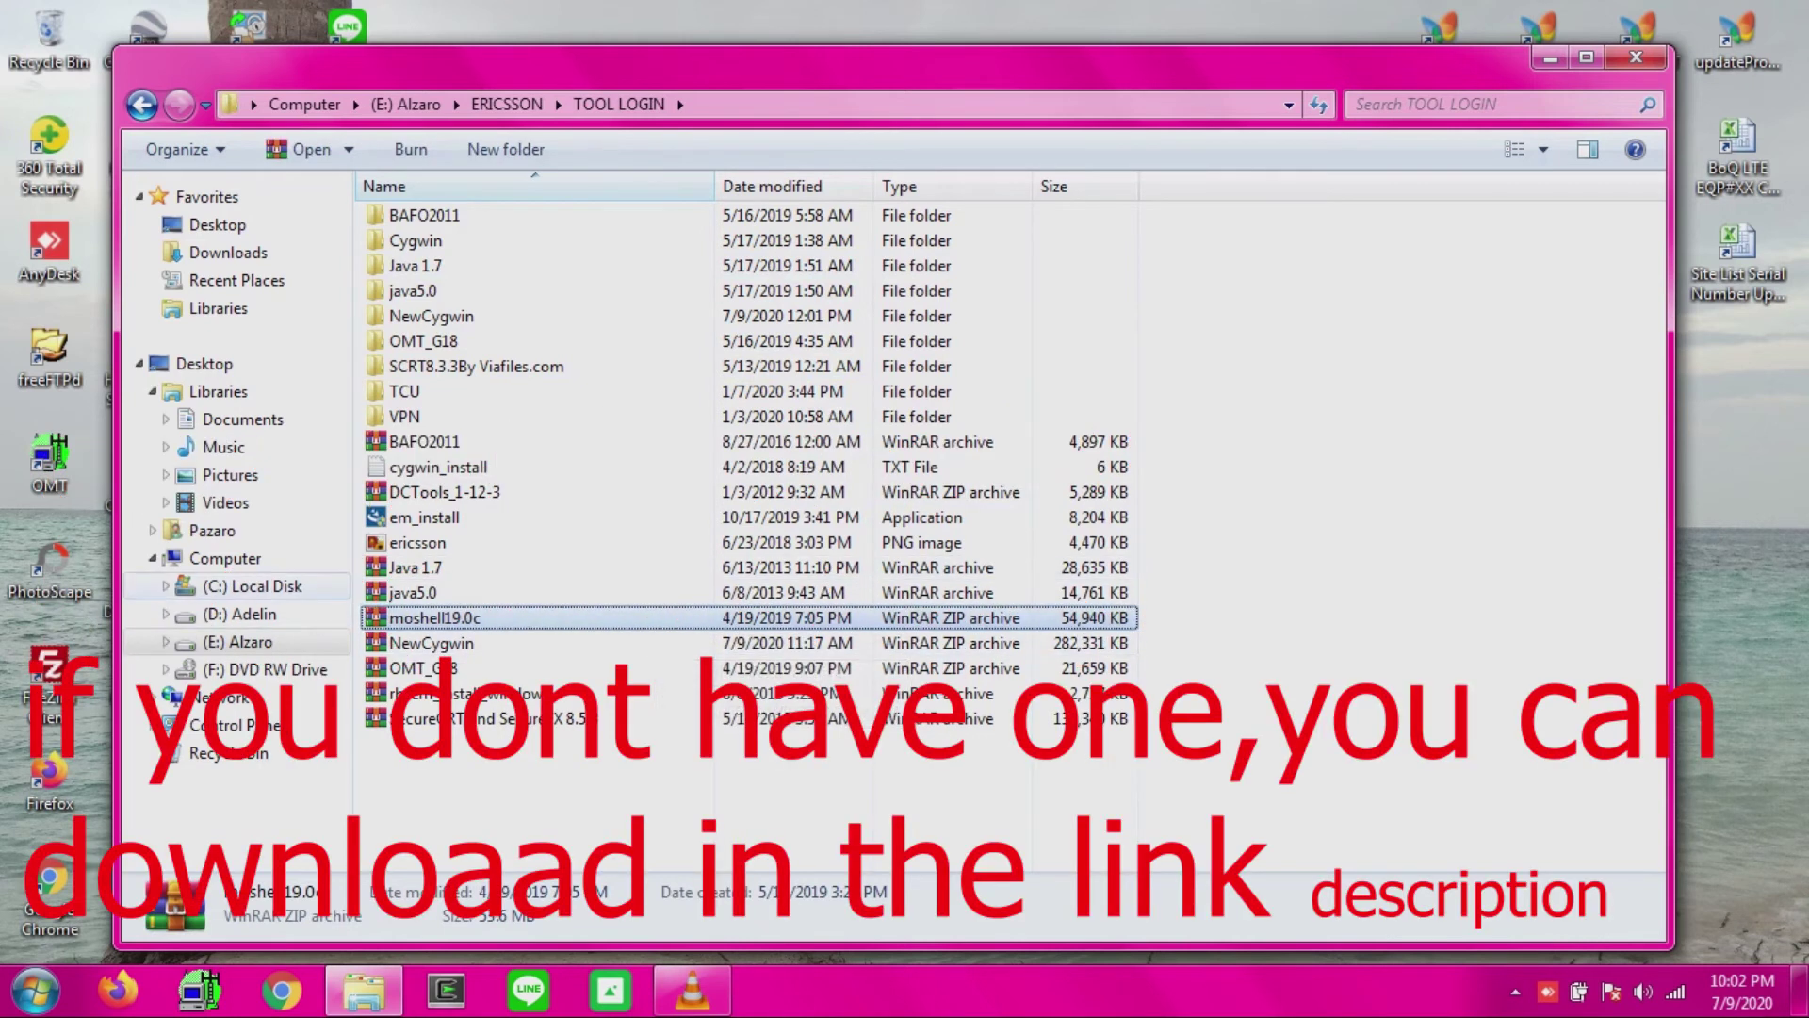
Paste the moshell19.0c archive into the user's folder under C:\cygwin\home and minimize Windows Explorer.
click(251, 586)
double_click(415, 215)
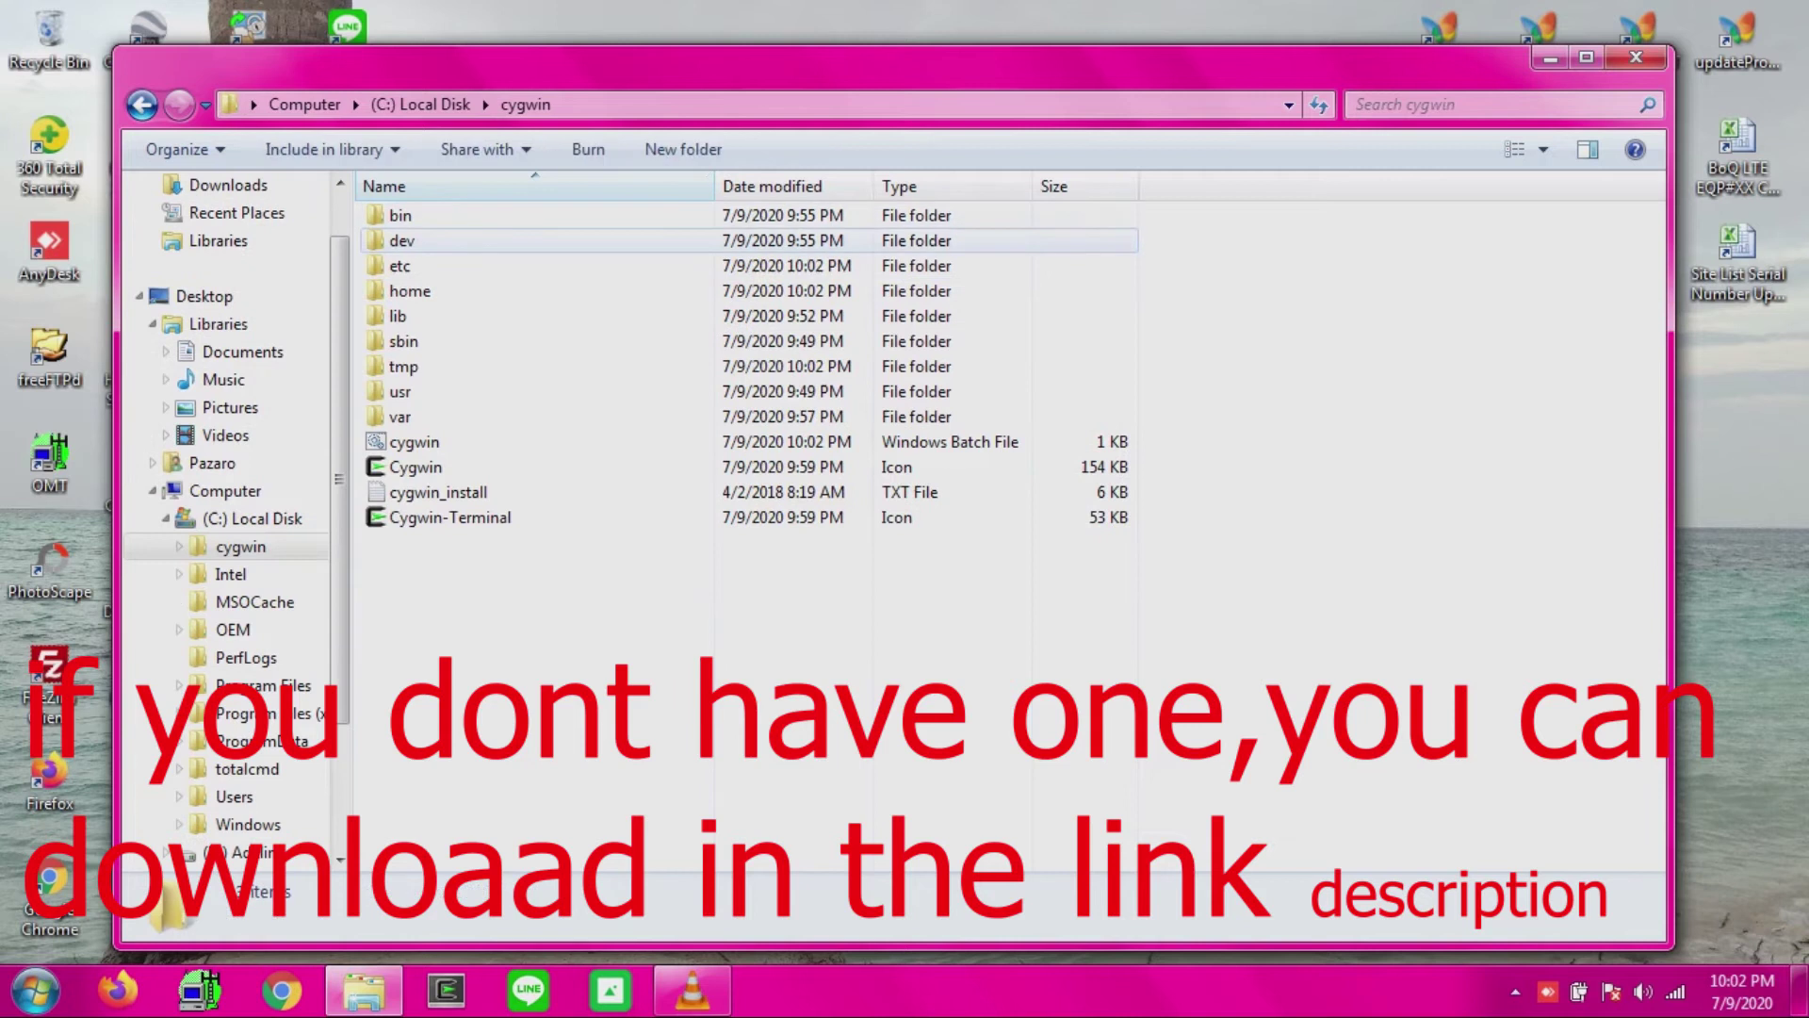
double_click(407, 291)
double_click(415, 216)
double_click(414, 216)
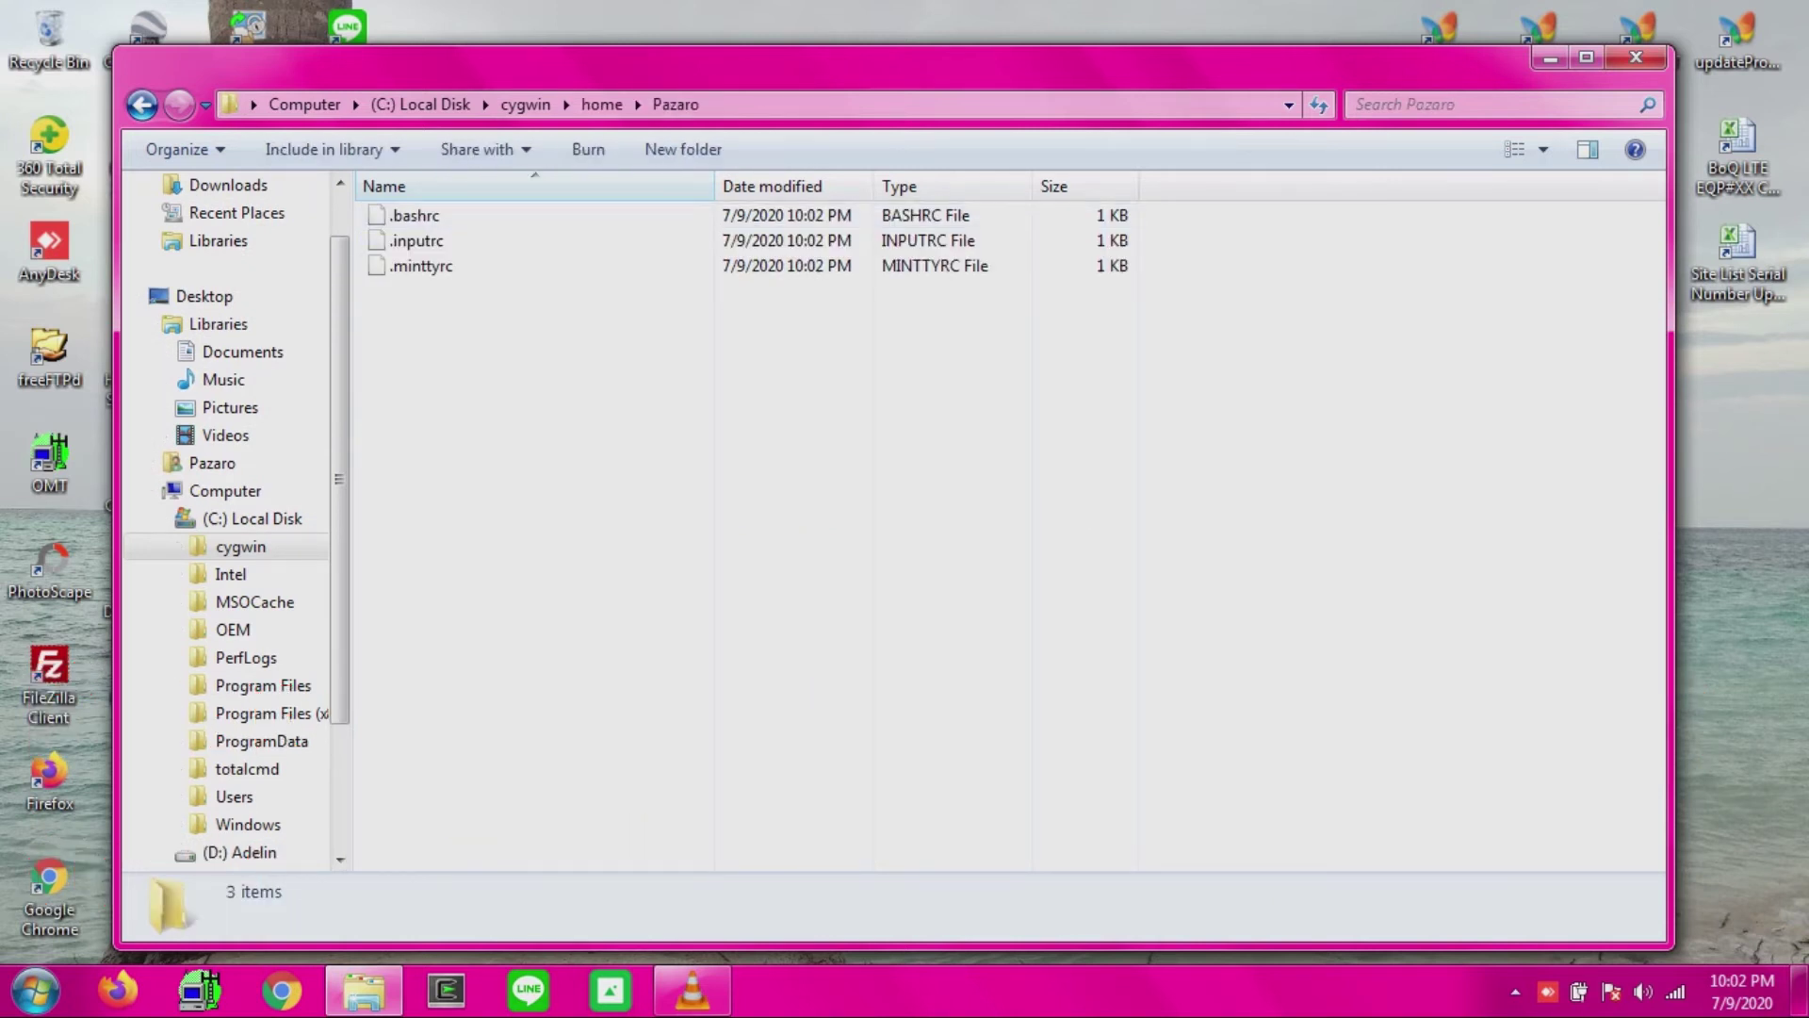
key(ctrl+v)
click(811, 490)
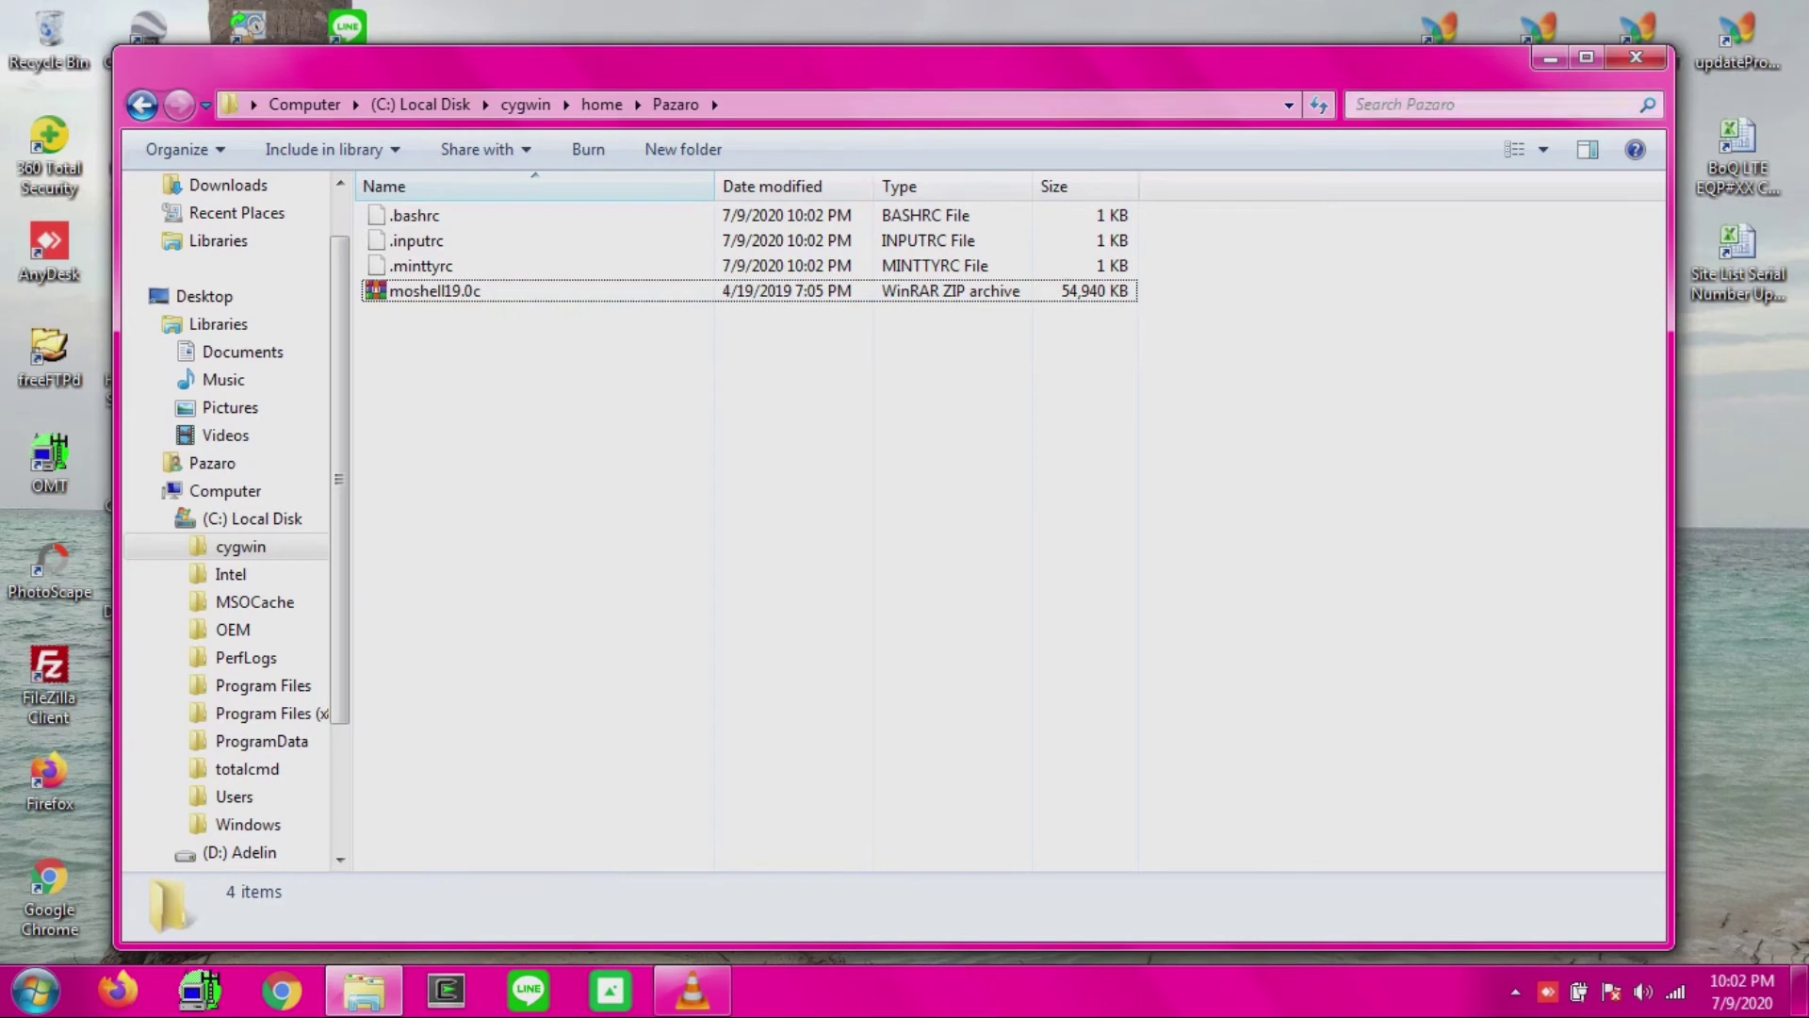
click(1550, 58)
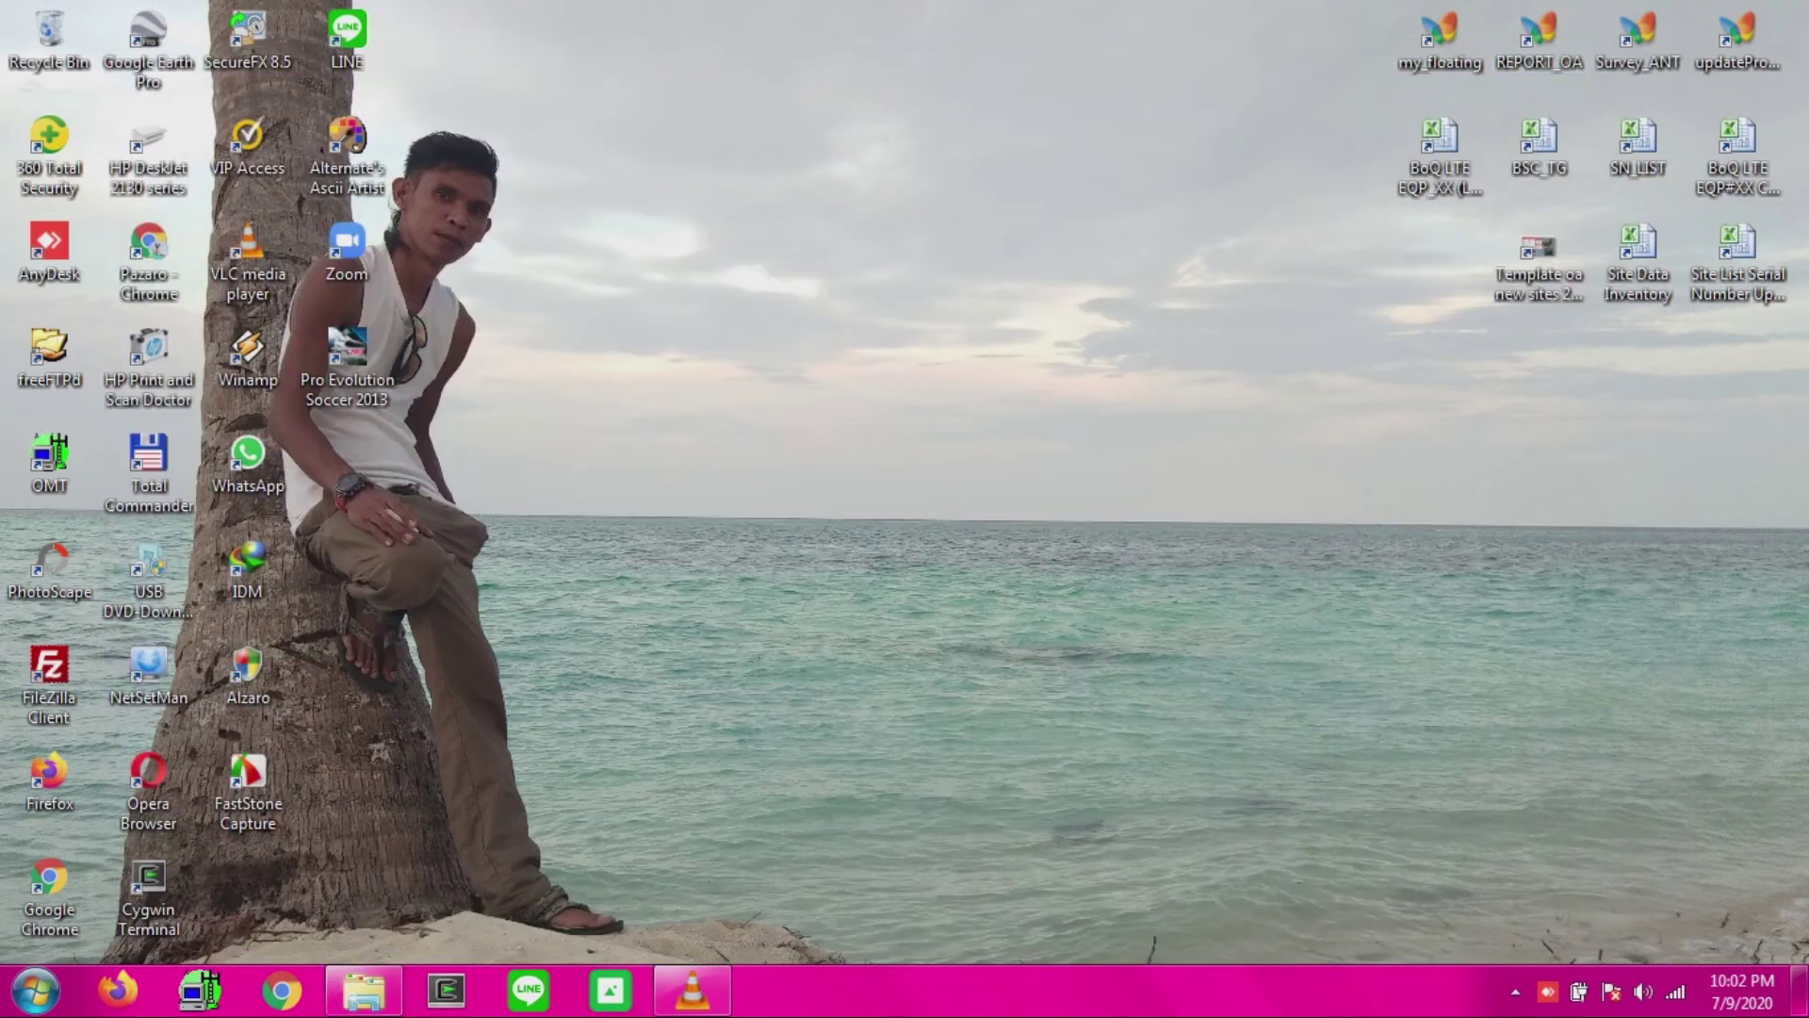
right_click(790, 336)
click(853, 412)
right_click(670, 424)
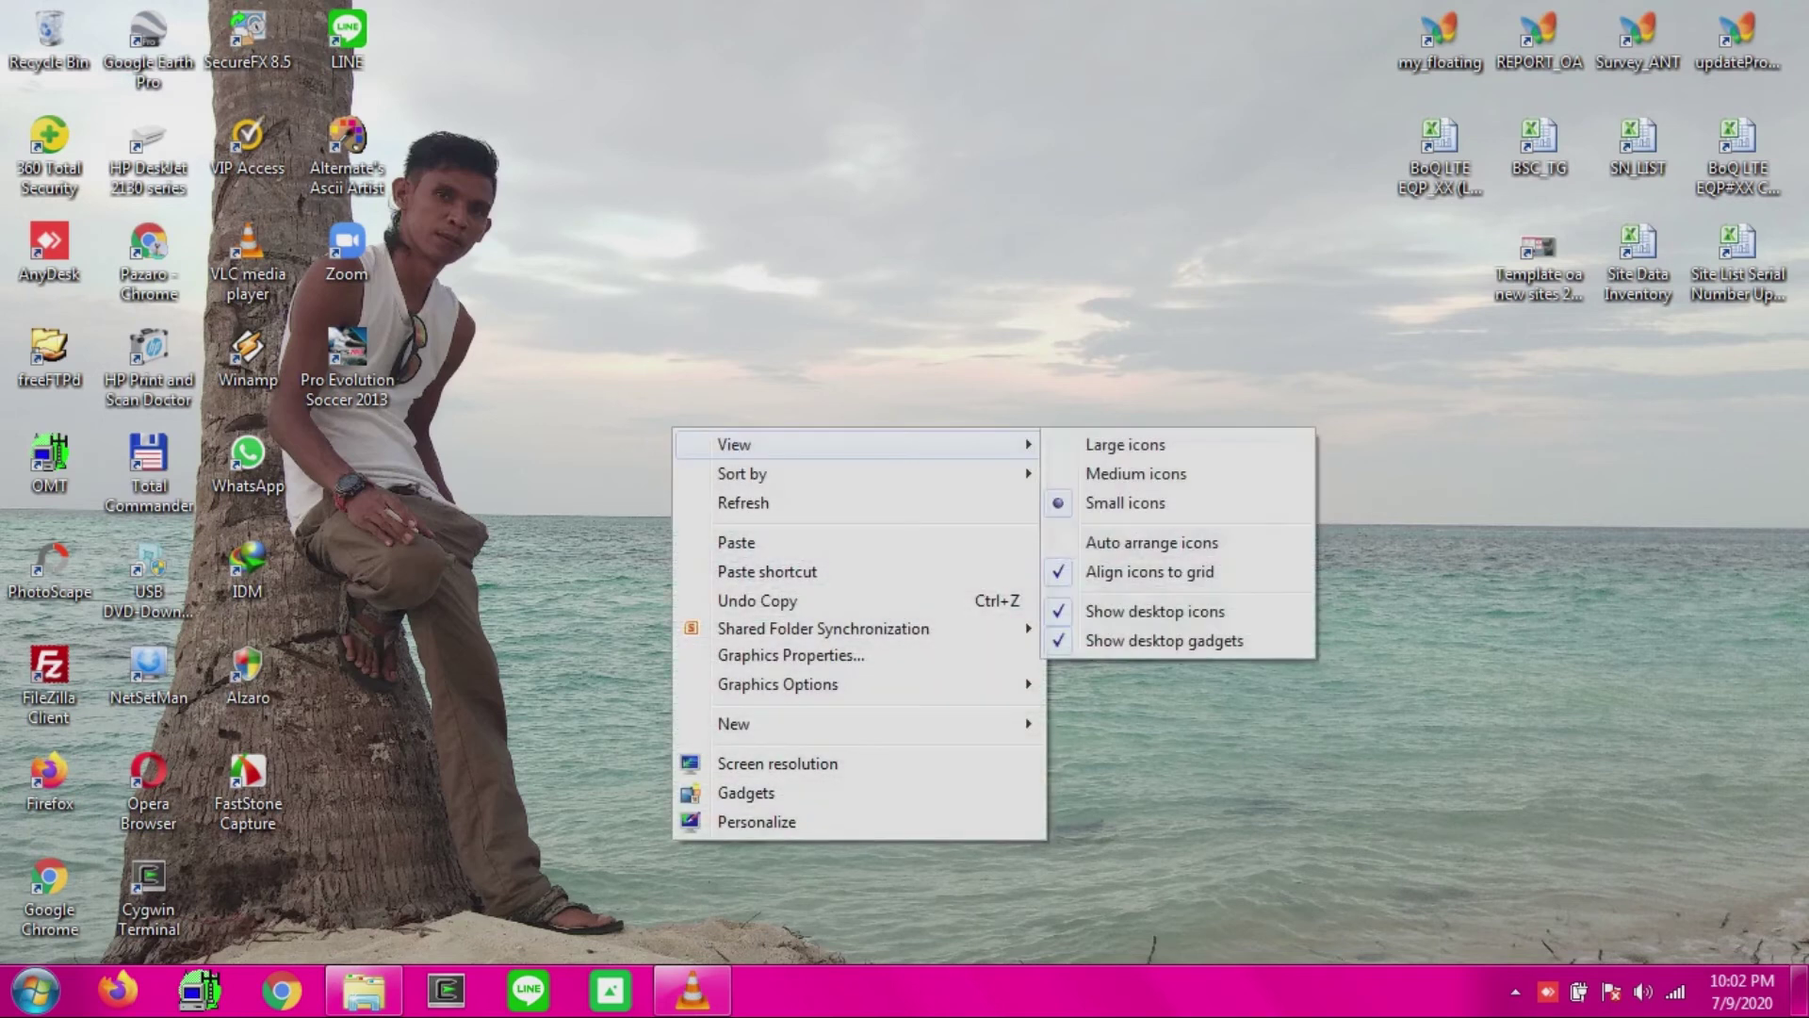
click(716, 501)
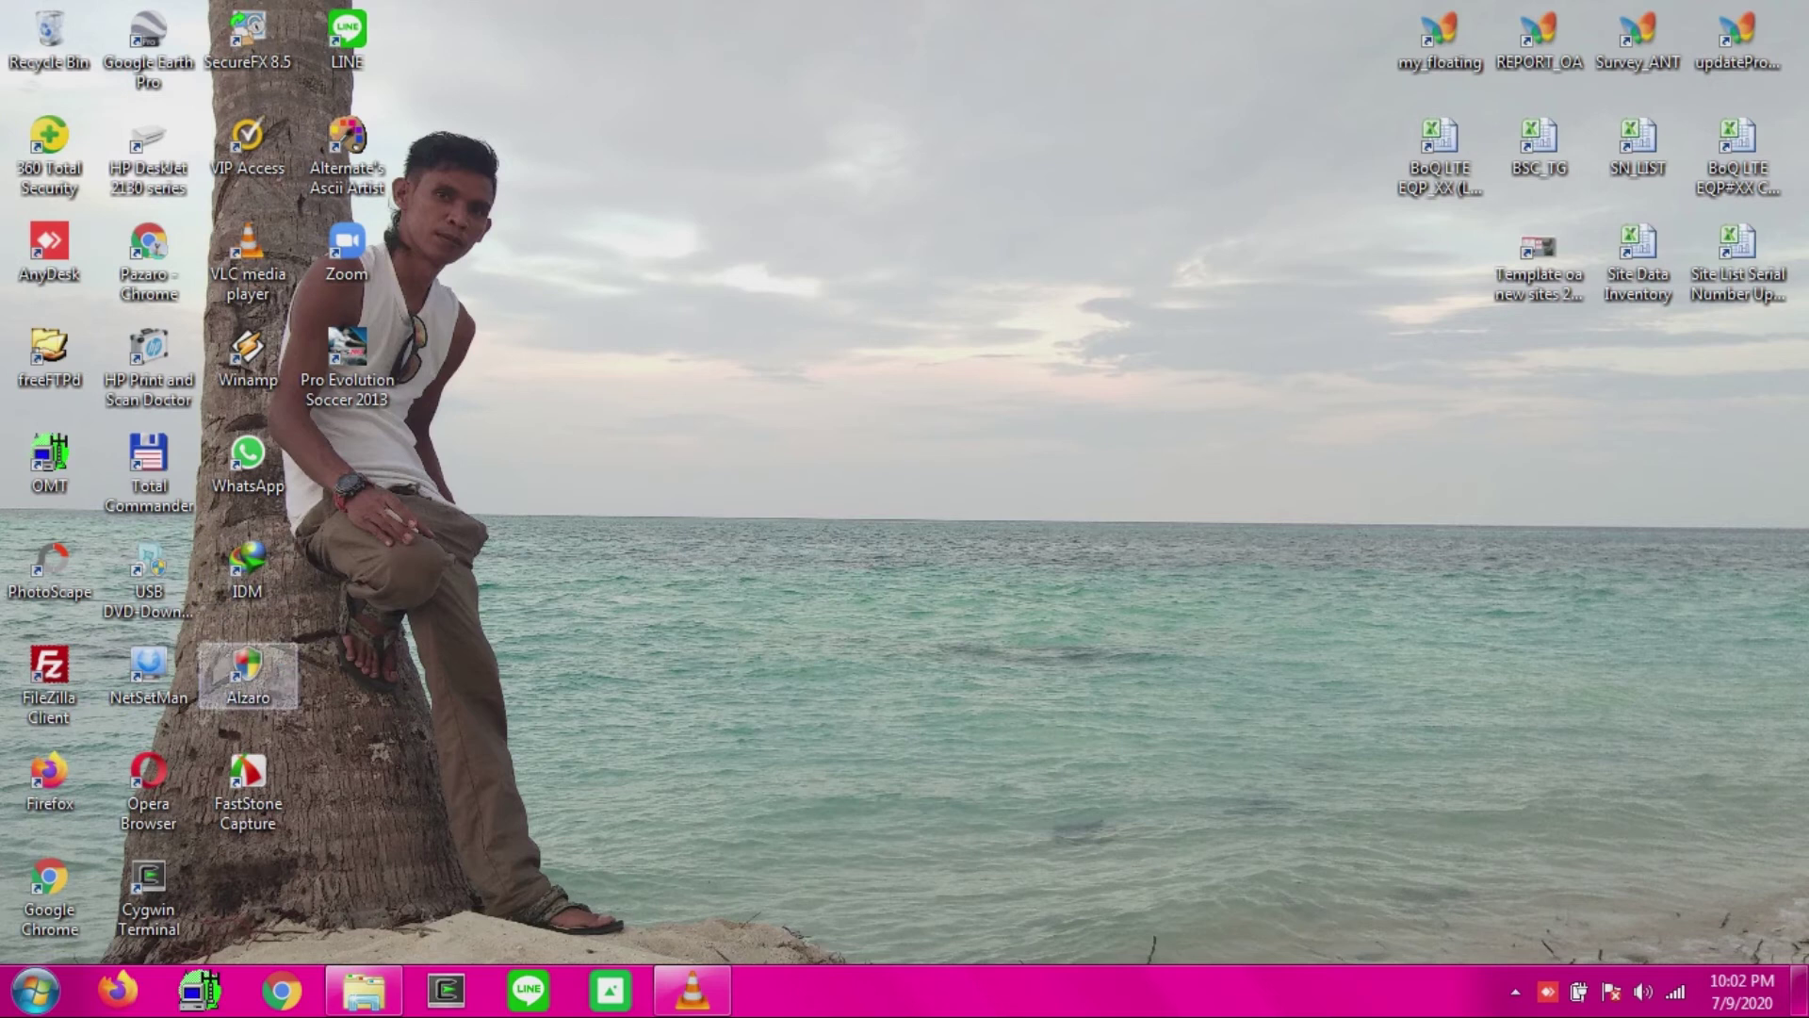
Open a maximized Cygwin Terminal from the desktop and list the home directory with ls and dir.
double_click(148, 890)
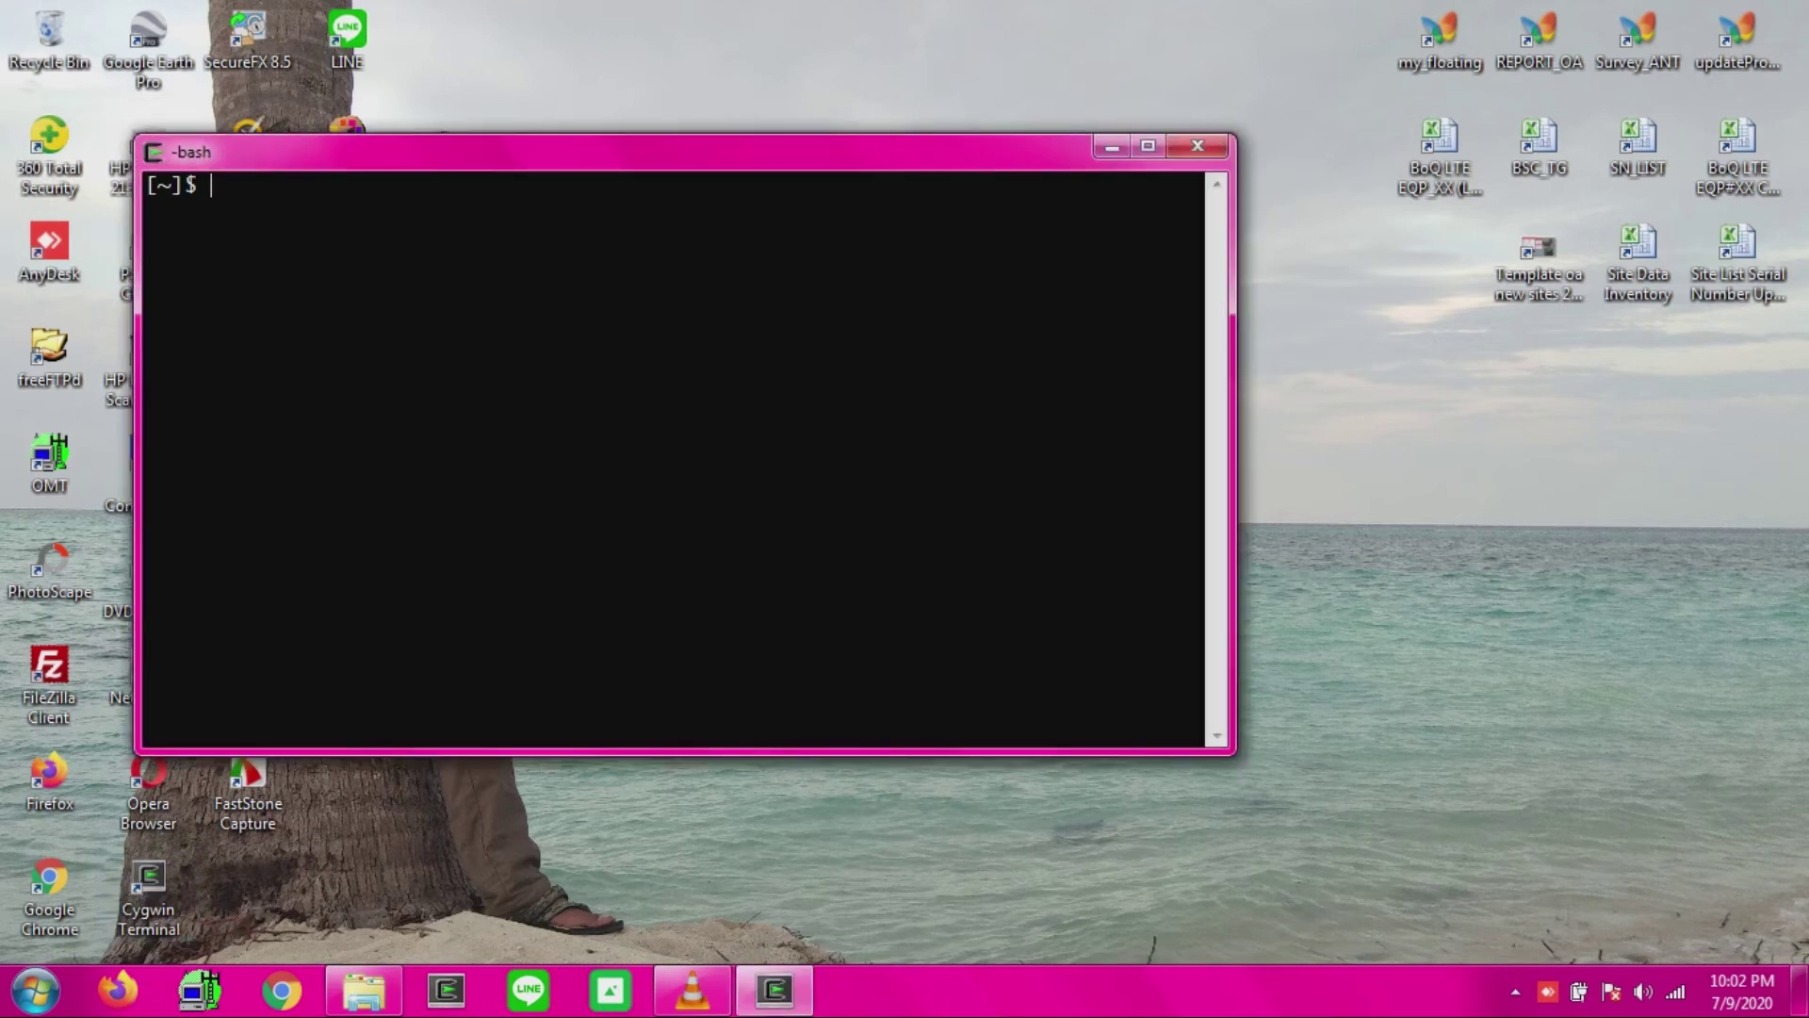
click(1147, 146)
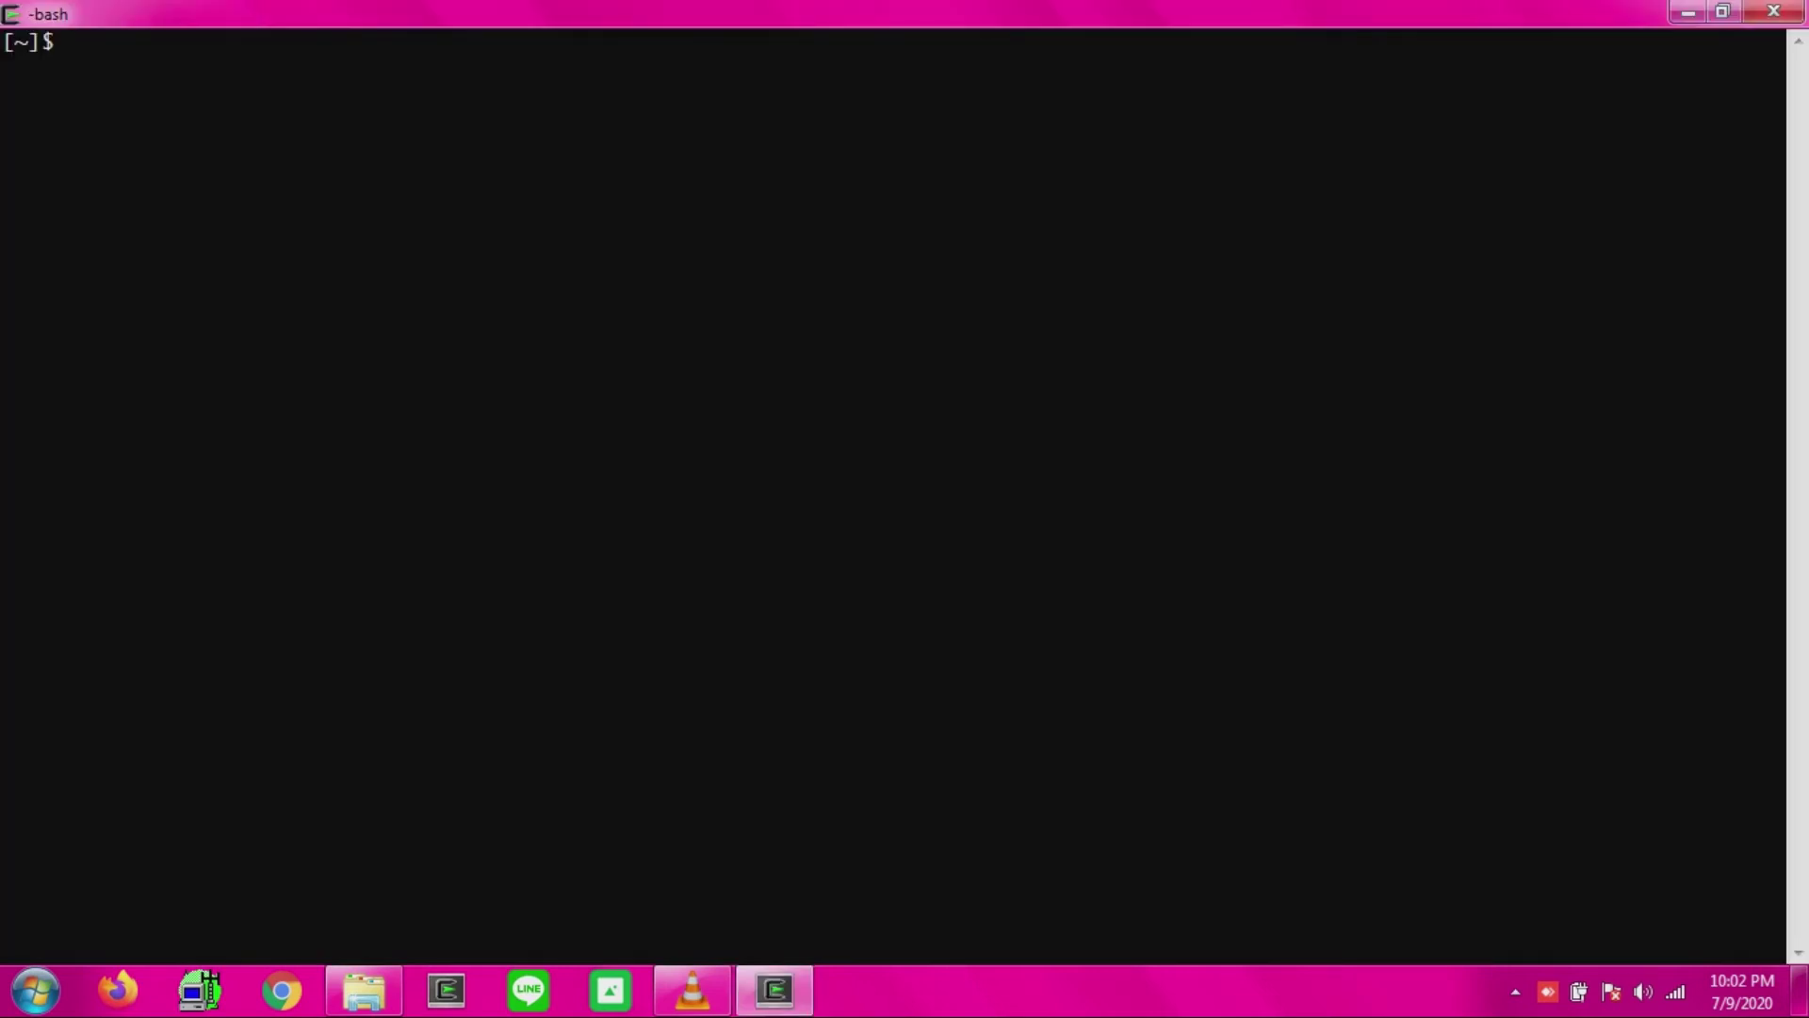
text(ls)
key(Return)
text(dir)
key(Return)
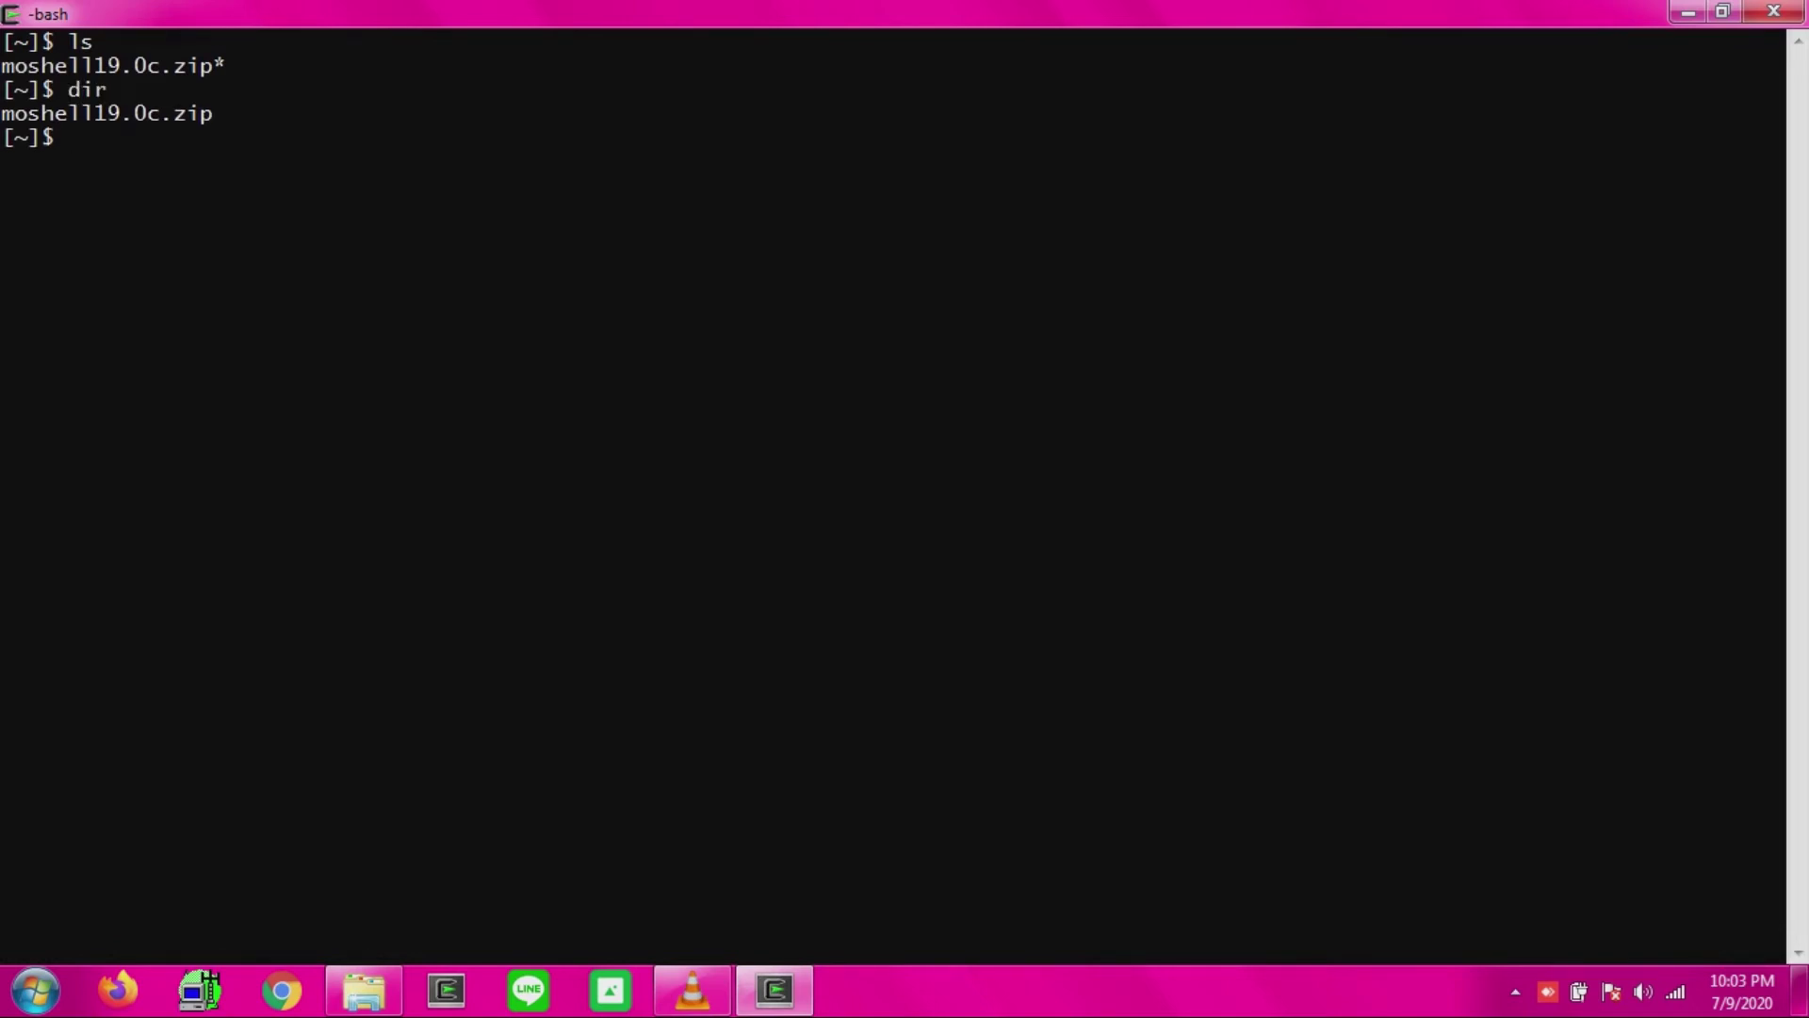
Extract moshell19.0c.zip in the home directory using unzip with the -o option.
text(unzip -o)
double_click(151, 114)
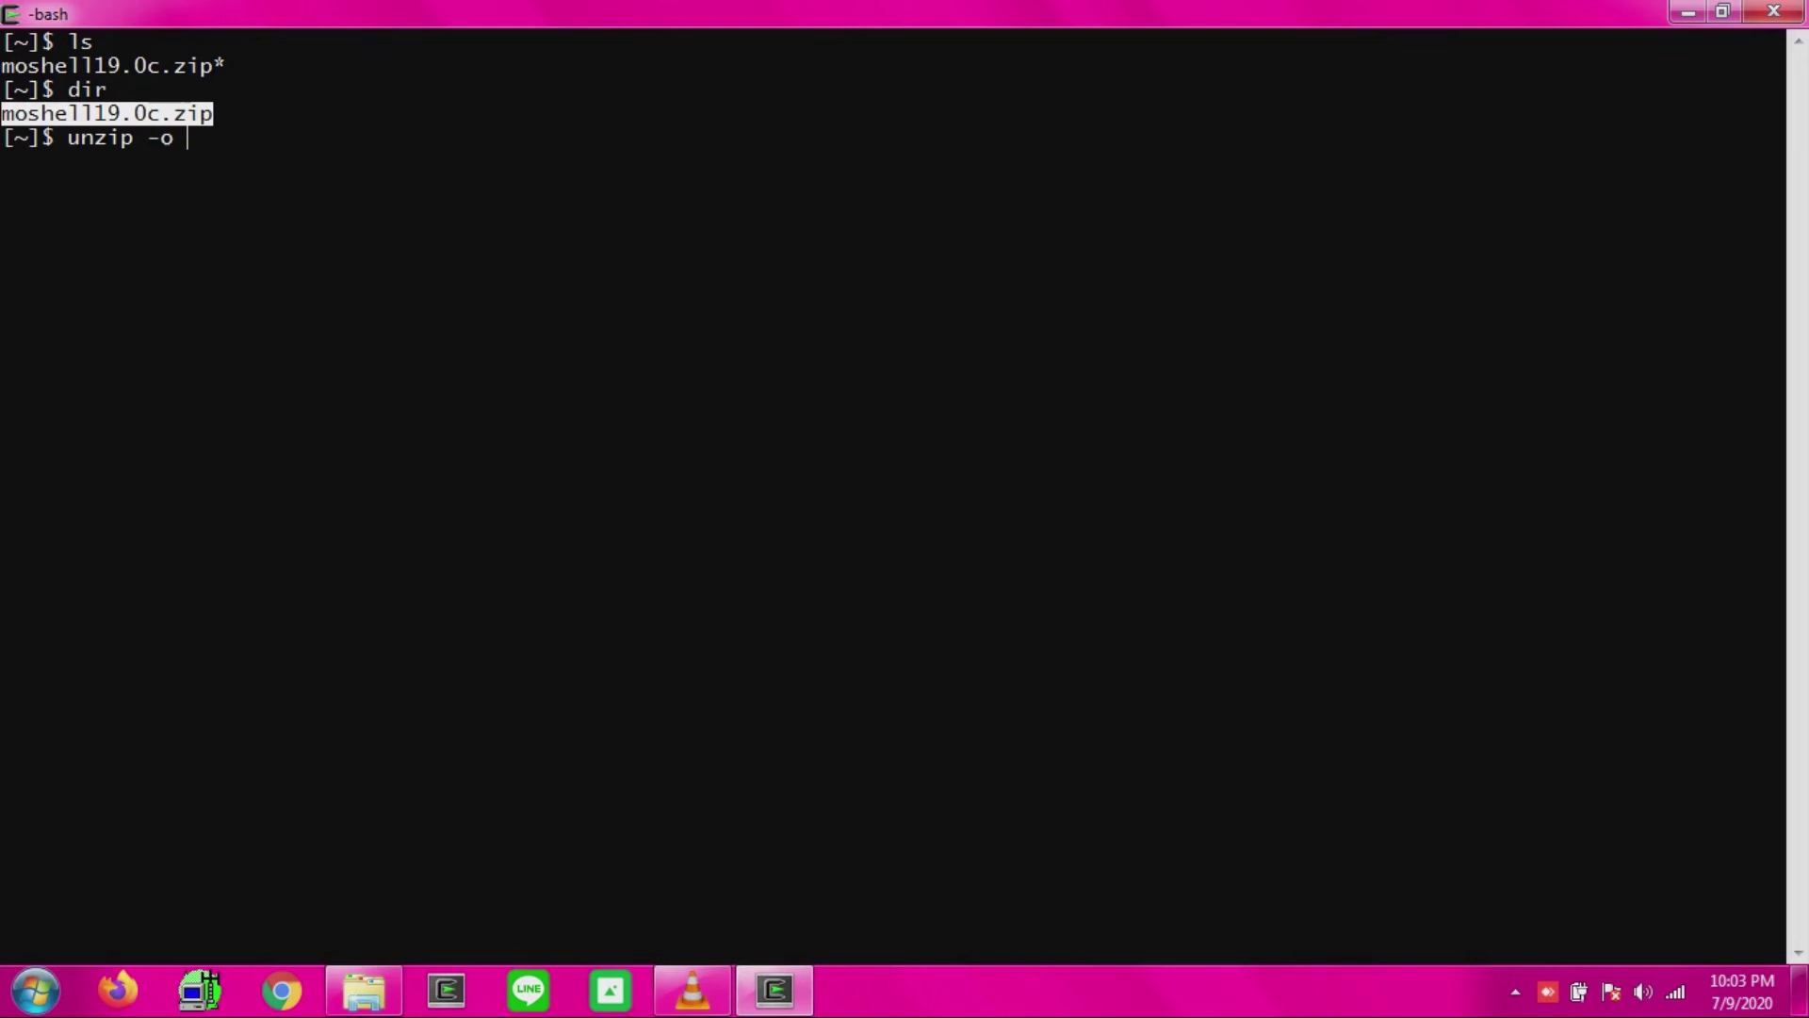
text(moshell19.0c.zip)
key(Return)
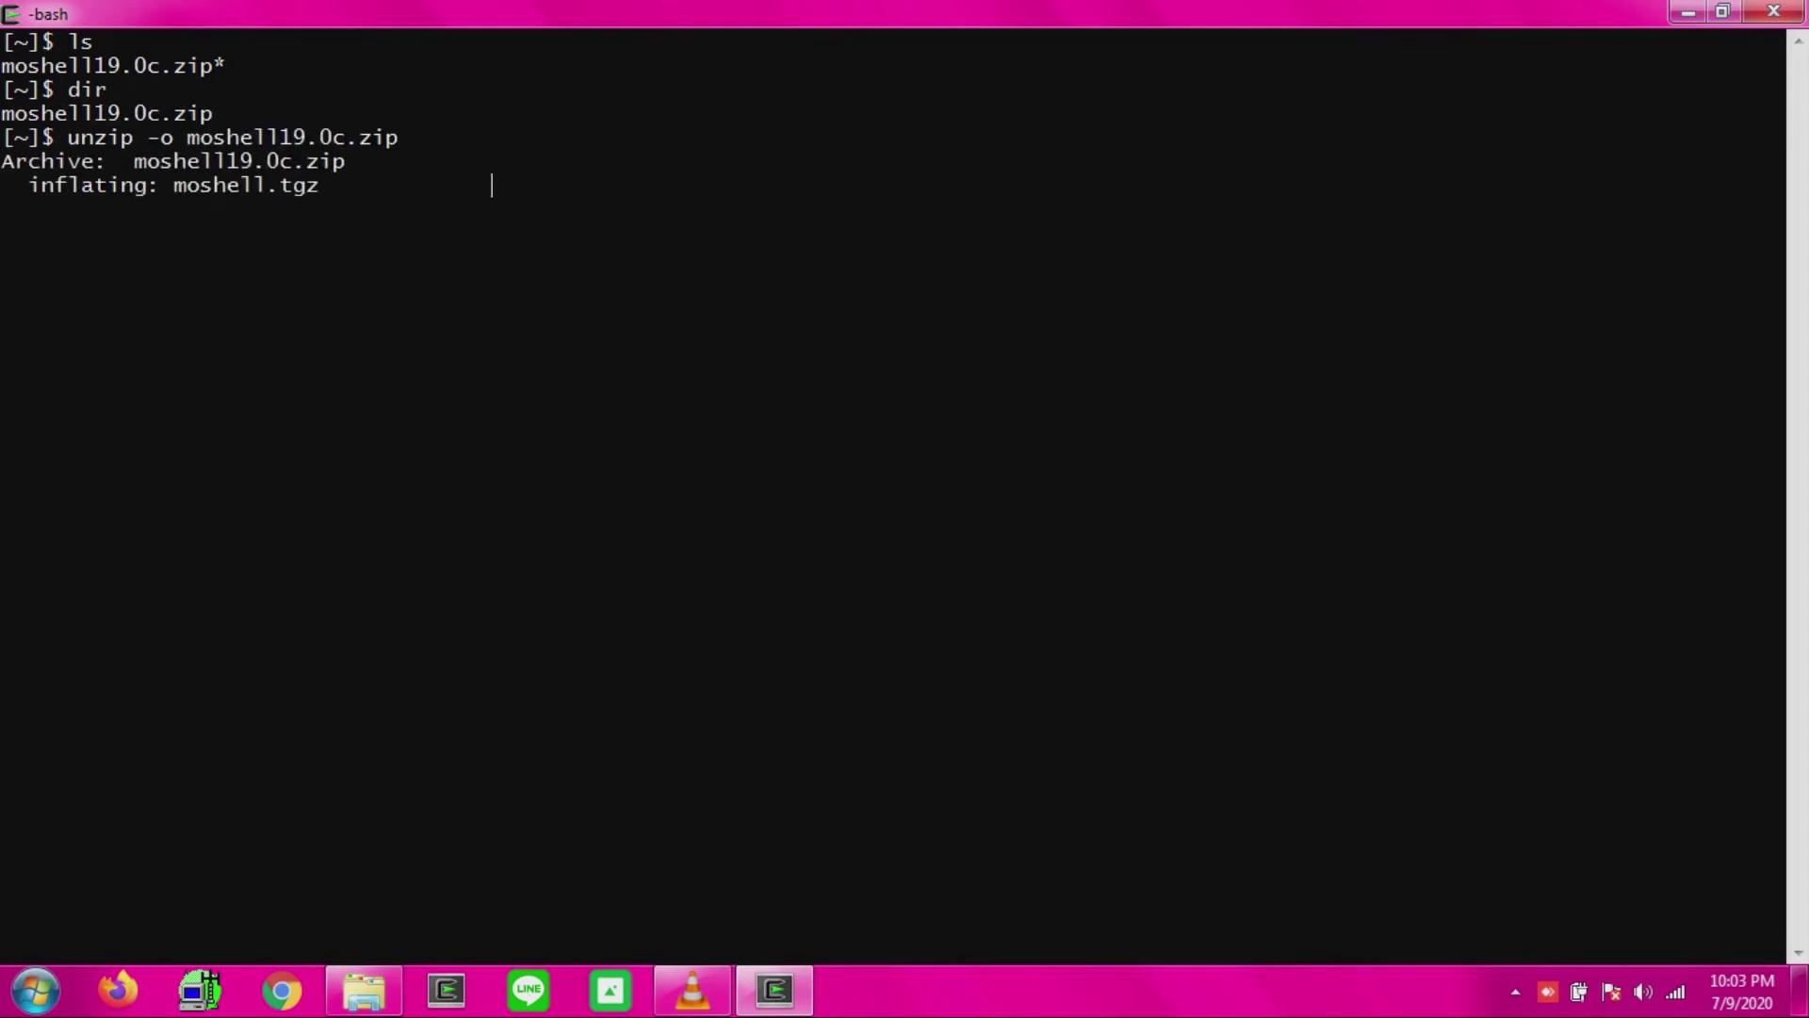
Start the Moshell installer by running the extracted moshell_install script with bash.
text(bash)
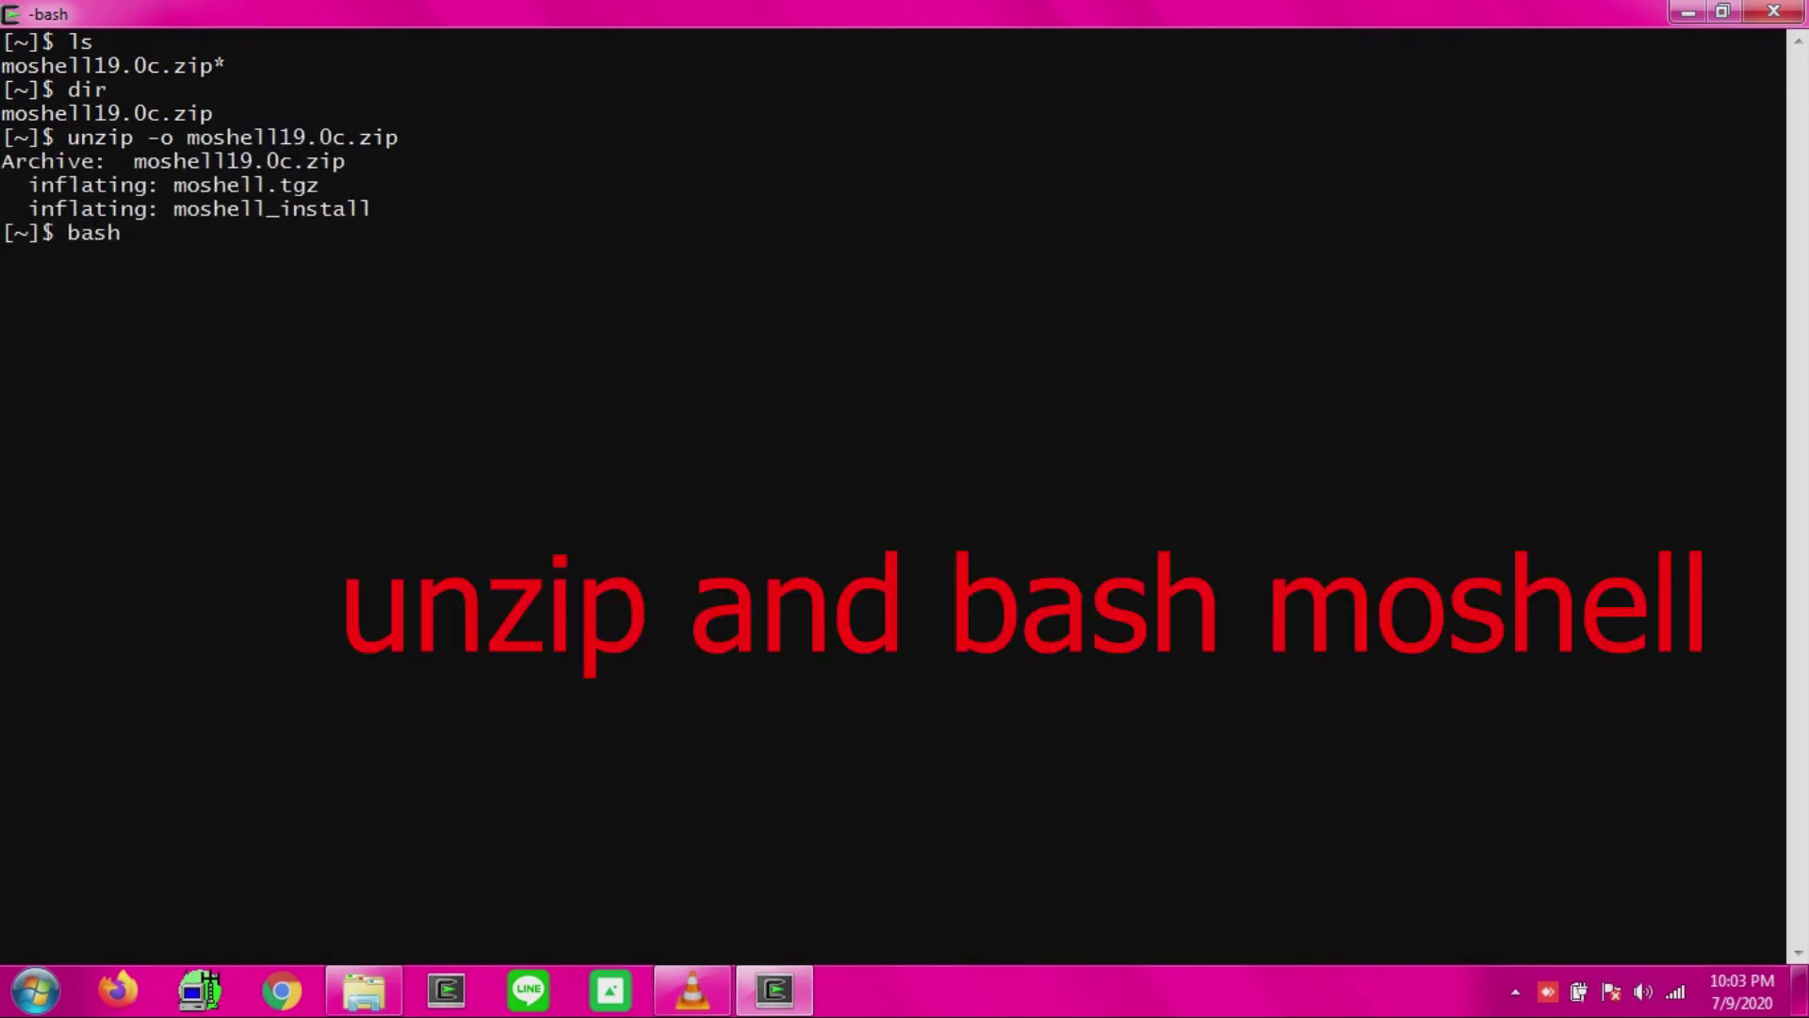
text(moshell19.0c.zip)
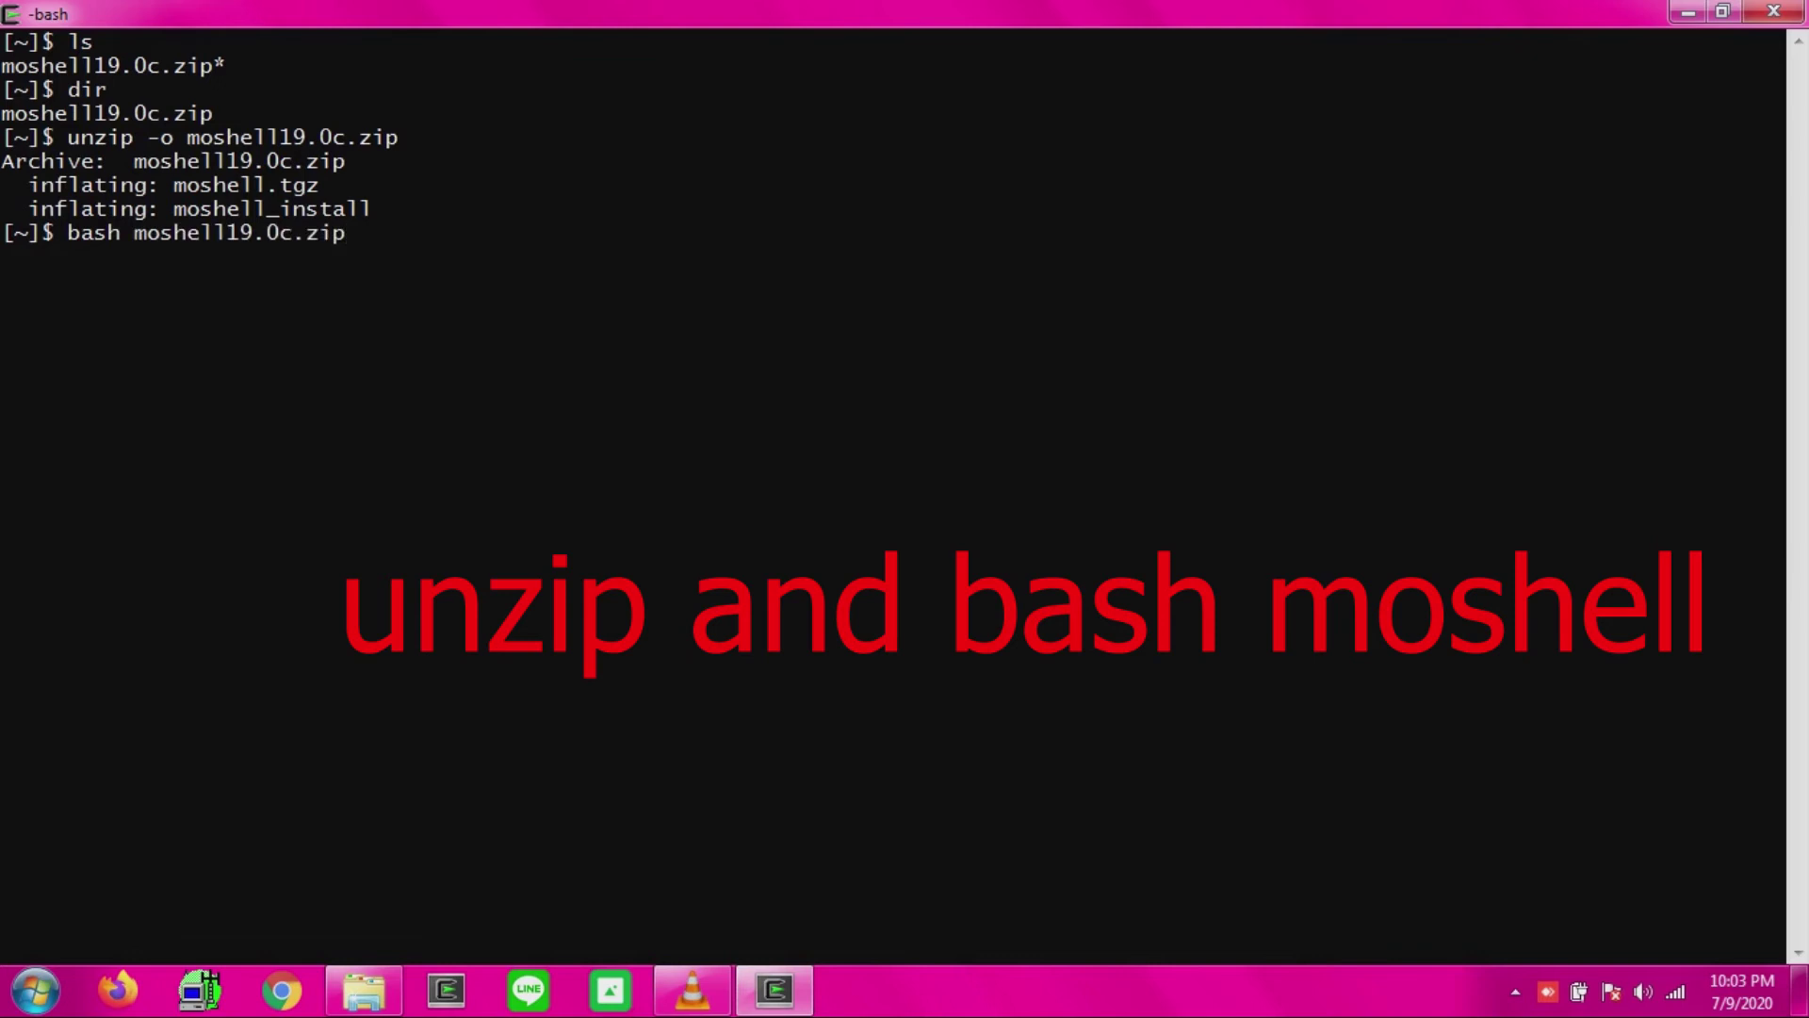
key(BackSpace)
key(BackSpace)
key(BackSpace)
key(BackSpace)
key(BackSpace)
key(BackSpace)
key(BackSpace)
key(BackSpace)
key(BackSpace)
key(BackSpace)
key(BackSpace)
key(BackSpace)
key(BackSpace)
key(BackSpace)
key(BackSpace)
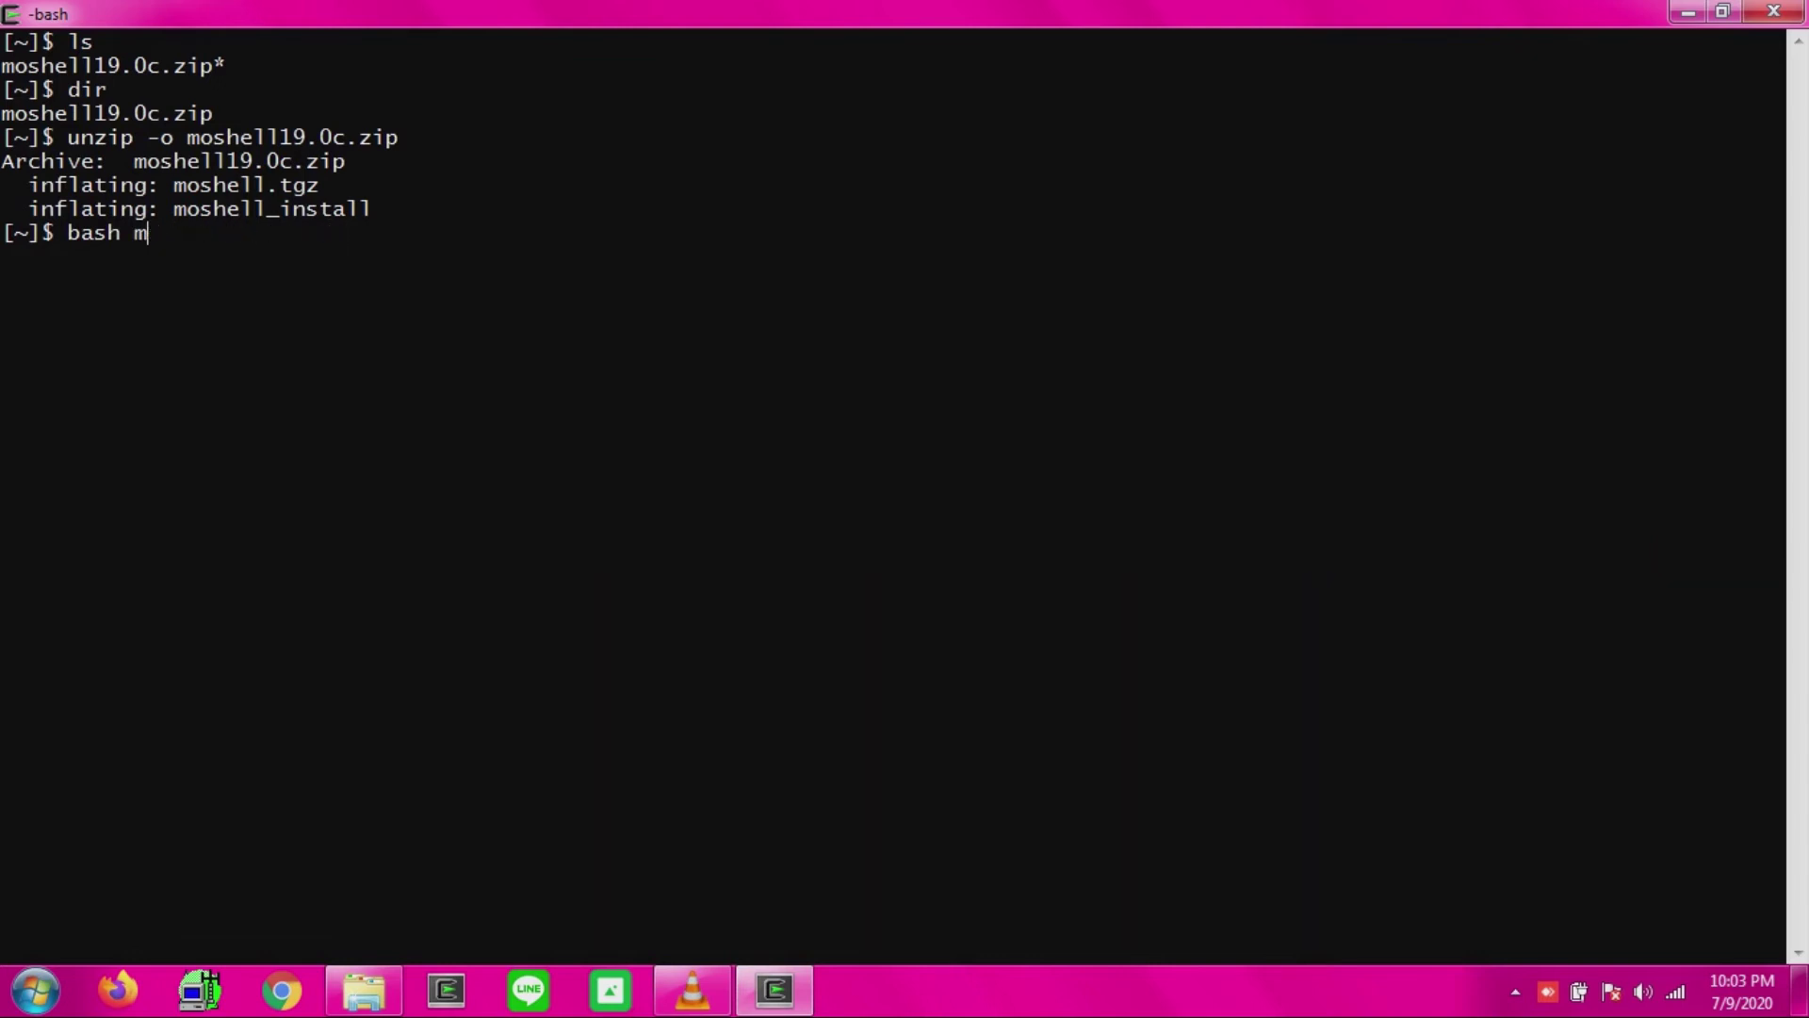
key(BackSpace)
double_click(272, 210)
text(moshell_install)
key(Return)
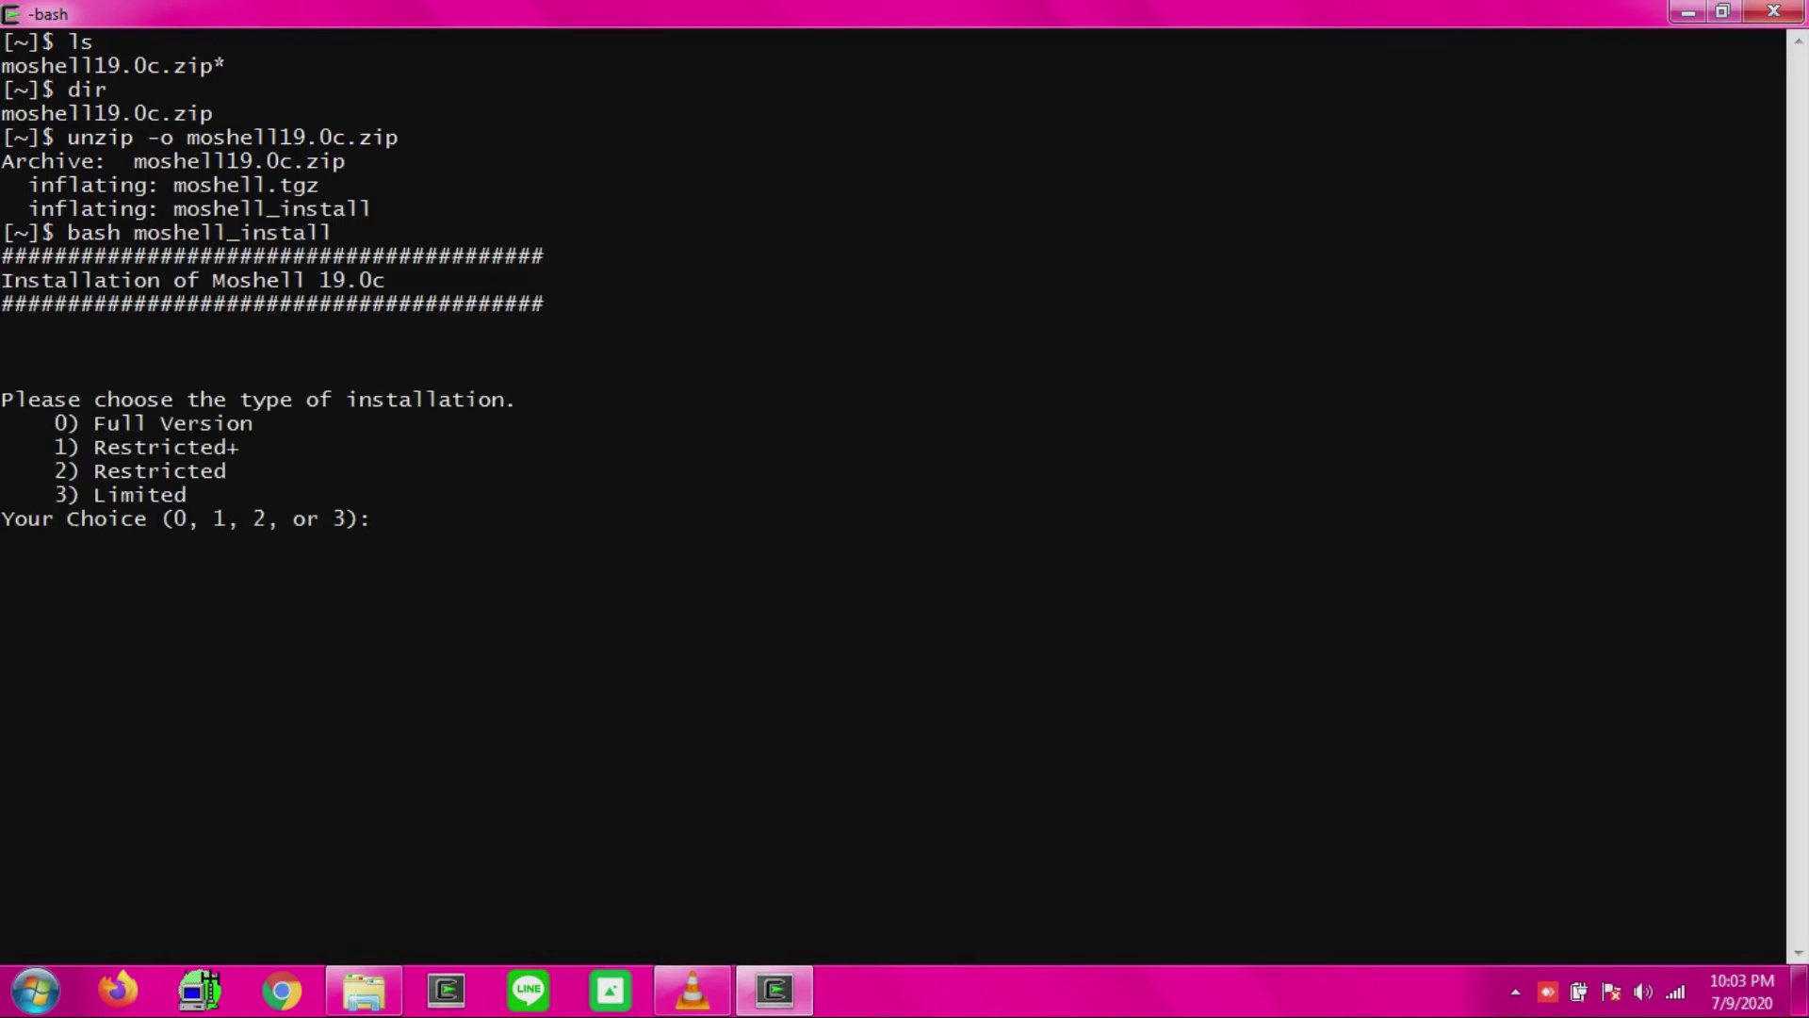
Choose installation type 0 (Full Version), submit the installation directory without entering a path, and answer y to the following installer questions.
text(0)
key(Return)
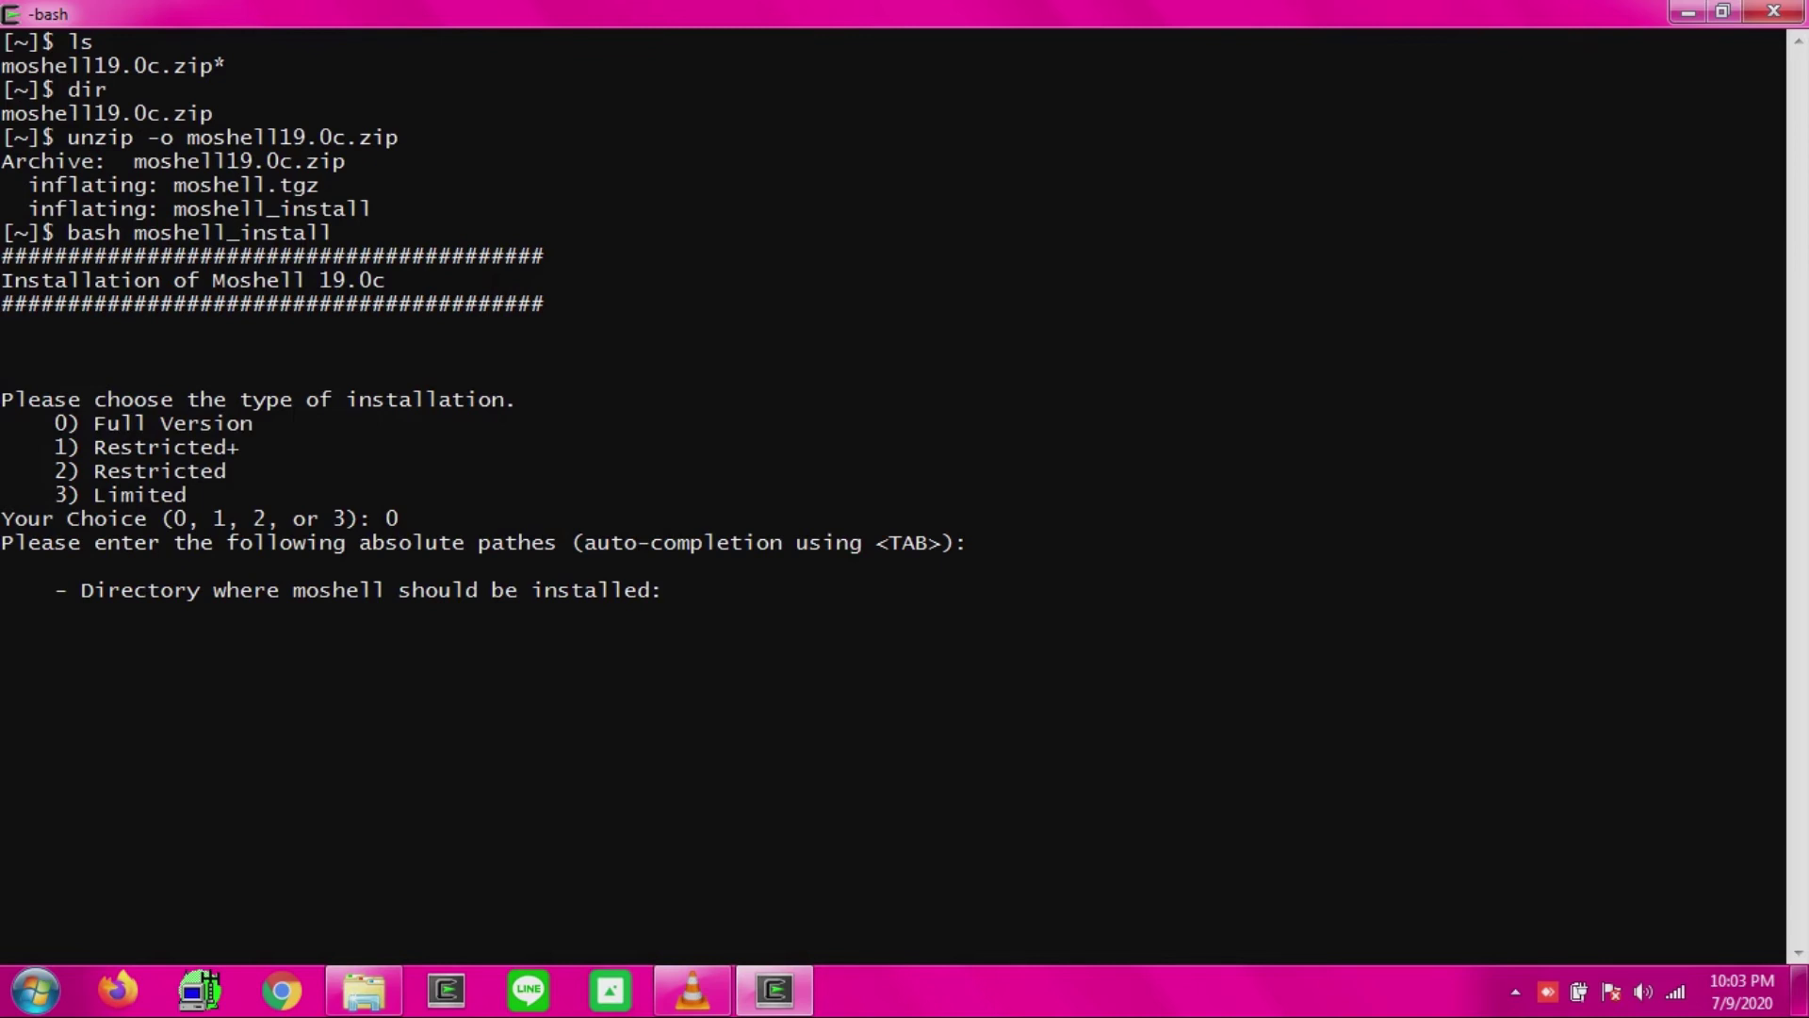
key(Return)
text(y)
key(Return)
text(y)
key(Return)
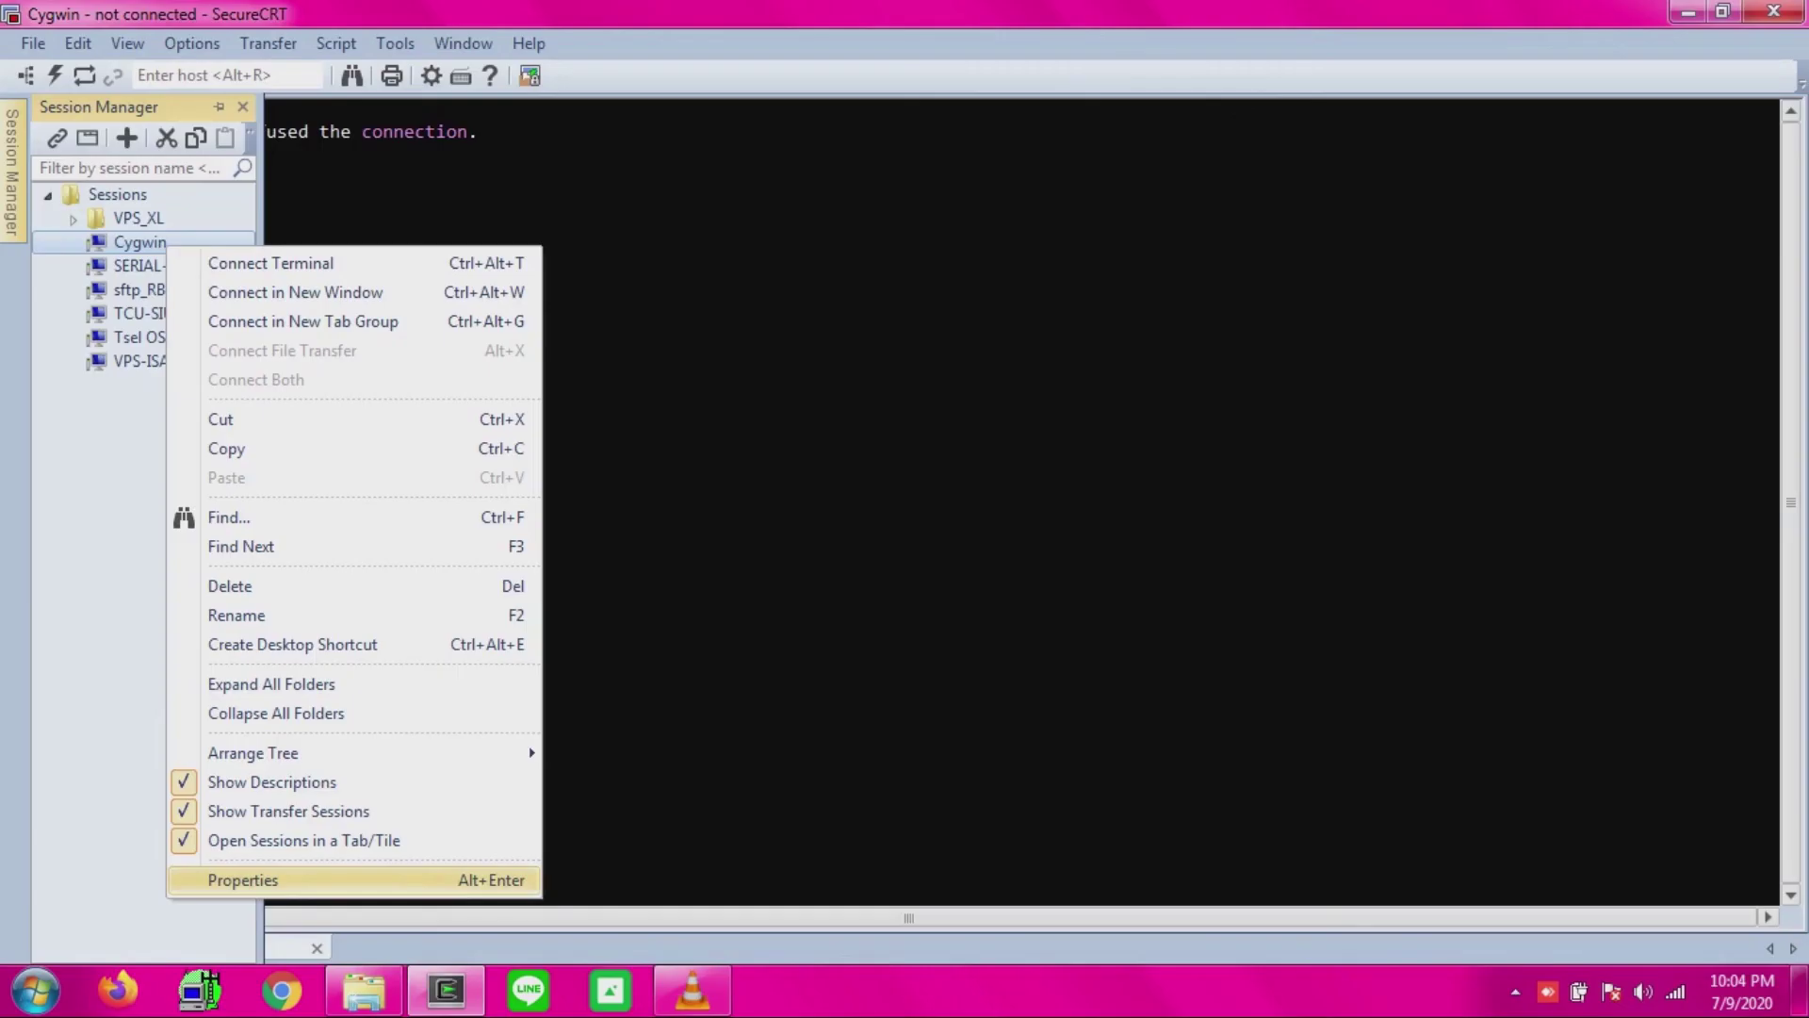
Open the Cygwin session's properties in SecureCRT and review its connection settings: logon actions, SSH2, SFTP session and local and remote port forwarding.
click(254, 873)
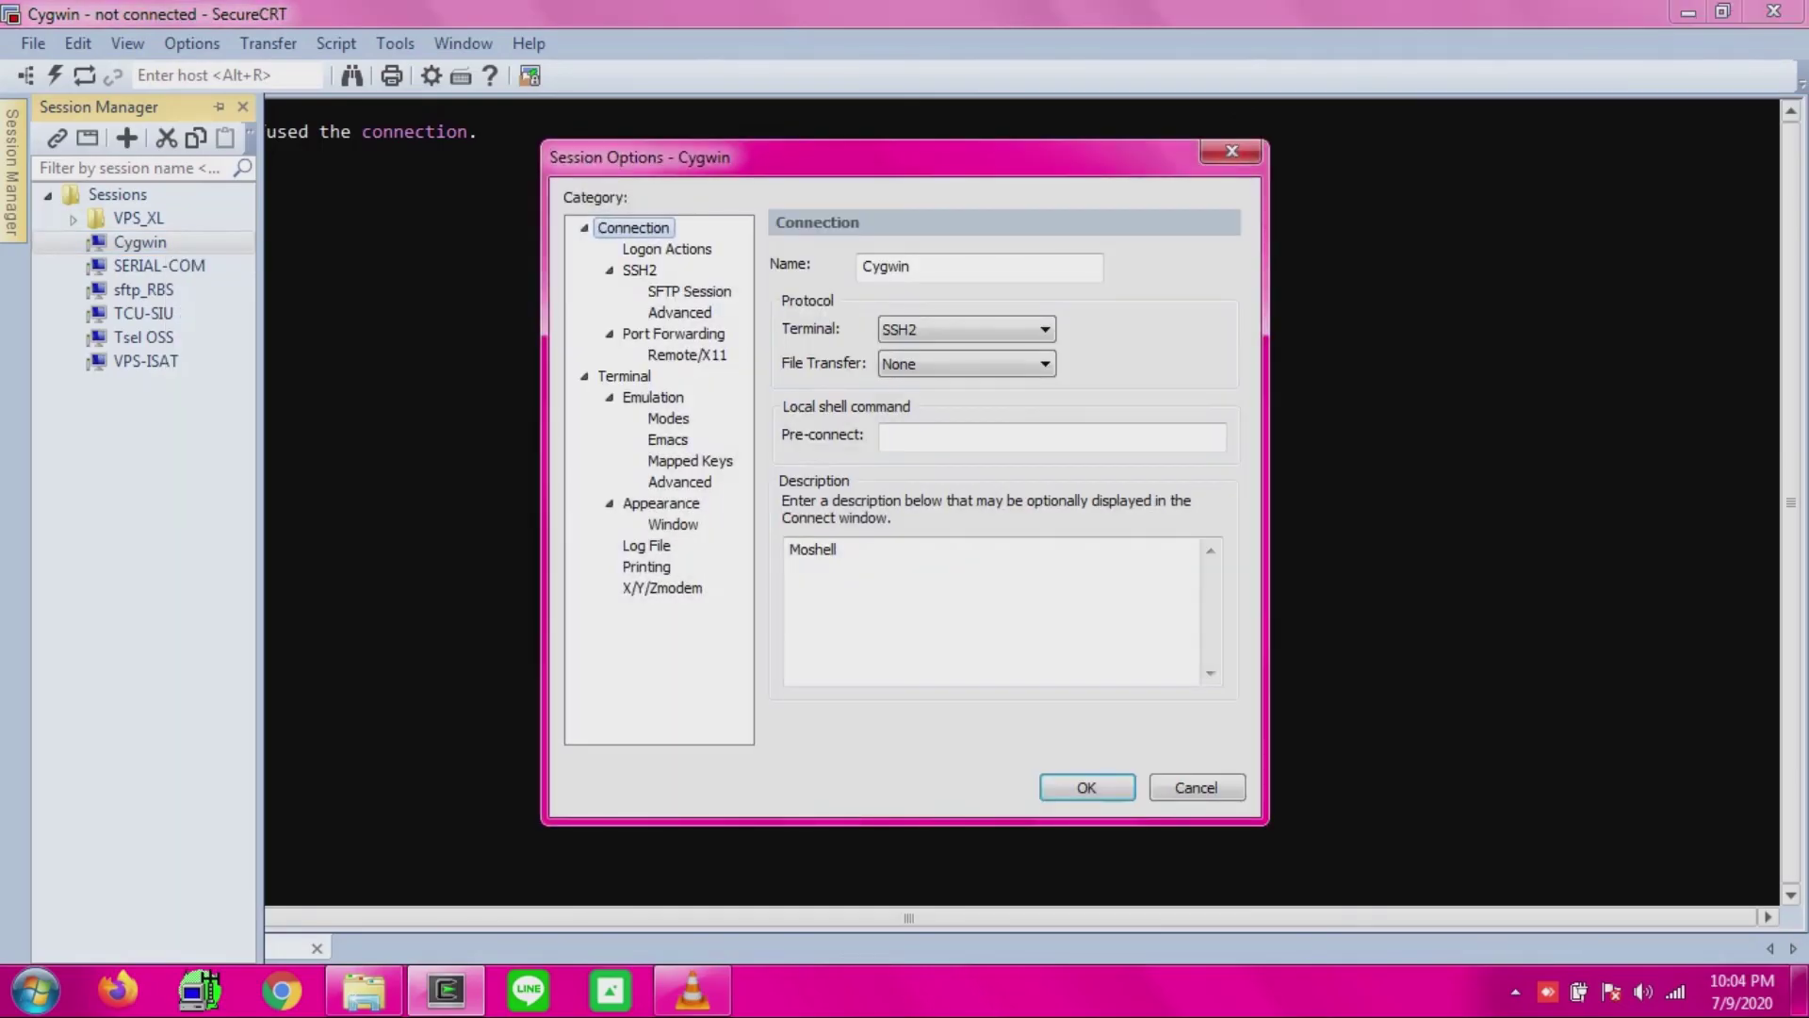
drag(848, 157, 575, 116)
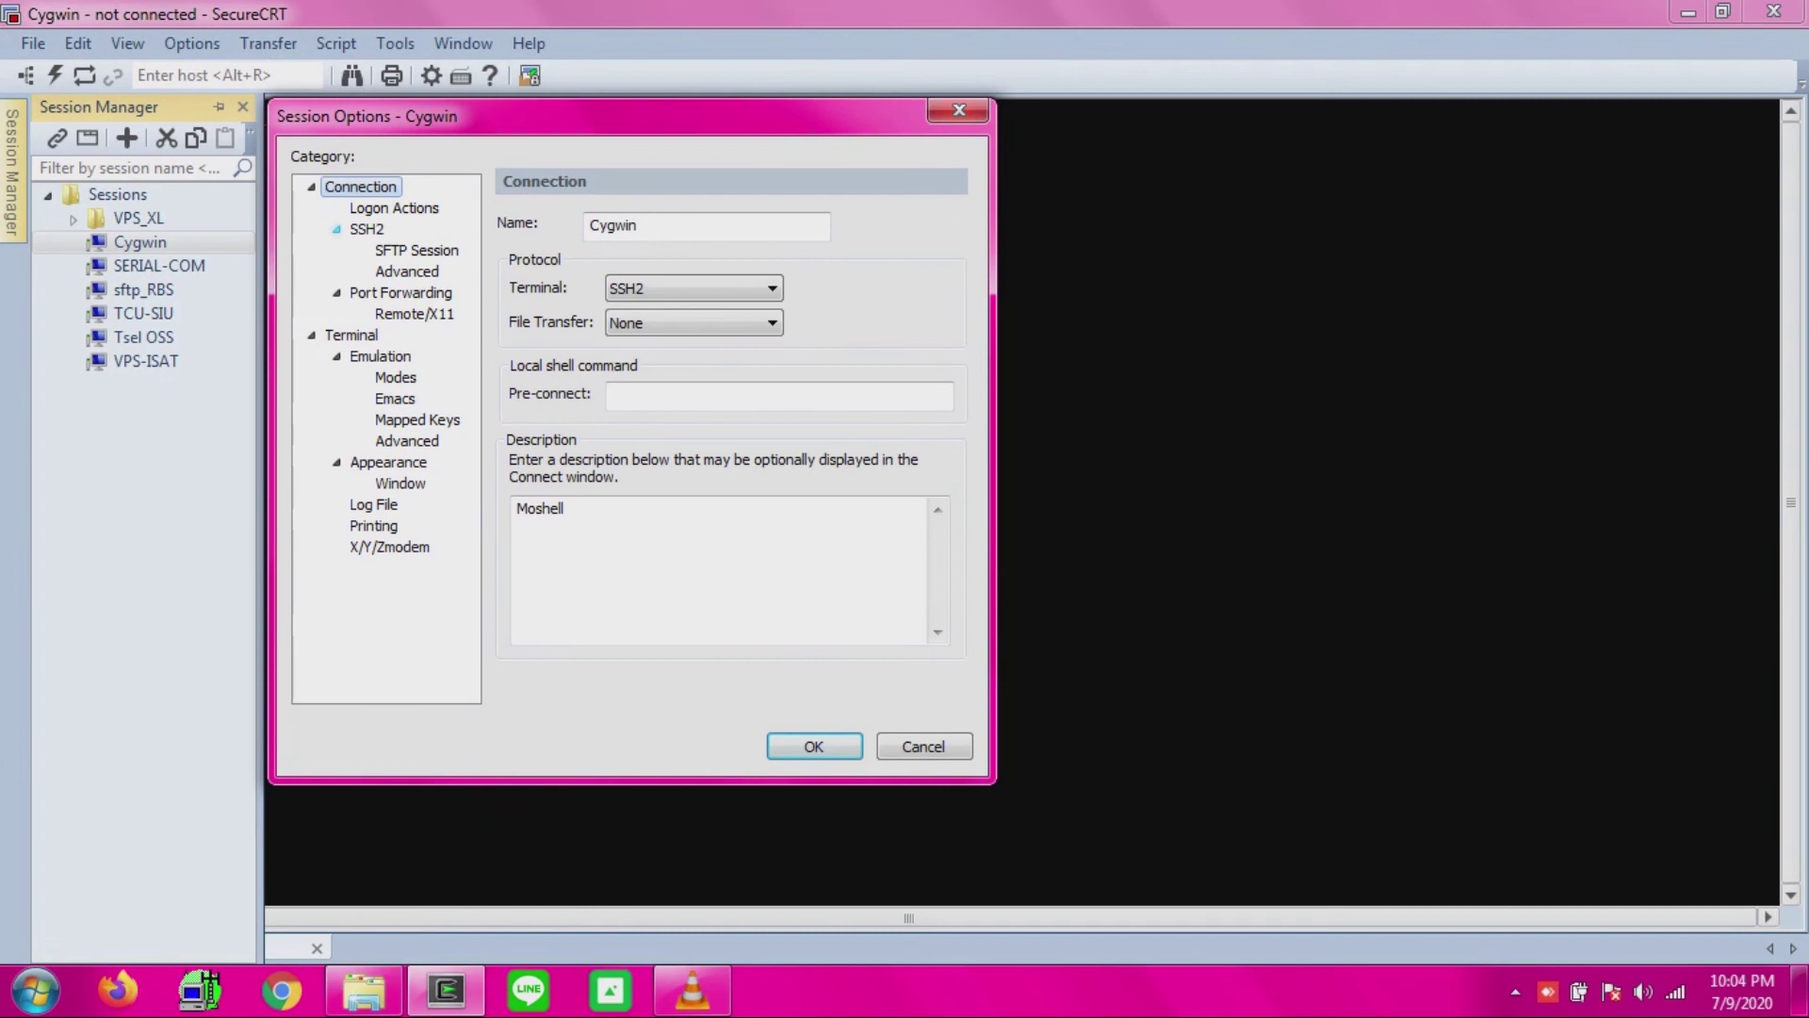
click(394, 209)
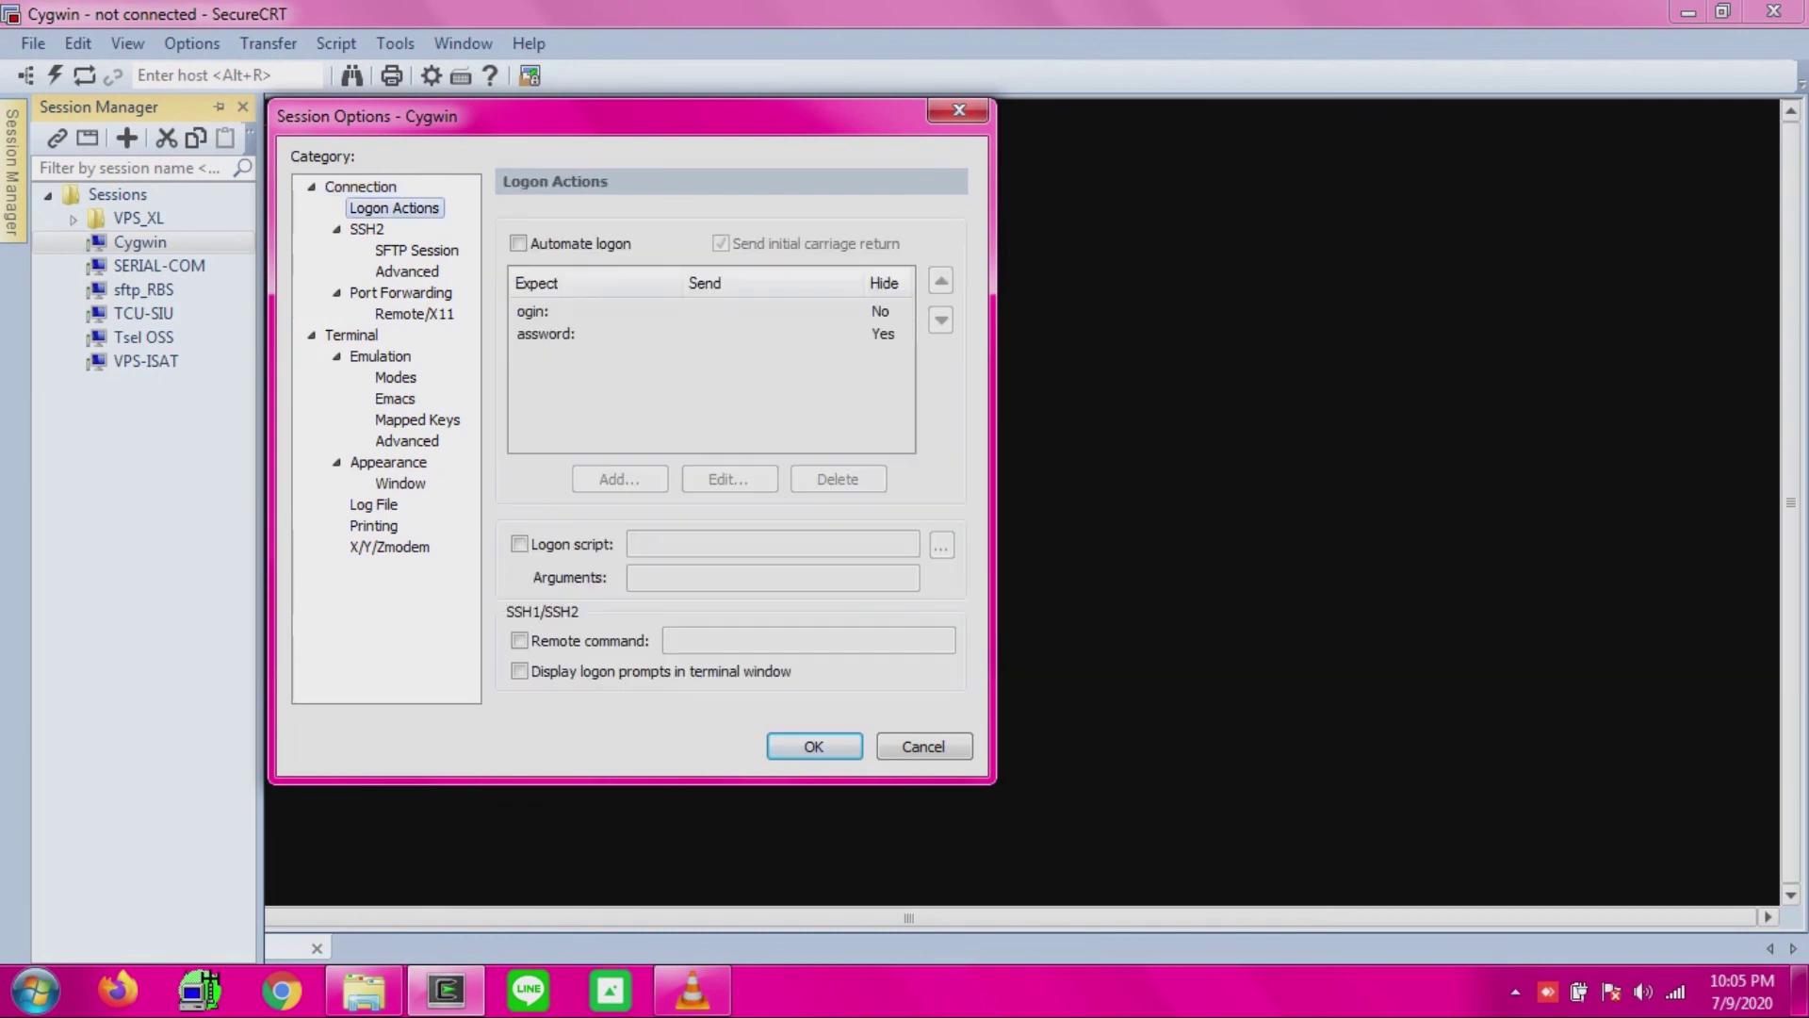
click(367, 229)
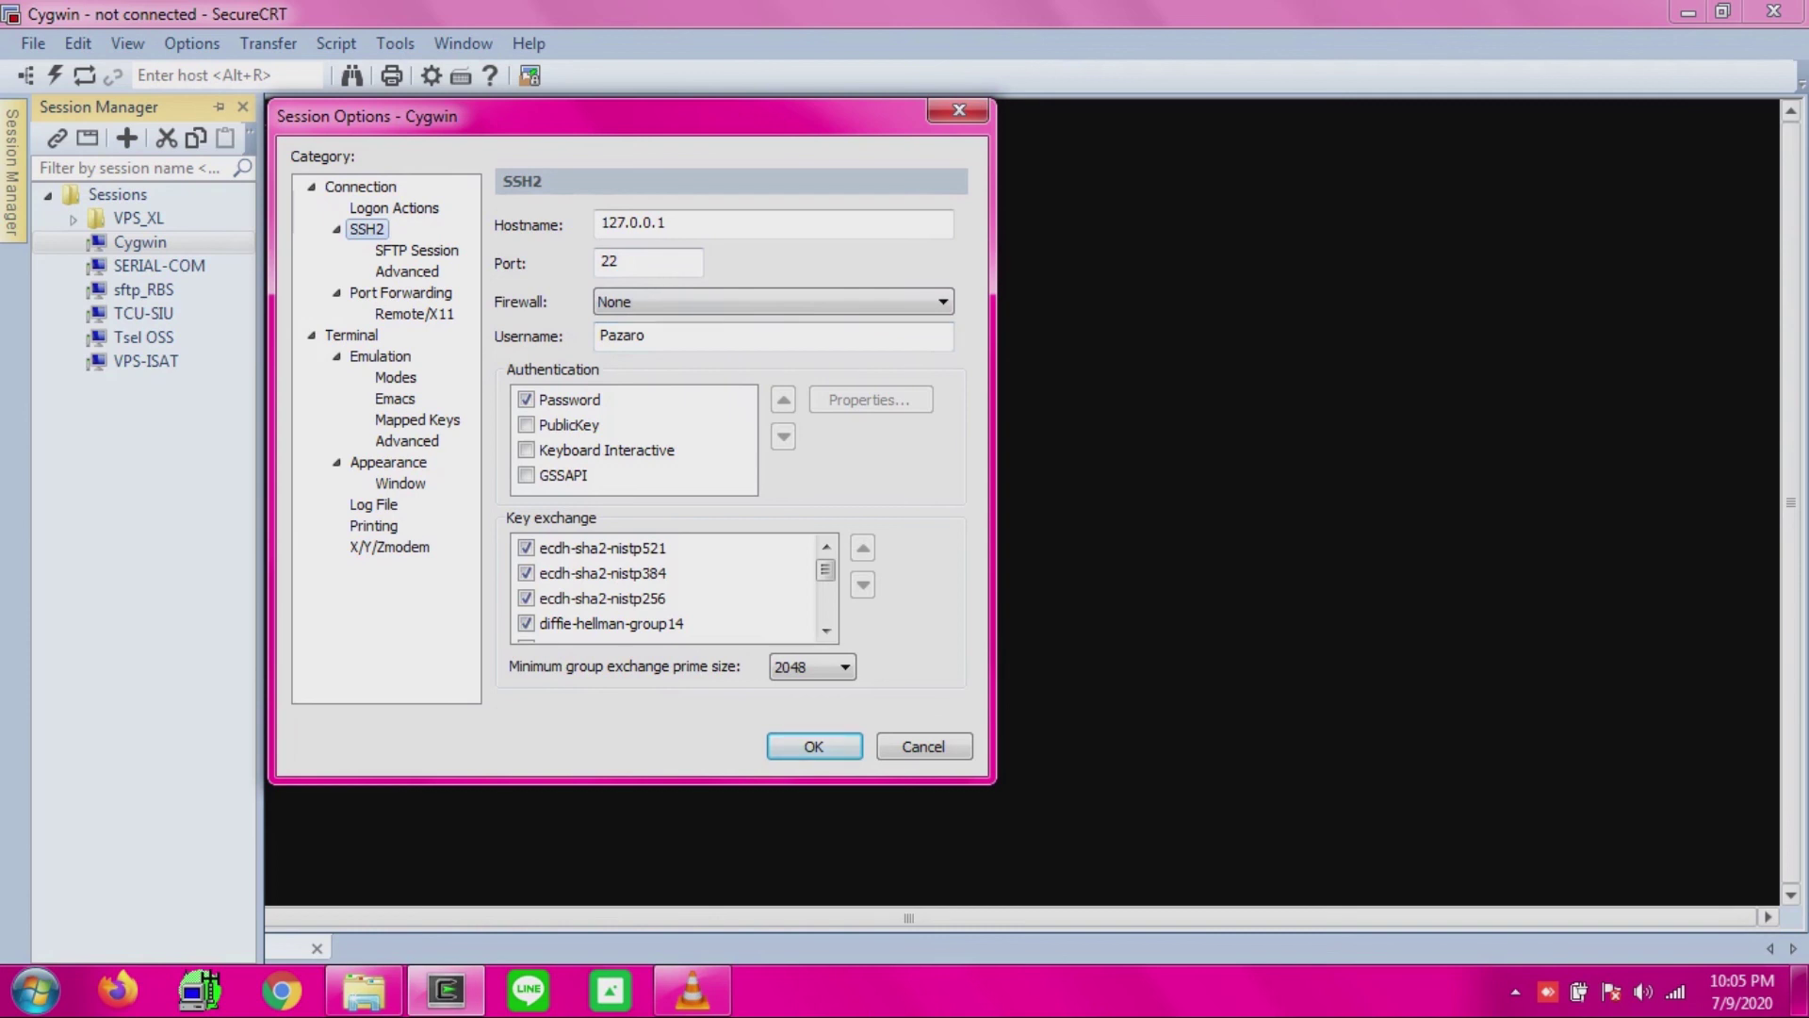
key(Down)
key(Down)
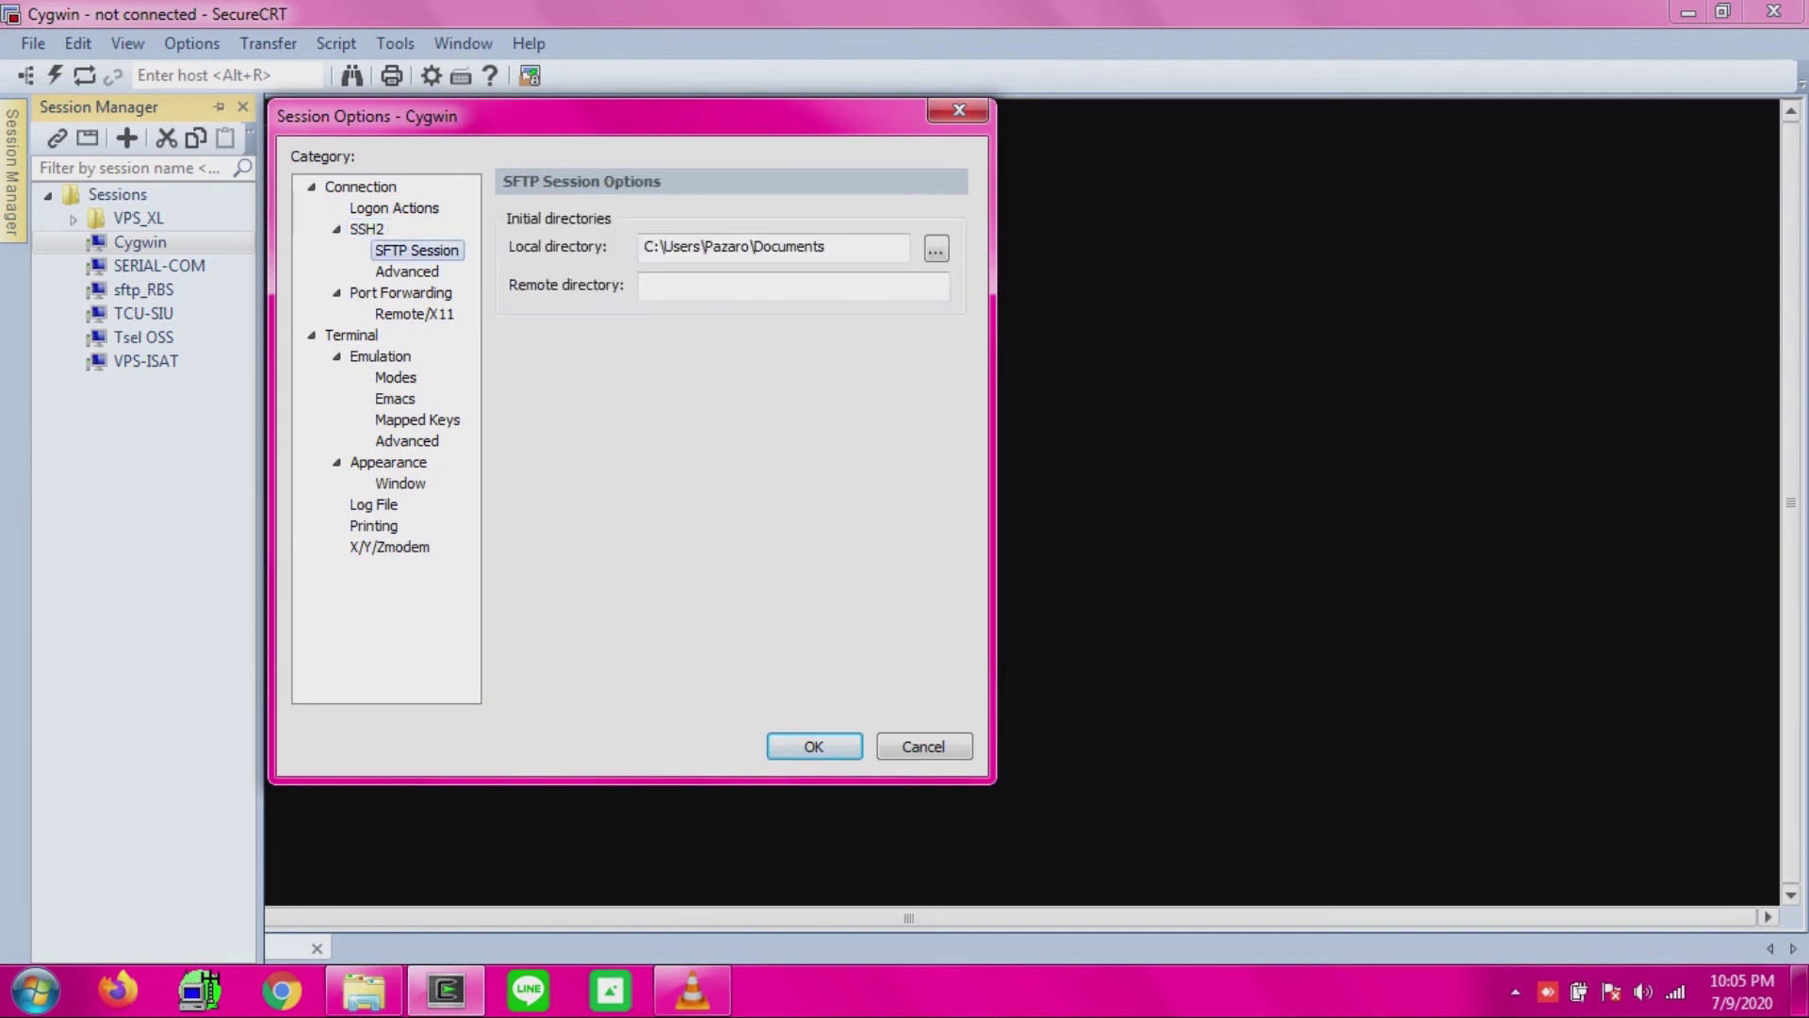
key(Down)
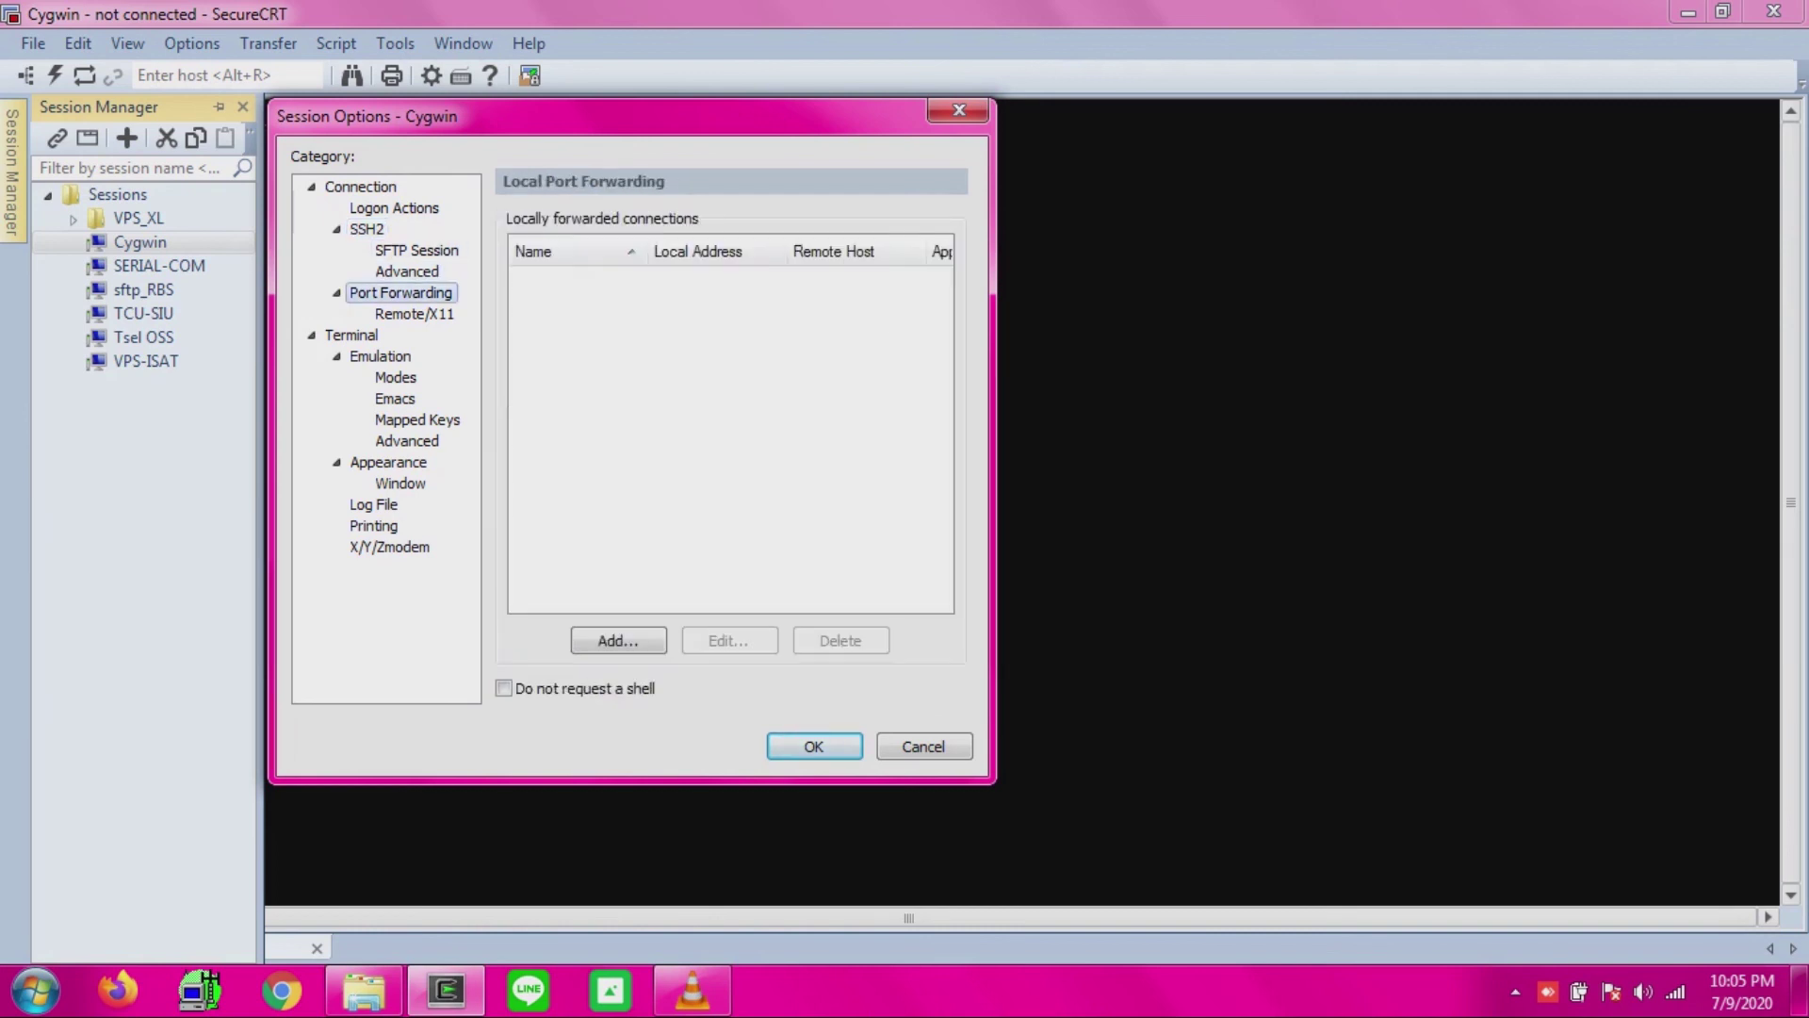
key(Down)
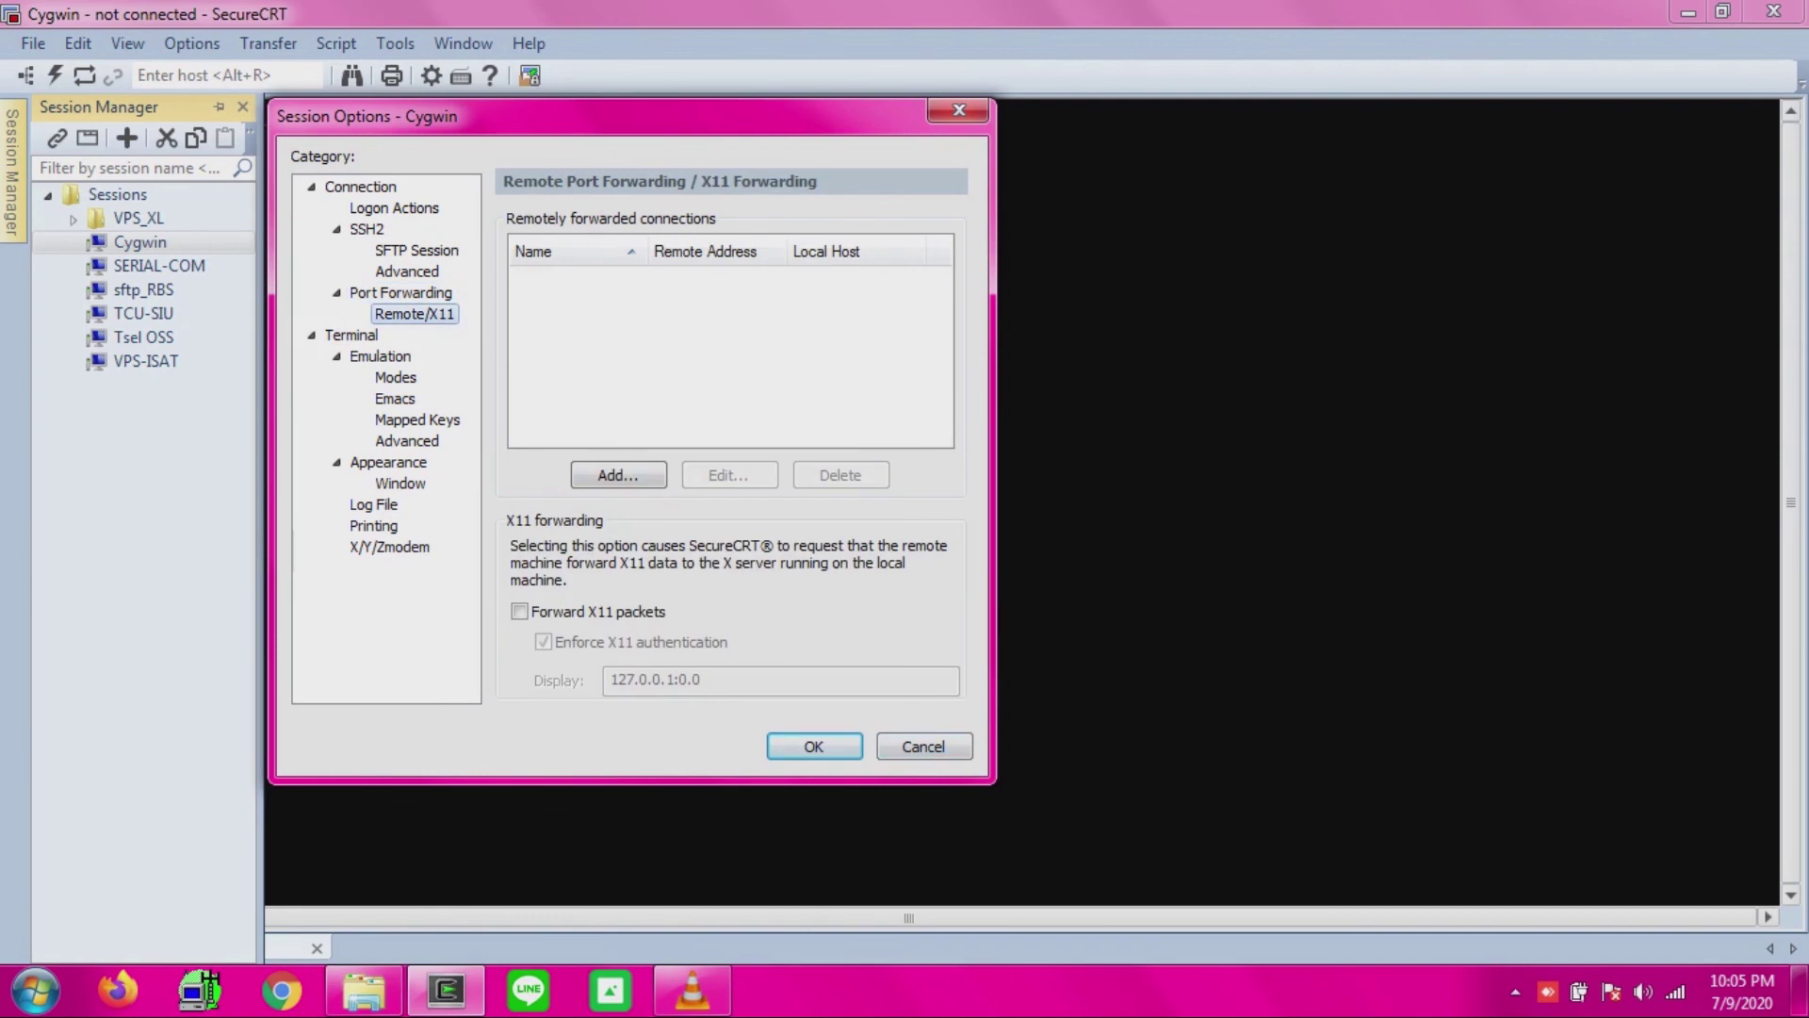
Review the Cygwin session's terminal settings, including emulation, mapped keys, window appearance, printing and X/Y/Zmodem.
key(Down)
key(Down)
key(Down)
key(Down)
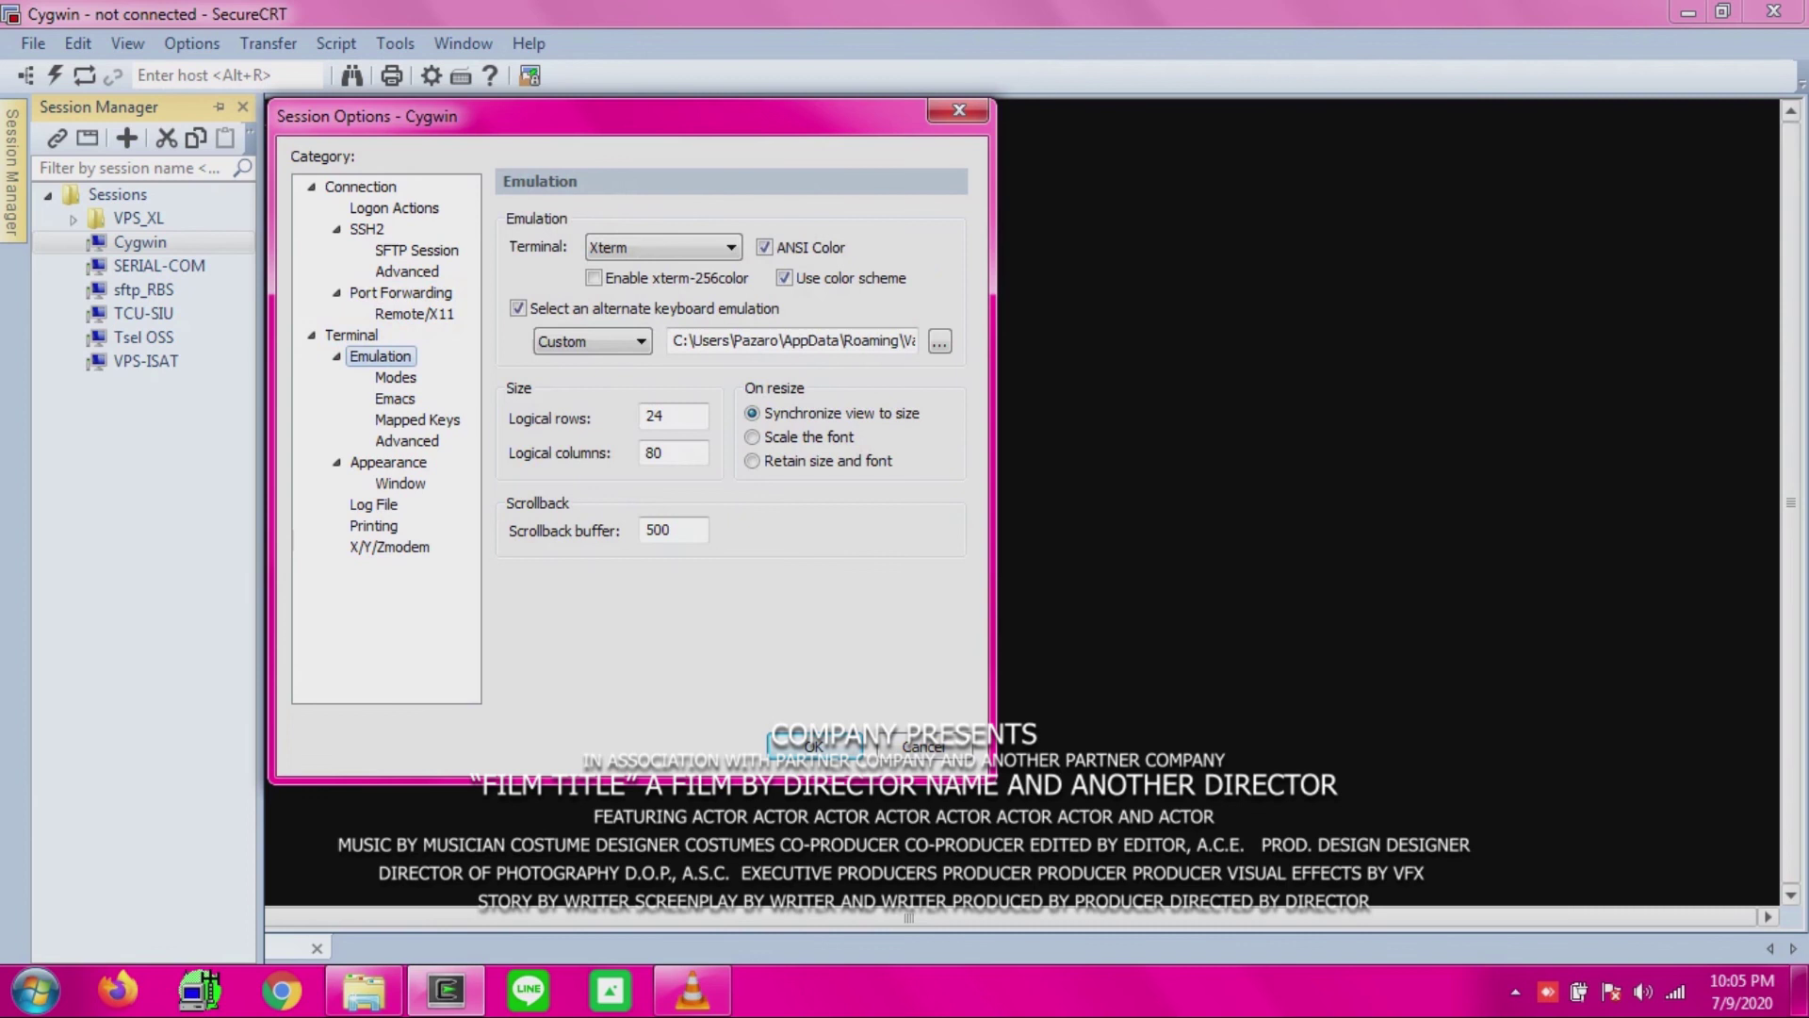
key(Down)
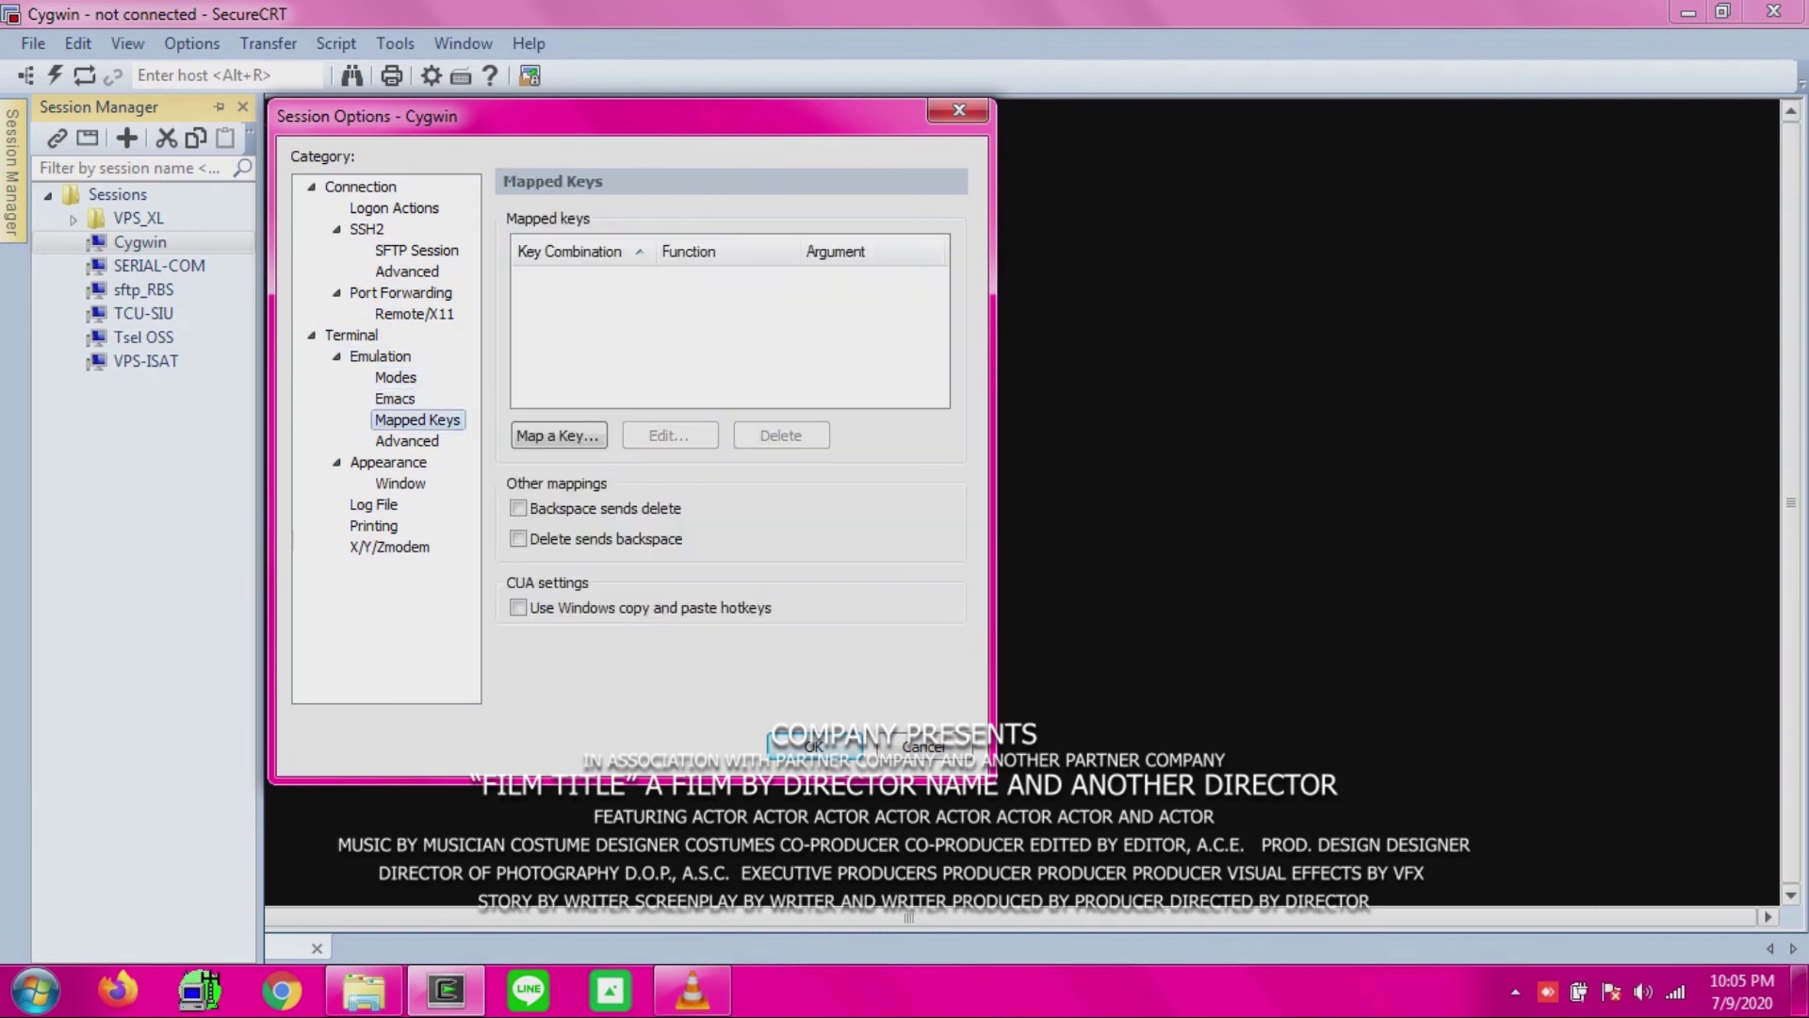
key(Down)
key(Down)
key(Down)
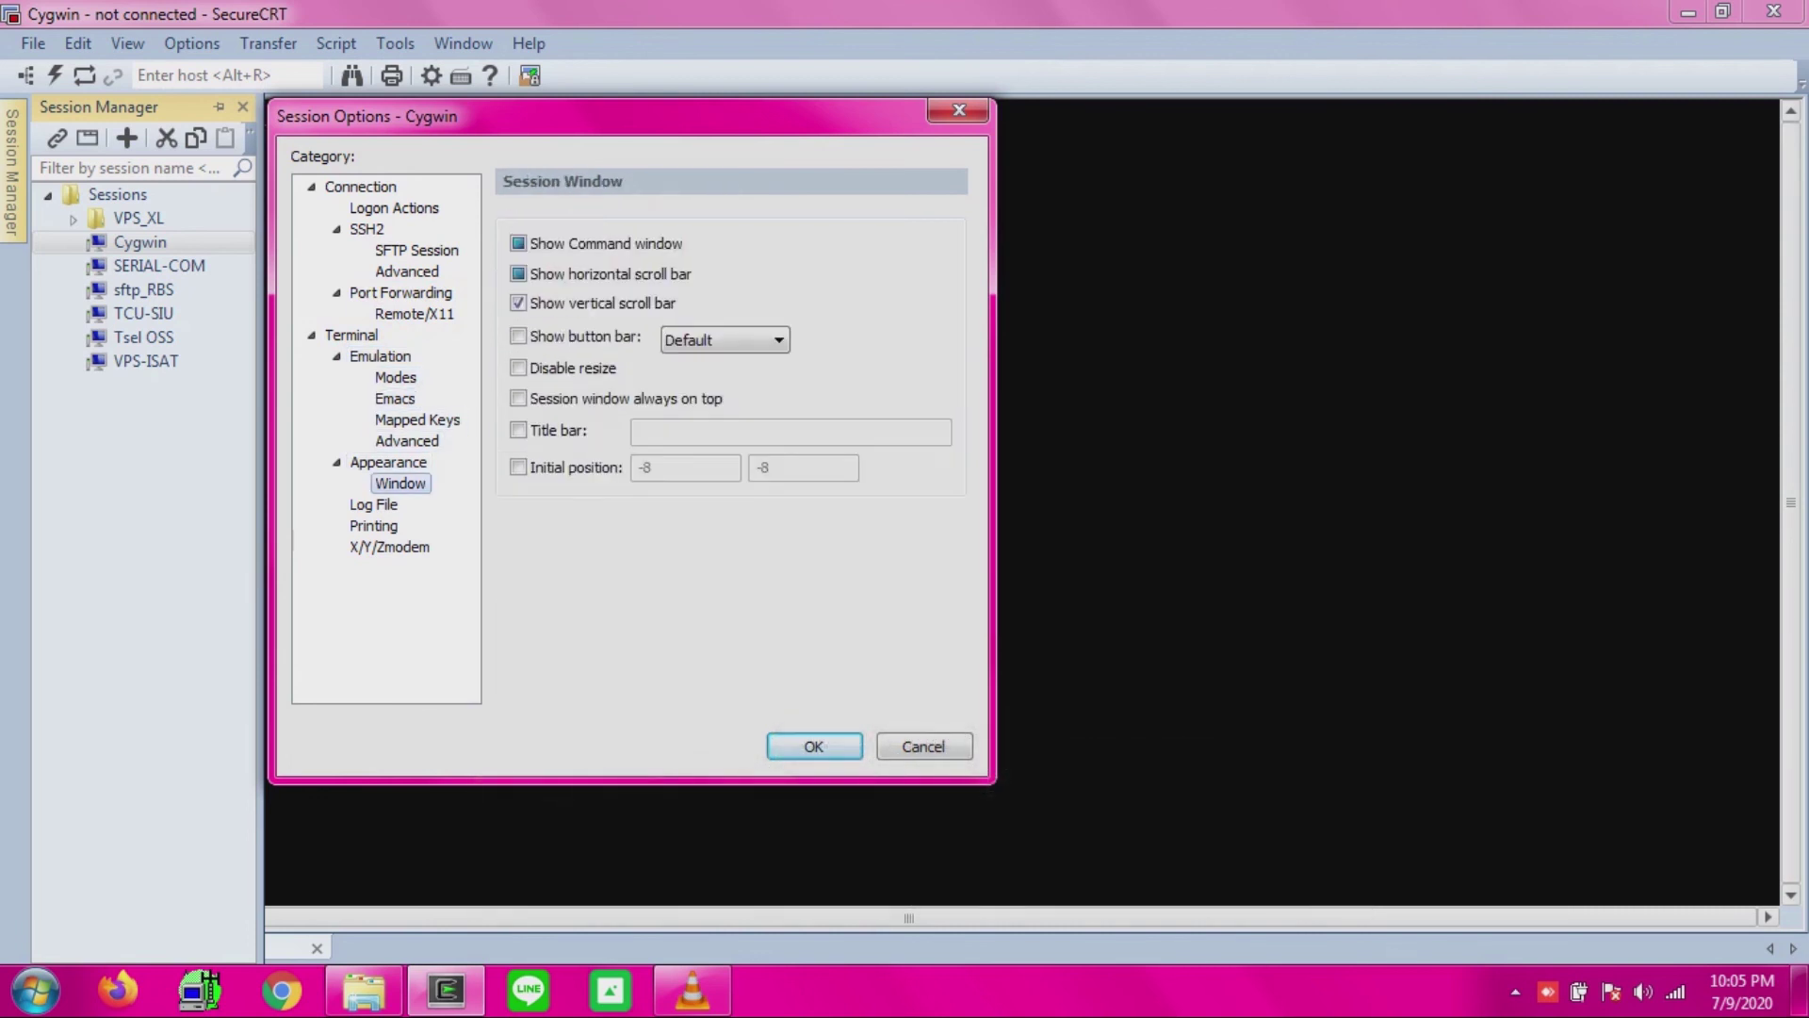
key(Down)
key(Down)
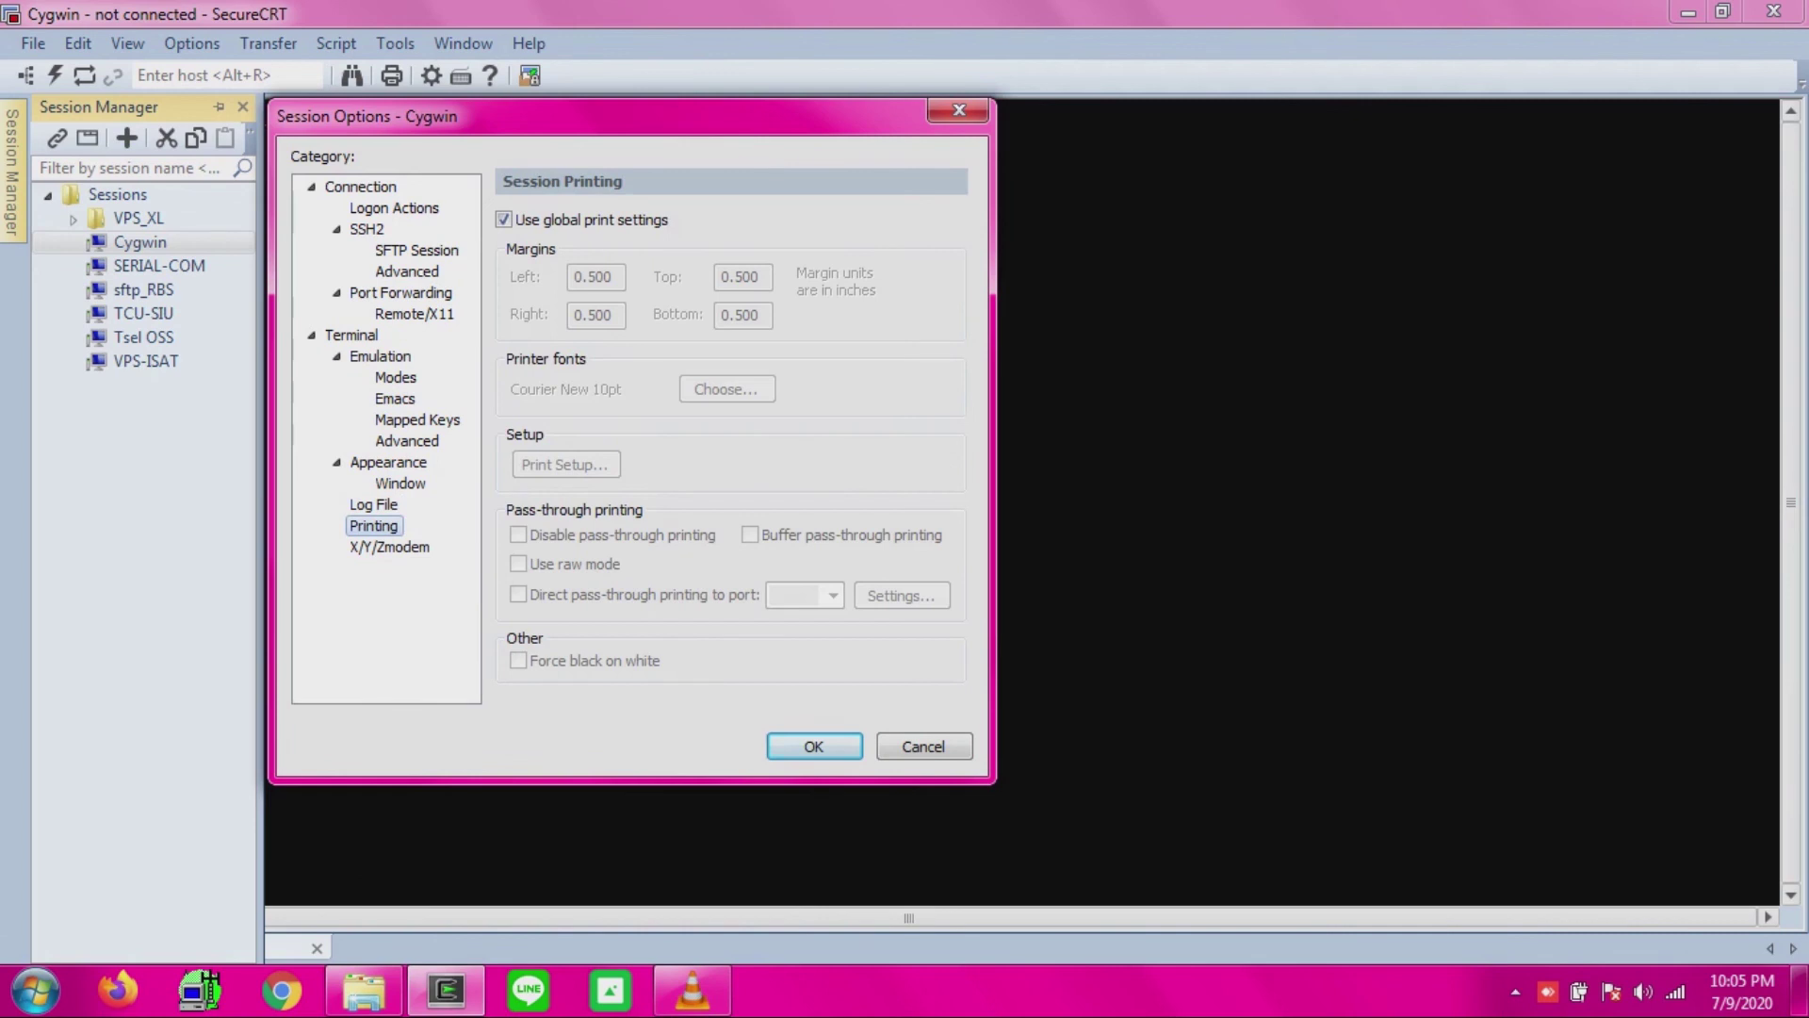
key(Down)
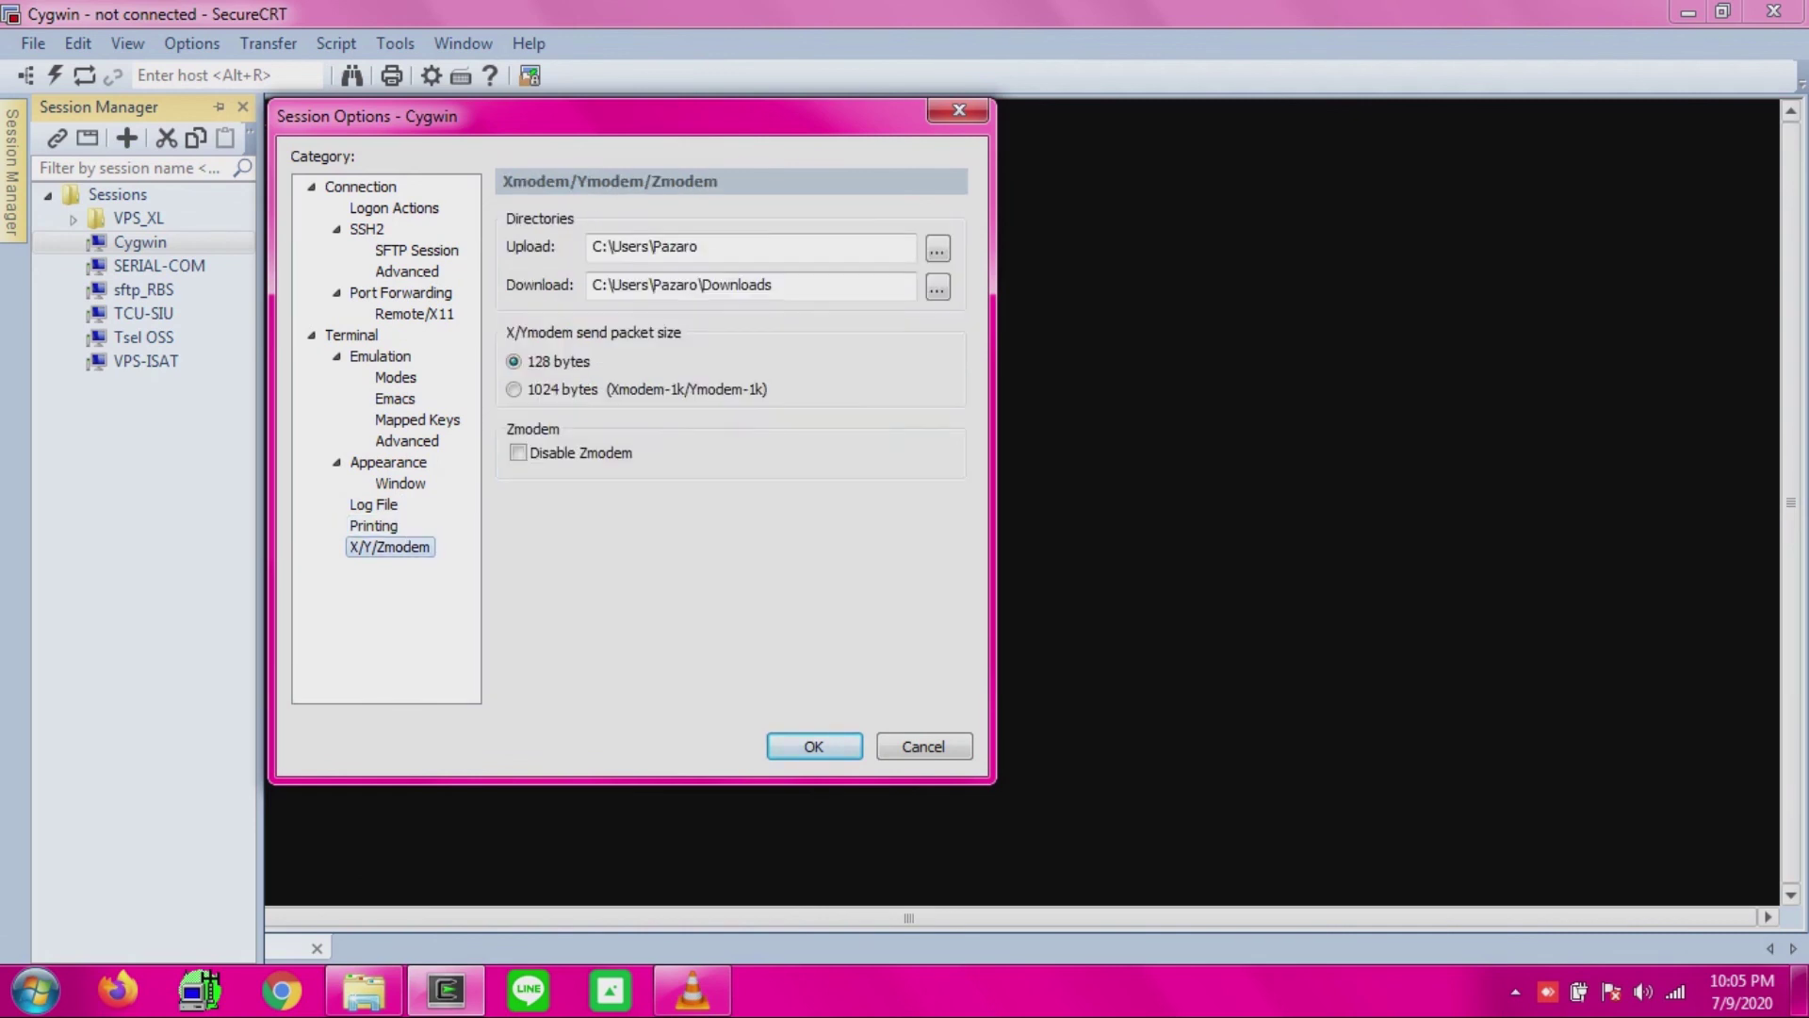